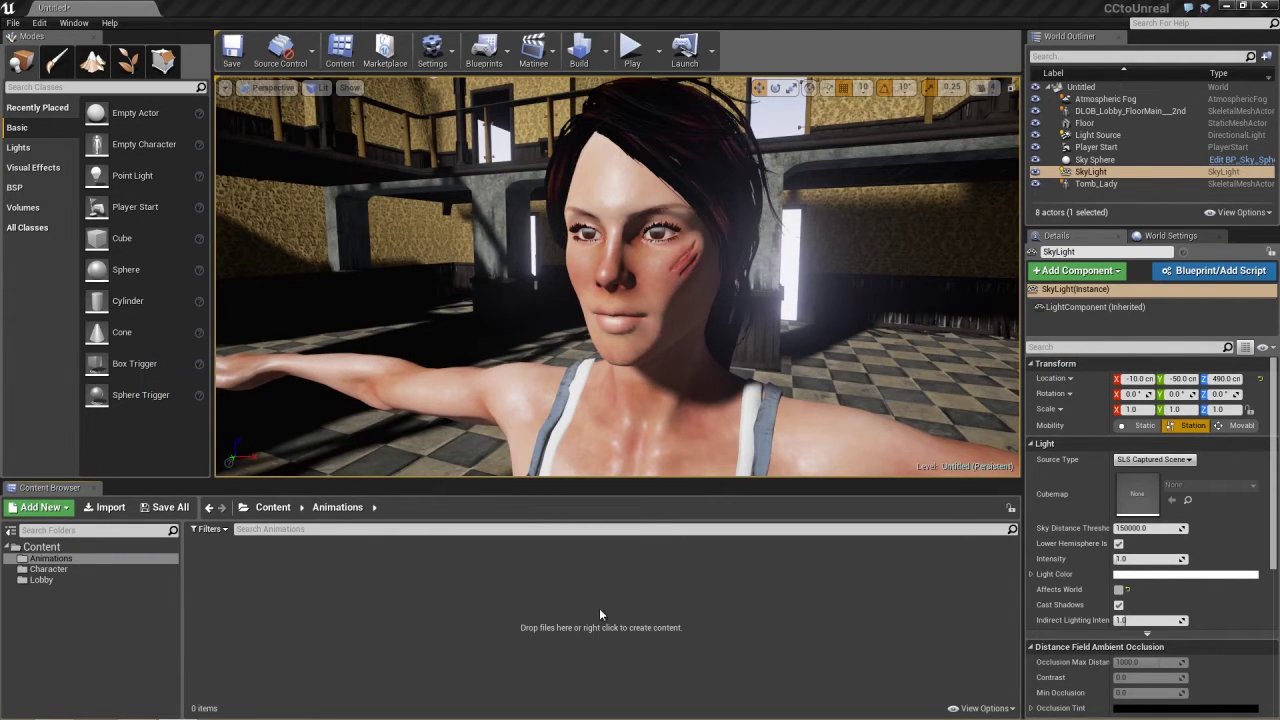
# Choose Tomb Lady_Idle.fbx, Tomb Lady_Sprint.fbx, Tomb Lady_Taunta.fbx and Tomb Lady_Walk.fbx for import into the Animations folder.
pyautogui.click(110, 507)
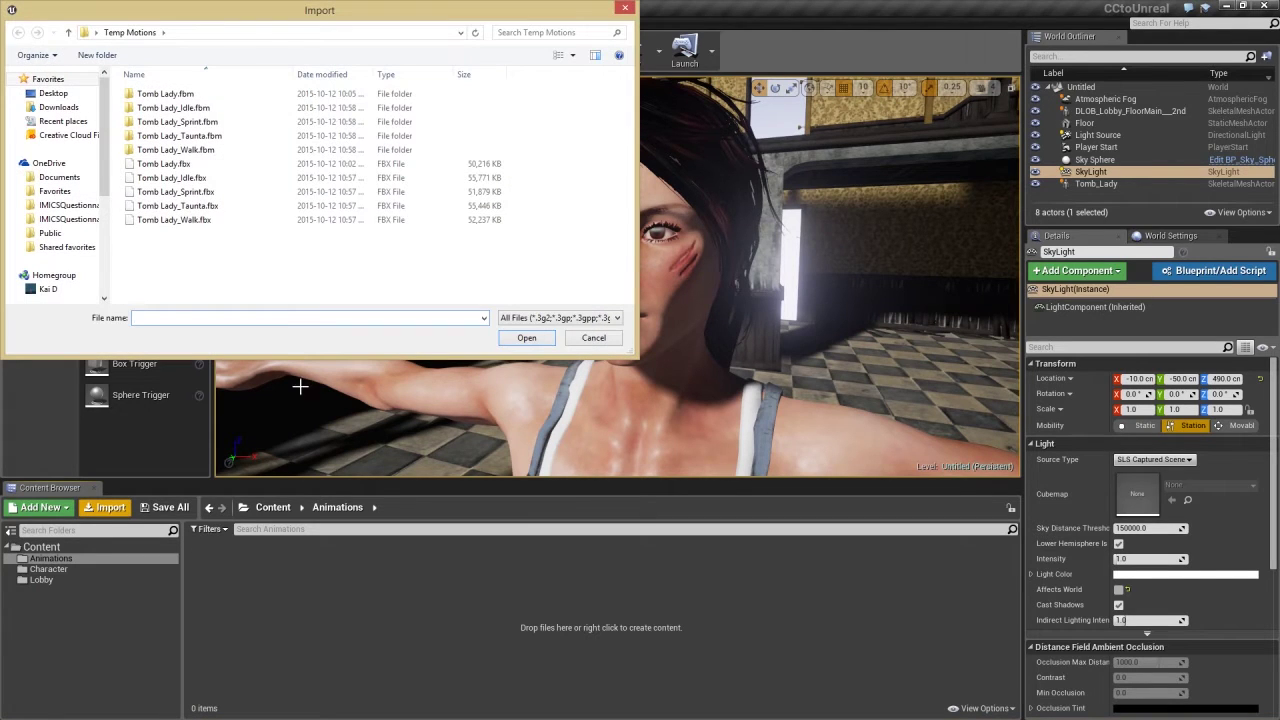
pyautogui.click(185, 182)
pyautogui.keyDown('shift'); pyautogui.click(200, 220); pyautogui.keyUp('shift')
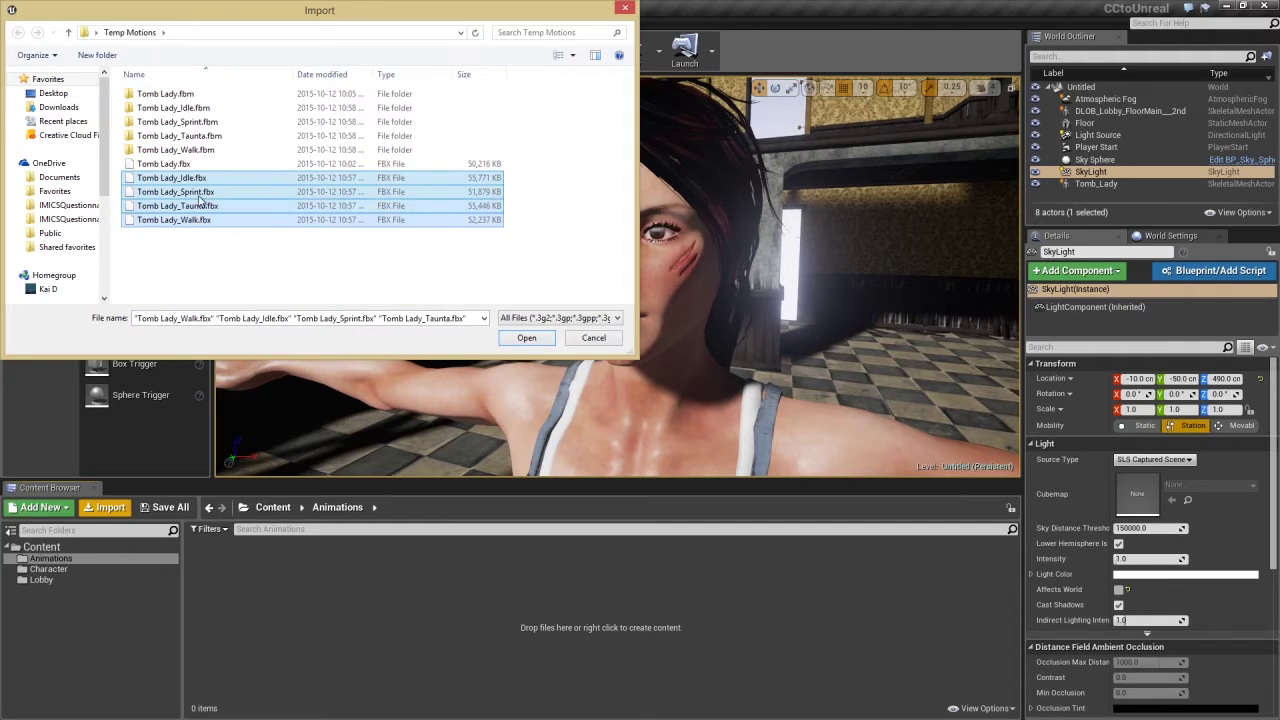
pyautogui.click(516, 338)
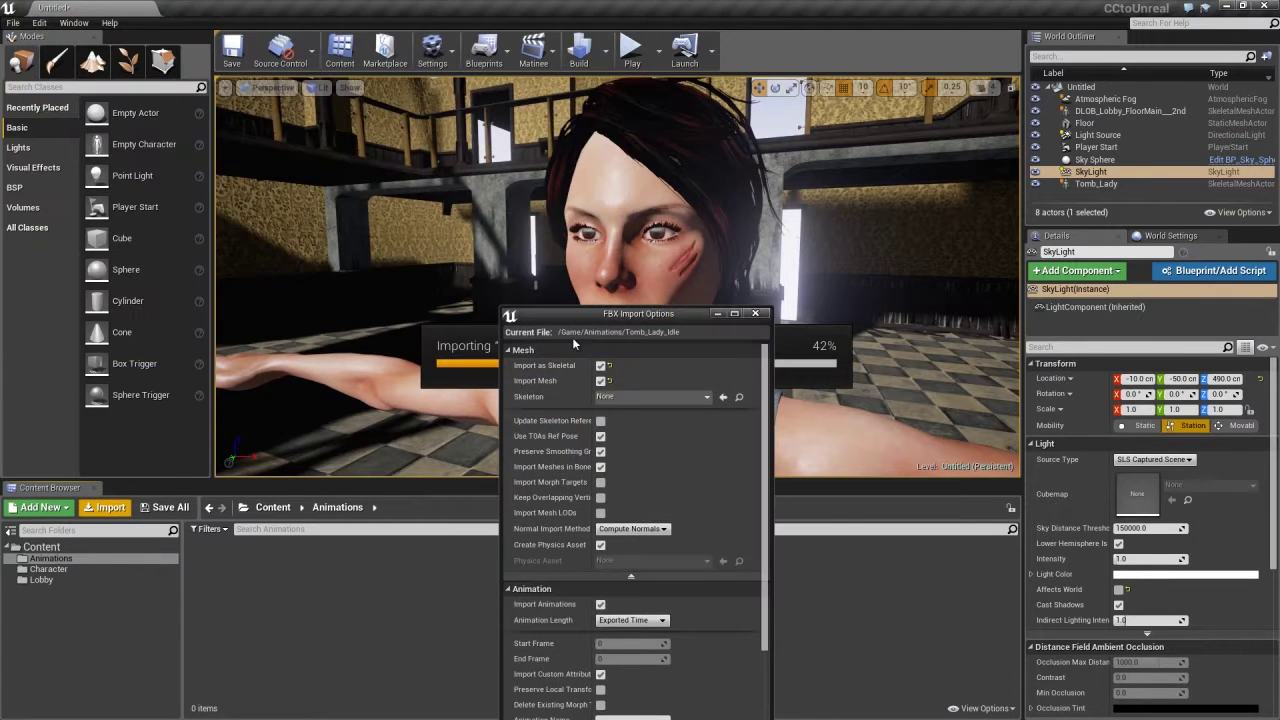
# Import all four animations onto Tomb_Lady_Skeleton with mesh import turned off and the animation length set to Animated Time.
pyautogui.moveTo(625, 322); pyautogui.dragTo(612, 138)
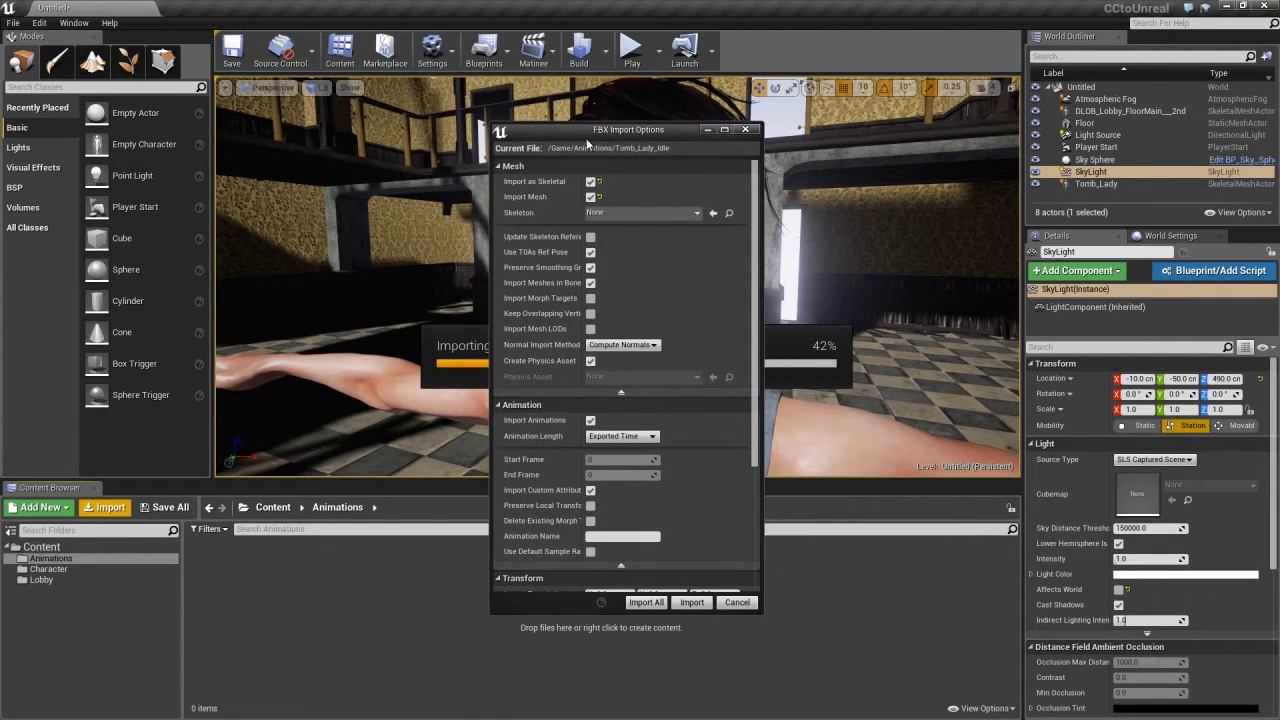
pyautogui.click(610, 213)
pyautogui.click(659, 336)
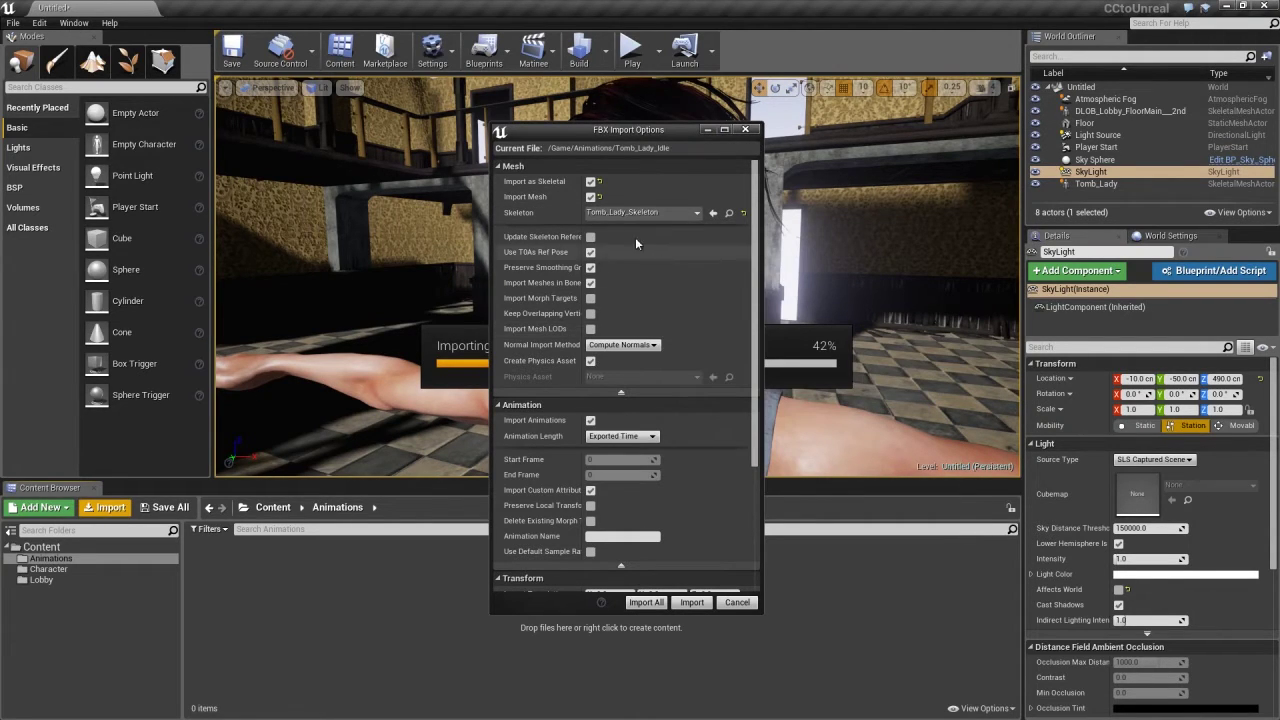
pyautogui.click(590, 197)
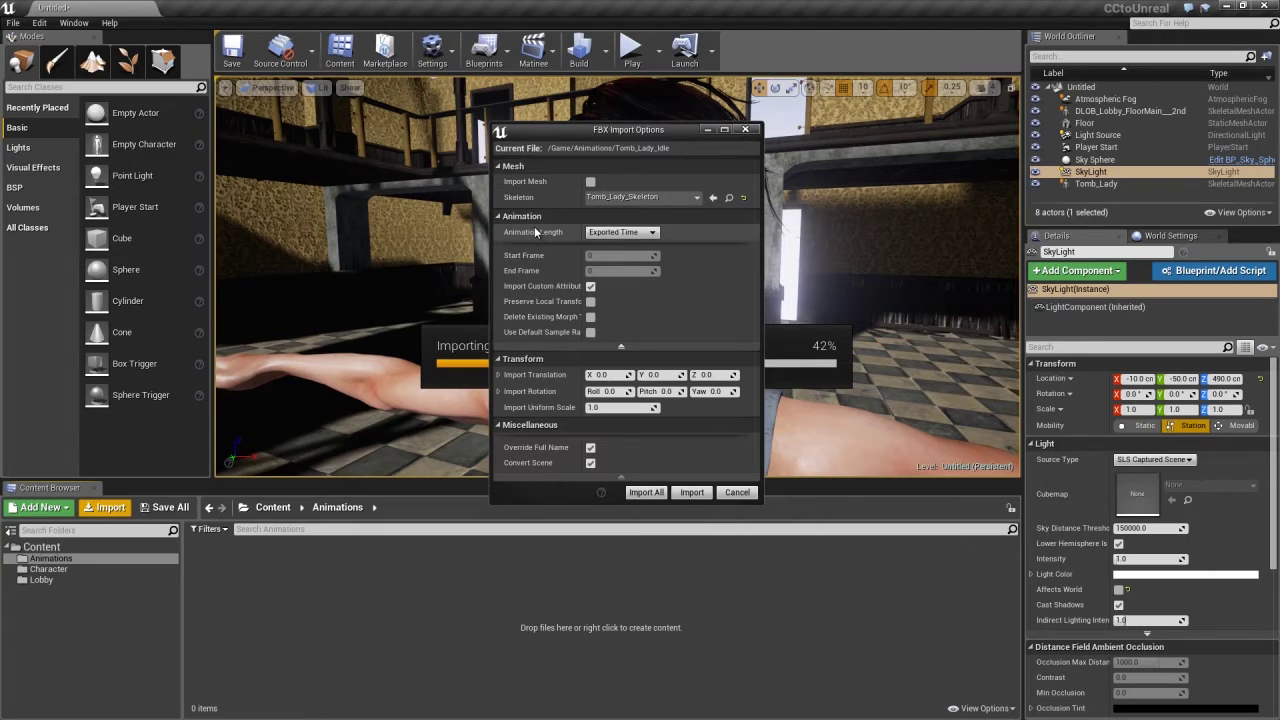
pyautogui.click(615, 232)
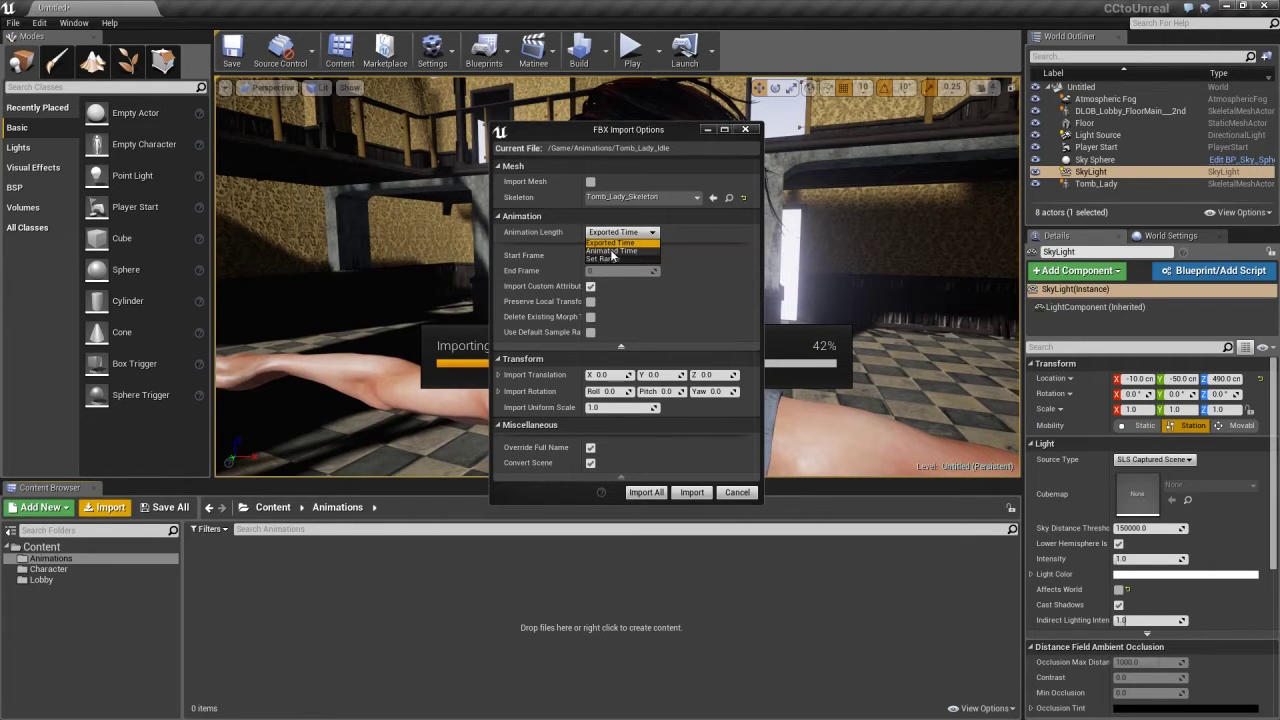
pyautogui.click(612, 251)
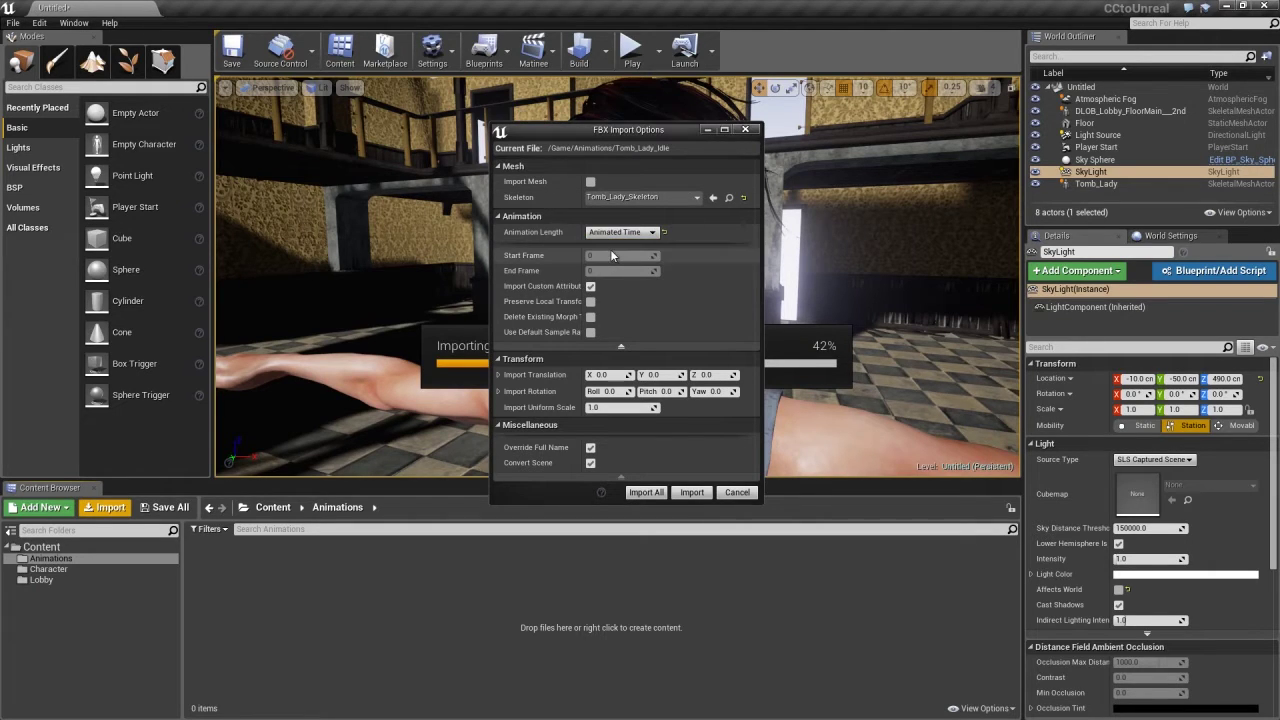
pyautogui.click(645, 492)
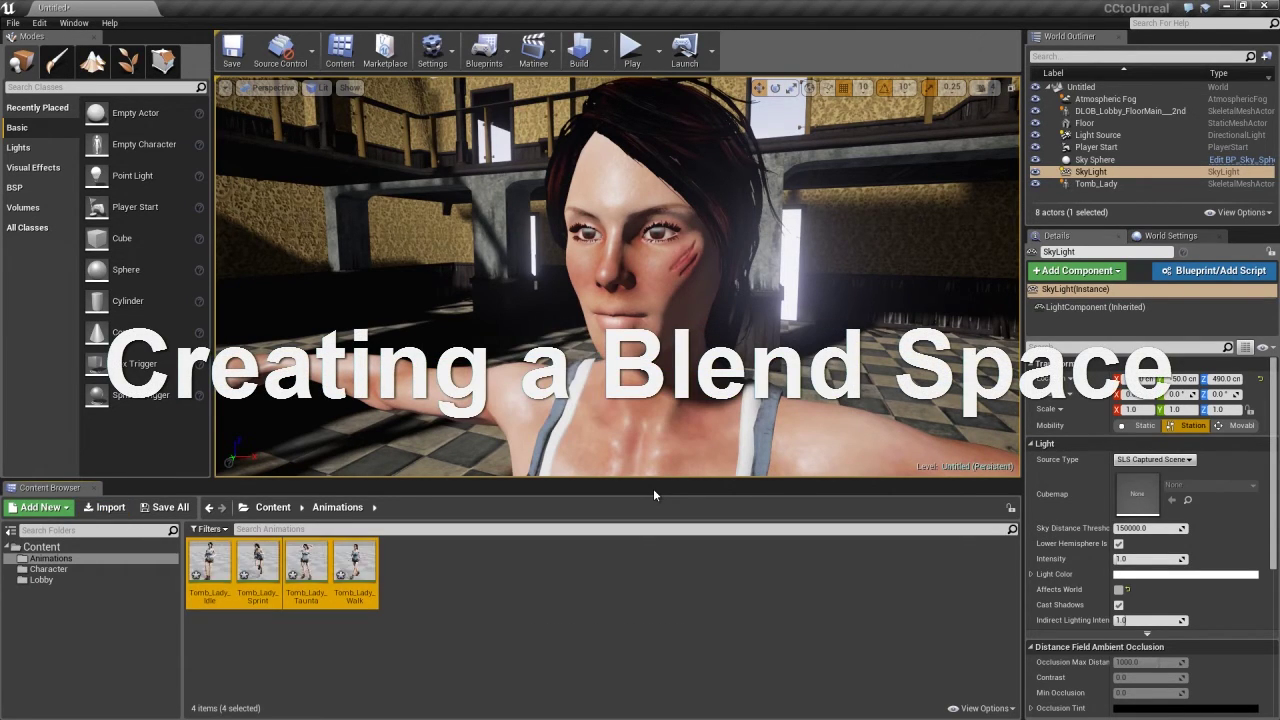
# Create a Blend Space 1D for Tomb_Lady_Skeleton in the Animations folder and name it CC_Blend.
pyautogui.click(477, 596)
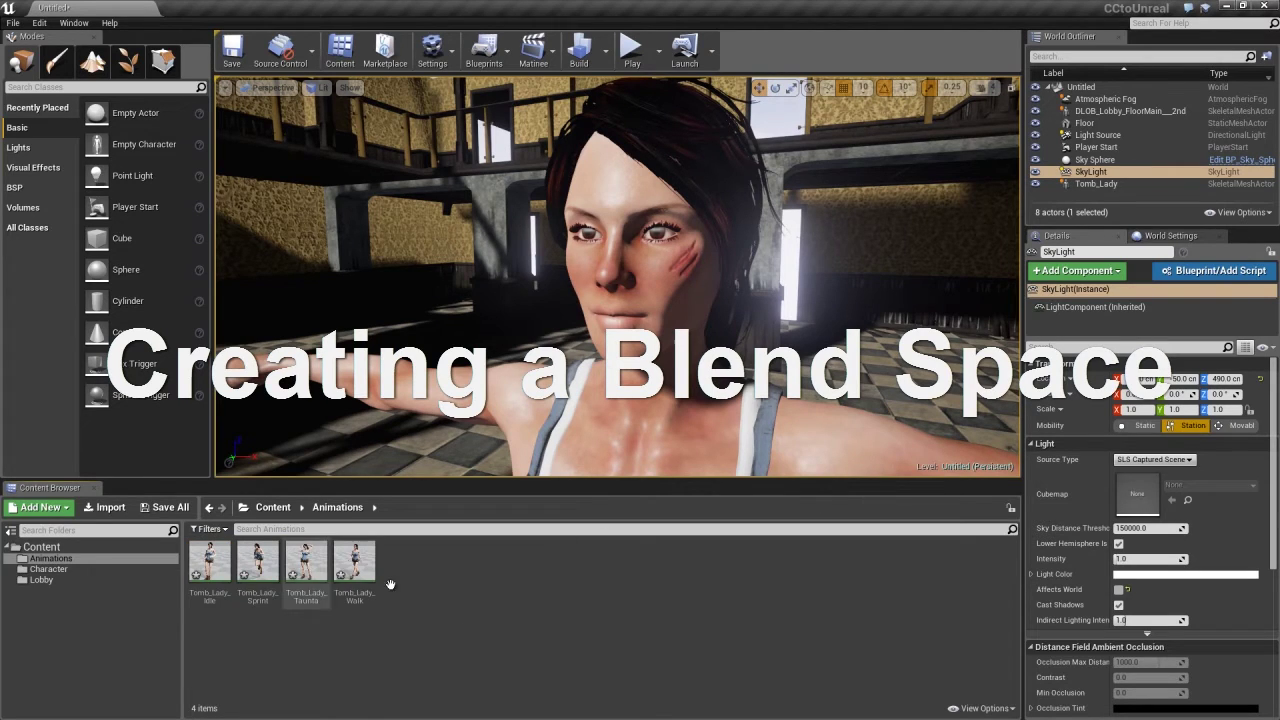
pyautogui.rightClick(460, 575)
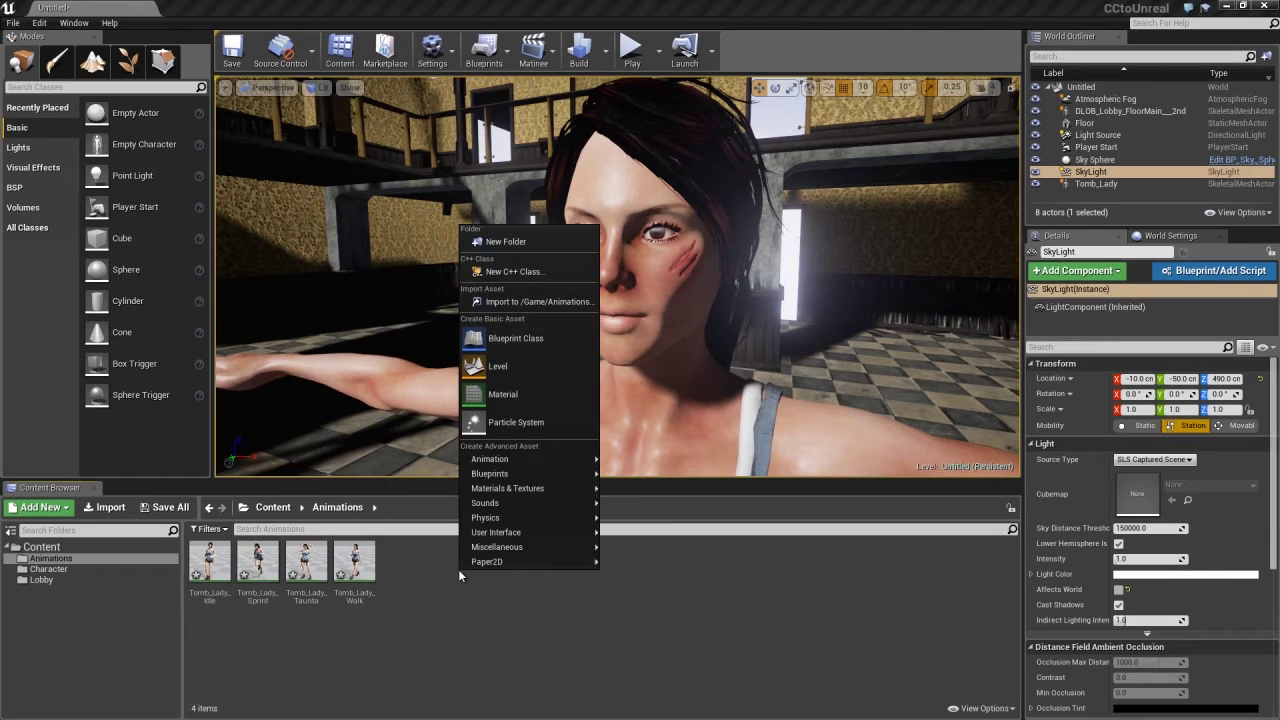
pyautogui.moveTo(516, 460)
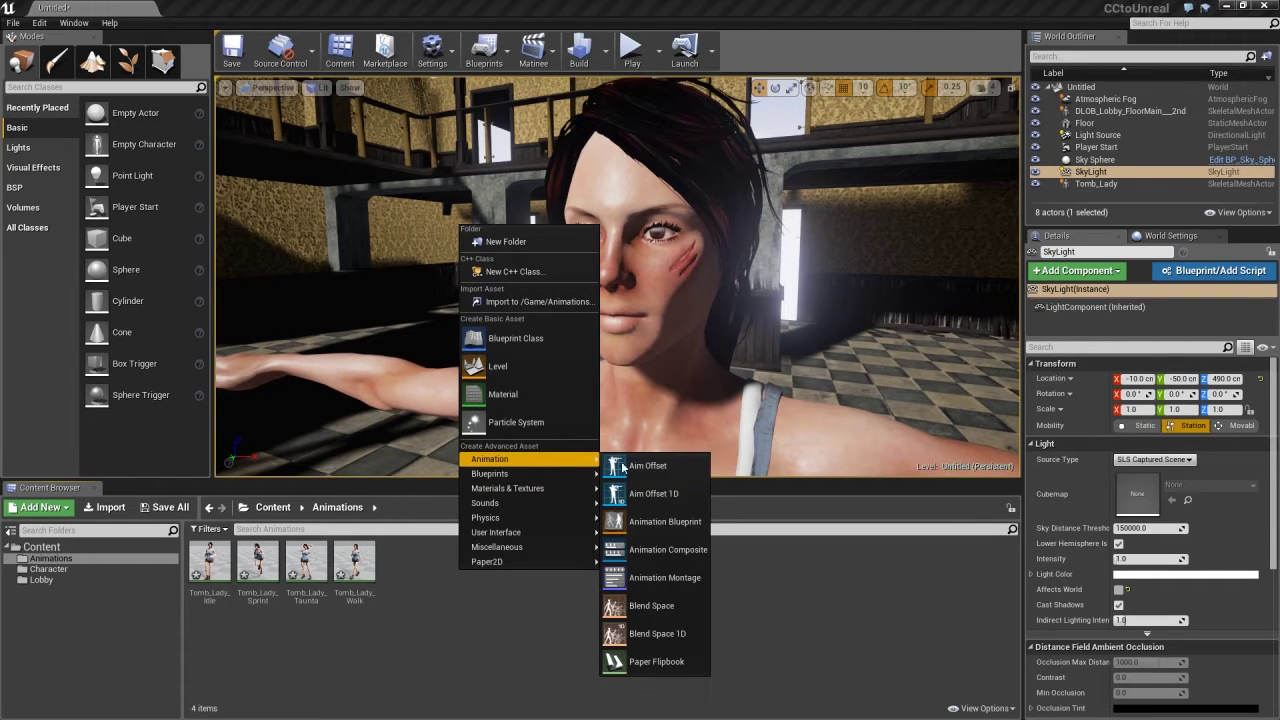
pyautogui.click(672, 634)
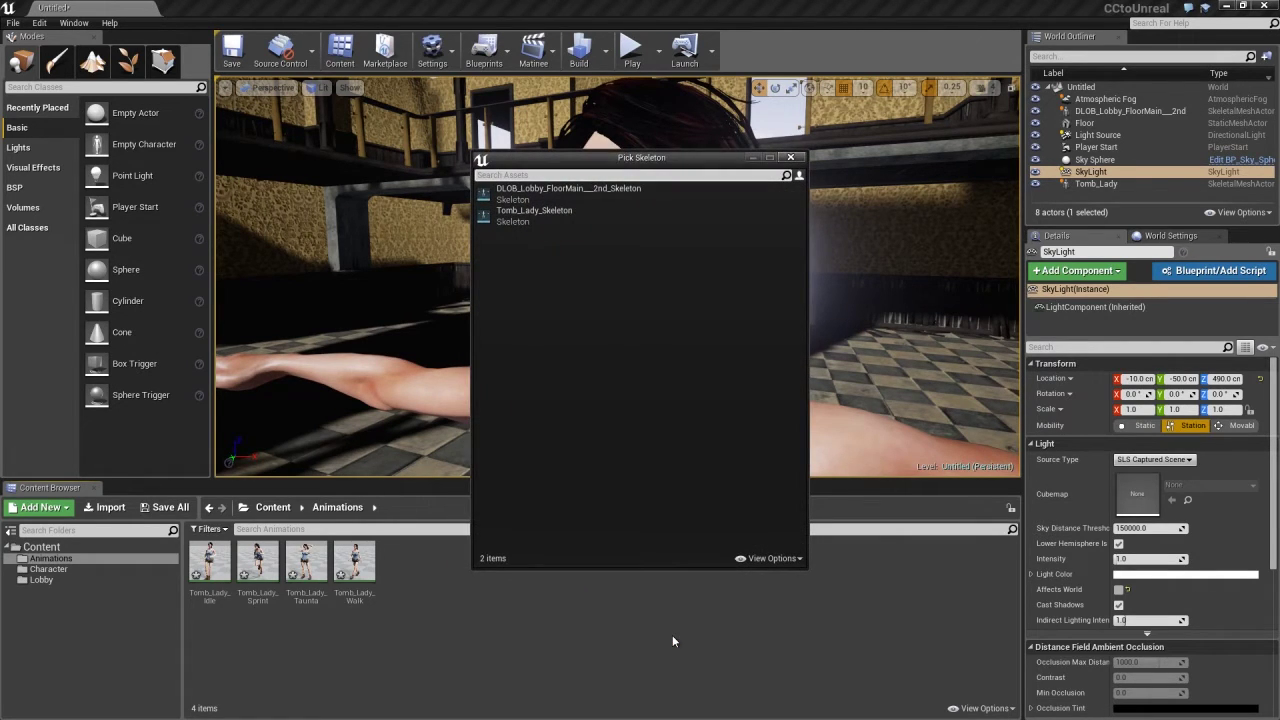
pyautogui.click(532, 215)
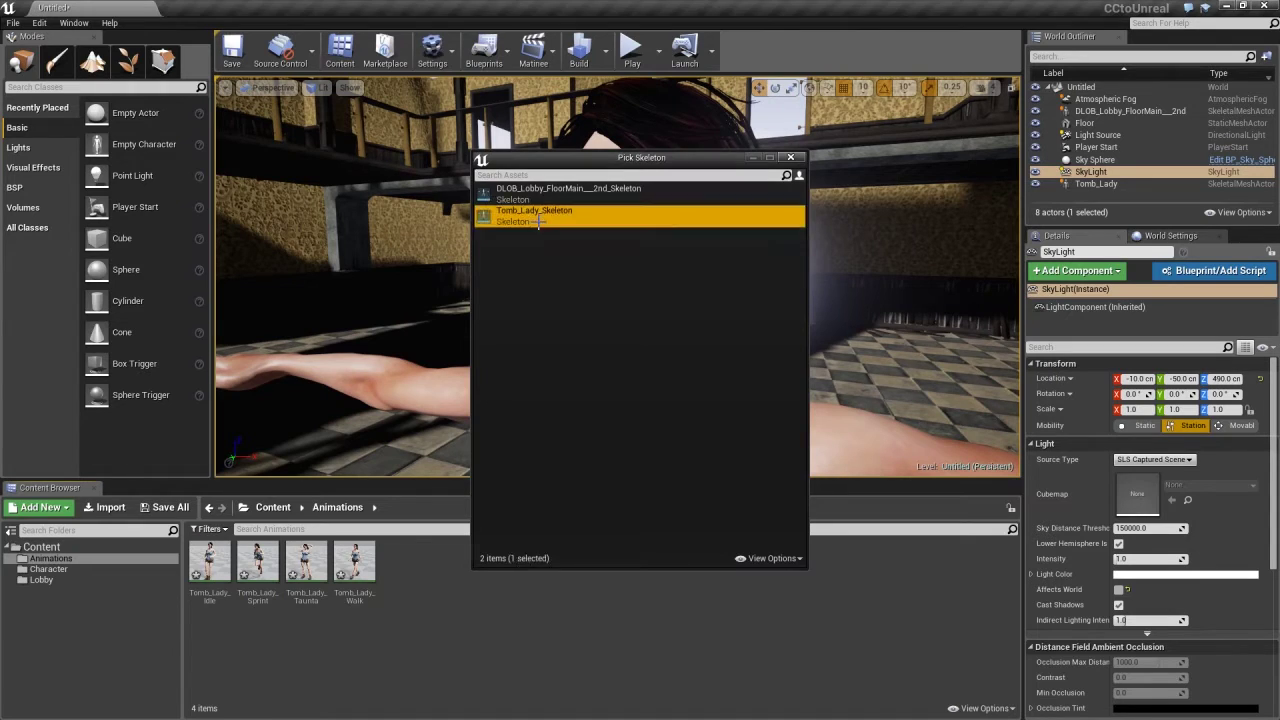
pyautogui.write('CC_Blend')
pyautogui.press('Return')
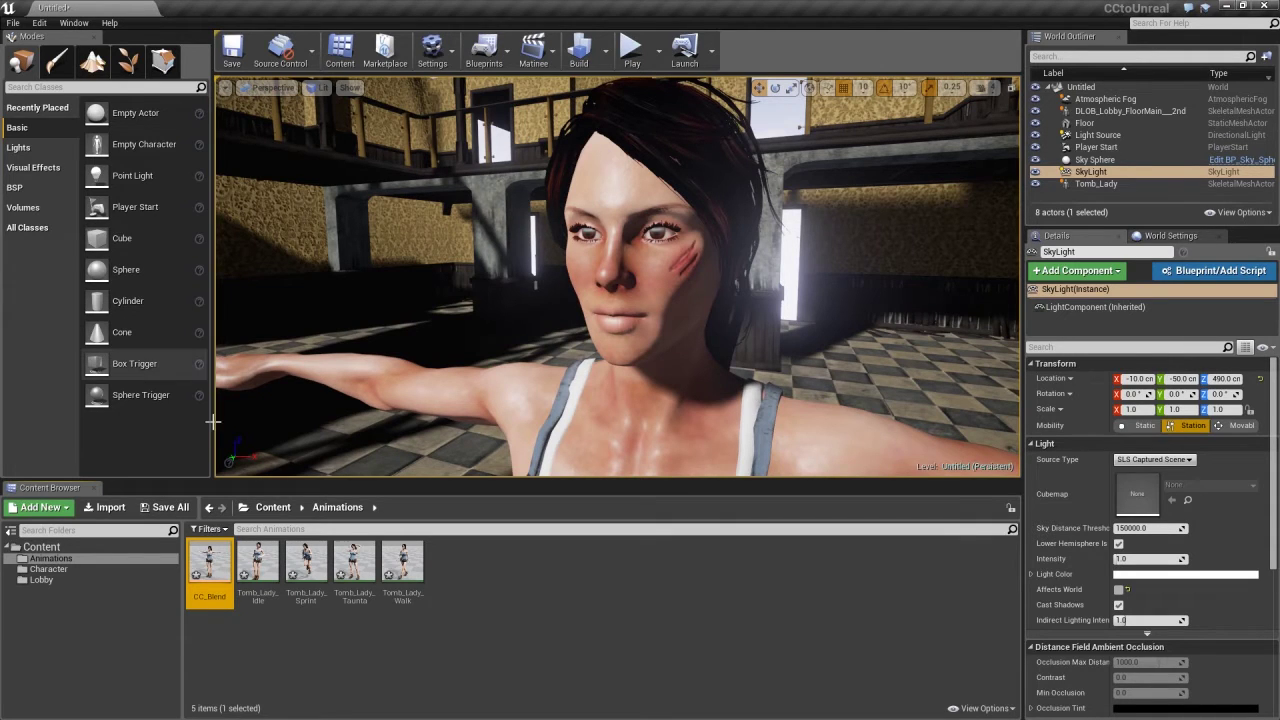
# Open CC_Blend, preview the Tomb_Lady_Taunta and Tomb_Lady_Sprint animations, and return to the blend space.
pyautogui.doubleClick(216, 565)
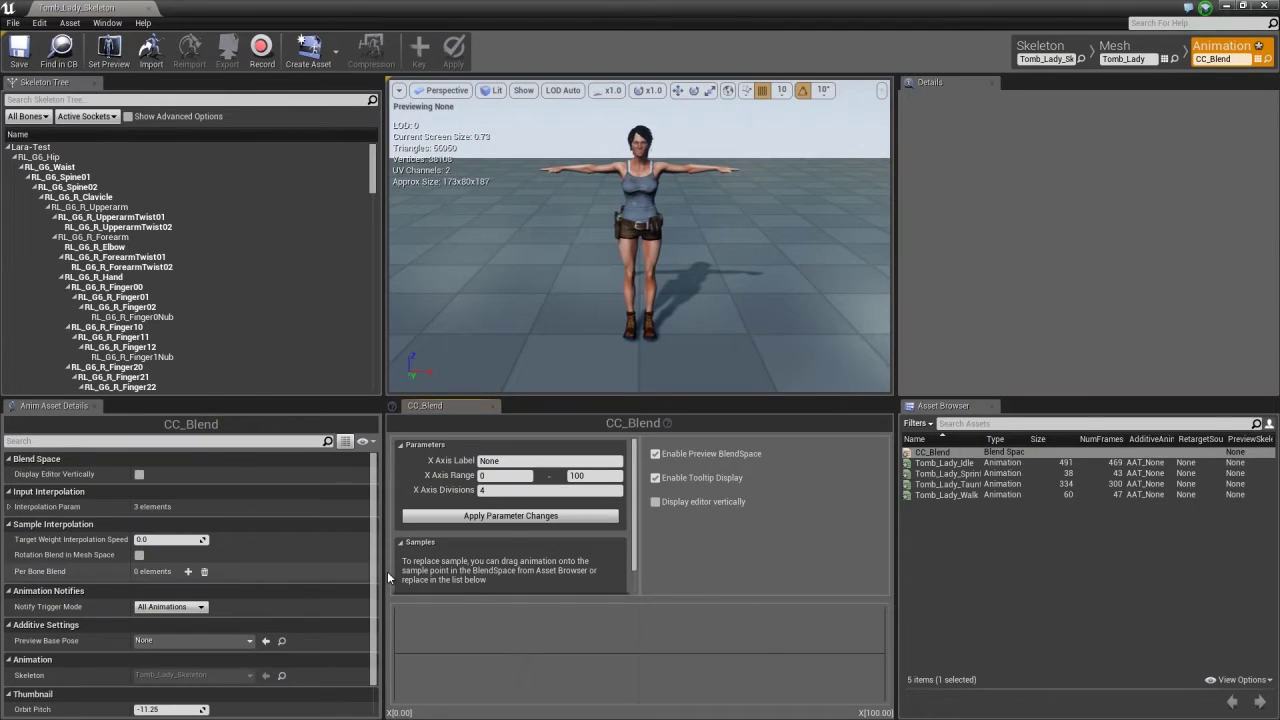
pyautogui.doubleClick(961, 484)
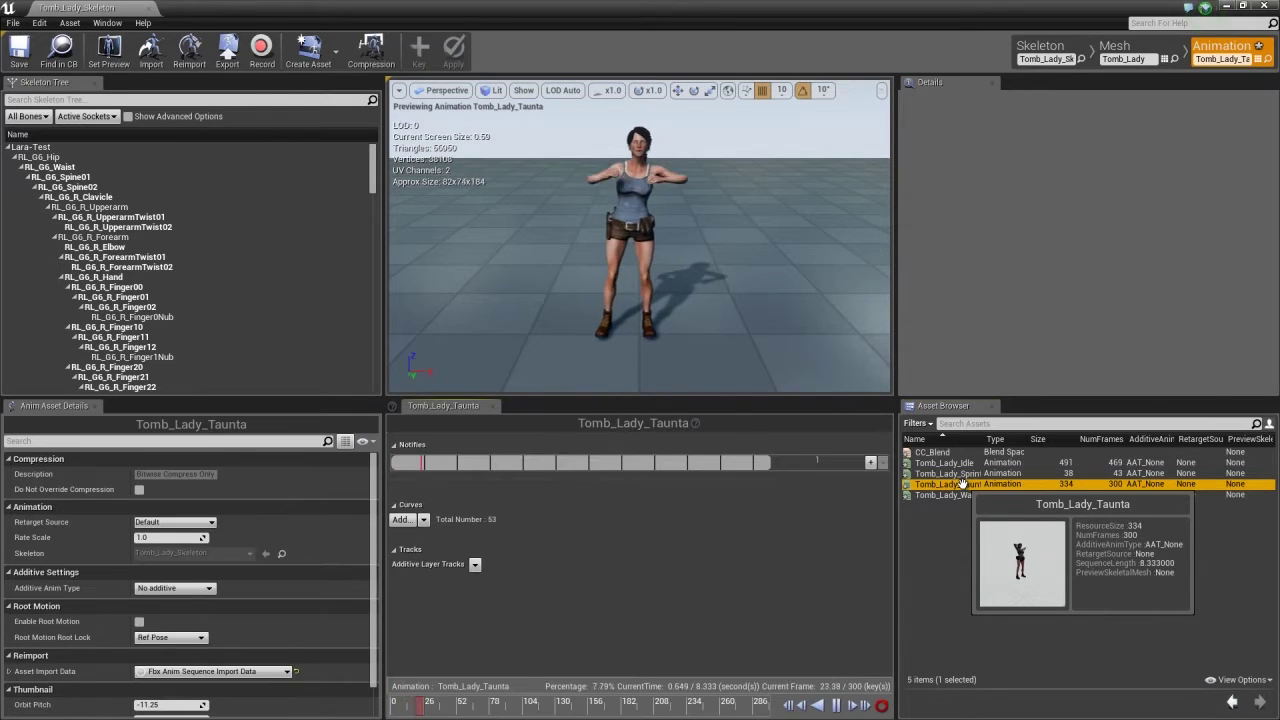
pyautogui.doubleClick(962, 474)
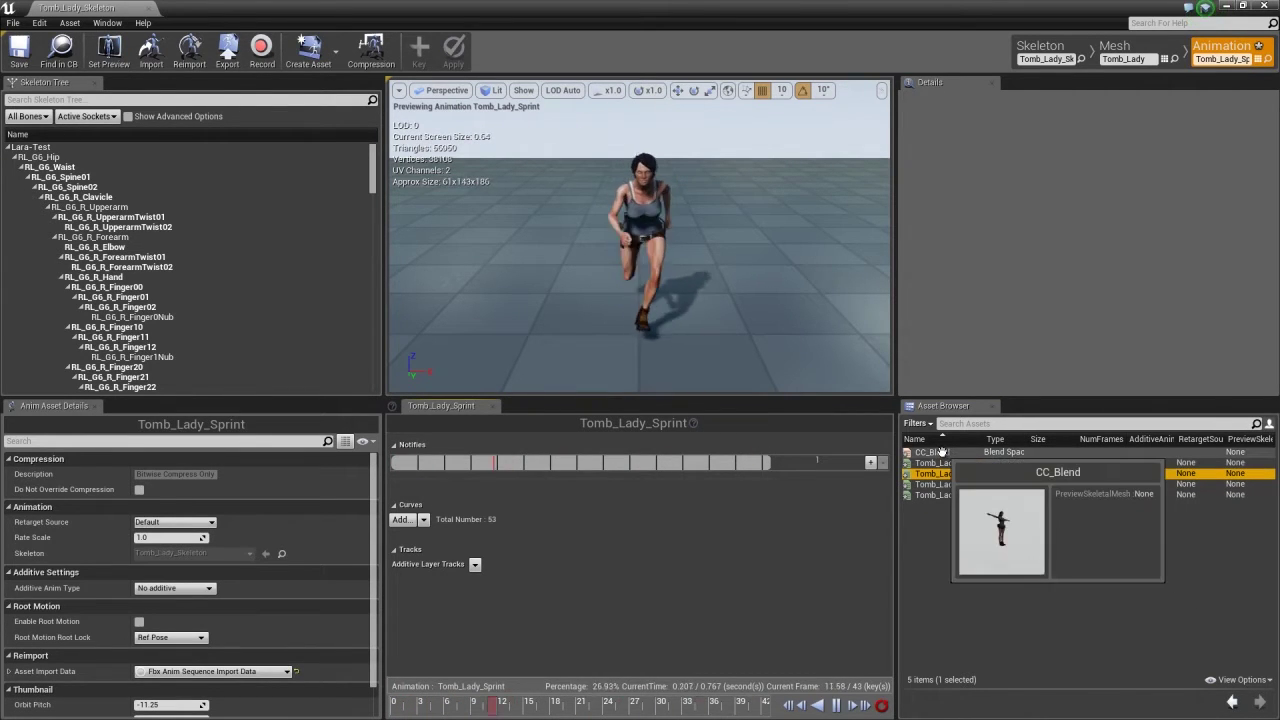
pyautogui.doubleClick(941, 452)
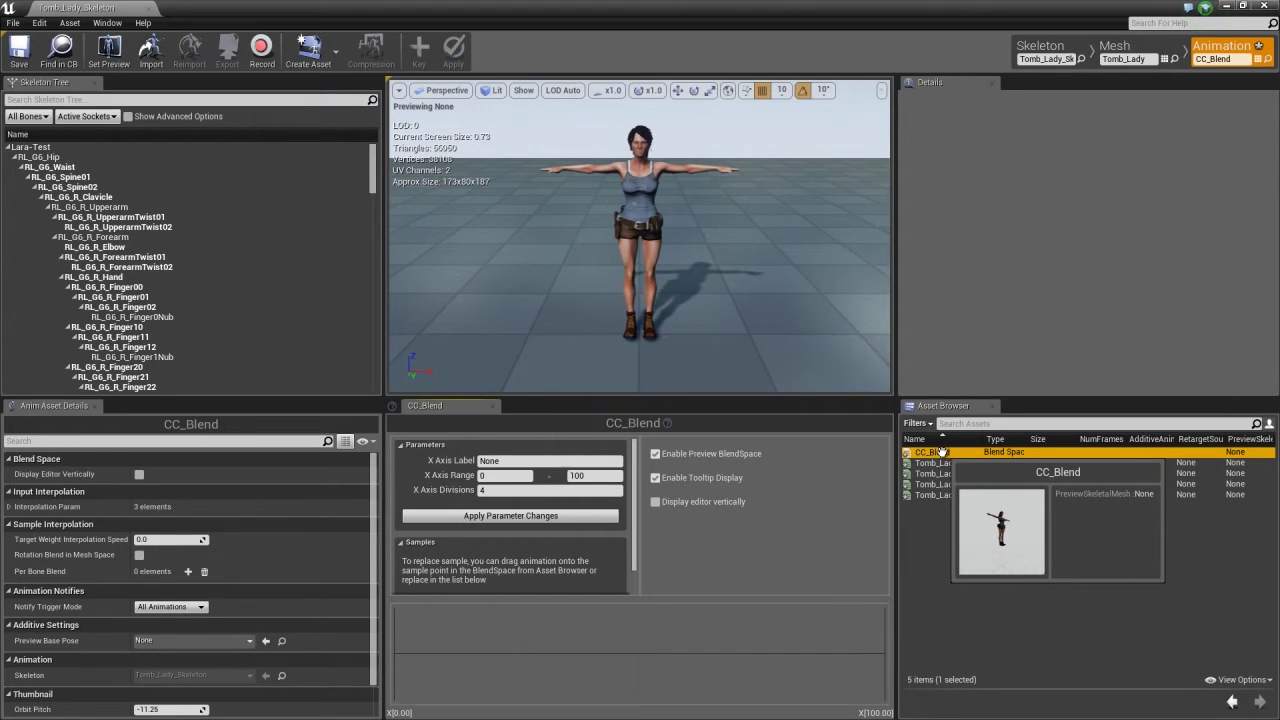
# Display the CC_Blend editor vertically and label its X axis Speed.
pyautogui.click(656, 501)
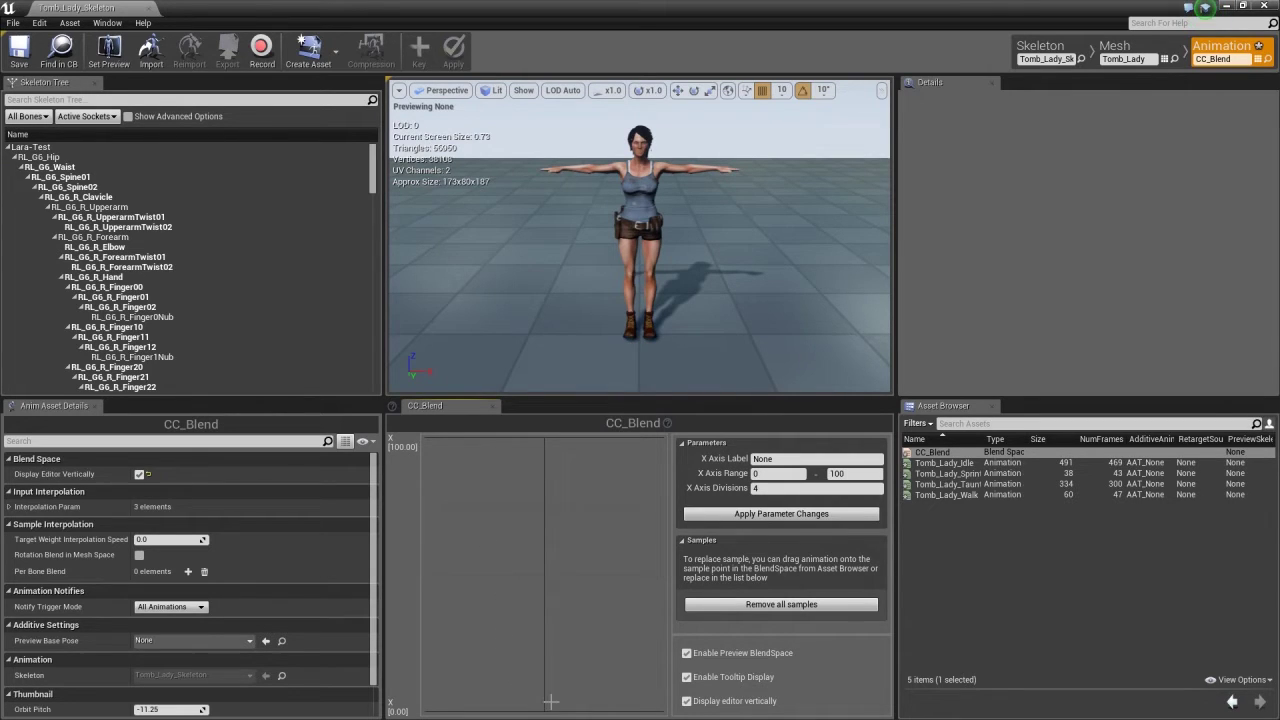
pyautogui.click(762, 458)
pyautogui.write('Speed')
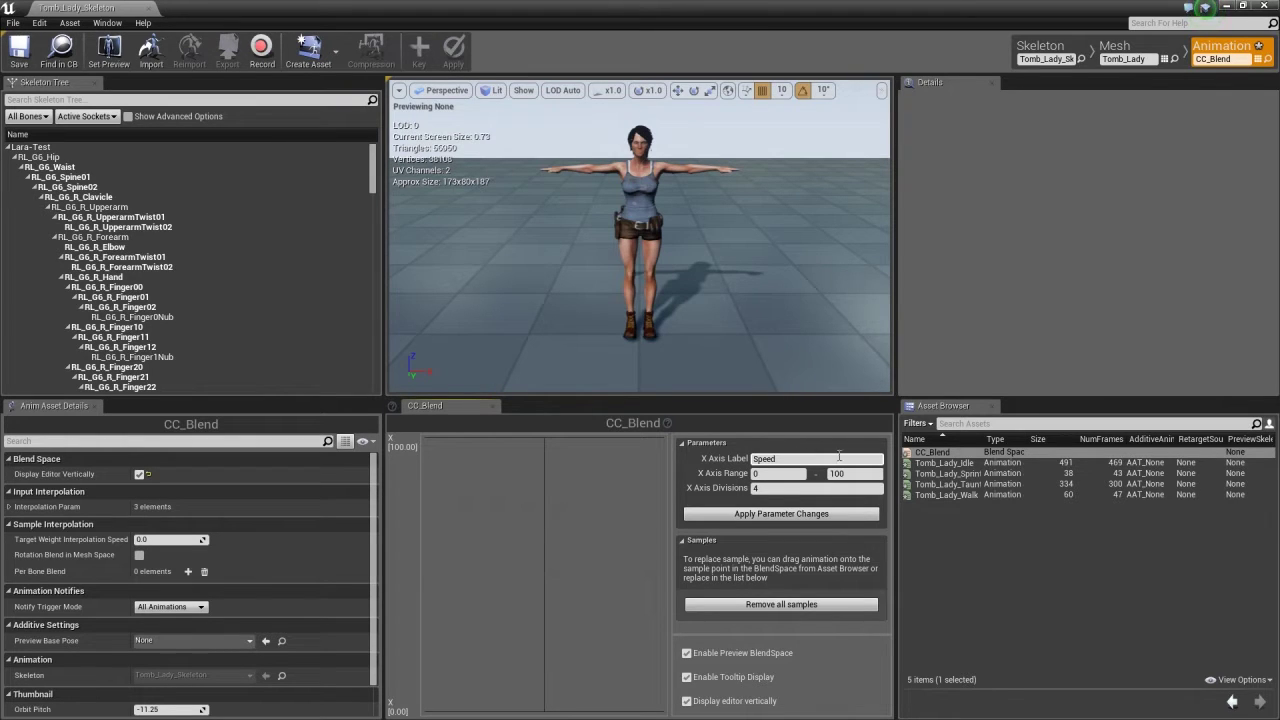
# Add Tomb_Lady_Idle as a sample at 0 on the CC_Blend axis and inspect the character in the preview.
pyautogui.click(960, 464)
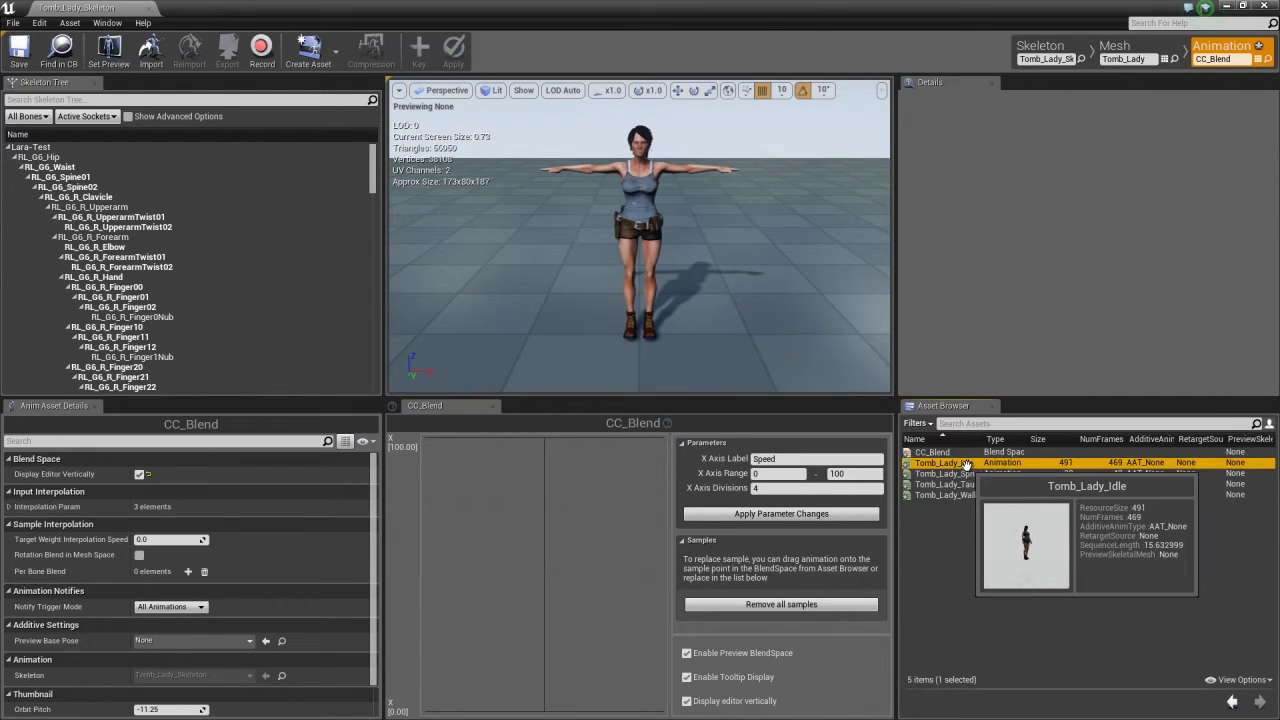
pyautogui.moveTo(965, 465); pyautogui.dragTo(543, 709)
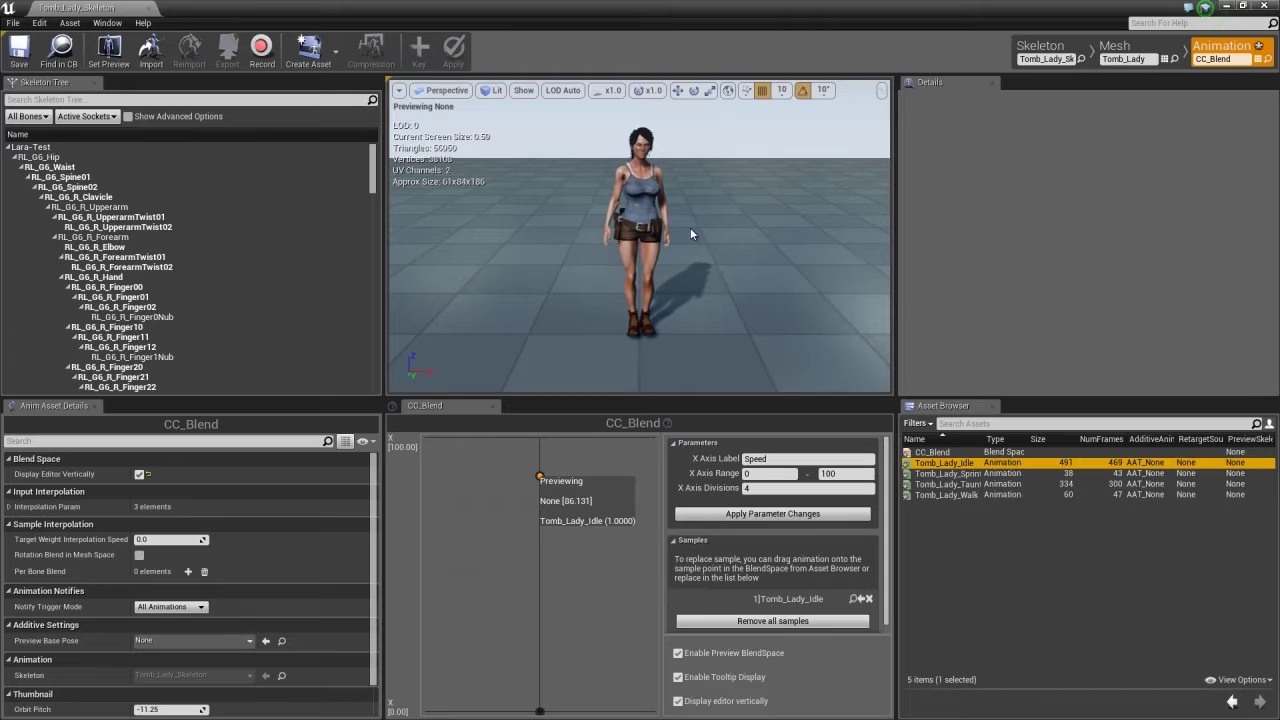
pyautogui.click(635, 185)
pyautogui.scroll(5, 744, 245)
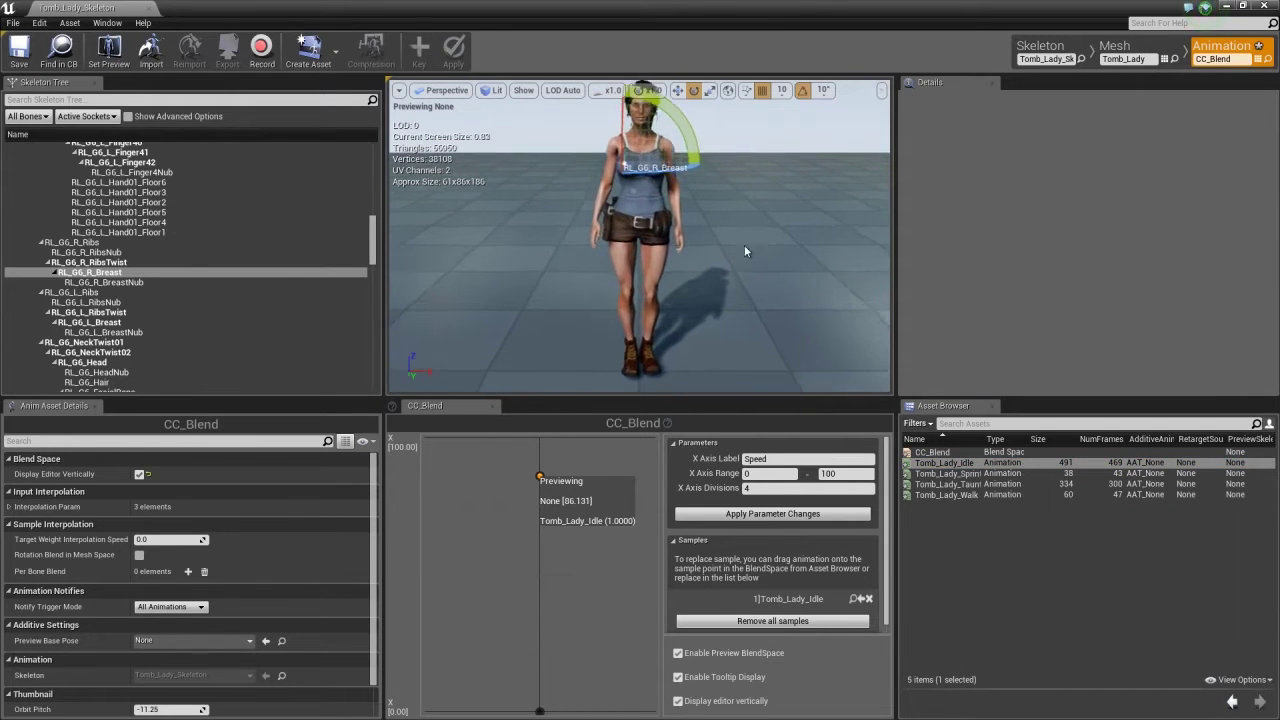
pyautogui.click(740, 216)
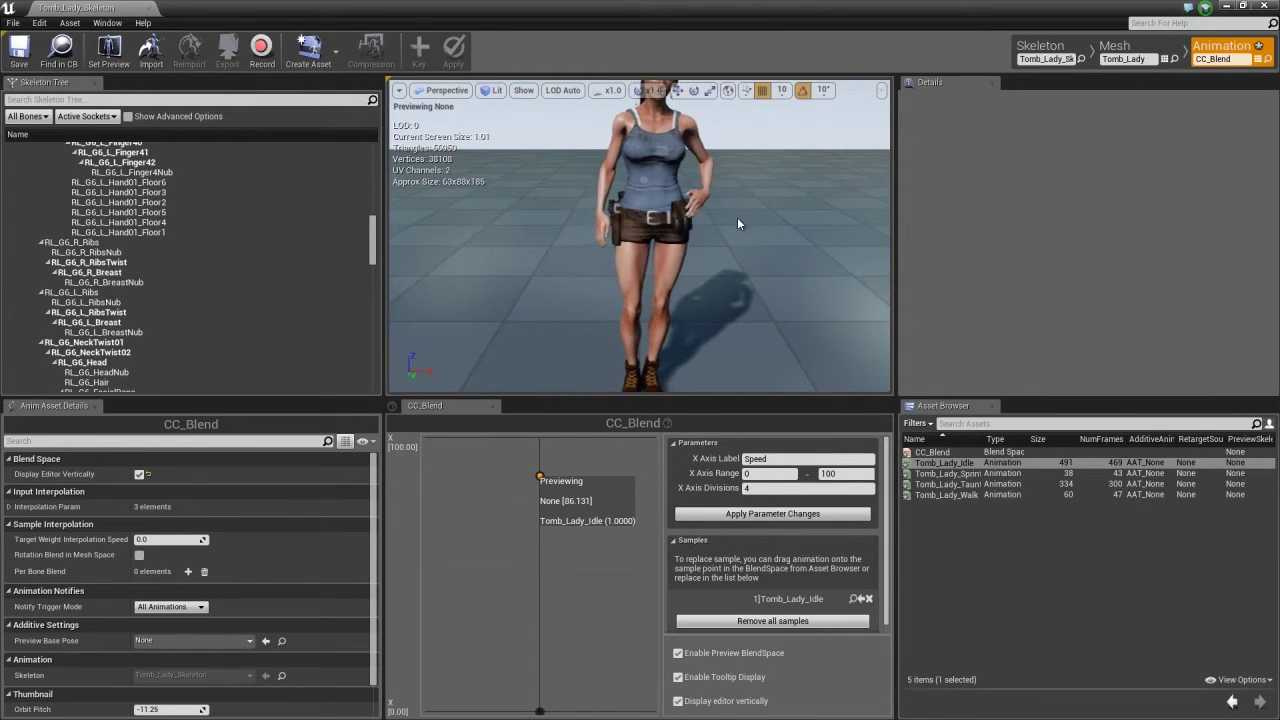
pyautogui.moveTo(588, 240)
pyautogui.mouseDown()
pyautogui.moveTo(688, 240)
pyautogui.moveTo(715, 190)
pyautogui.mouseUp()
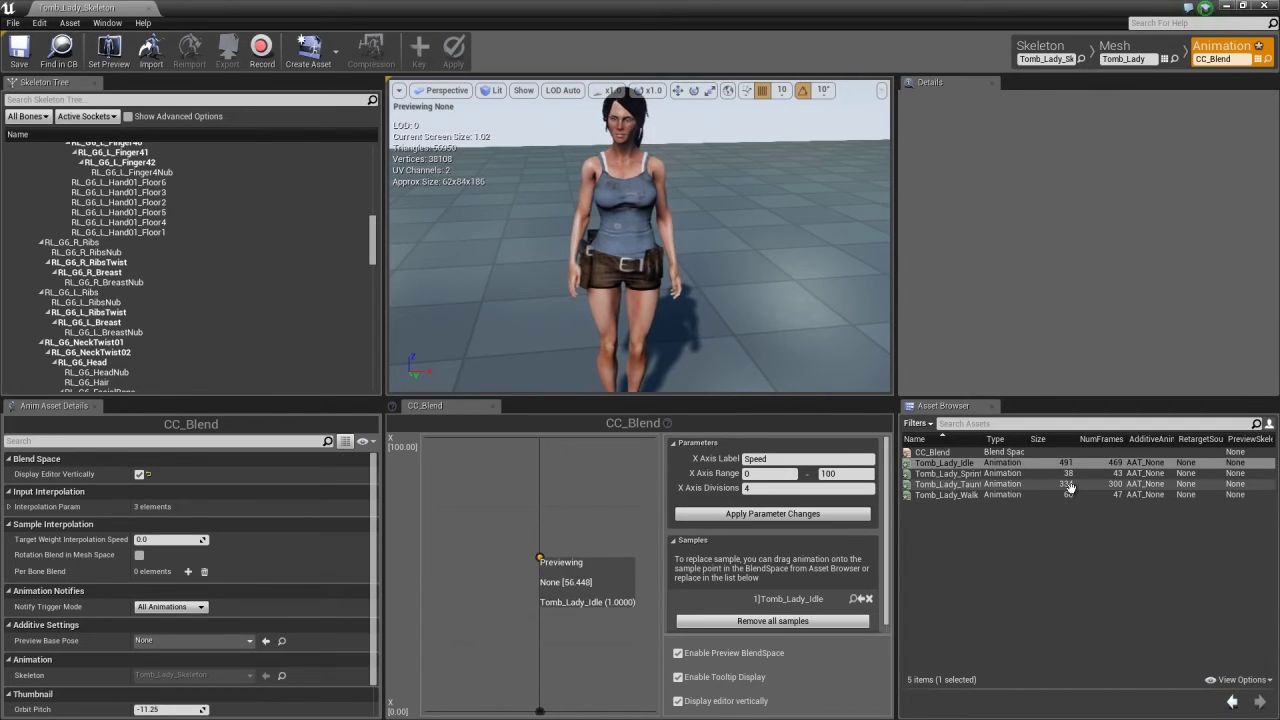
# Add Tomb_Lady_Walk a quarter and Tomb_Lady_Sprint three quarters of the way up the axis, and return to the Content Browser.
pyautogui.moveTo(965, 497); pyautogui.dragTo(539, 643)
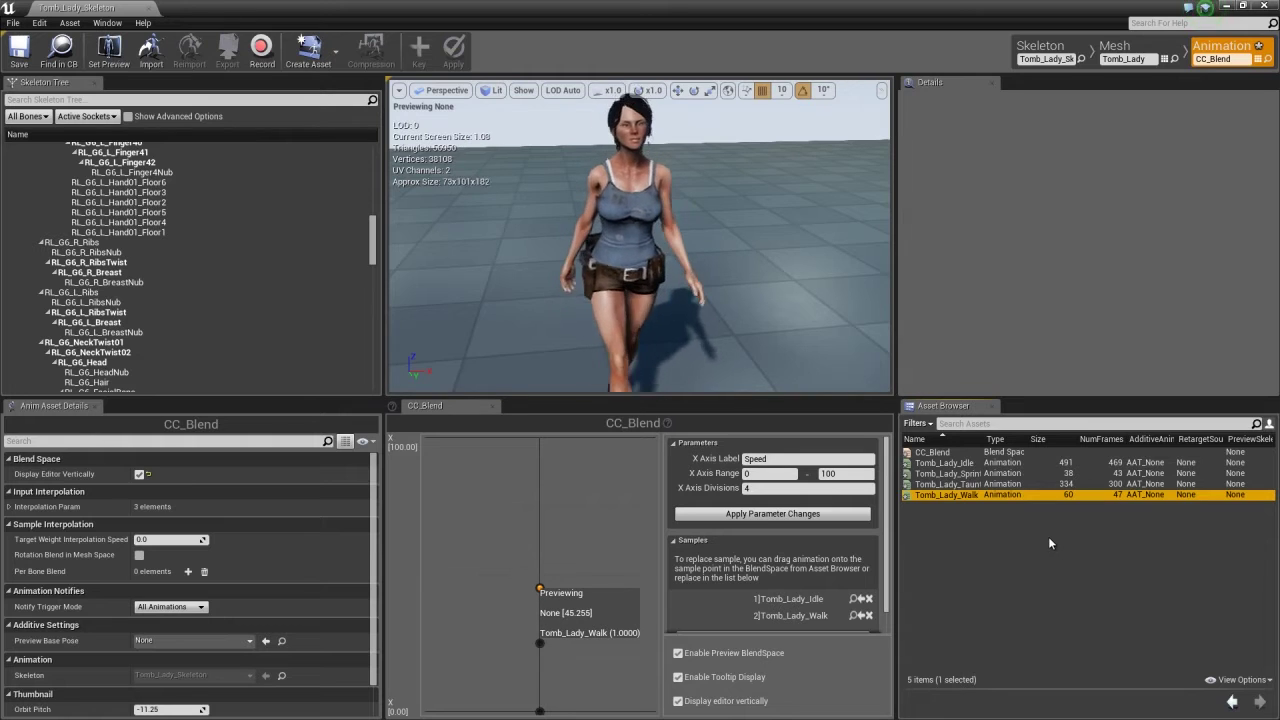
pyautogui.click(978, 475)
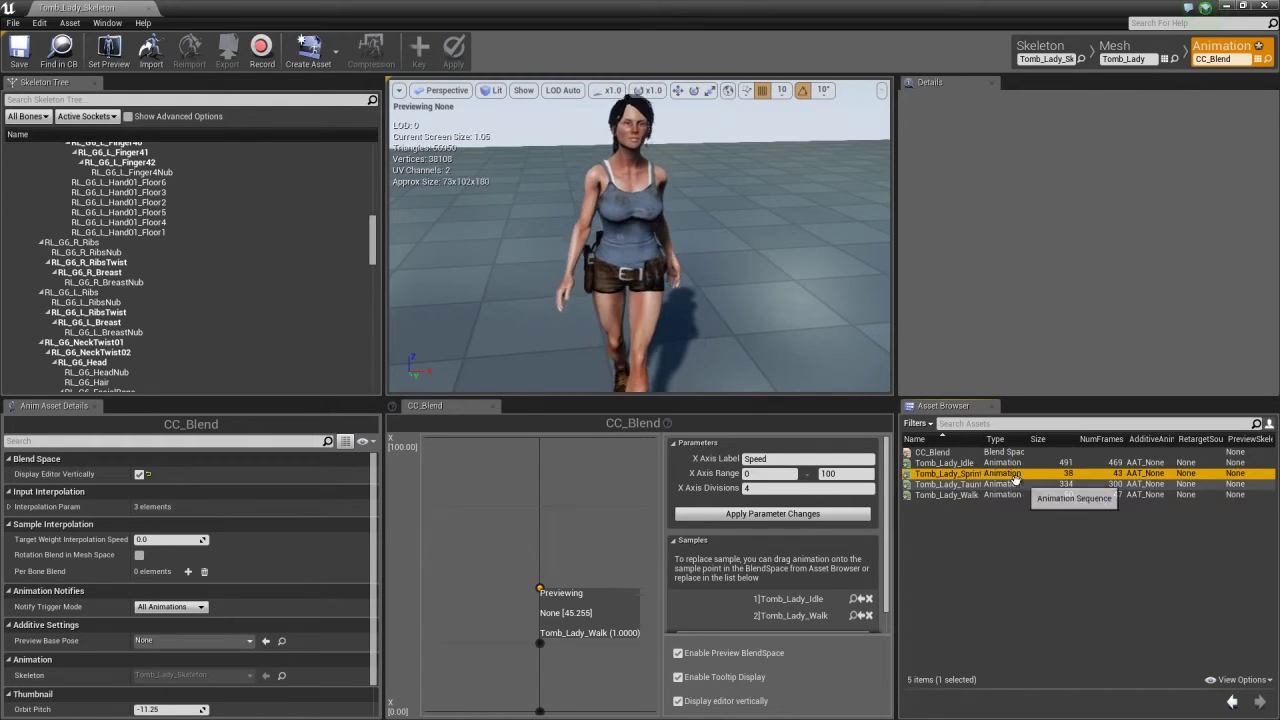
pyautogui.moveTo(978, 475); pyautogui.dragTo(538, 500)
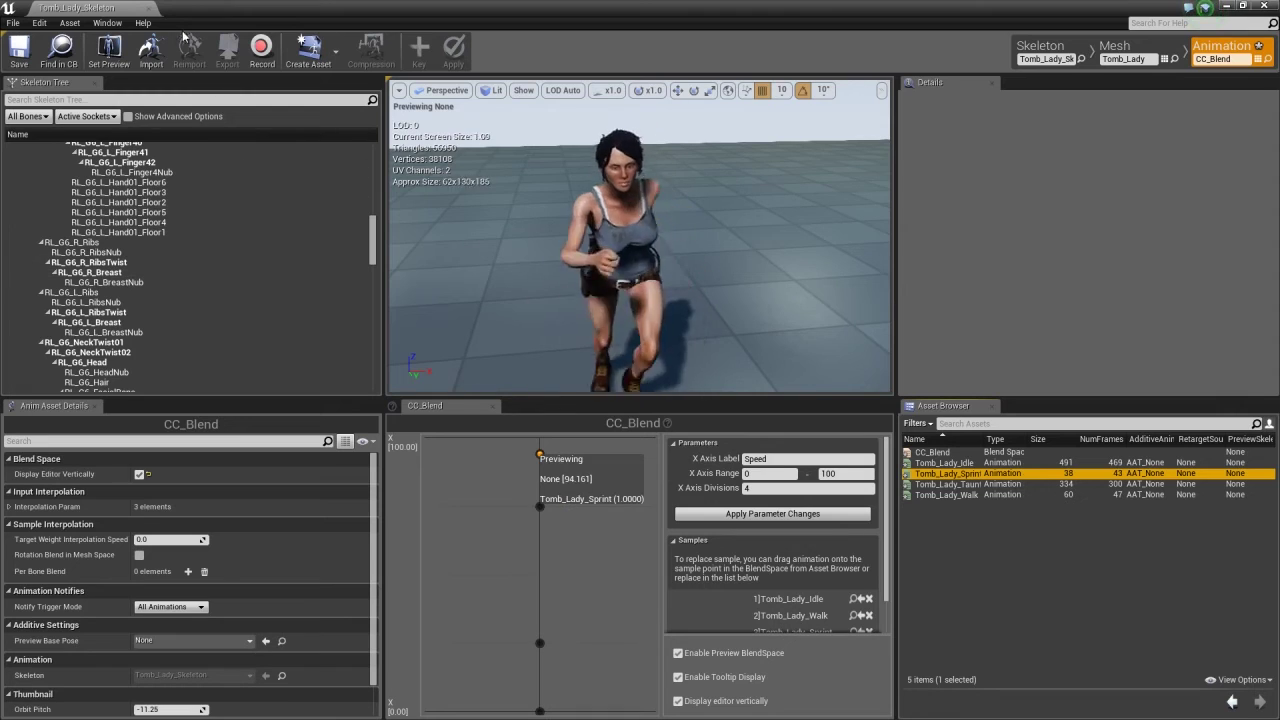
pyautogui.click(46, 55)
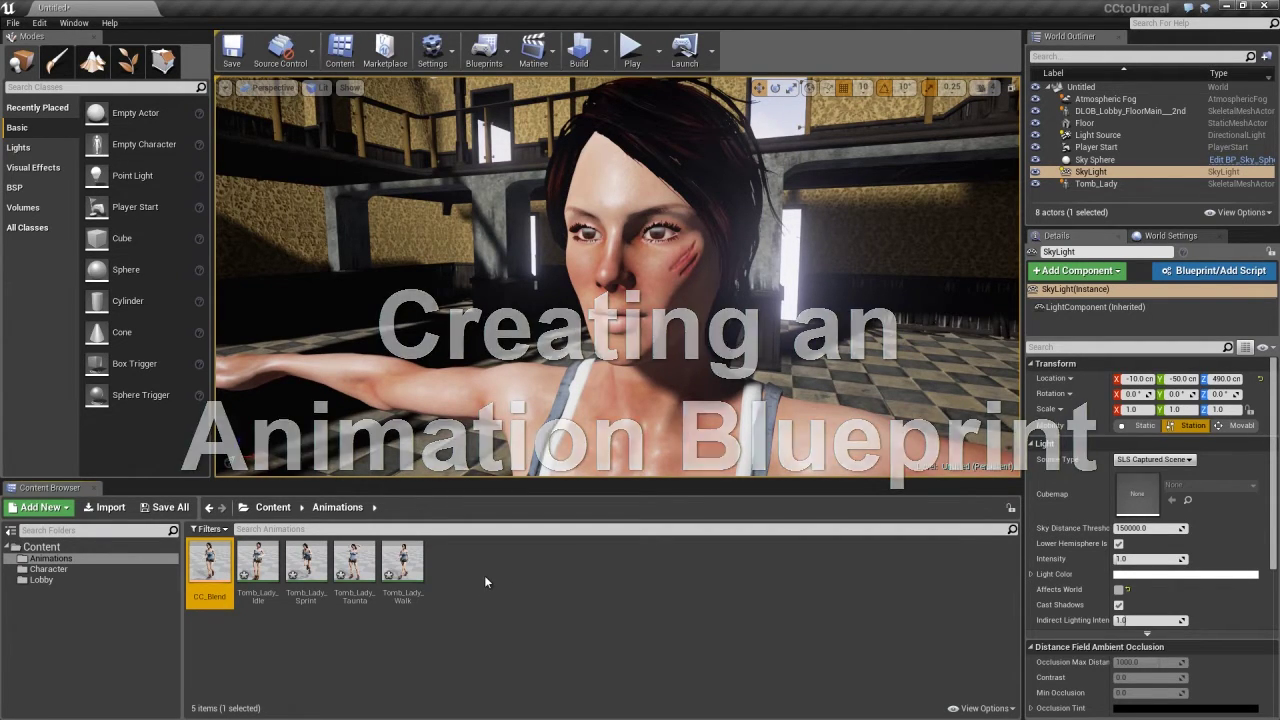
# Create an Animation Blueprint targeting Tomb_Lady_Skeleton in the Animations folder and name it CC_ABP.
pyautogui.rightClick(484, 575)
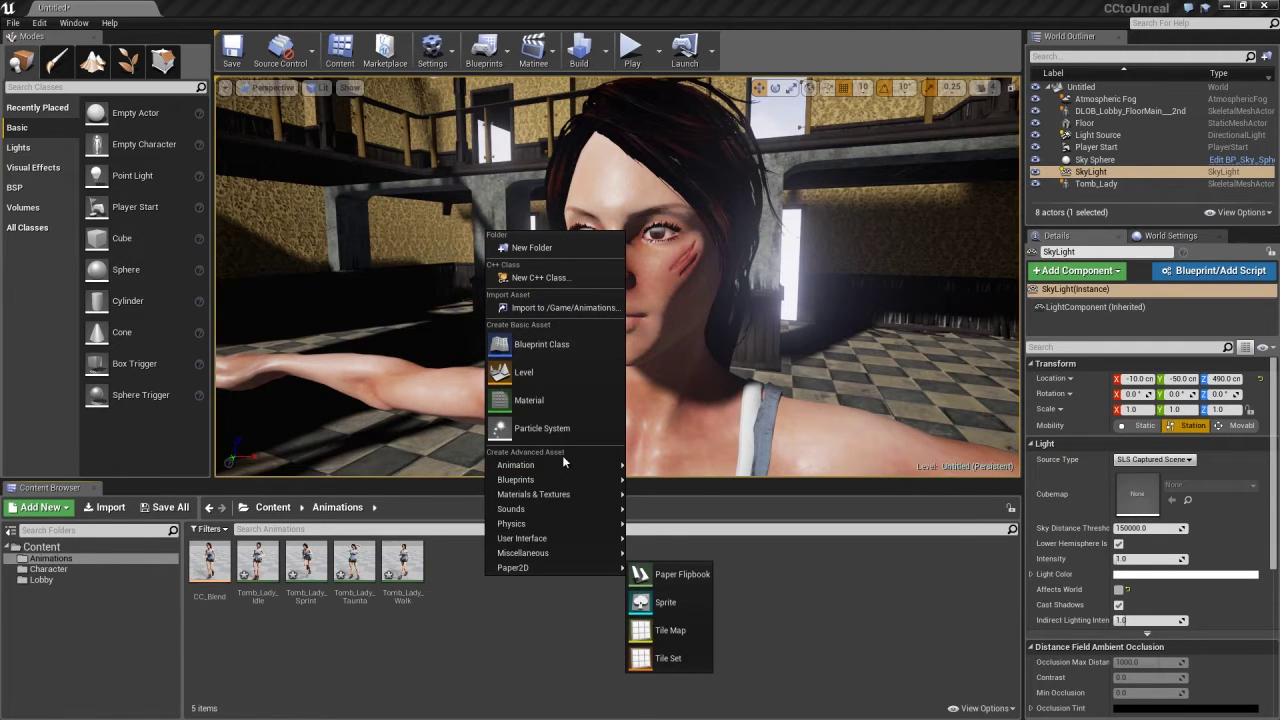
pyautogui.moveTo(563, 469)
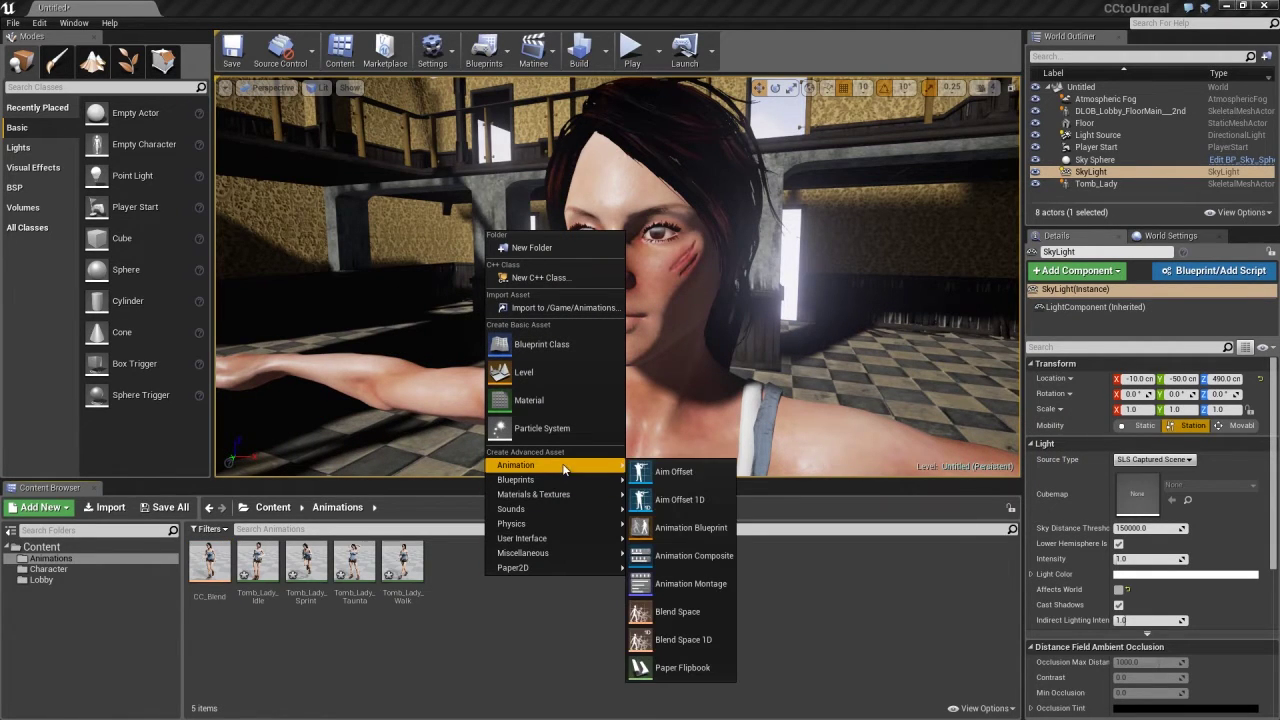
pyautogui.click(716, 528)
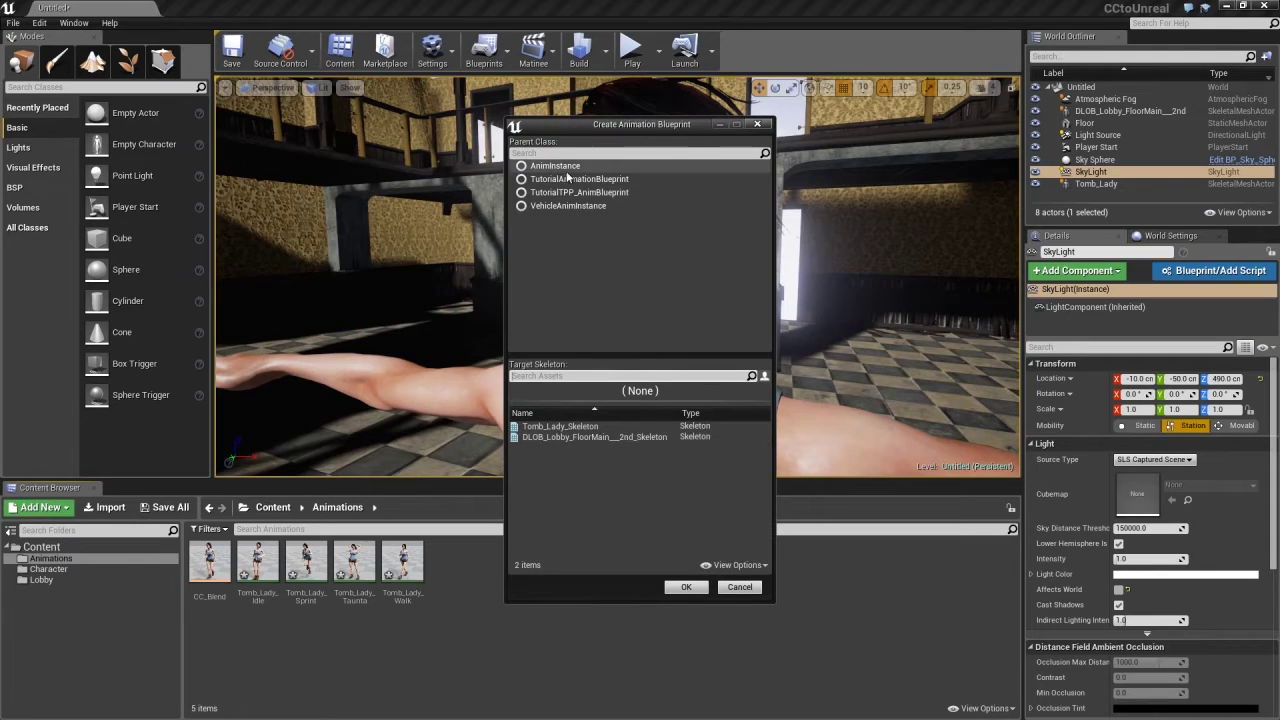
pyautogui.click(566, 427)
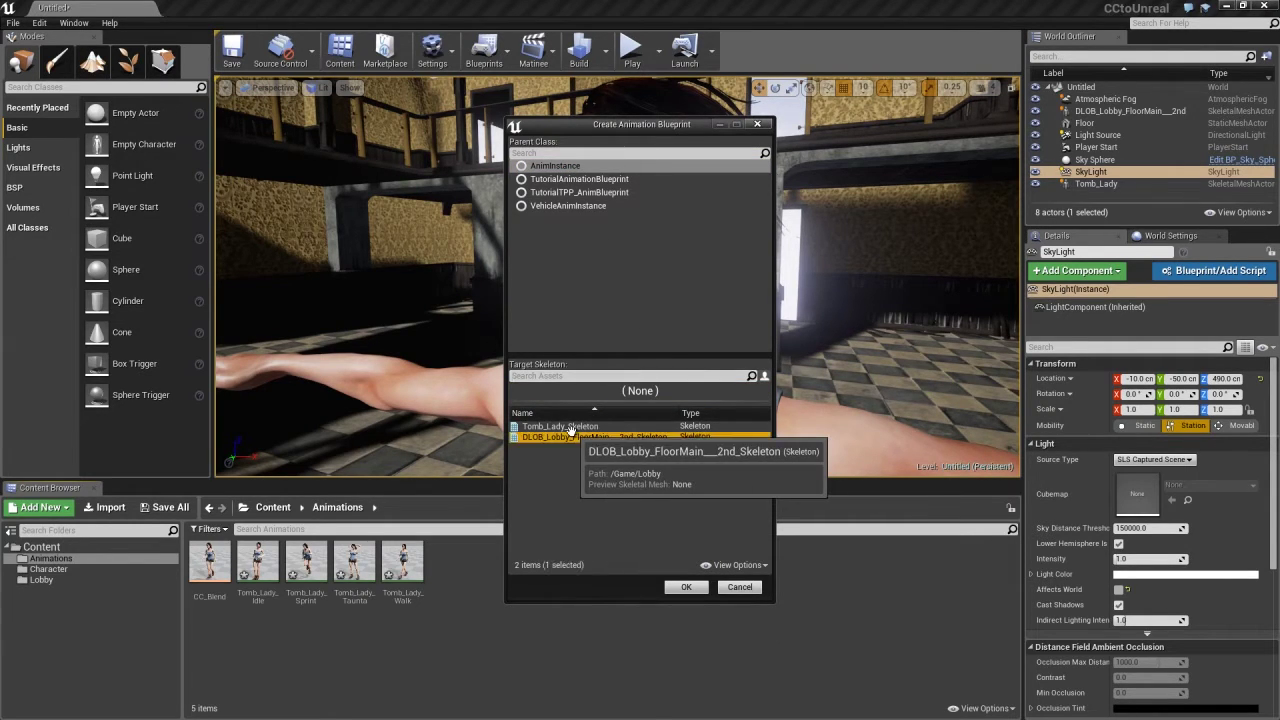
pyautogui.click(685, 588)
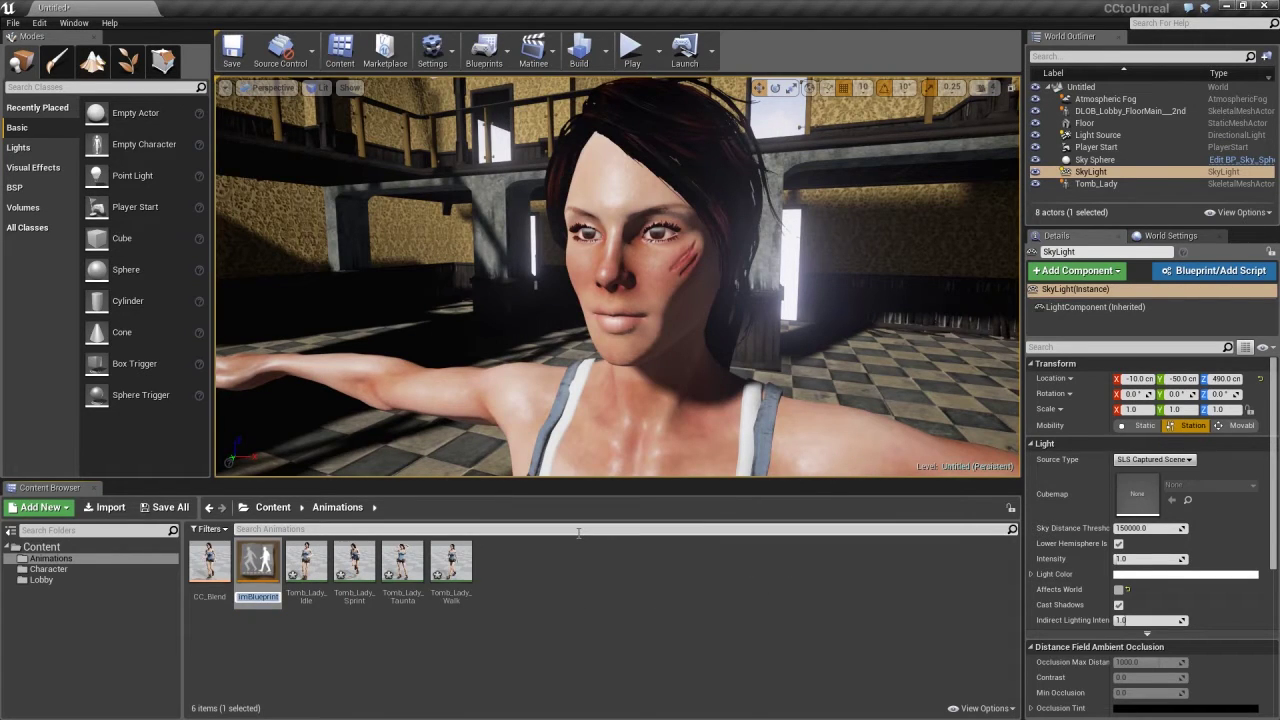
pyautogui.write('CC_ABP')
pyautogui.press('Return')
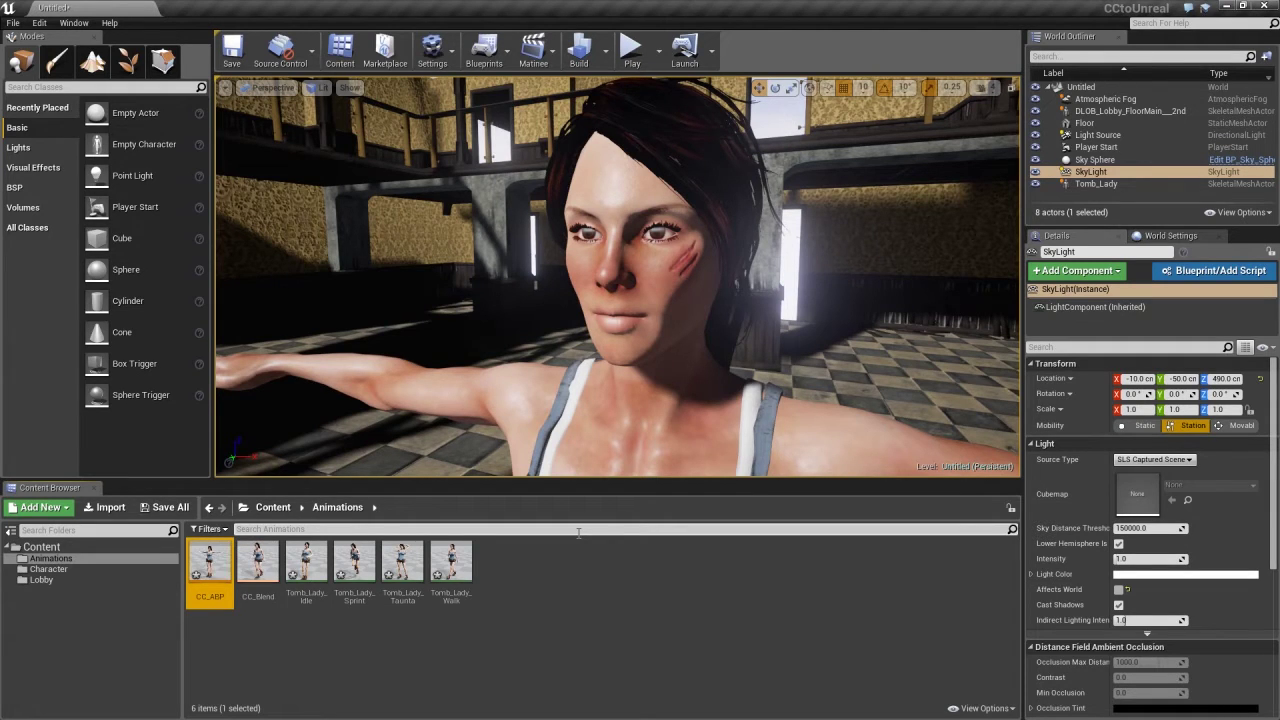
# Open CC_ABP, add a new state machine to its AnimGraph and connect it to the Final Animation Pose's Result.
pyautogui.doubleClick(212, 563)
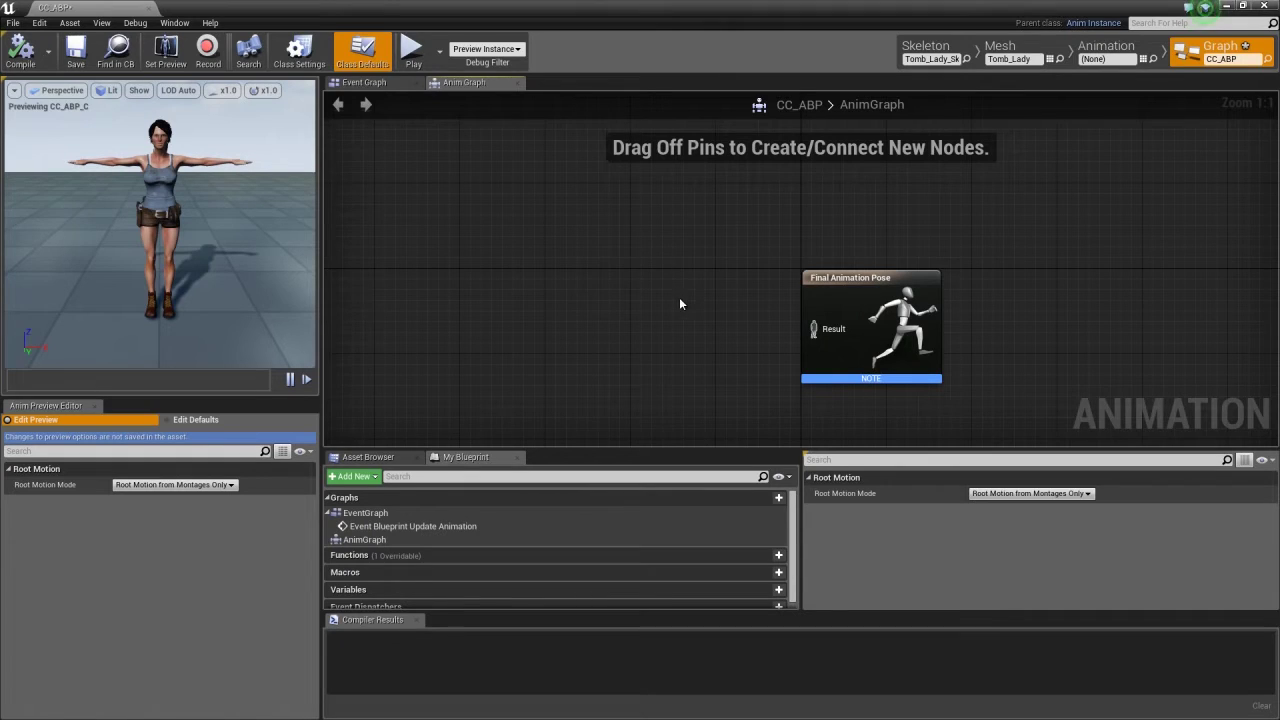
pyautogui.rightClick(628, 306)
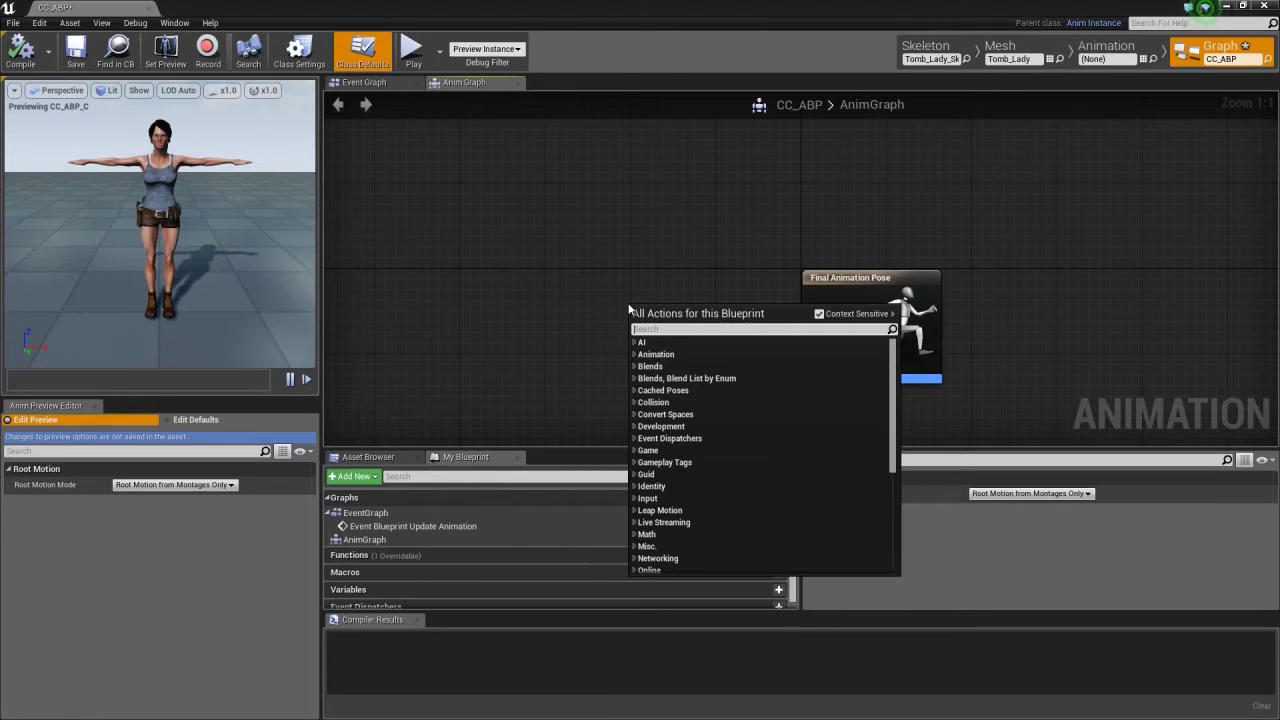
pyautogui.write('state ma')
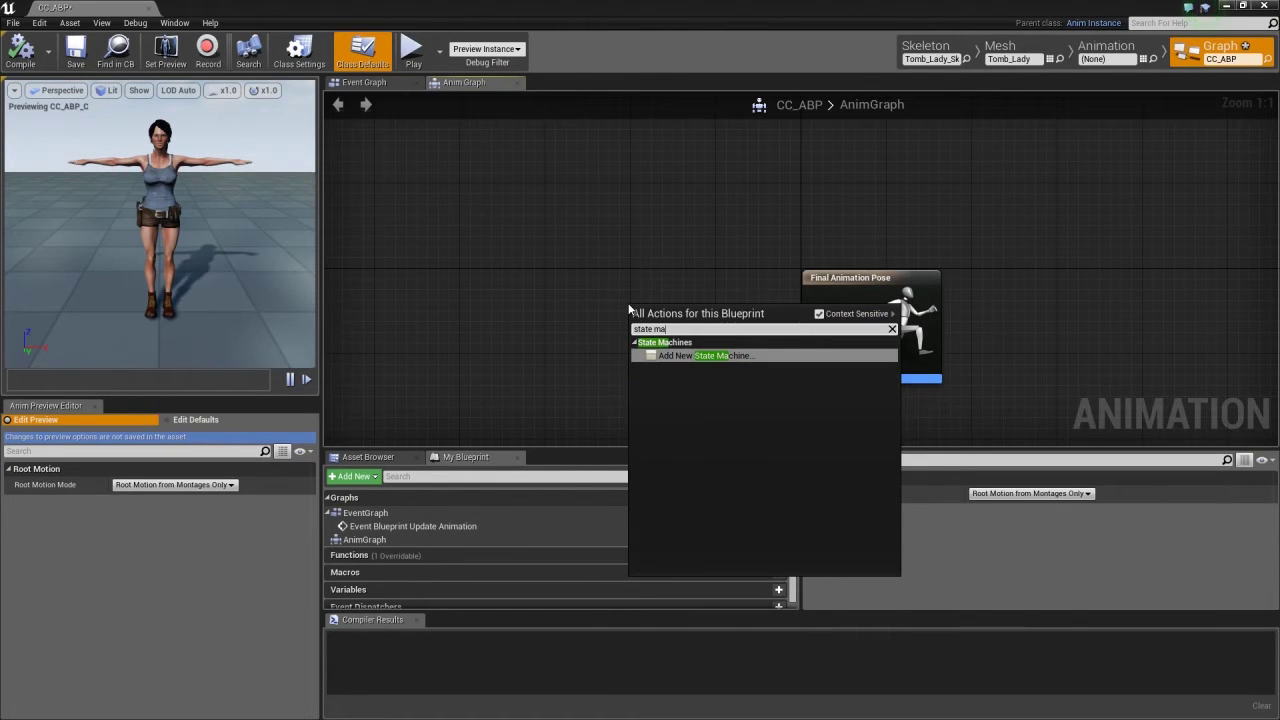
pyautogui.press('Return')
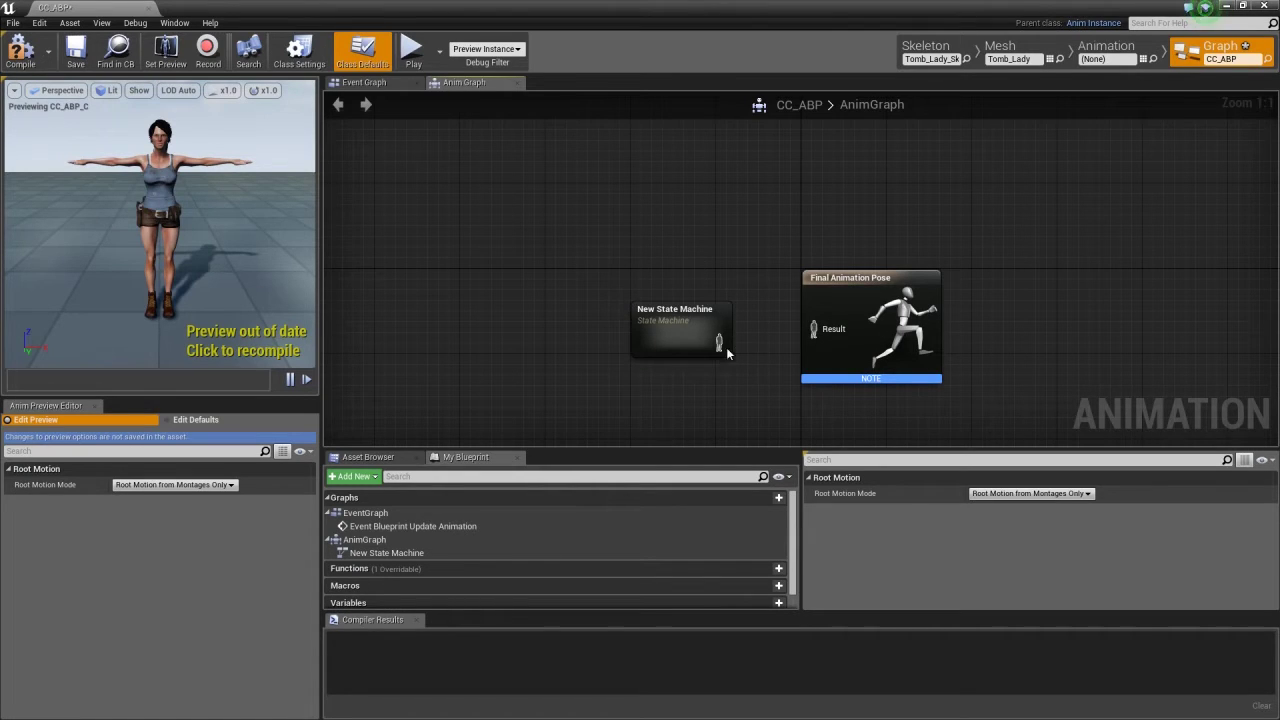
pyautogui.moveTo(718, 343); pyautogui.dragTo(823, 334)
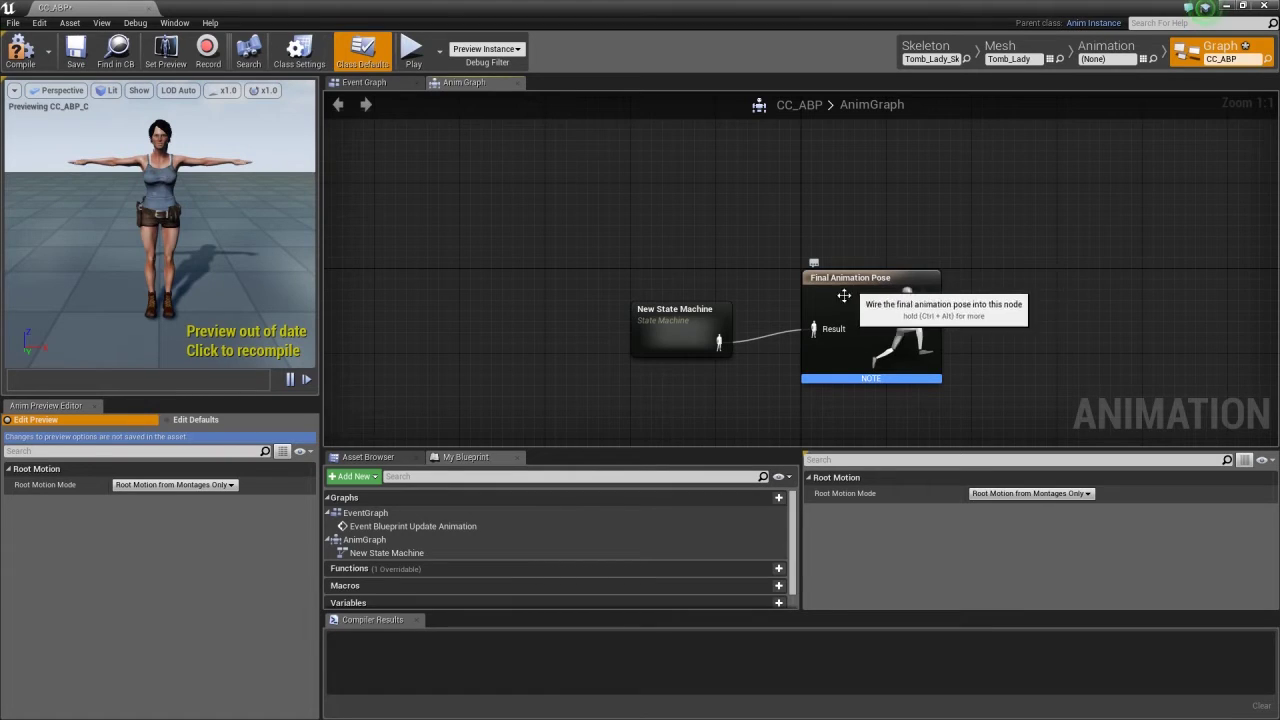
# Rename the new state machine as Locomotion.
pyautogui.click(670, 310)
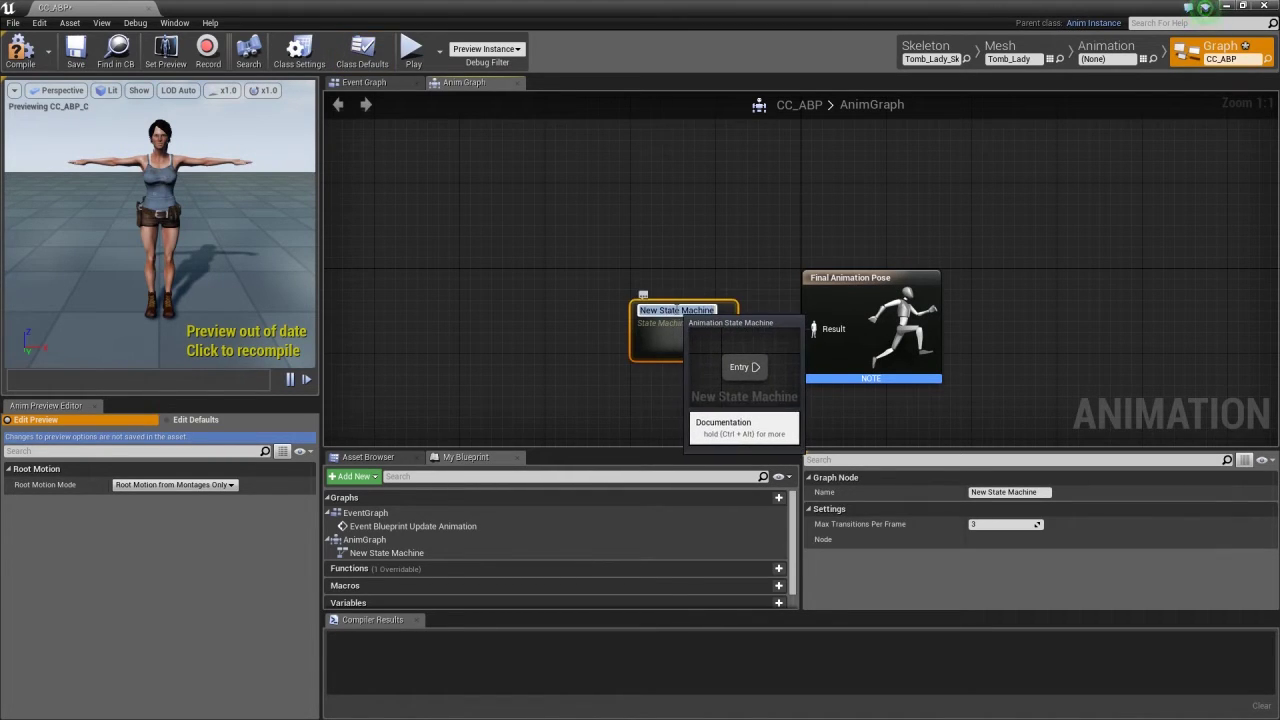
pyautogui.click(670, 310)
pyautogui.write('Locomoti')
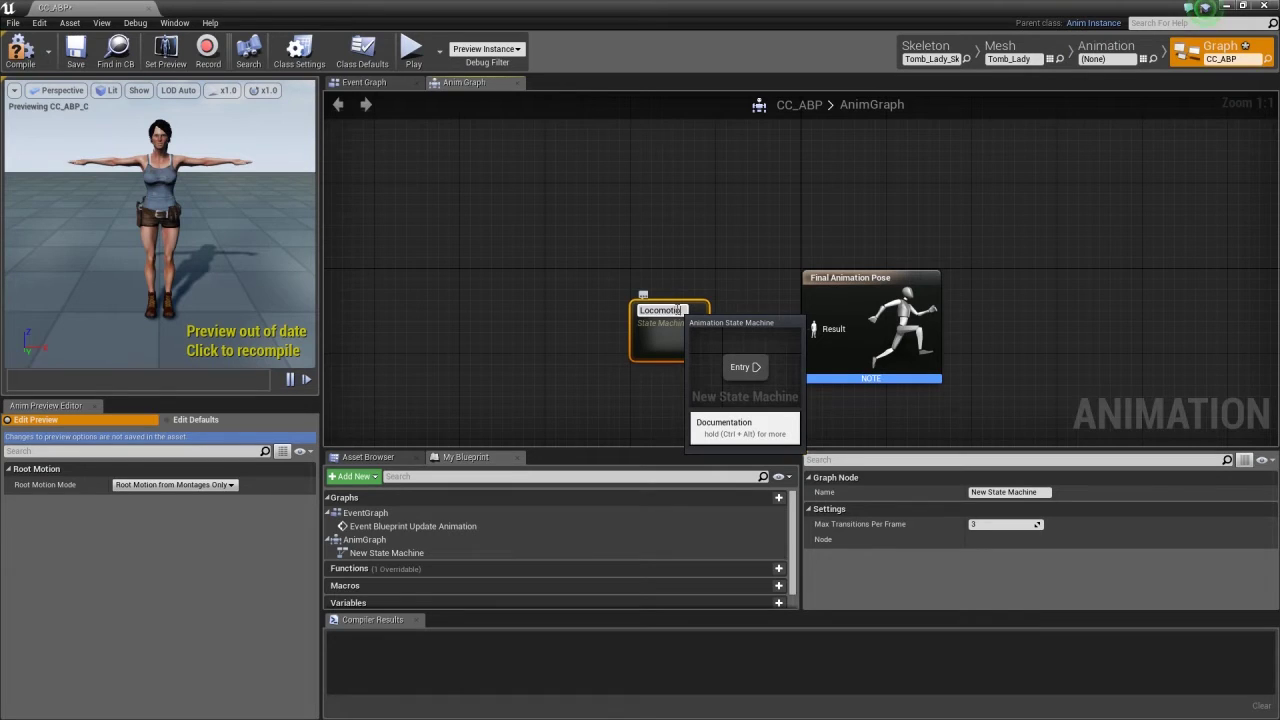
pyautogui.write('on')
pyautogui.press('Return')
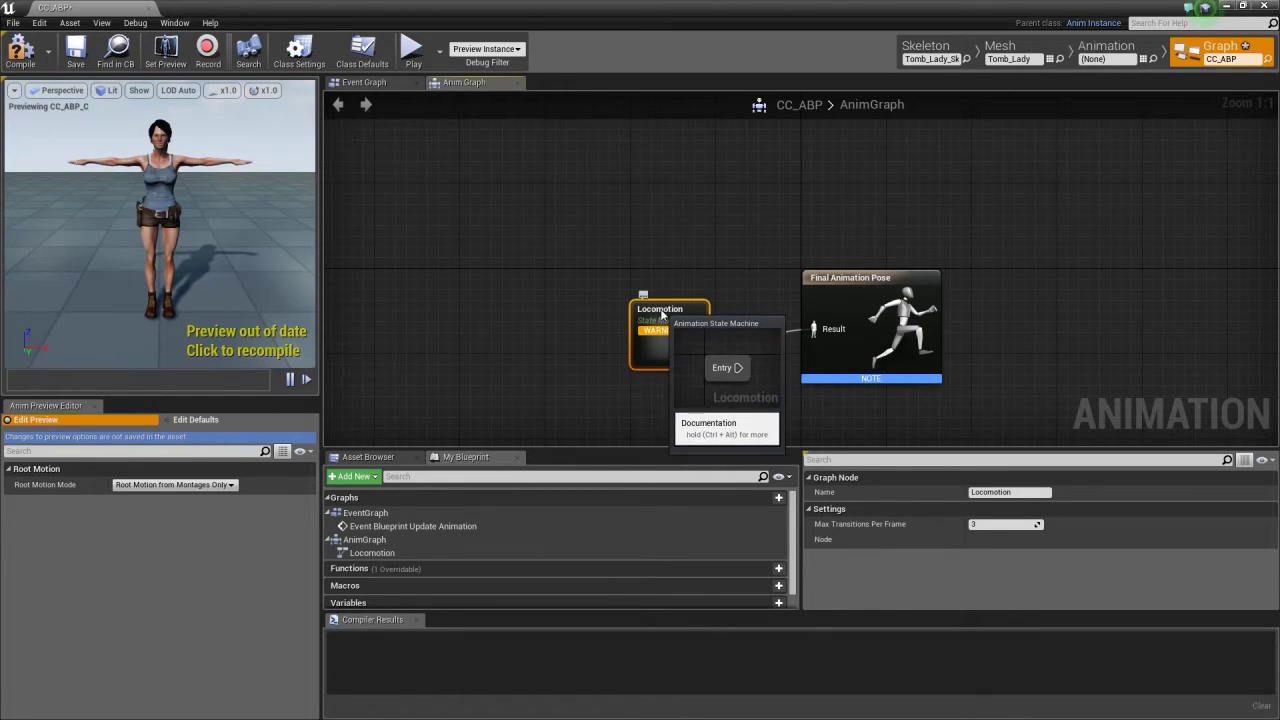
# Inside the Locomotion state machine, add CC_Blend as a state named Idle_Walk_Sprint and connect Entry to it.
pyautogui.doubleClick(660, 312)
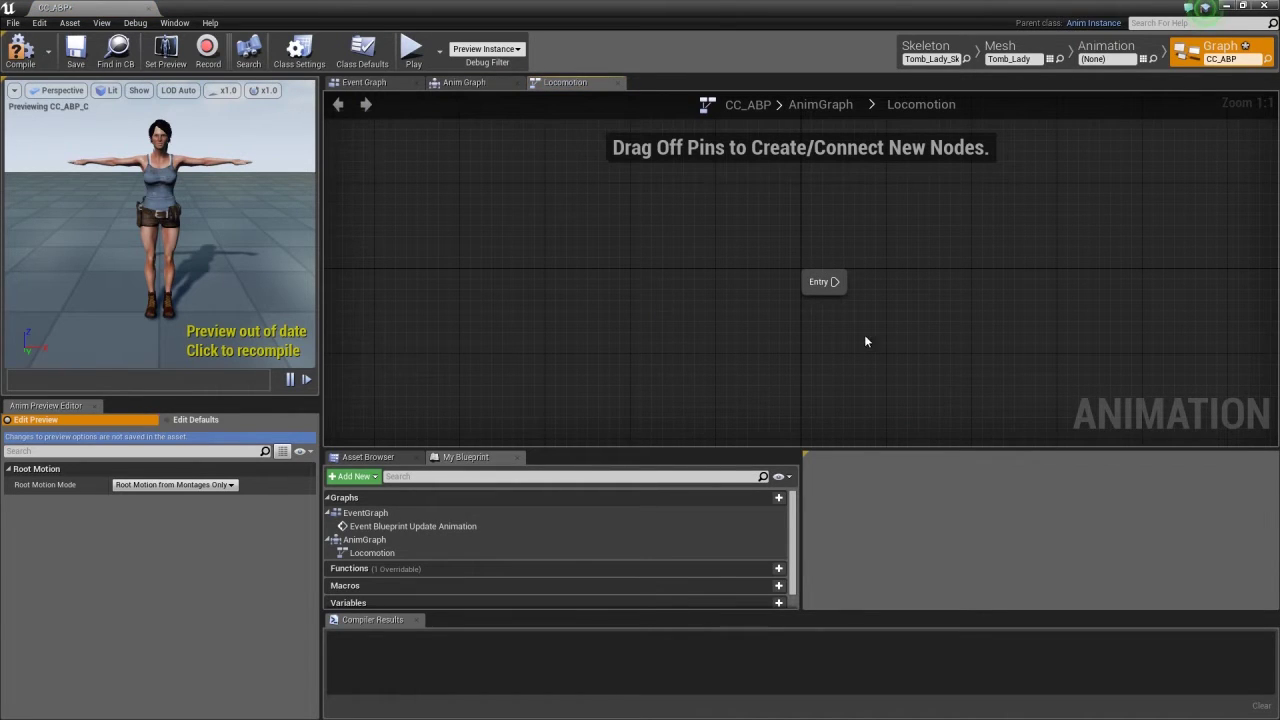
pyautogui.moveTo(1046, 323); pyautogui.dragTo(579, 262, button='right')
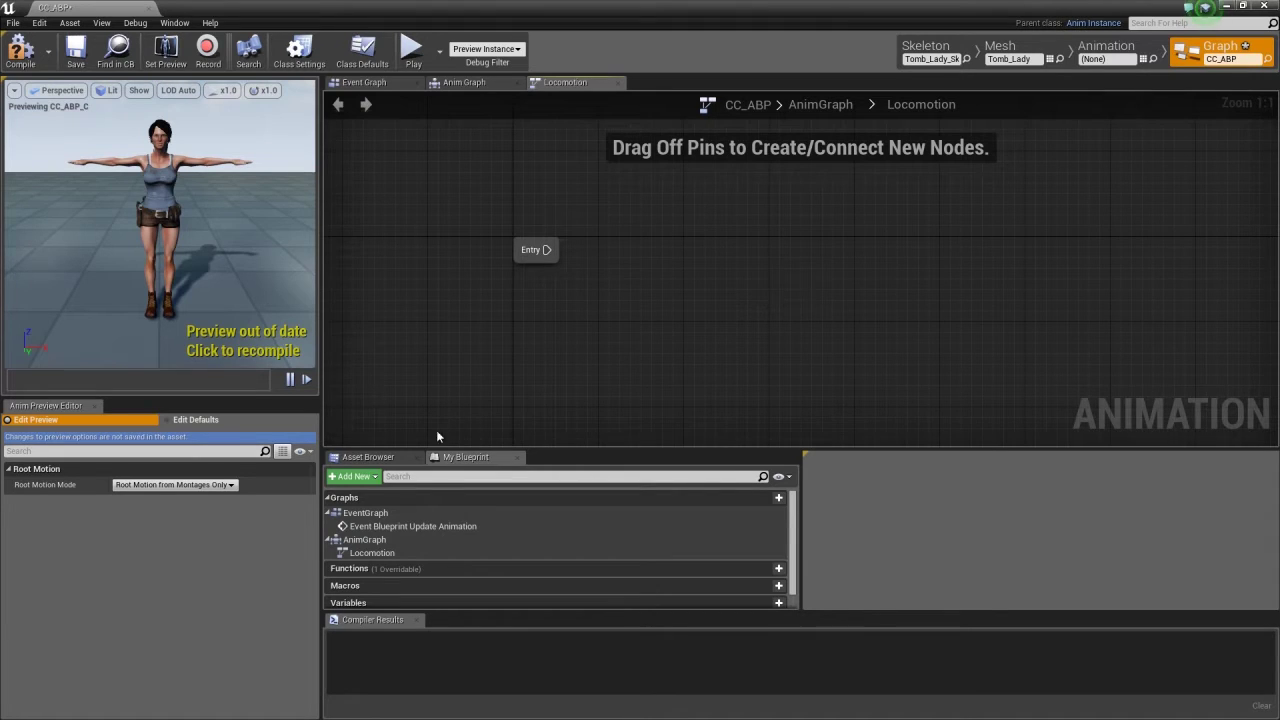
pyautogui.click(368, 457)
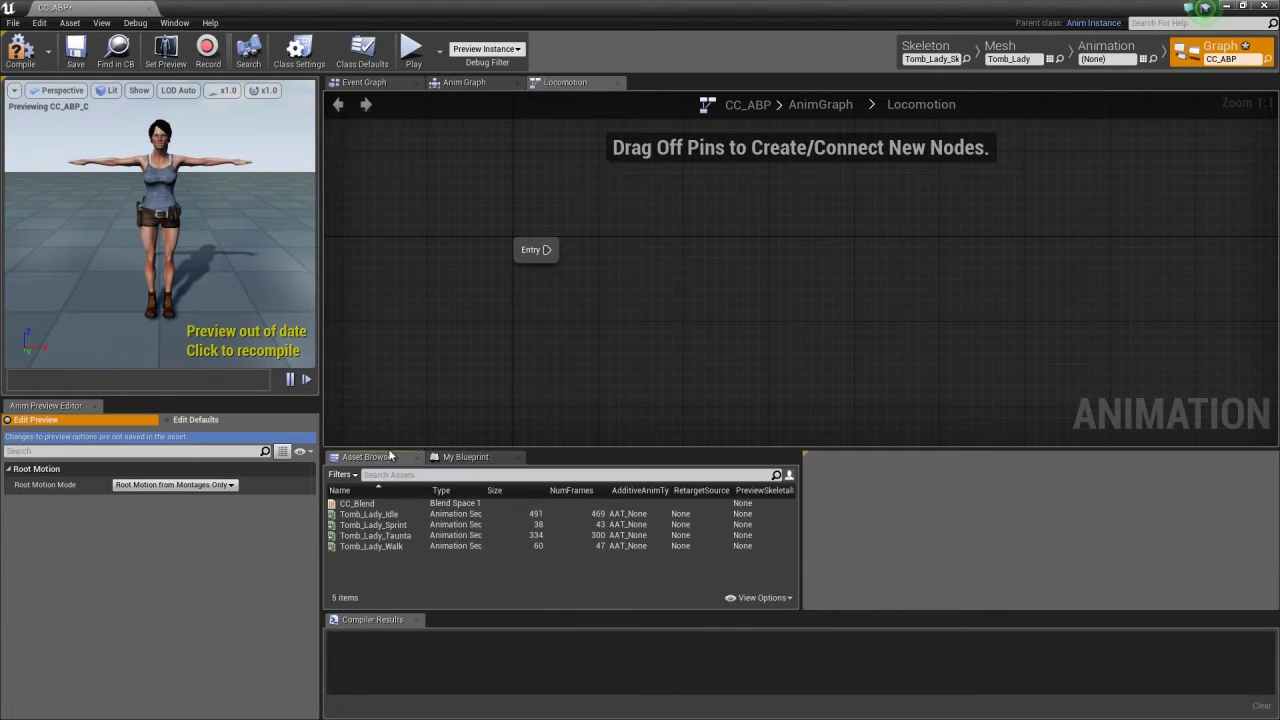
pyautogui.moveTo(374, 503)
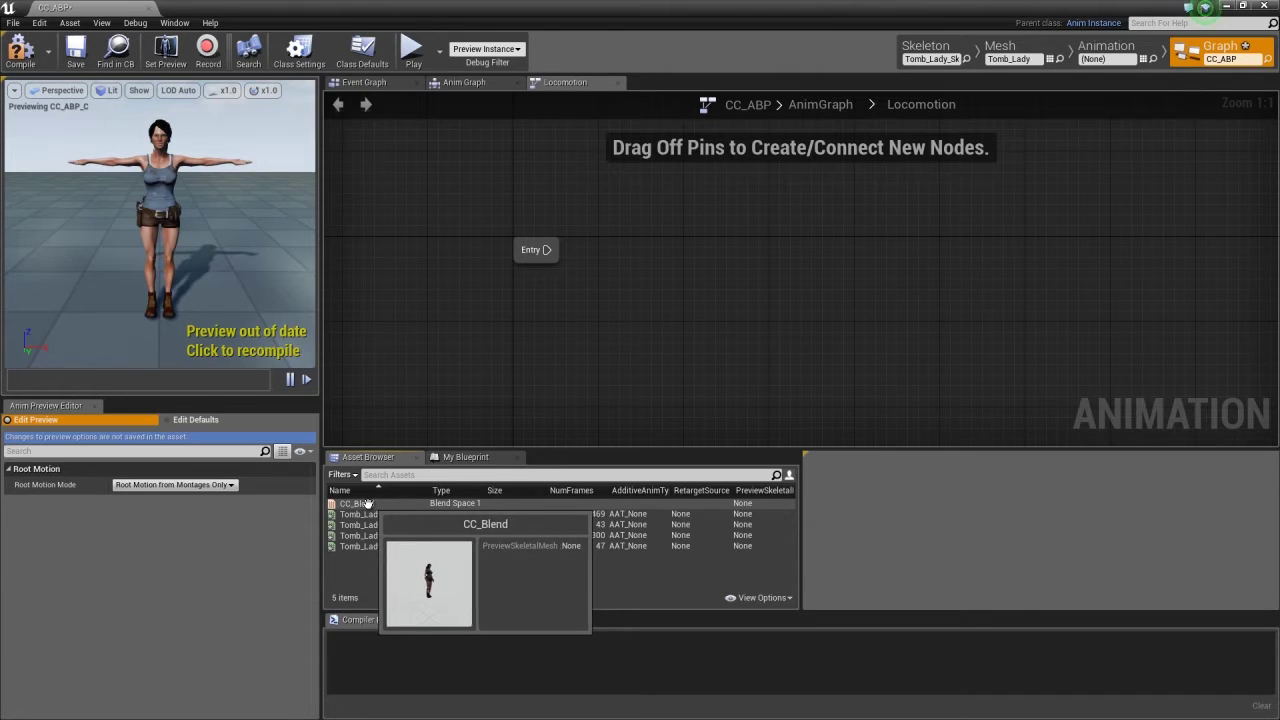
pyautogui.moveTo(370, 503); pyautogui.dragTo(685, 262)
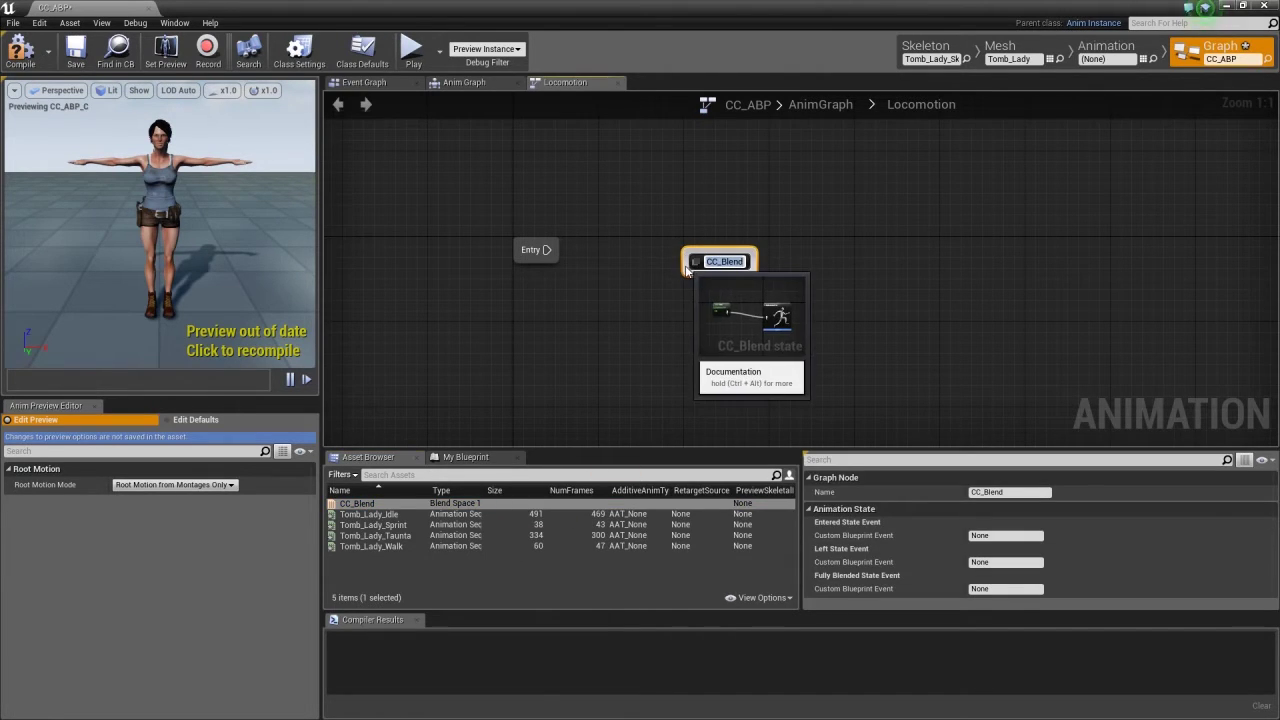
pyautogui.write('Idle_')
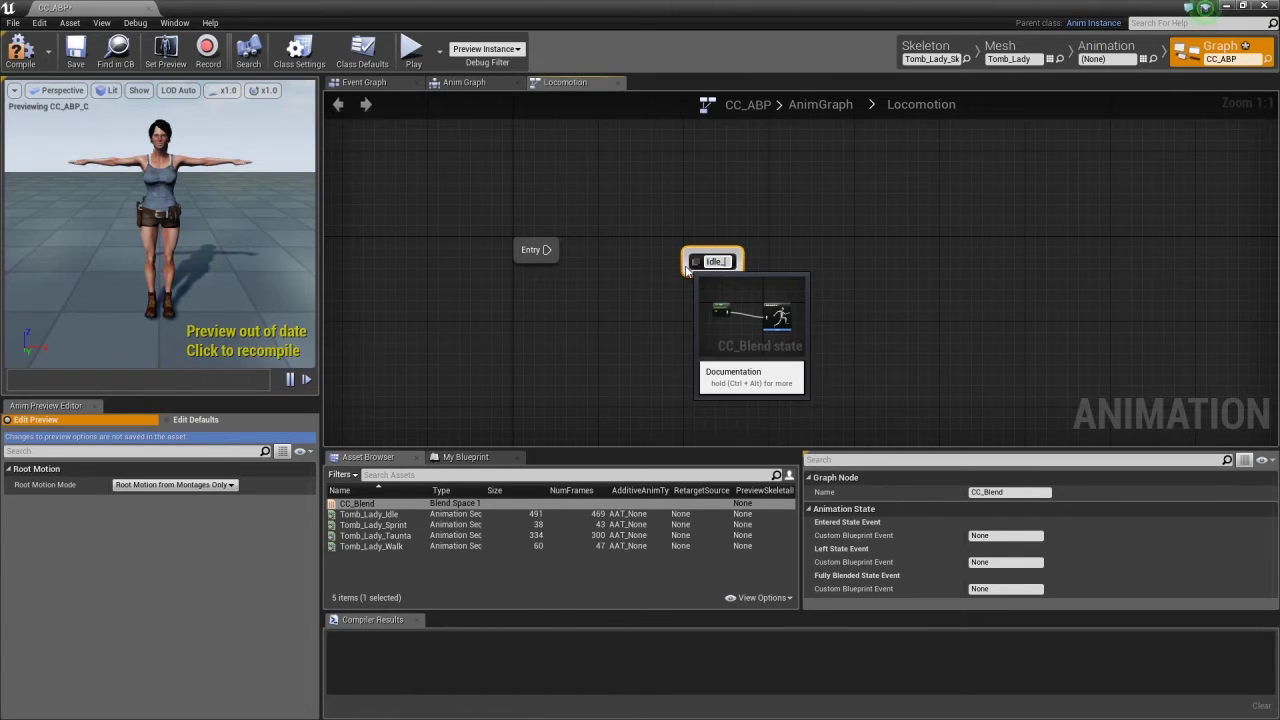
pyautogui.write('Walk_')
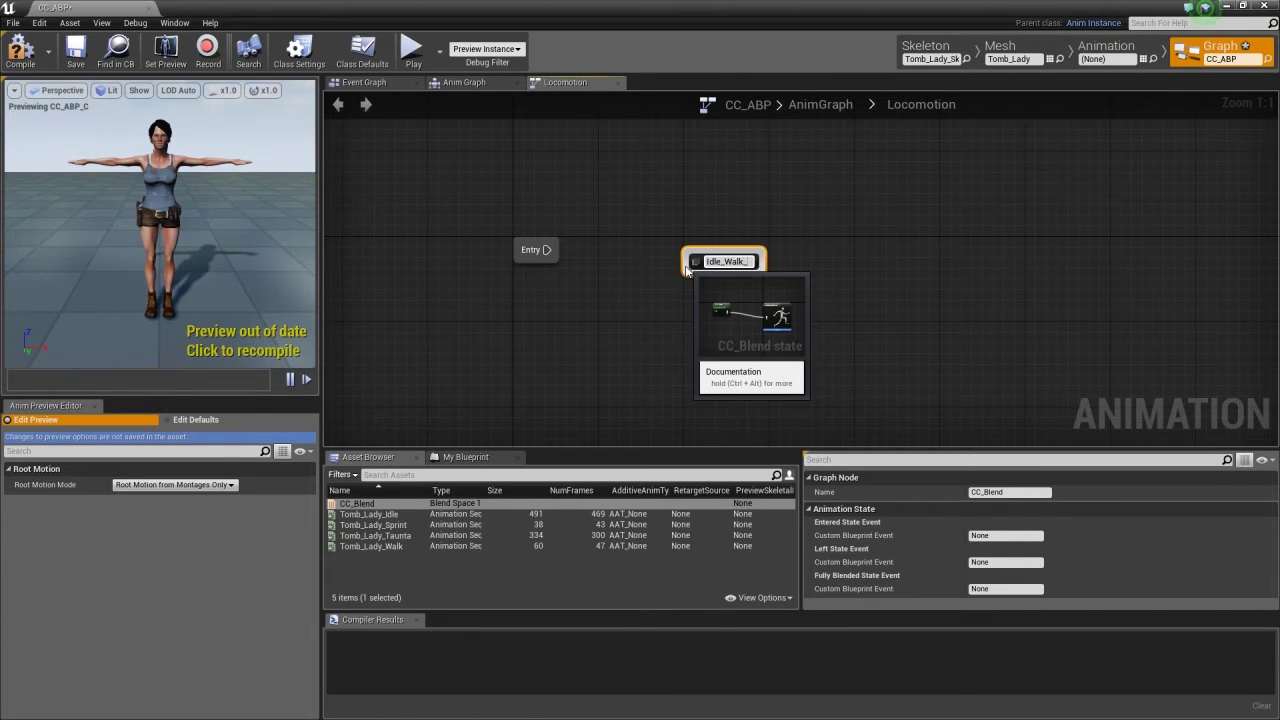
pyautogui.write('Sprint')
pyautogui.press('Return')
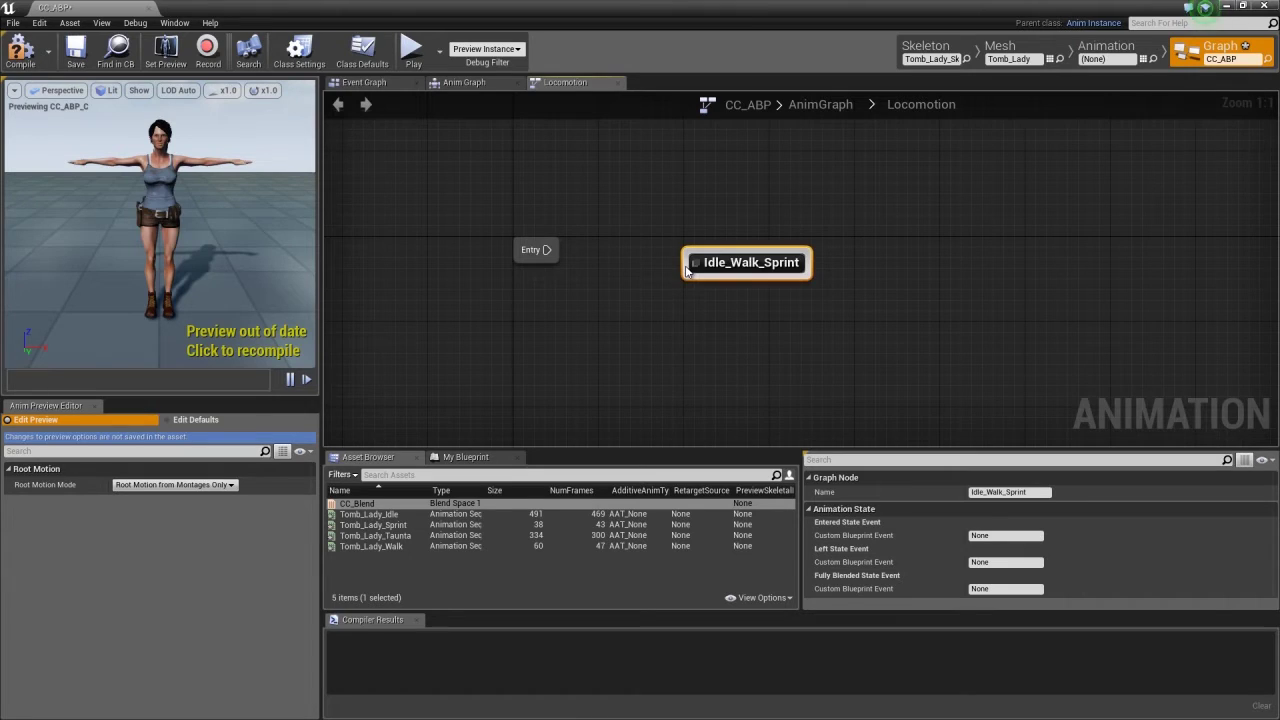
pyautogui.moveTo(547, 250); pyautogui.dragTo(688, 275)
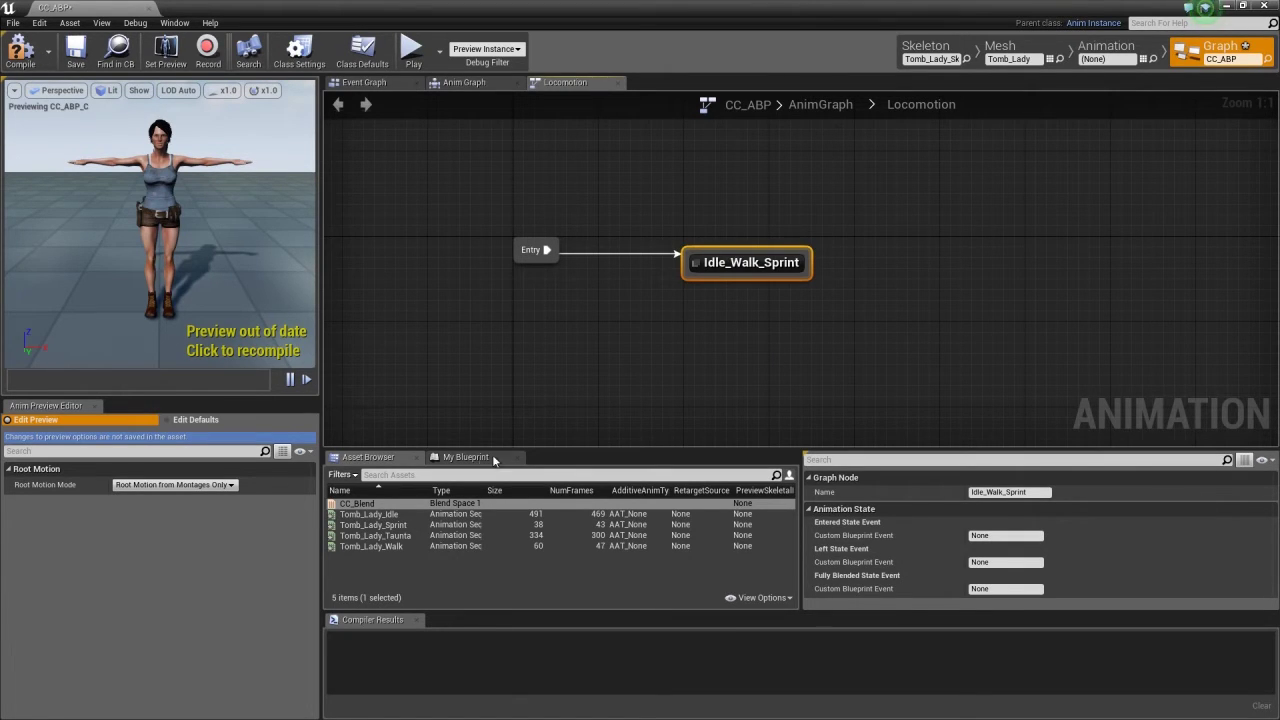
# Add the Tomb_Lady_Taunta animation as a second state beside Idle_Walk_Sprint and name it Perform.
pyautogui.moveTo(425, 535); pyautogui.dragTo(944, 266)
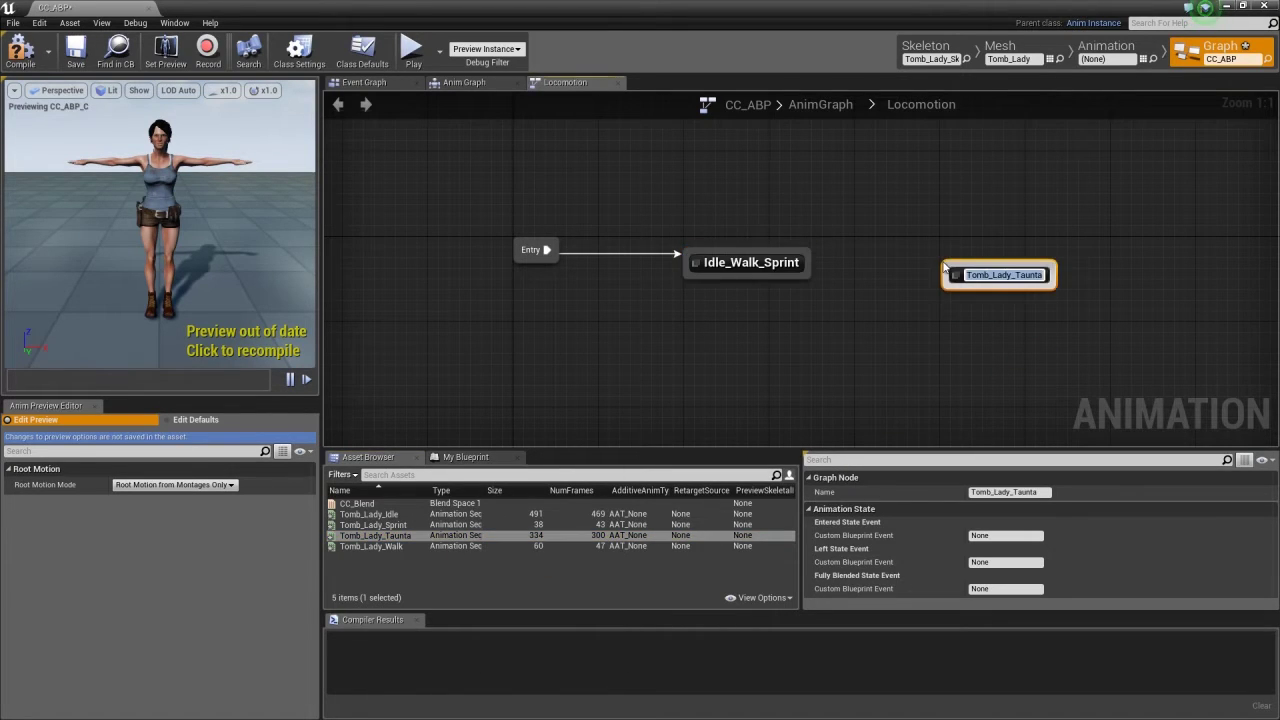
pyautogui.write('Perform')
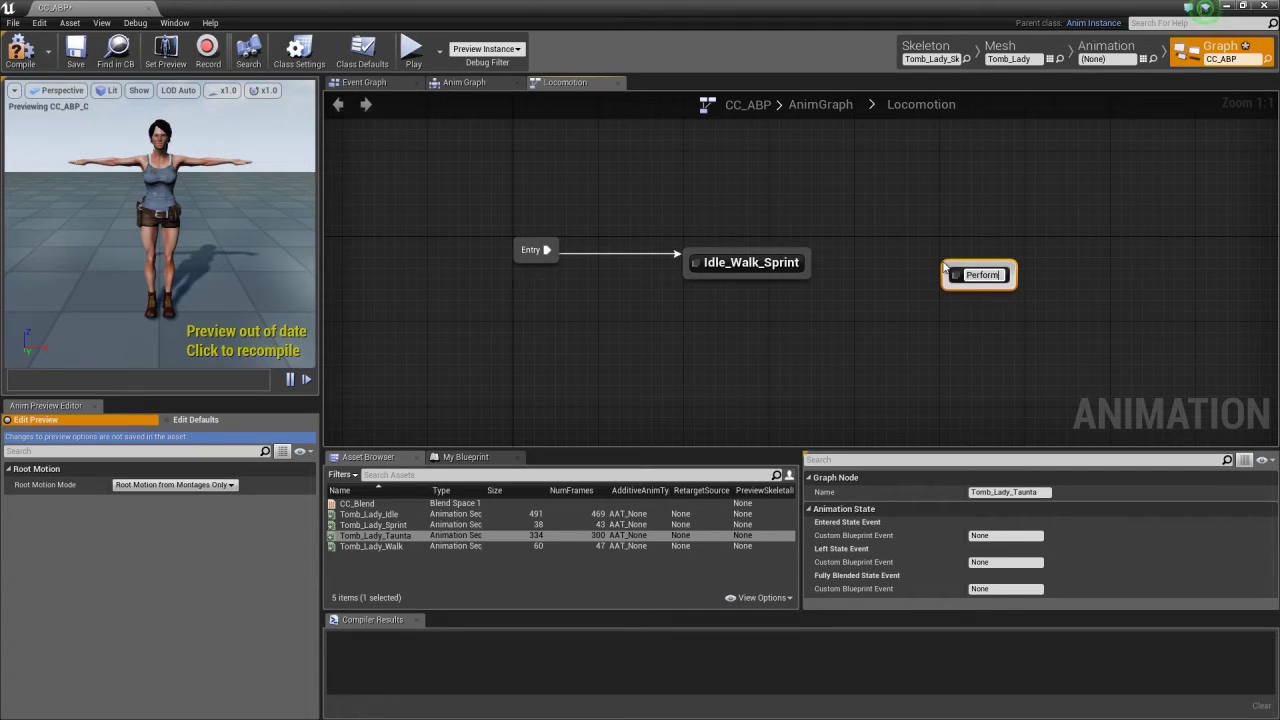
pyautogui.press('Return')
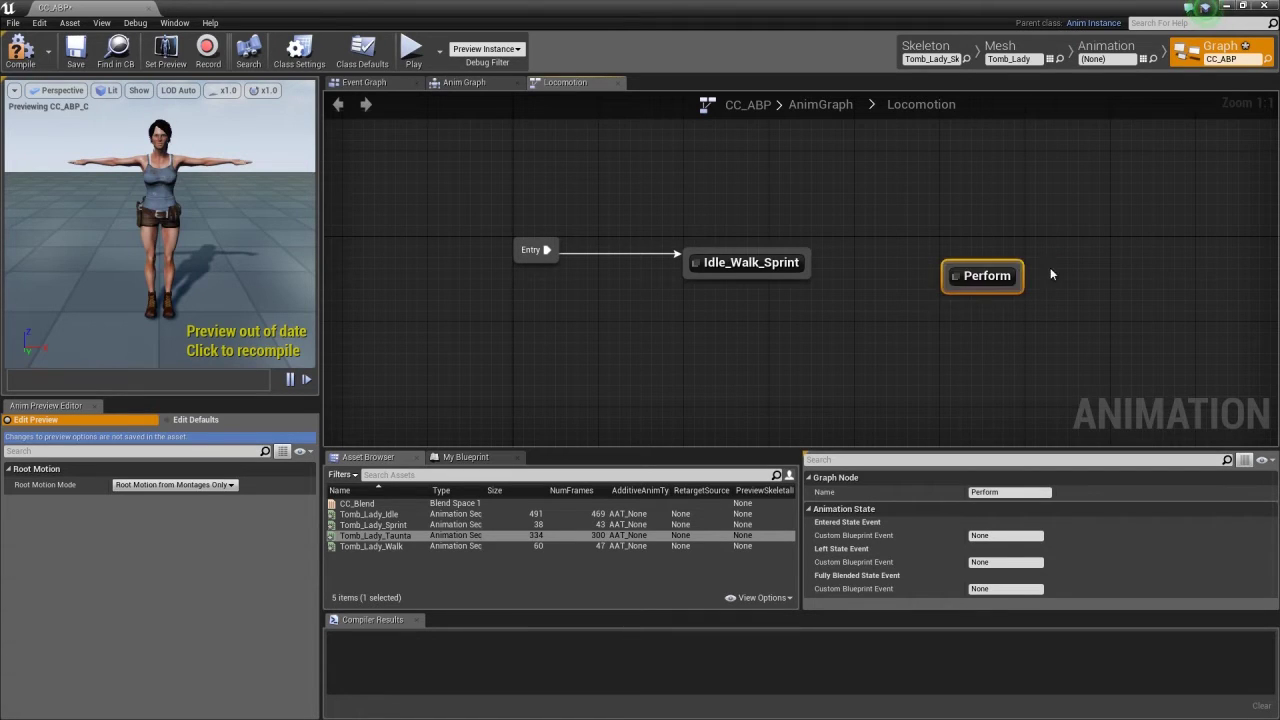
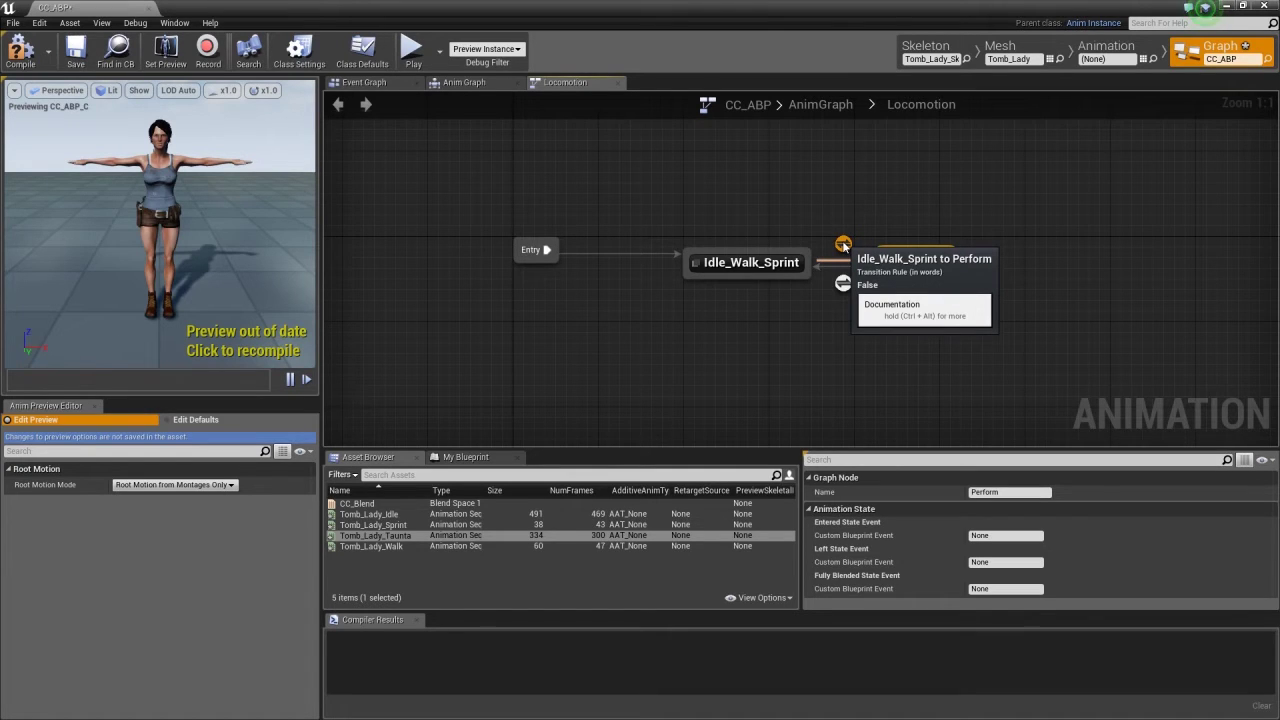
# In the Idle_Walk_Sprint to Perform rule, promote Can Enter Transition to a variable named Press1Key and close the rule.
pyautogui.doubleClick(843, 244)
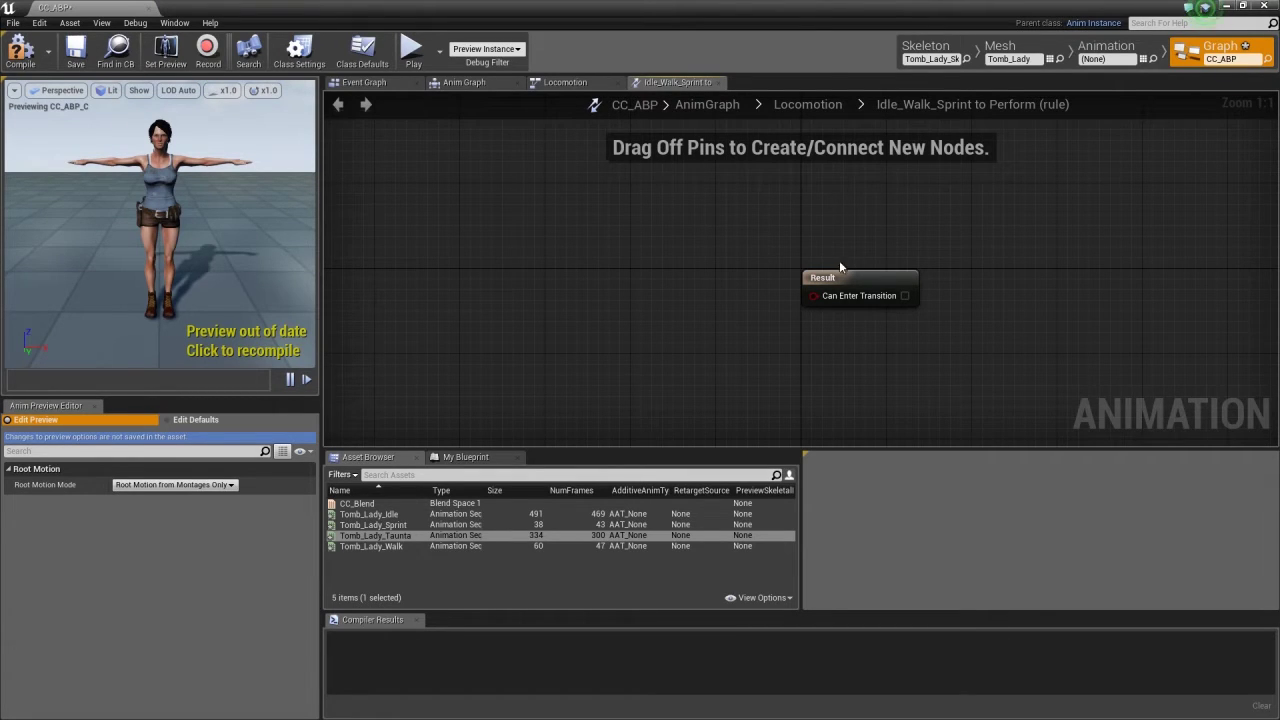
pyautogui.rightClick(814, 296)
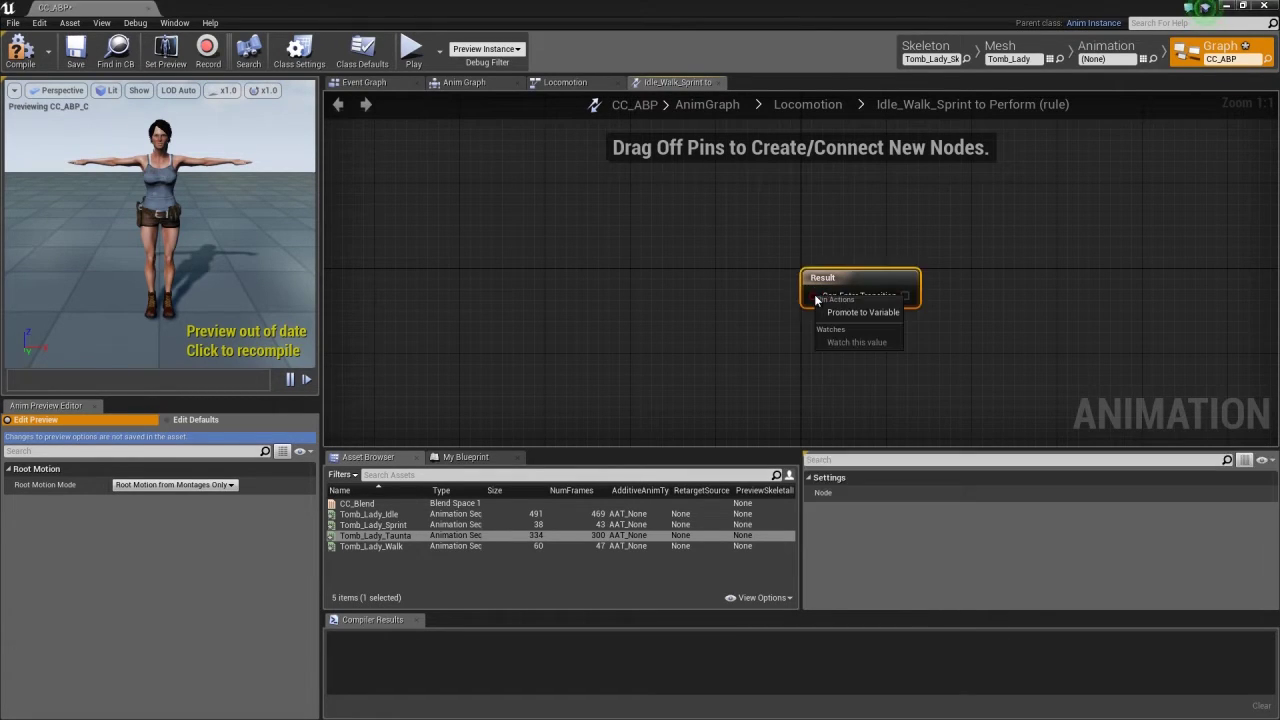
pyautogui.click(845, 312)
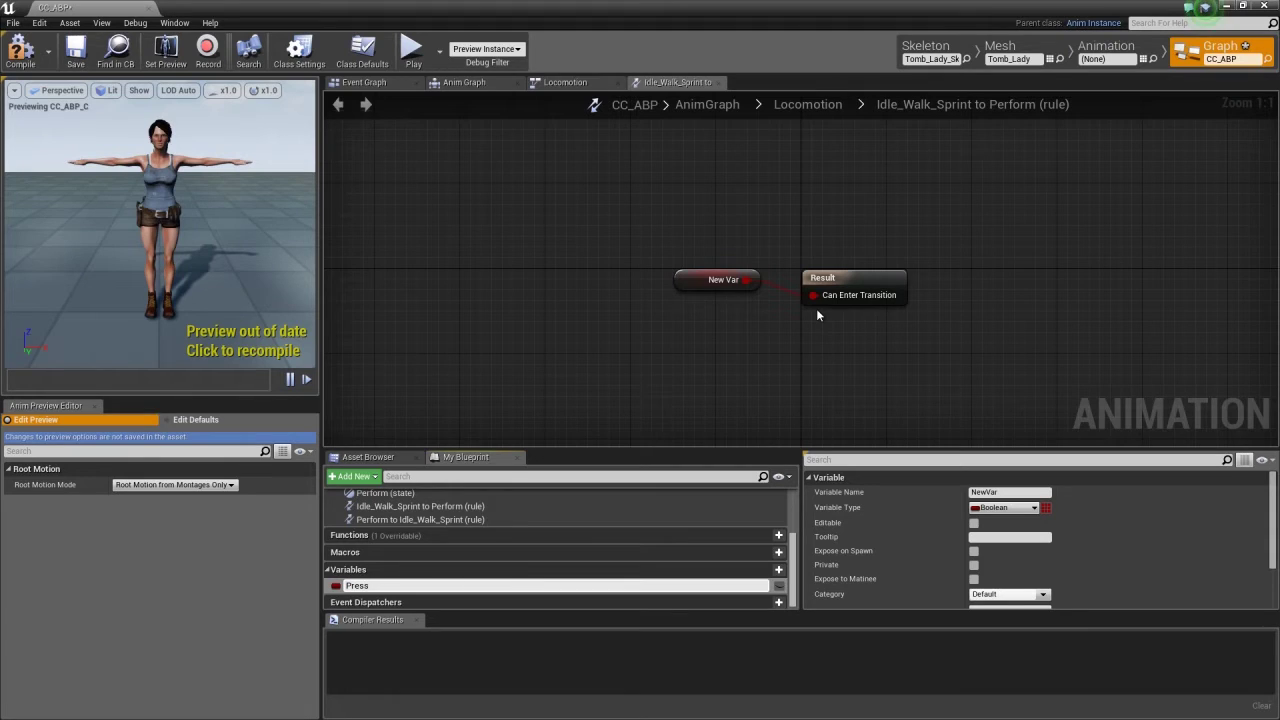
pyautogui.write('Press1Key')
pyautogui.press('Return')
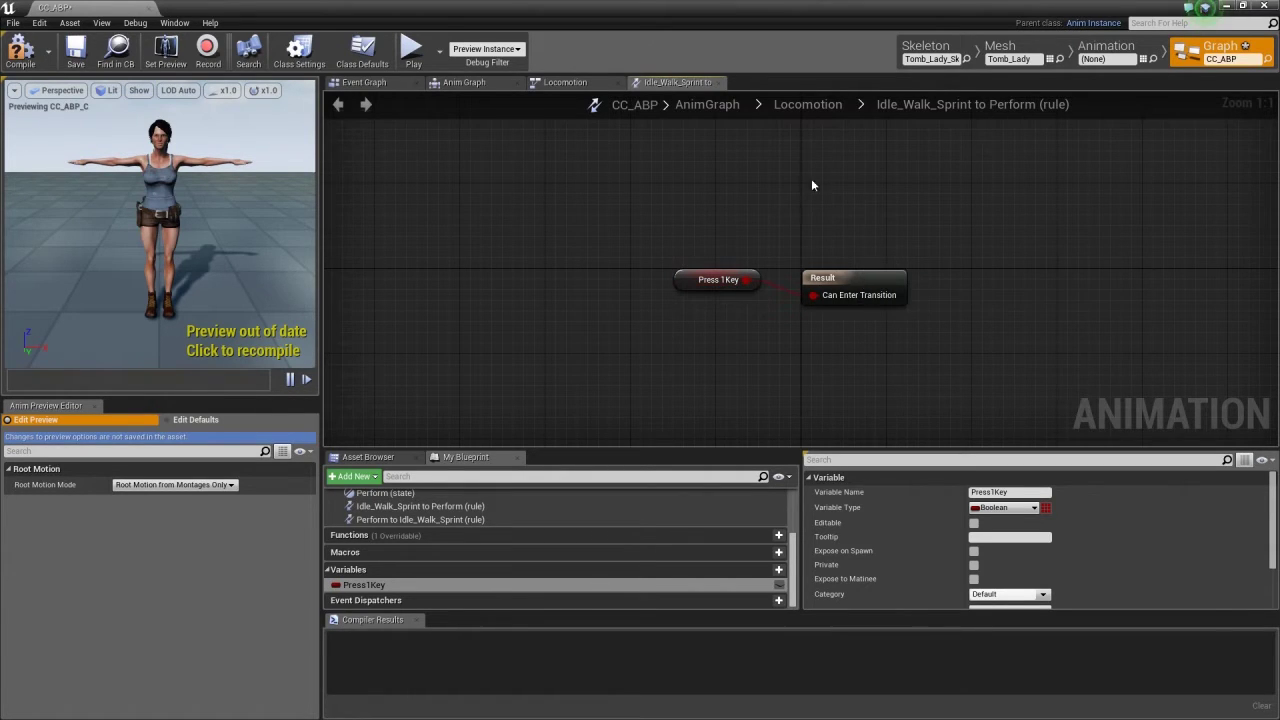
pyautogui.click(721, 84)
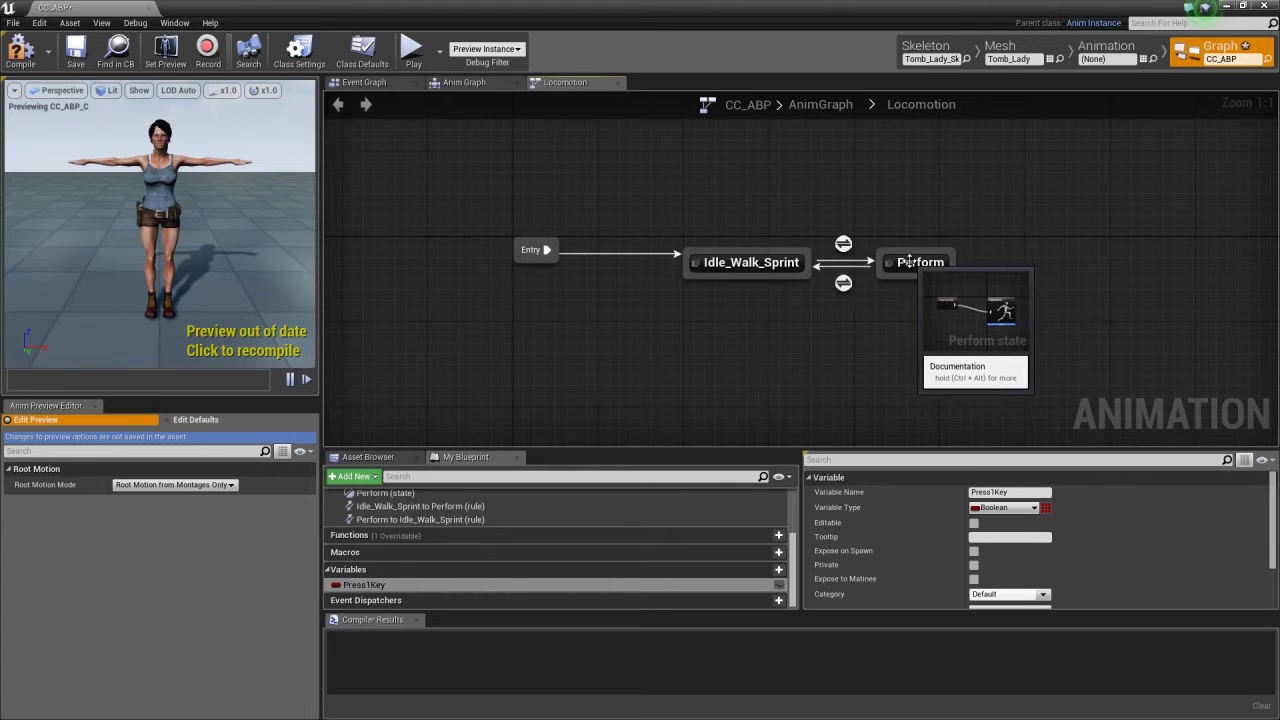
# In the Perform to Idle_Walk_Sprint rule, feed Press1Key through a NOT Boolean into Can Enter Transition and close the rule.
pyautogui.doubleClick(843, 284)
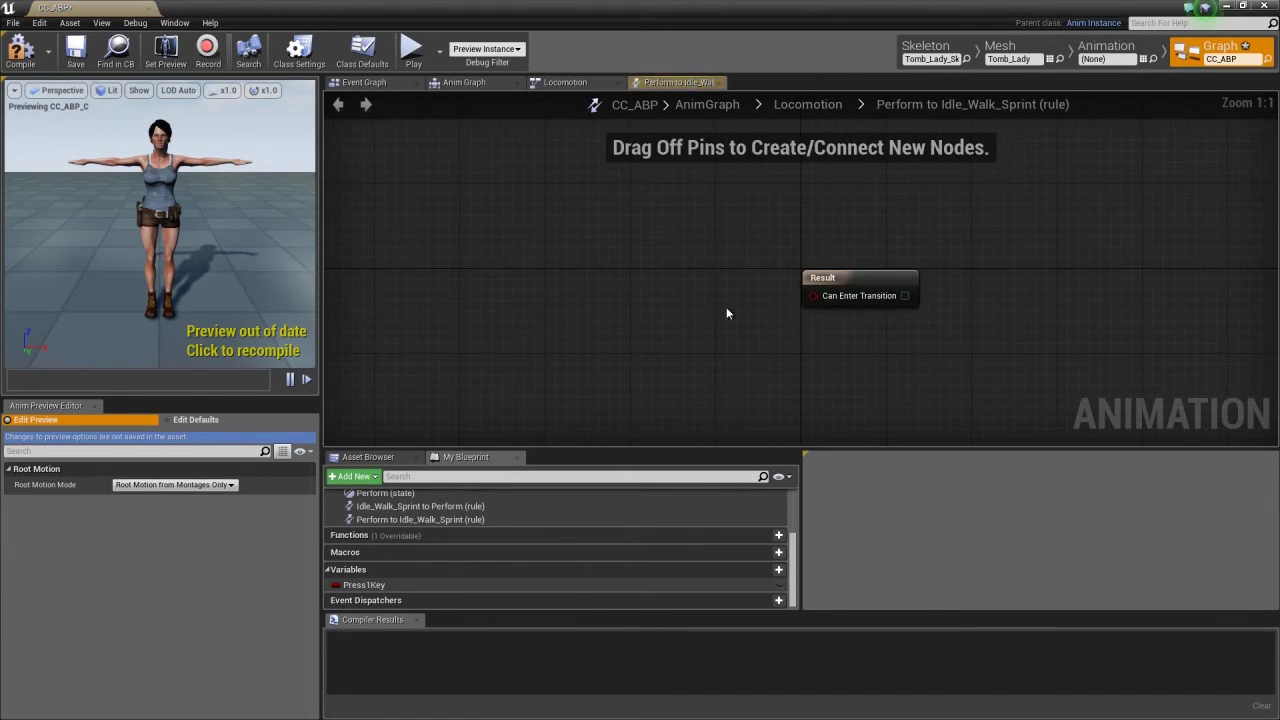
pyautogui.moveTo(394, 585); pyautogui.dragTo(578, 288)
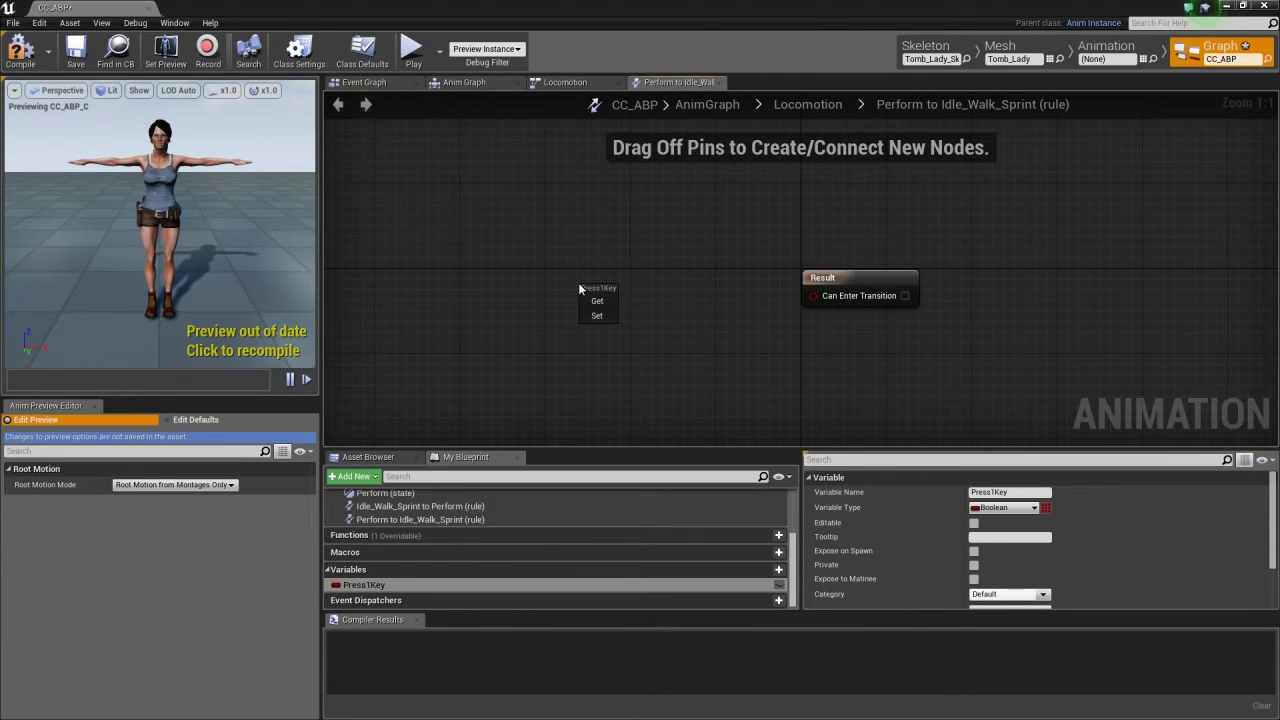
pyautogui.click(597, 301)
pyautogui.moveTo(625, 296); pyautogui.dragTo(692, 241)
pyautogui.write('not')
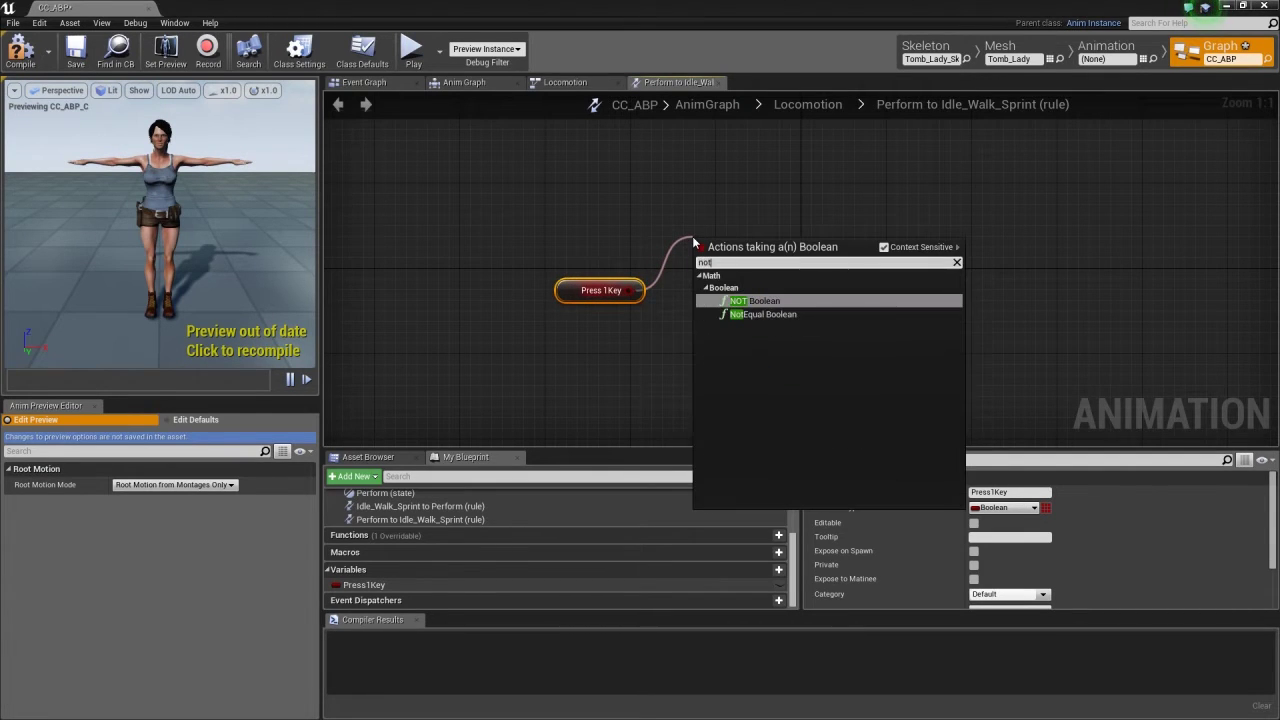
pyautogui.click(770, 300)
pyautogui.moveTo(745, 259); pyautogui.dragTo(820, 296)
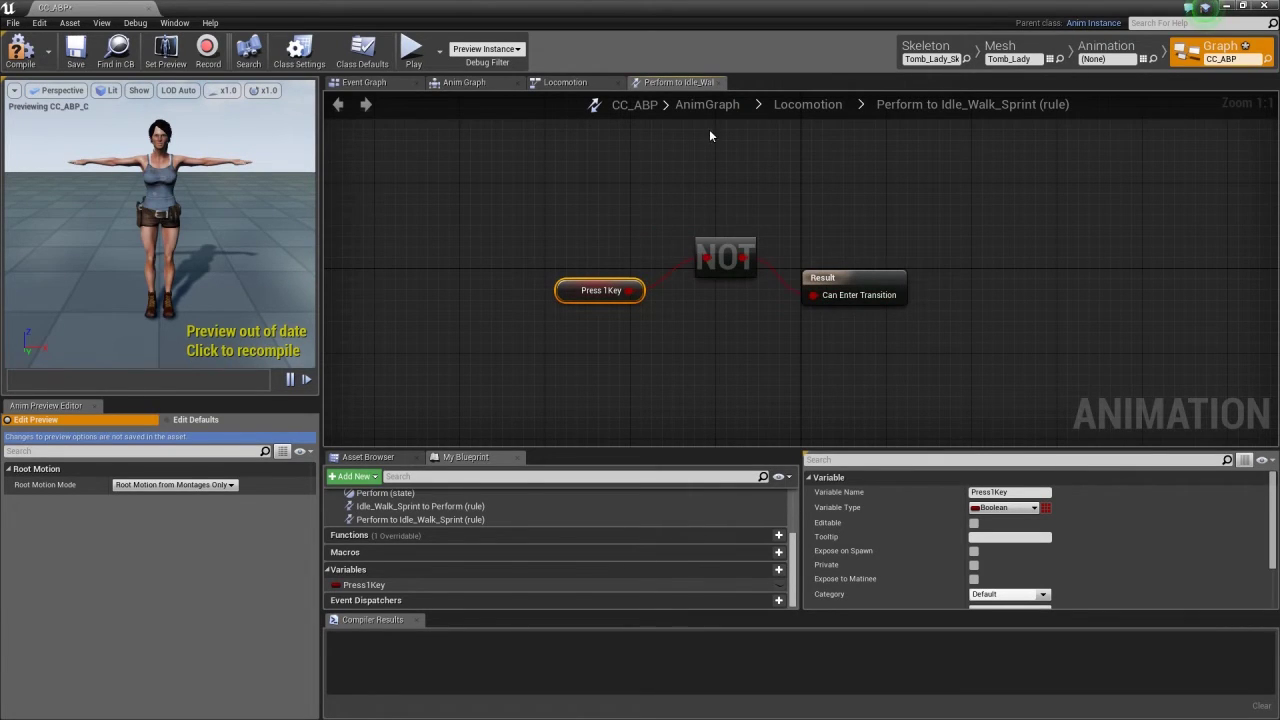
pyautogui.click(718, 82)
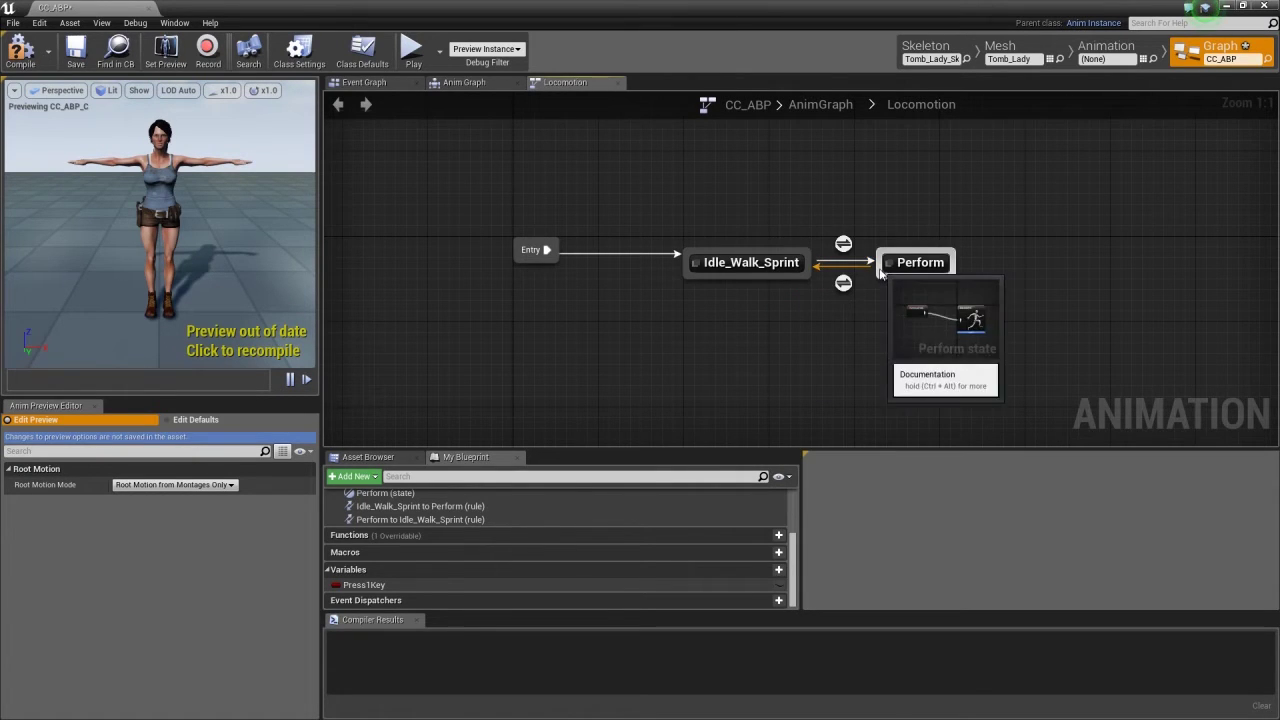
# Compile and save CC_ABP, and test the state transitions by enabling and disabling Press 1Key in the preview.
pyautogui.click(20, 48)
pyautogui.click(67, 47)
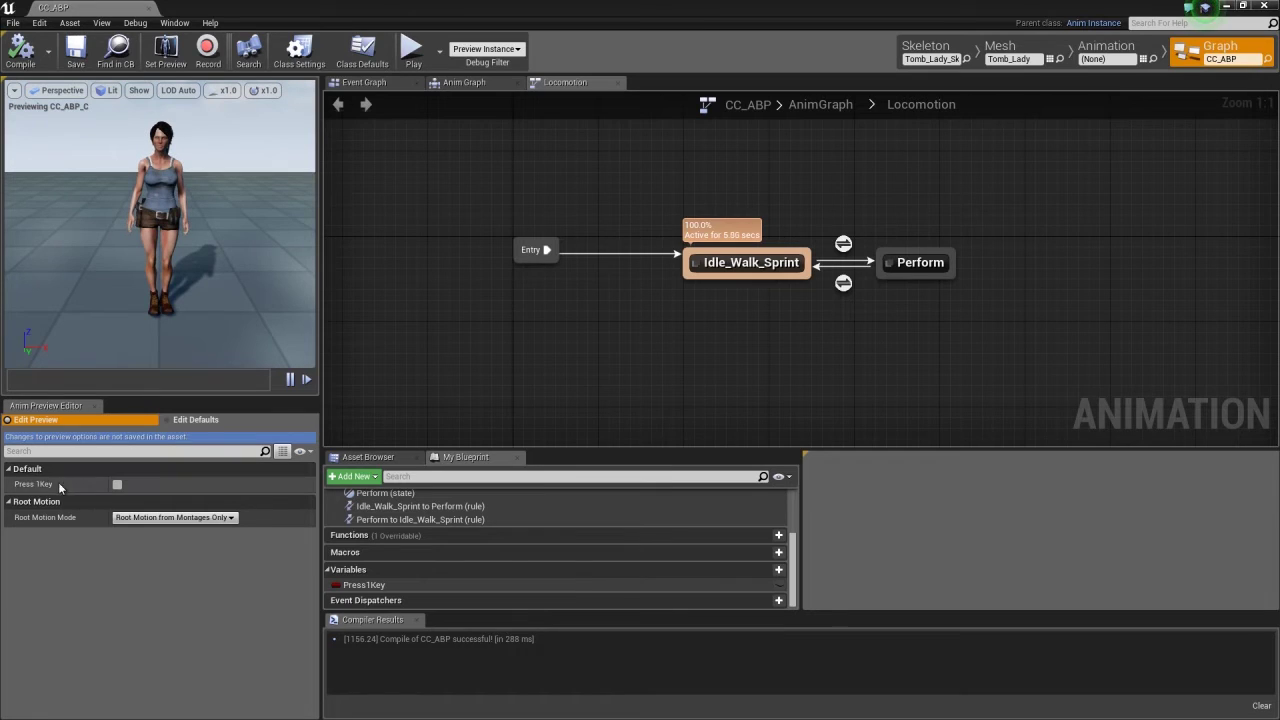
pyautogui.click(116, 485)
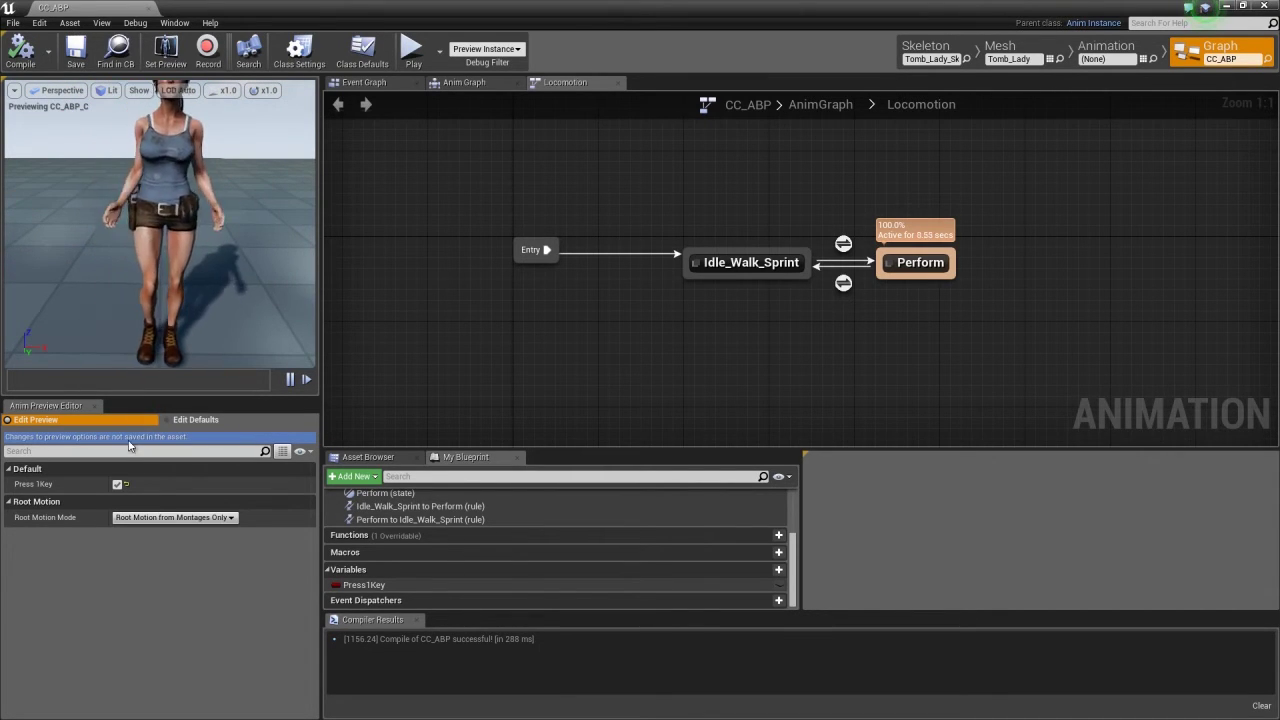
pyautogui.click(117, 484)
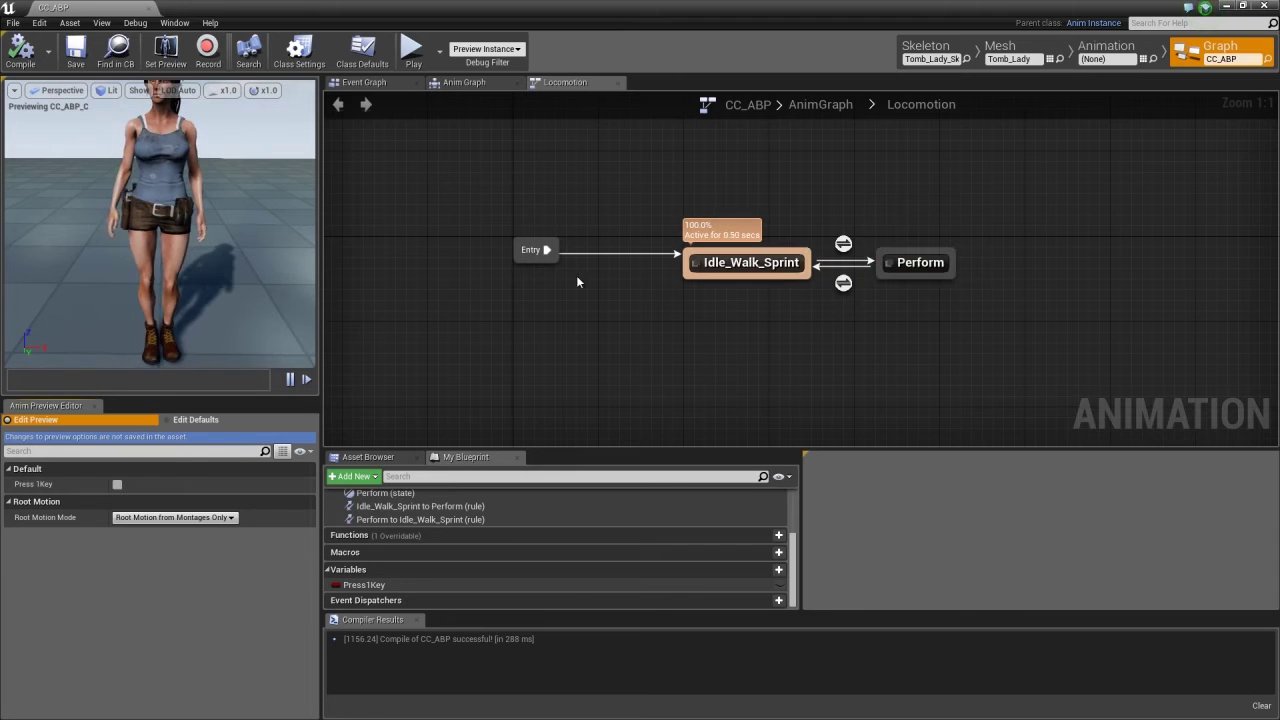
# In the Idle_Walk_Sprint state, promote CC_Blend's None input to a float variable named Speed.
pyautogui.doubleClick(730, 262)
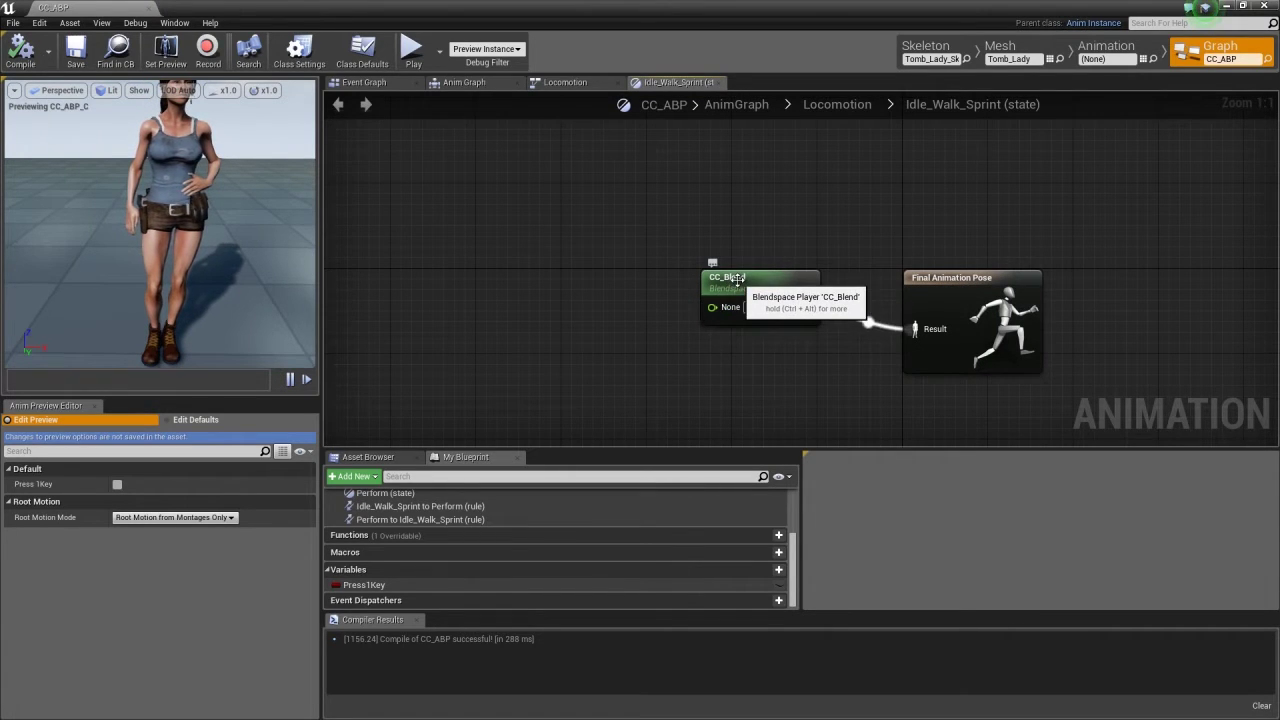
pyautogui.rightClick(715, 308)
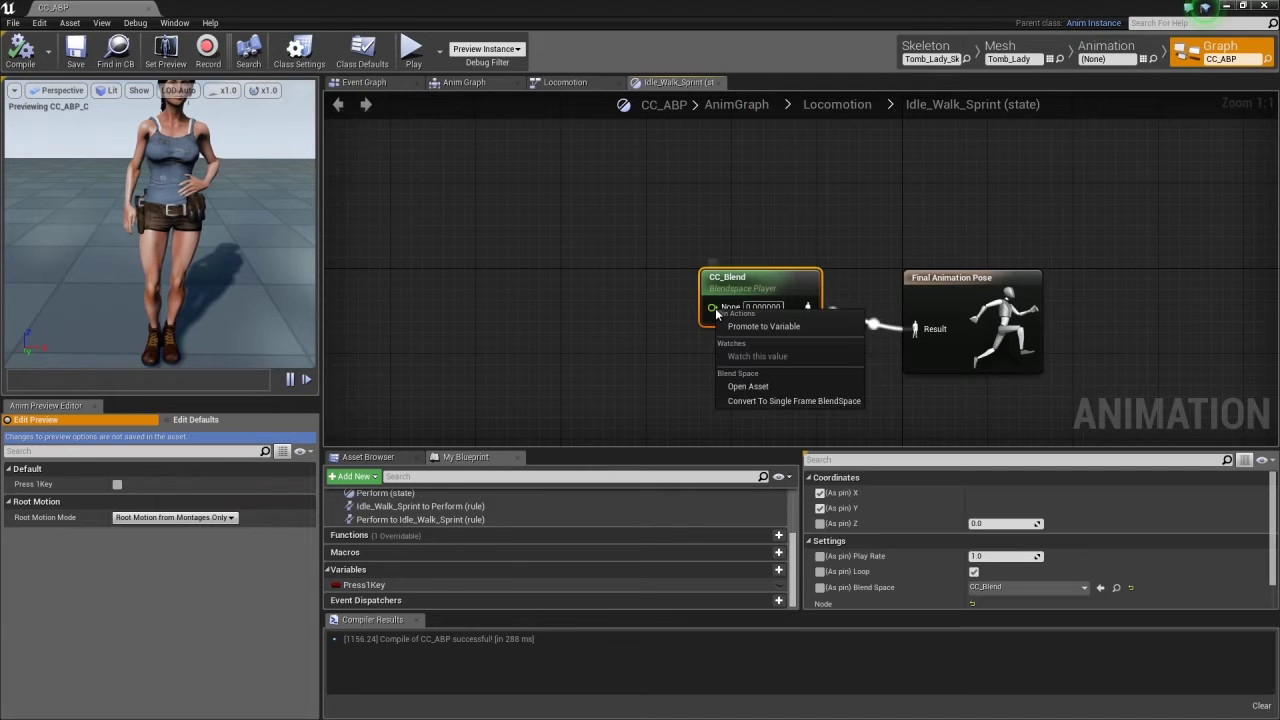
pyautogui.click(756, 326)
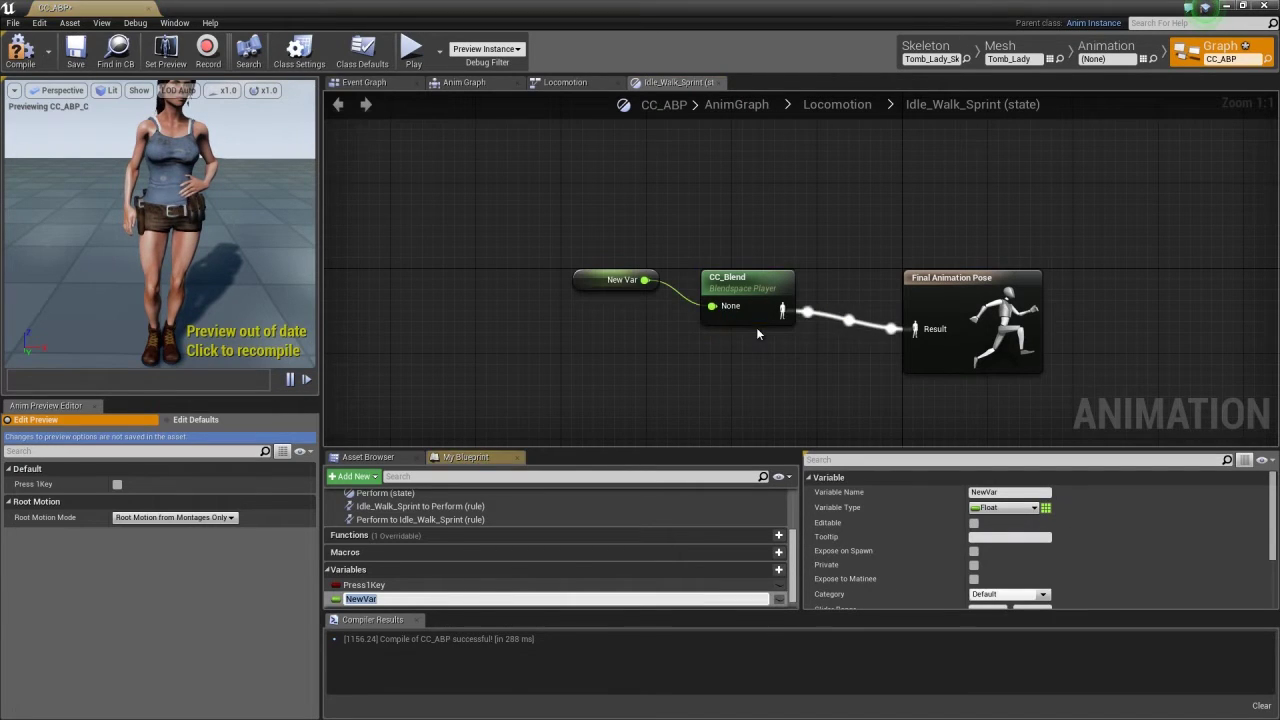
pyautogui.click(625, 281)
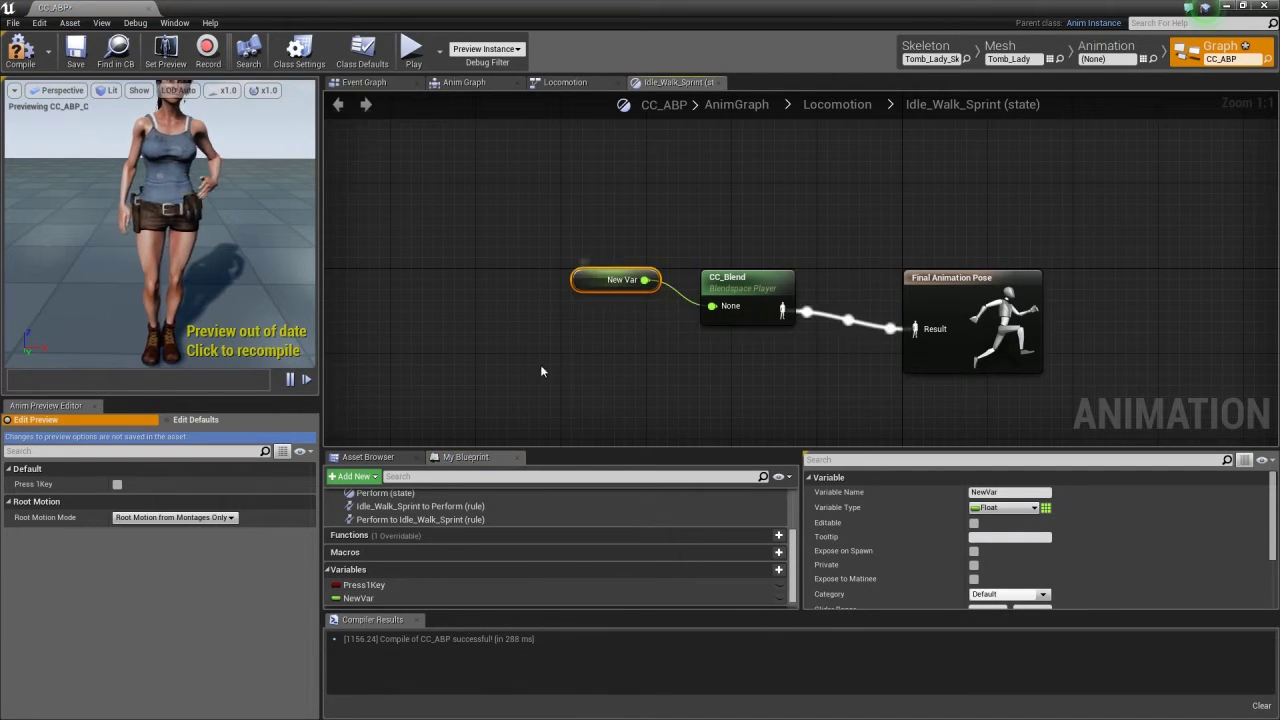
pyautogui.click(358, 598)
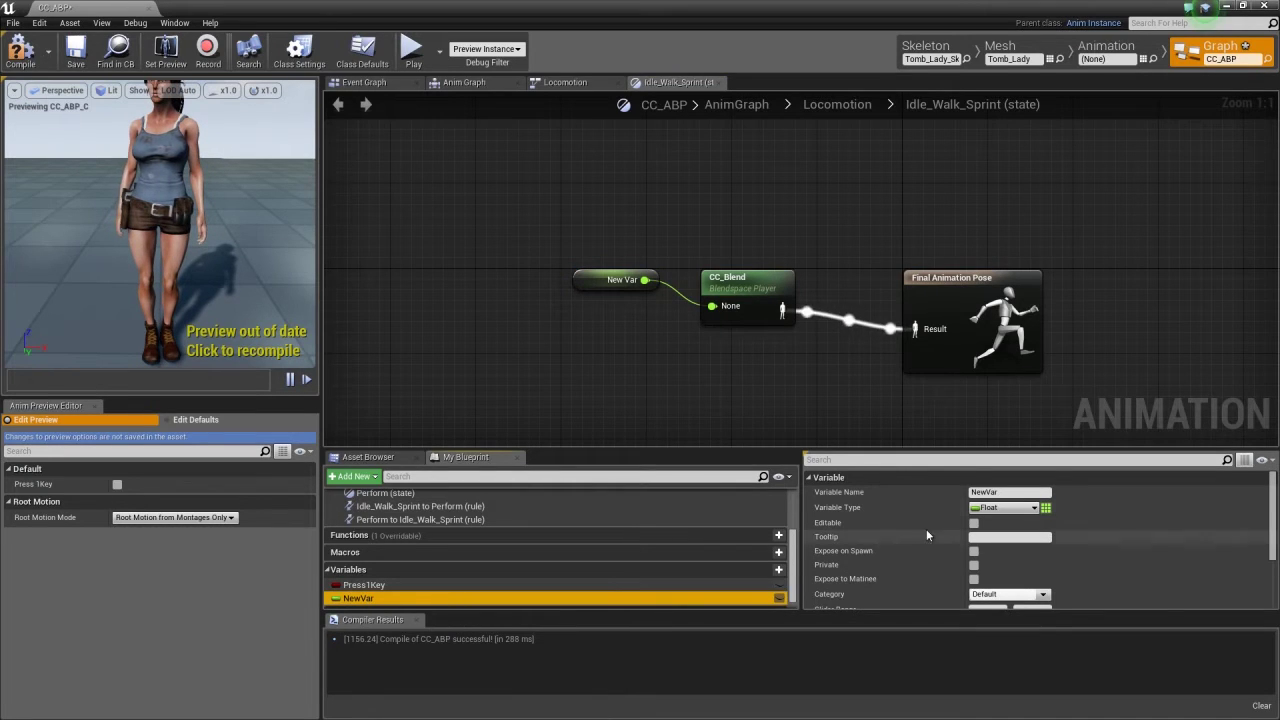
pyautogui.click(966, 492)
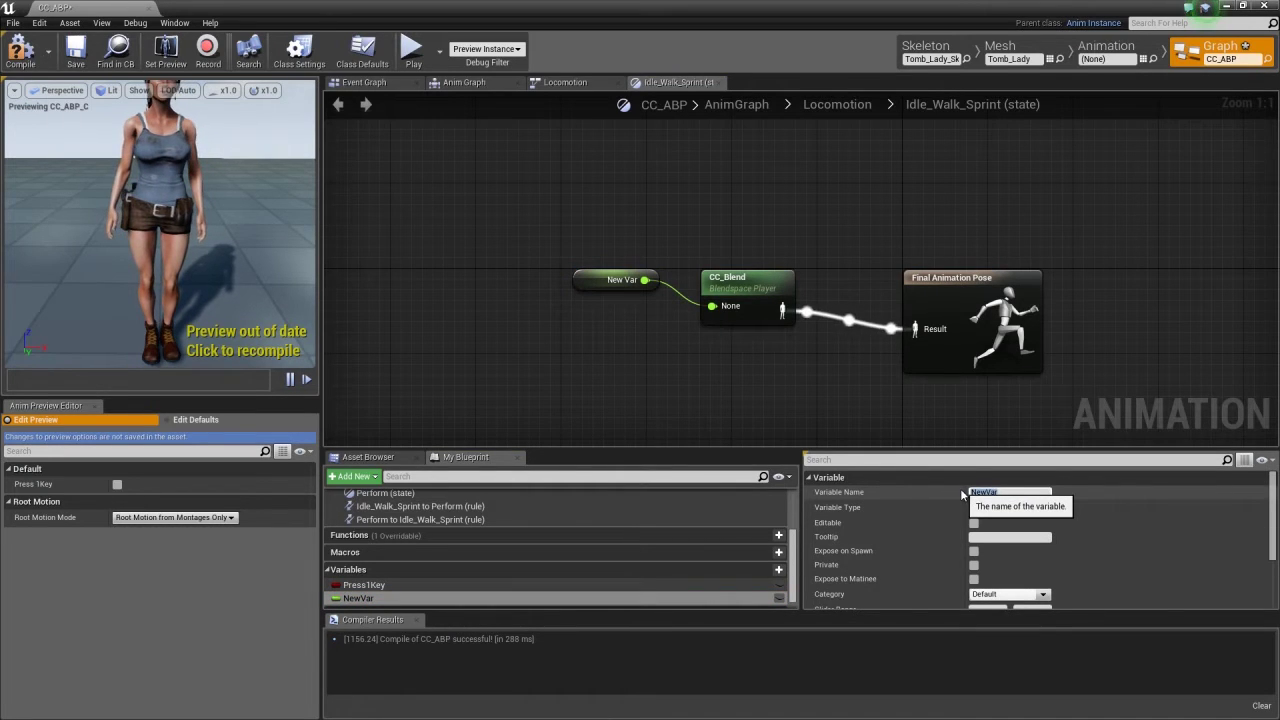
pyautogui.press('Return')
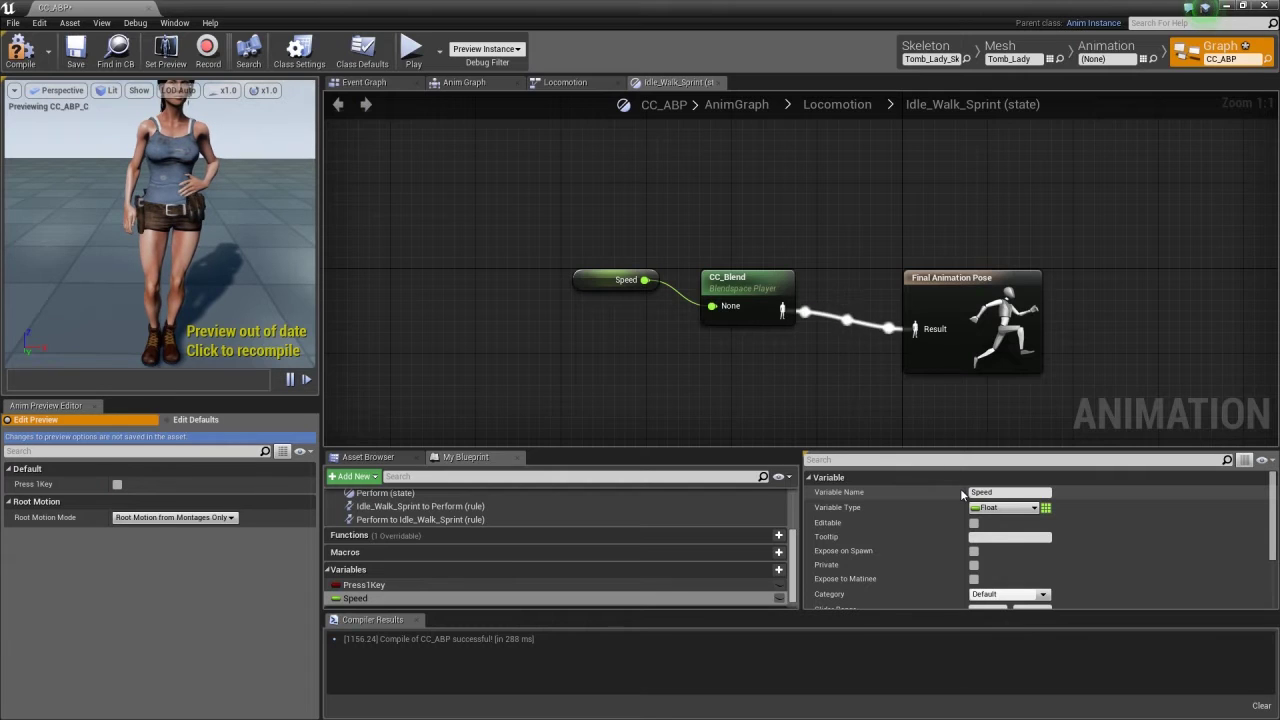
# Compile the blueprint and test the blend by raising the preview Speed value and lowering it to about 13.3.
pyautogui.click(29, 52)
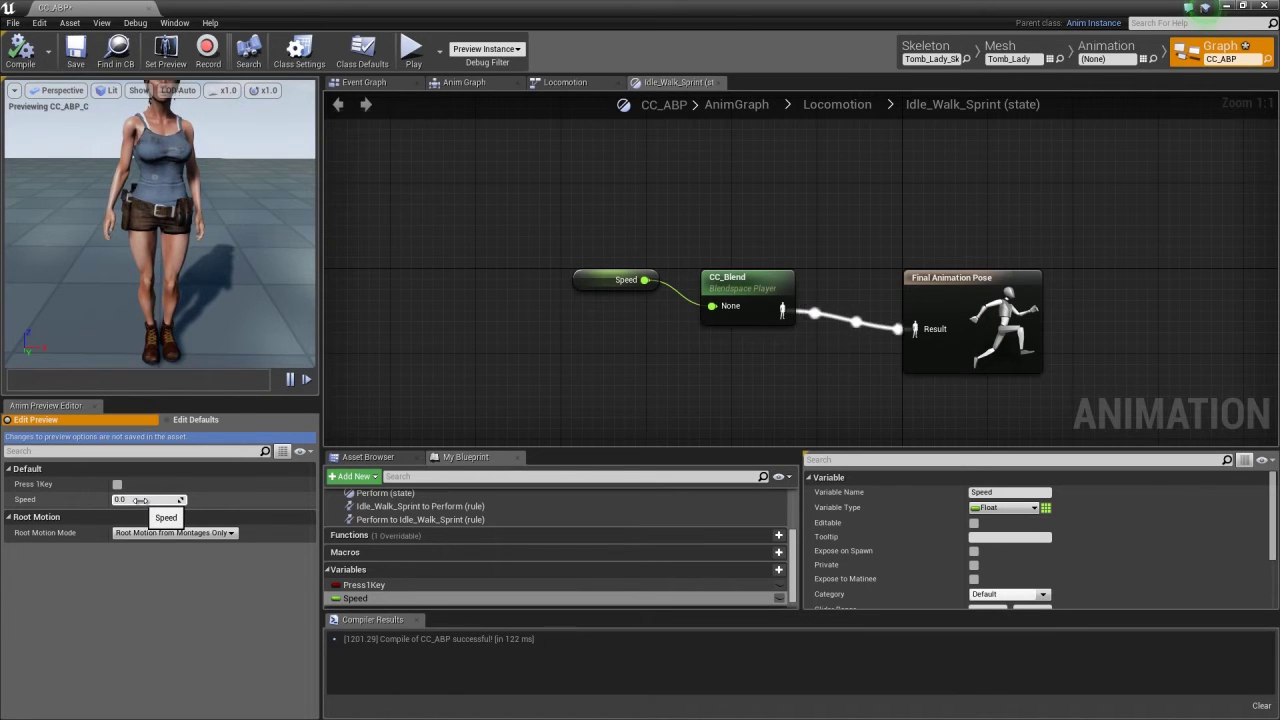
pyautogui.moveTo(198, 500); pyautogui.dragTo(582, 503)
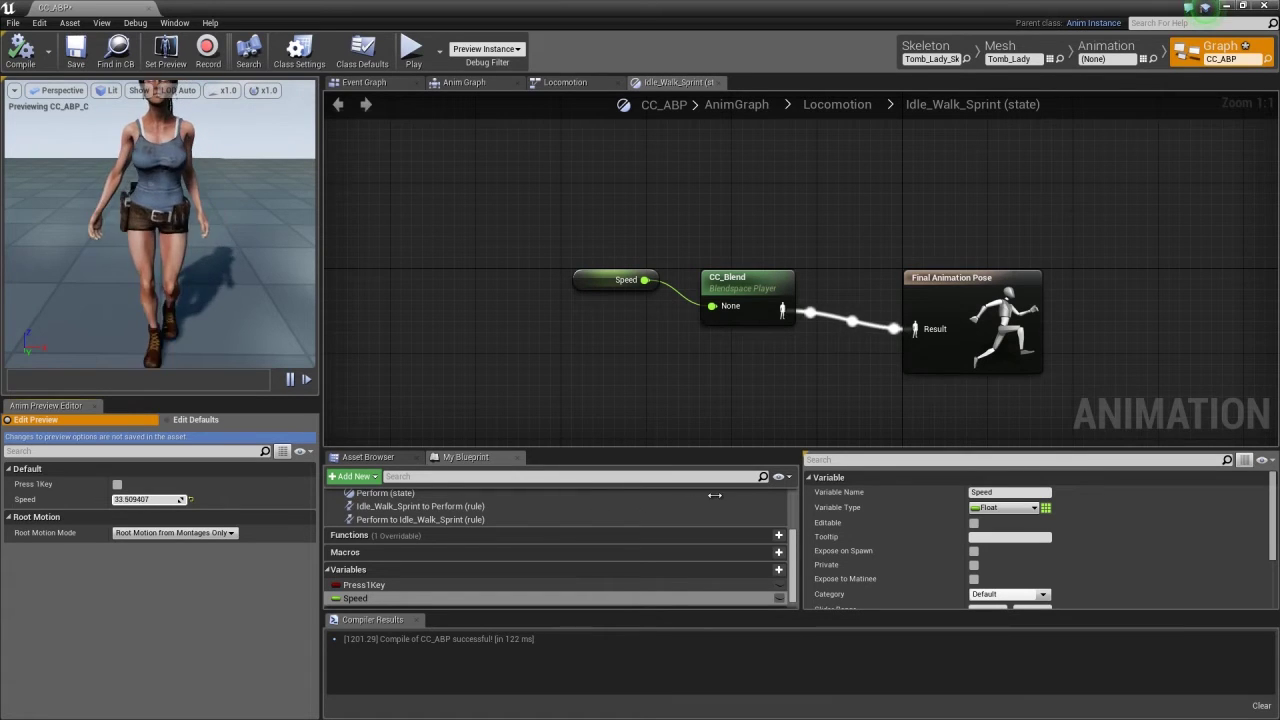
pyautogui.moveTo(752, 489); pyautogui.dragTo(713, 486)
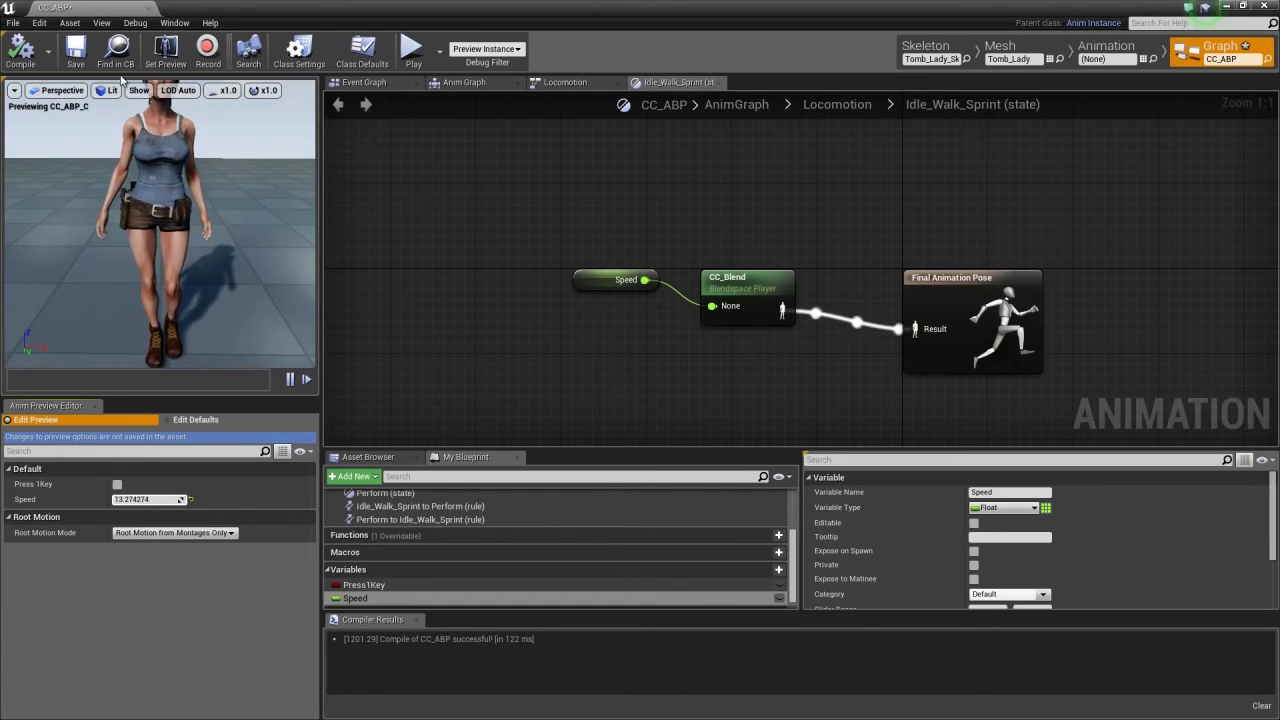
# Close the Idle_Walk_Sprint and Locomotion graphs and reset the preview Speed to 0.
pyautogui.click(716, 82)
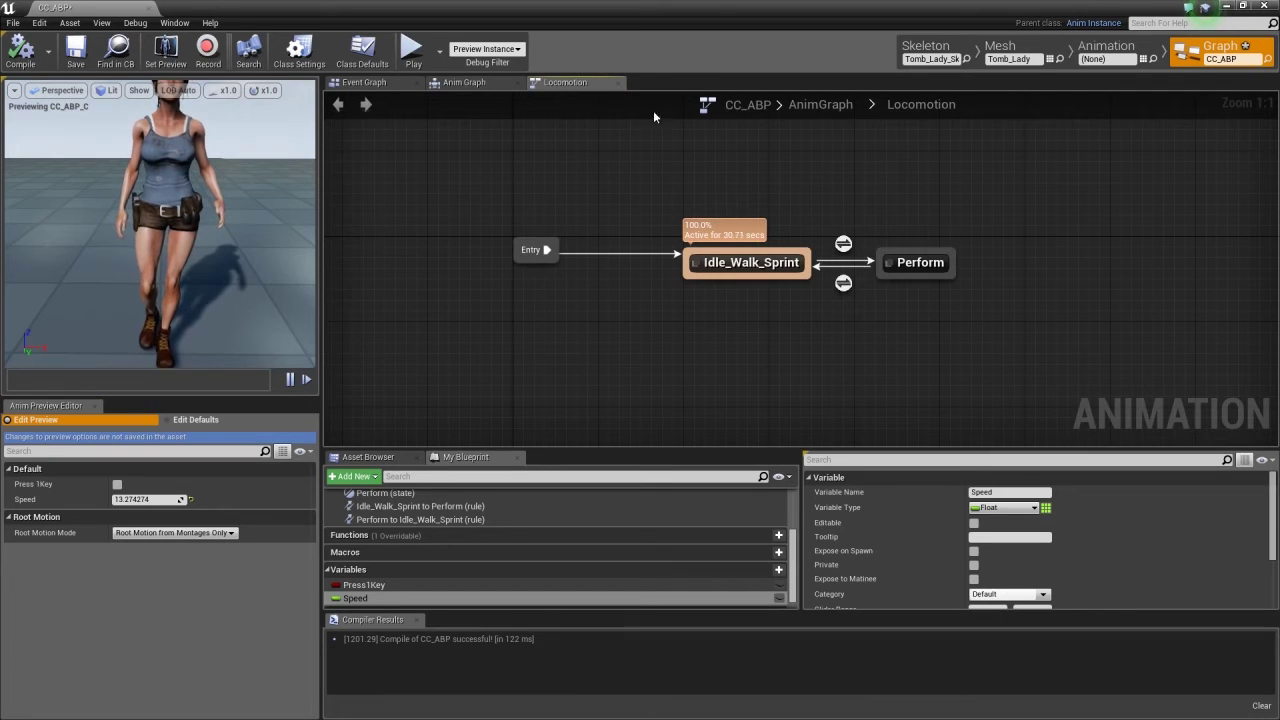
pyautogui.click(617, 83)
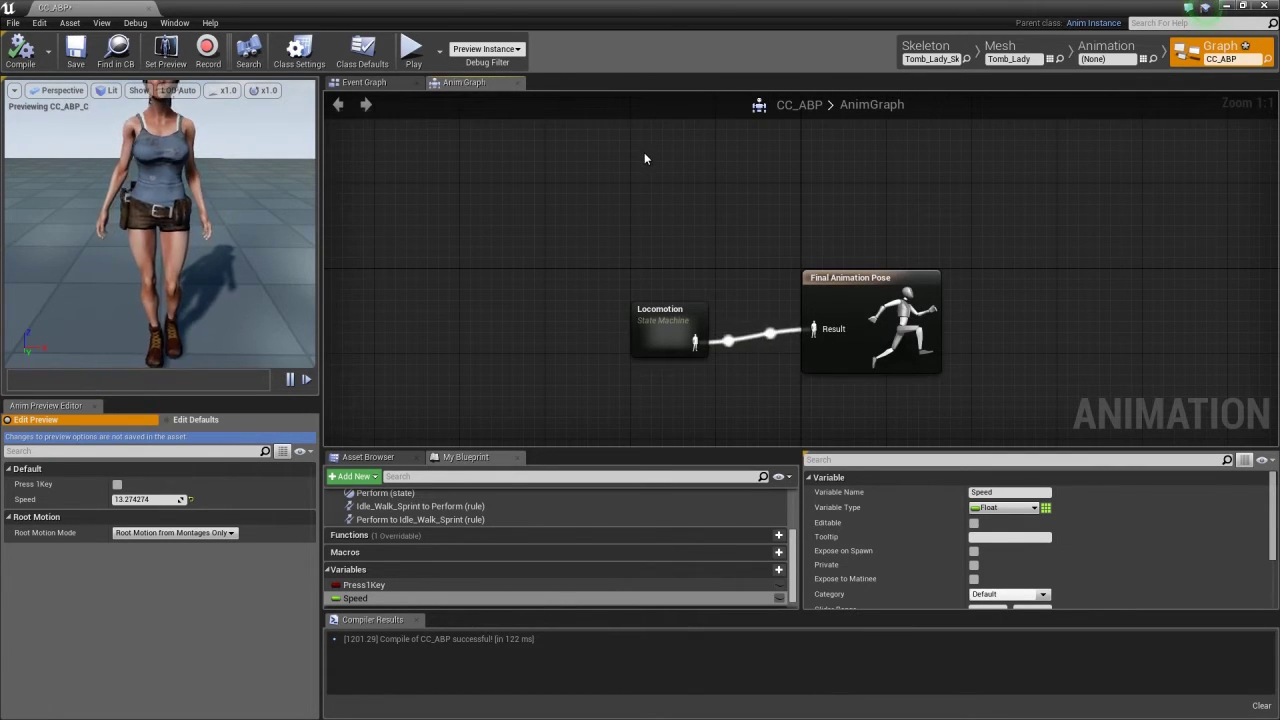
pyautogui.click(120, 498)
pyautogui.write('0')
pyautogui.press('Return')
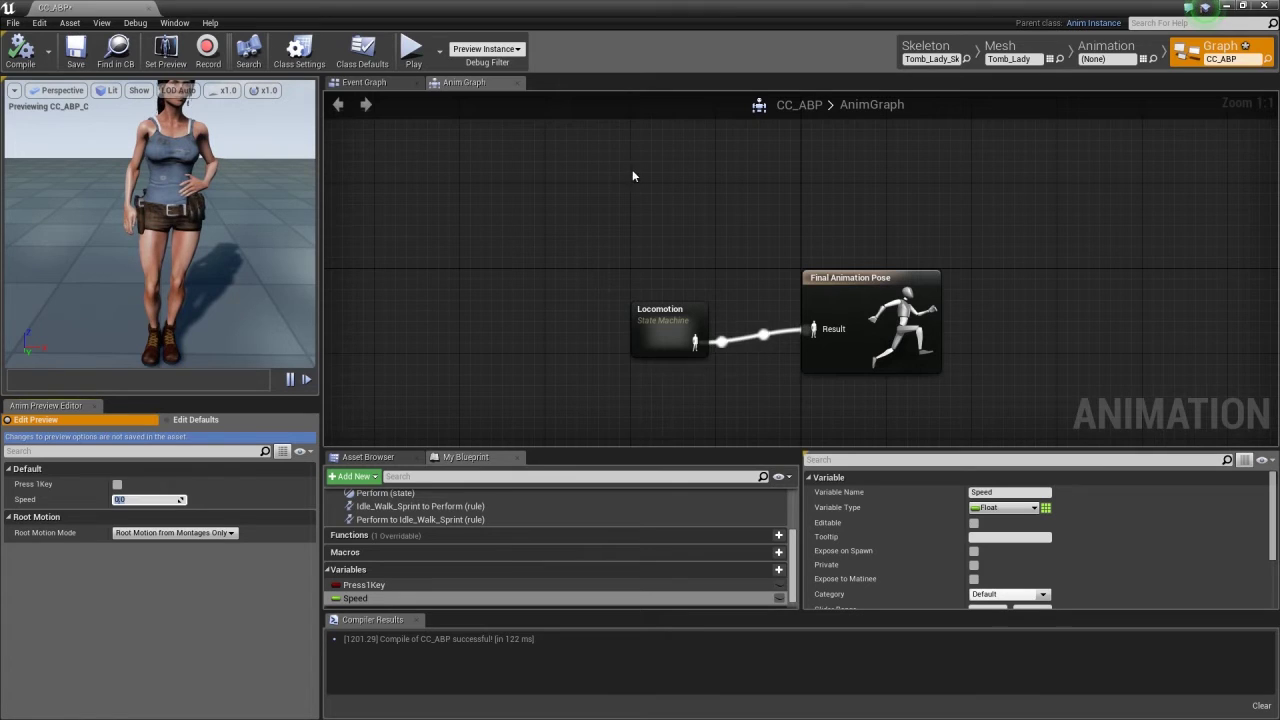
# In the Event Graph, add an IsValid node executed by Event Blueprint Update Animation and align it beside the event.
pyautogui.click(371, 80)
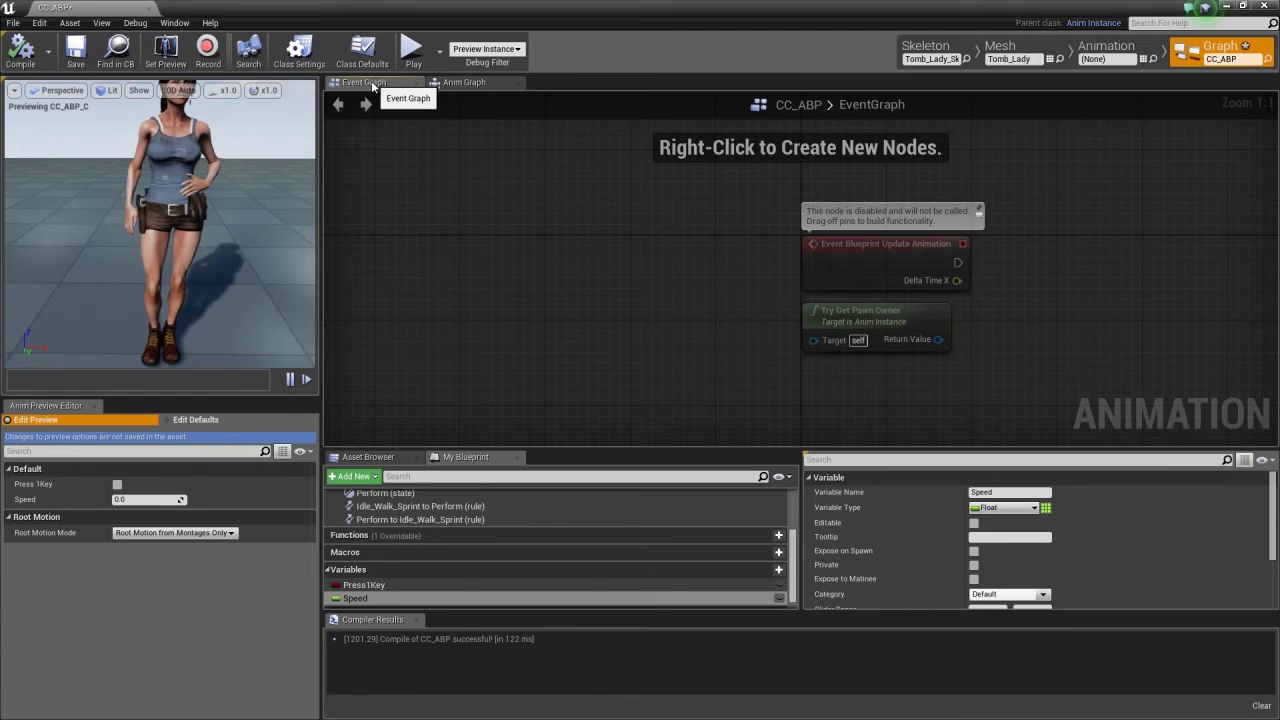
pyautogui.moveTo(762, 300); pyautogui.dragTo(349, 253, button='right')
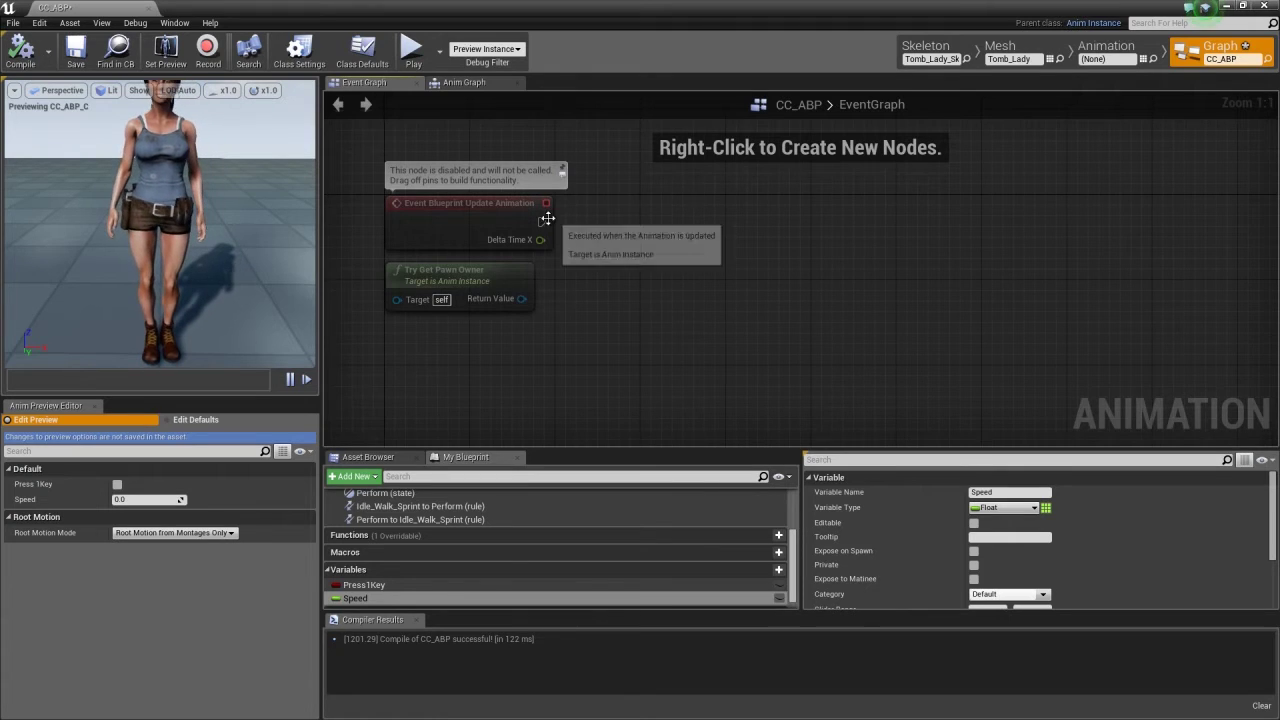
pyautogui.moveTo(540, 220); pyautogui.dragTo(612, 214)
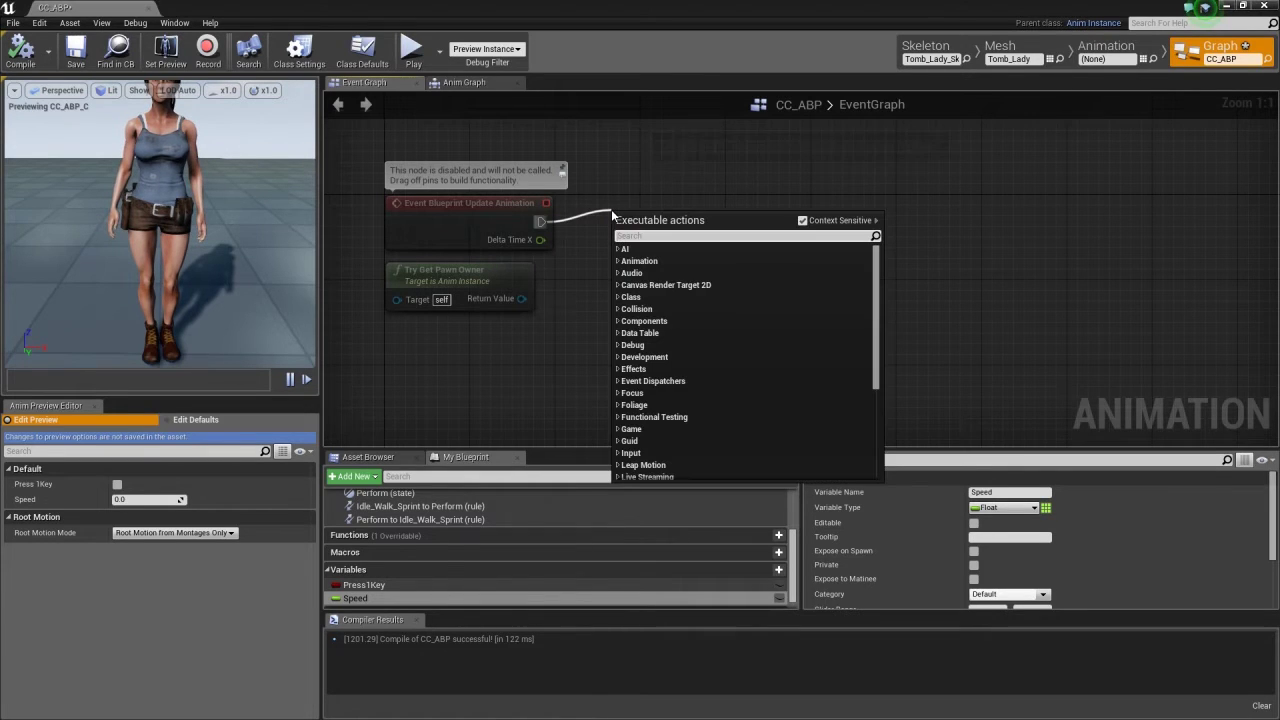
pyautogui.write('isval')
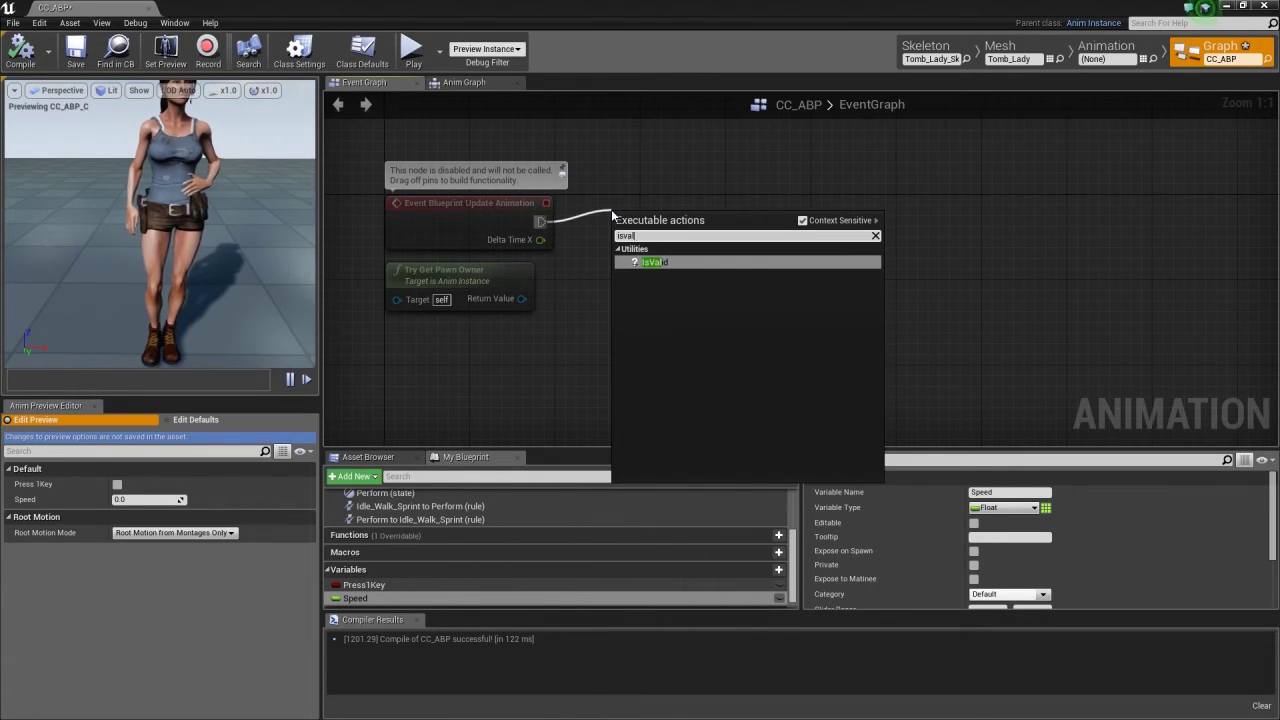
pyautogui.press('Return')
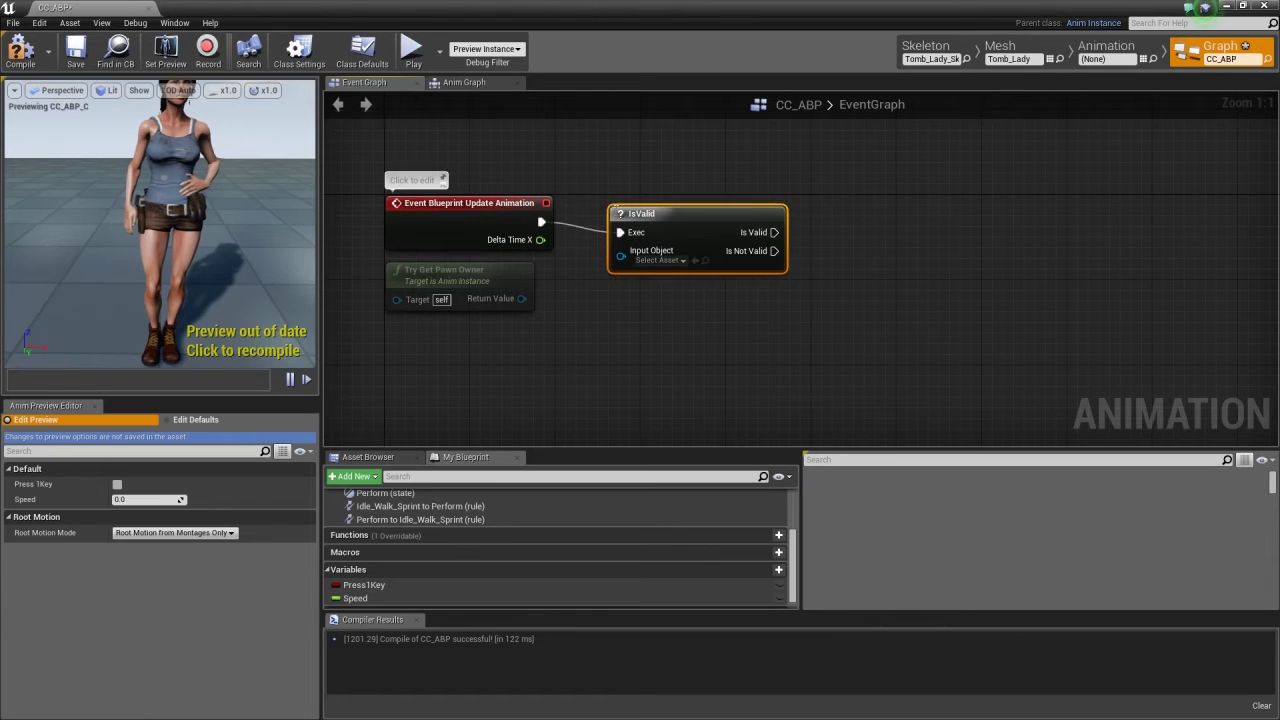
pyautogui.moveTo(697, 218); pyautogui.dragTo(659, 204)
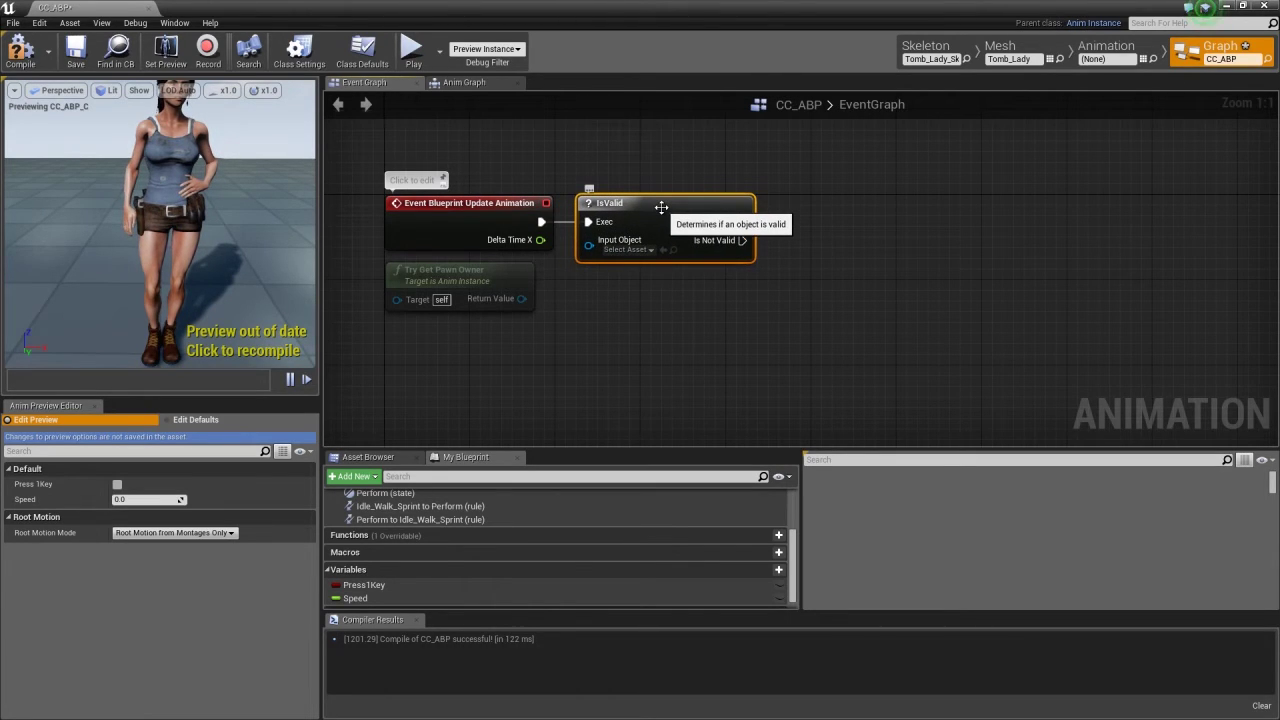
# Add a Set Speed node executed from the Is Valid output and align it with the IsValid node.
pyautogui.moveTo(742, 221); pyautogui.dragTo(815, 218)
pyautogui.write('set spee')
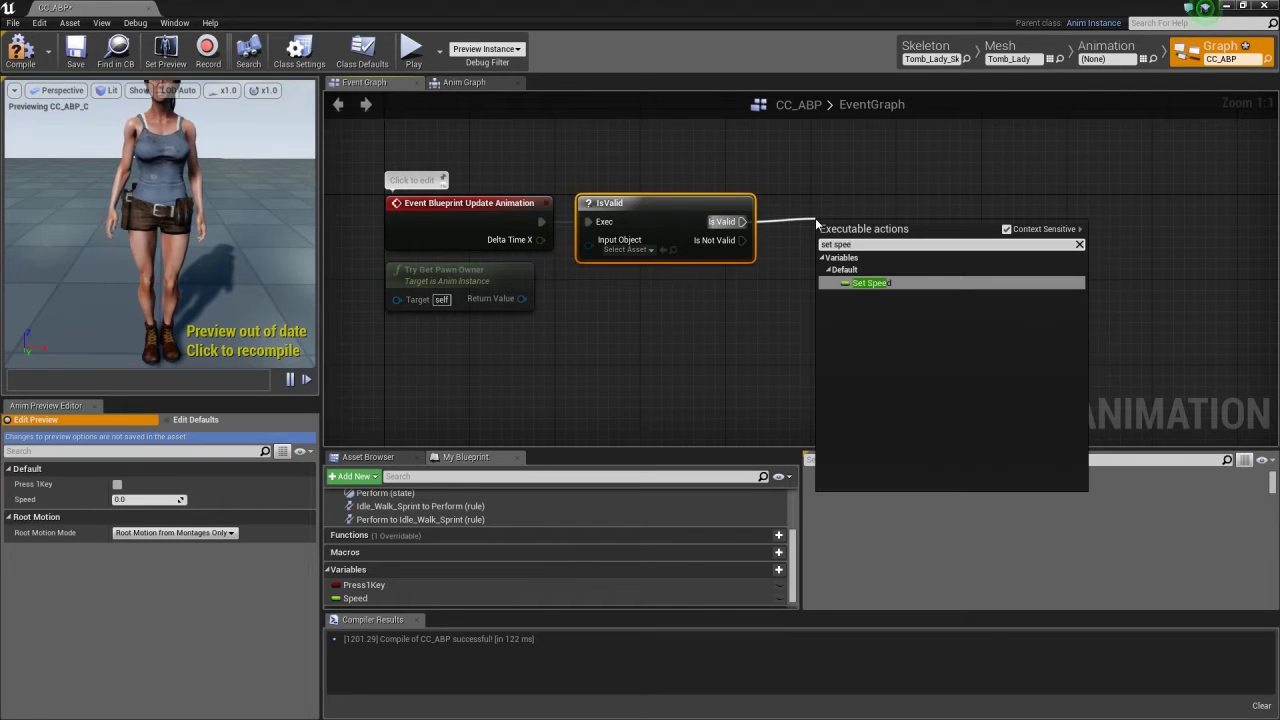
pyautogui.press('Return')
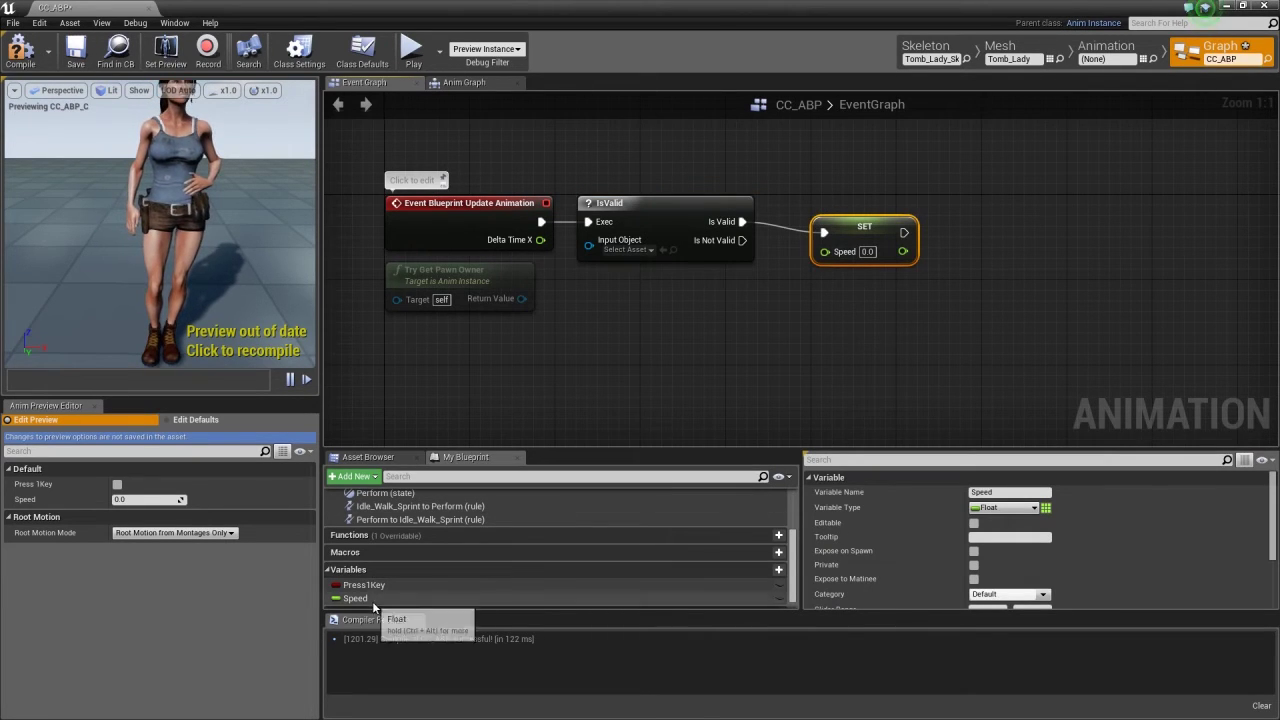
pyautogui.moveTo(869, 215); pyautogui.dragTo(839, 205)
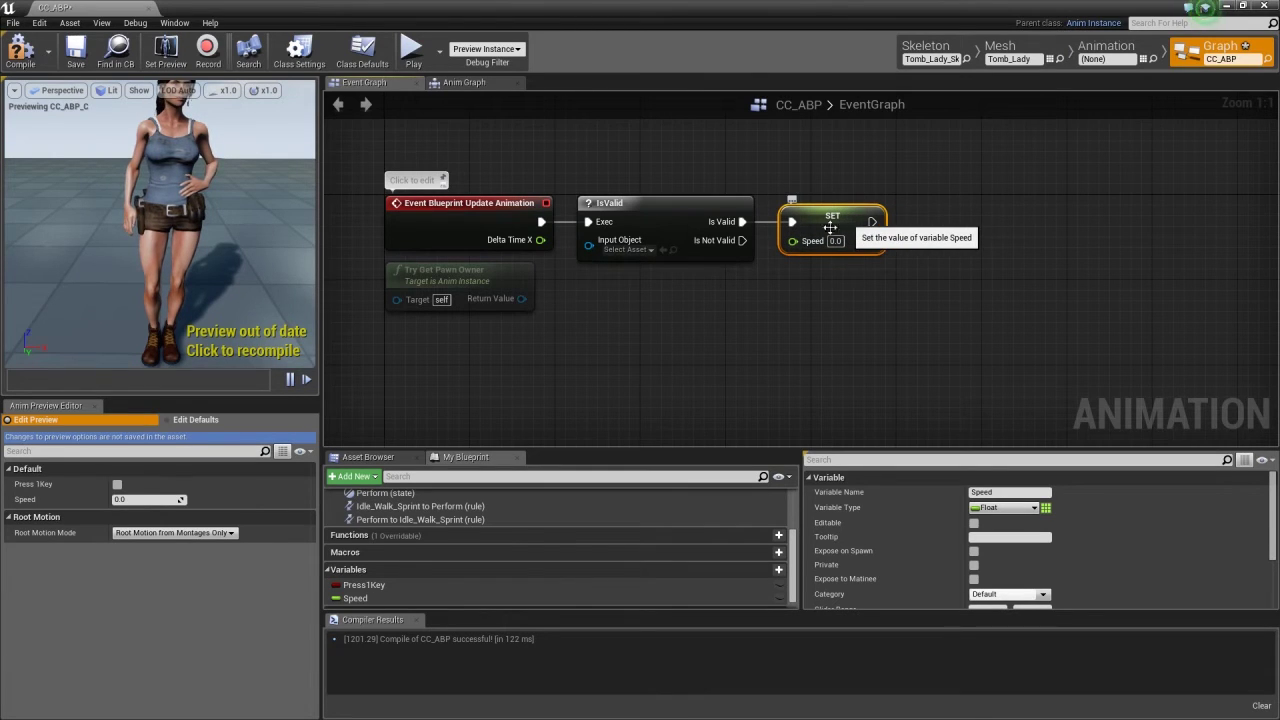
# Connect Try Get Pawn Owner's Return Value to IsValid's Input Object and to the Target of a new Get Velocity node.
pyautogui.moveTo(446, 280); pyautogui.dragTo(446, 288)
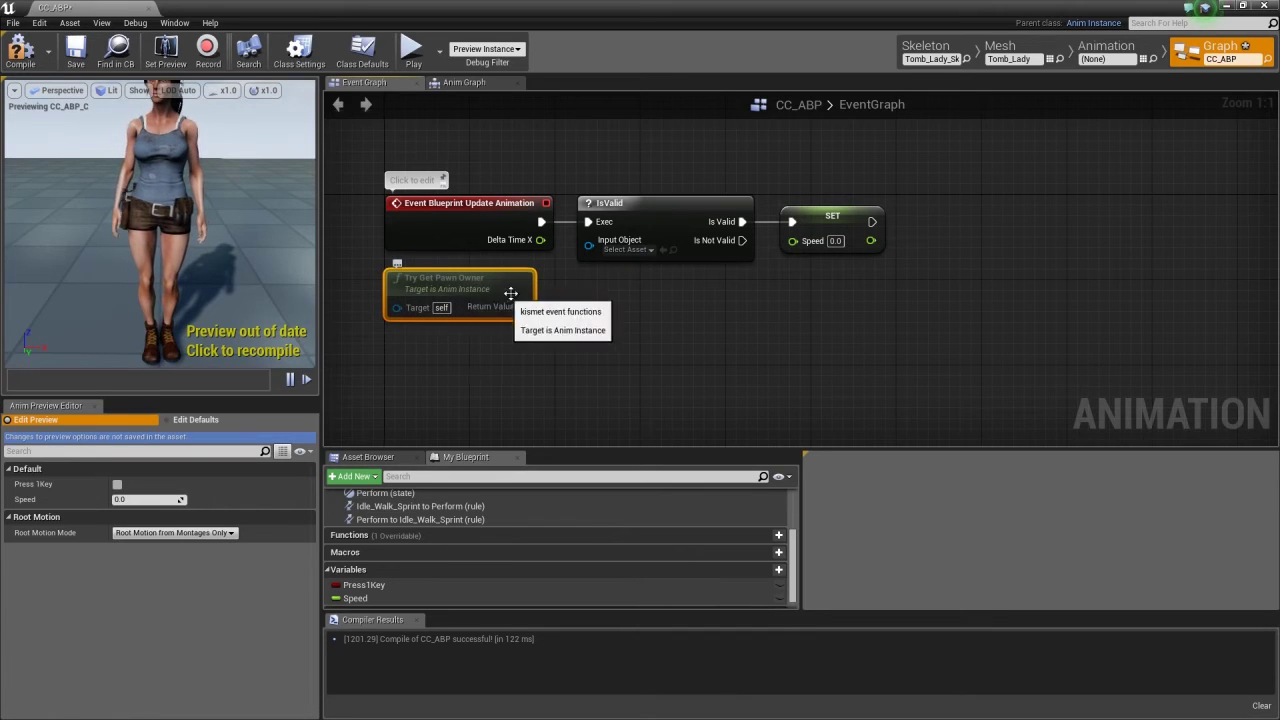
pyautogui.moveTo(541, 311); pyautogui.dragTo(589, 251)
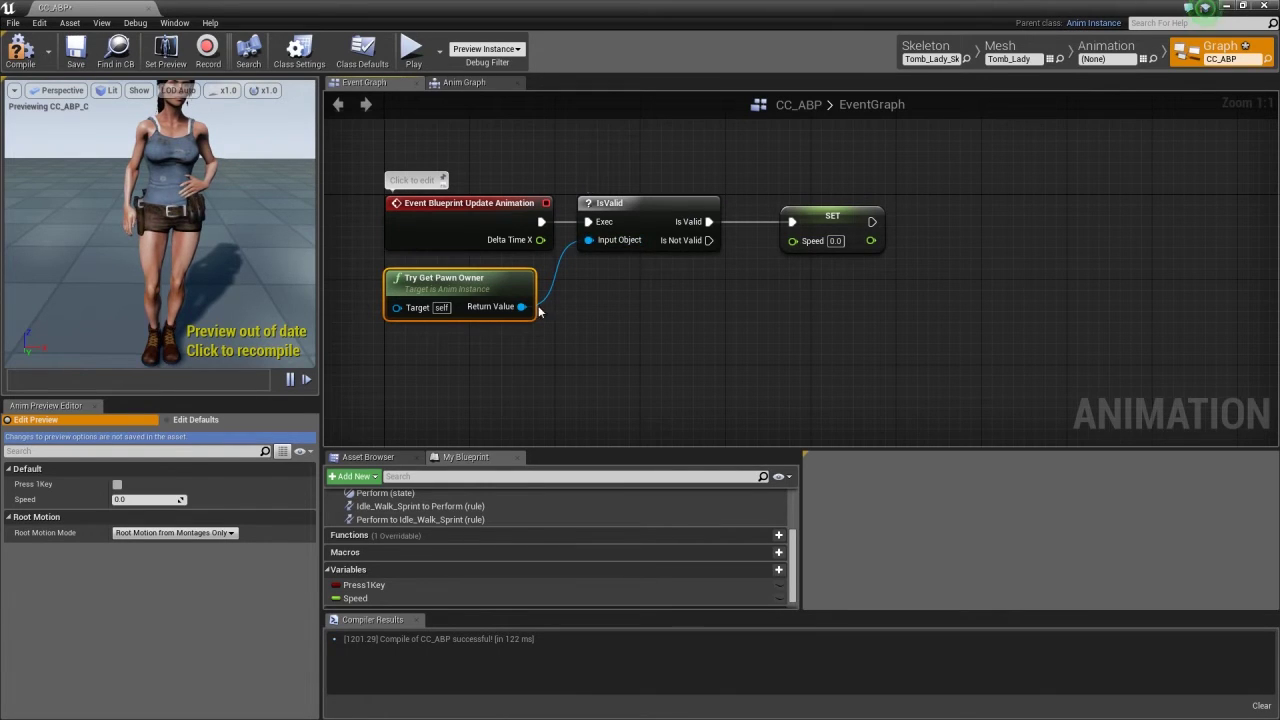
pyautogui.moveTo(521, 306); pyautogui.dragTo(594, 317)
pyautogui.write('get velocity')
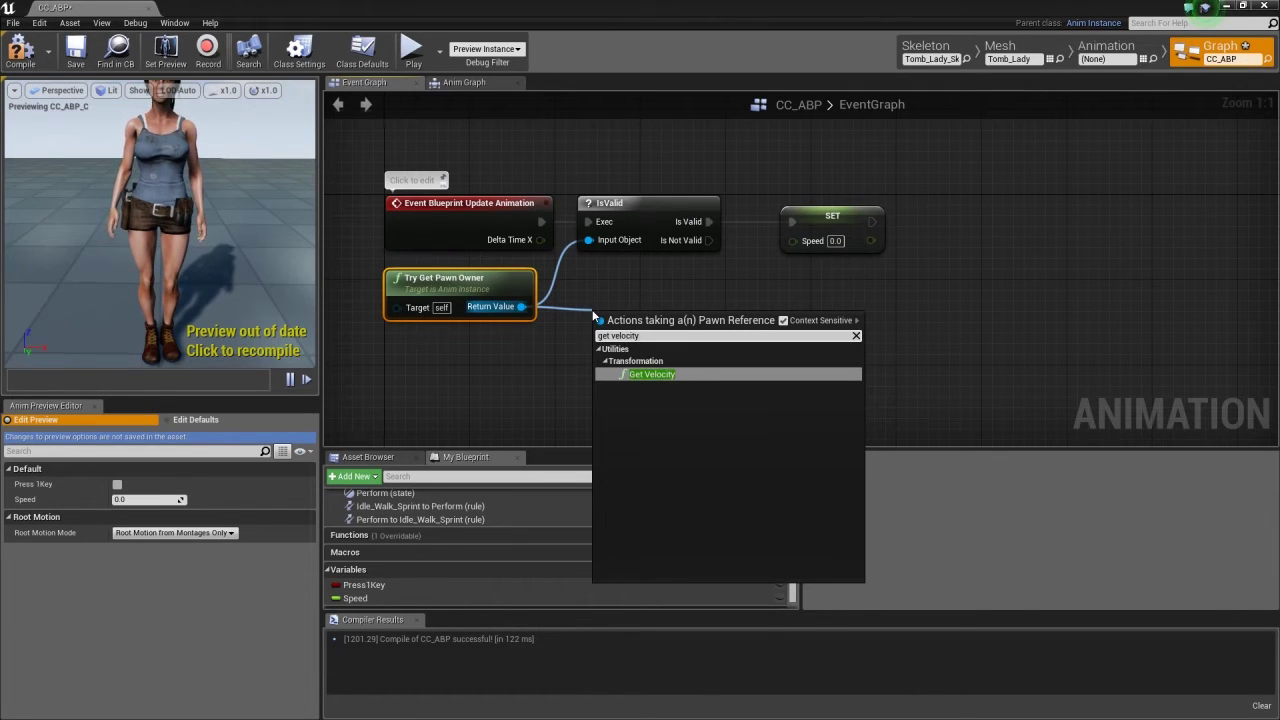
pyautogui.press('Return')
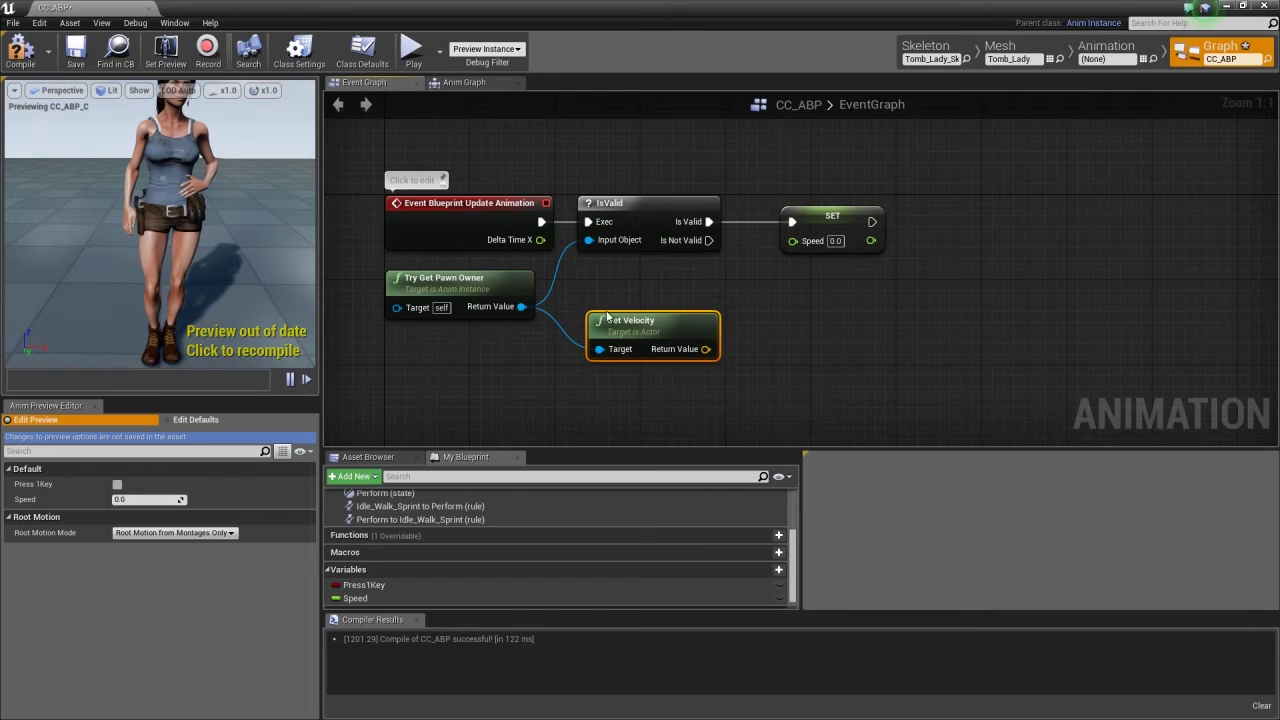
# Add a VectorLength node fed by Get Velocity's Return Value and align it beside Get Velocity.
pyautogui.moveTo(655, 316); pyautogui.dragTo(745, 341)
pyautogui.write('vector leng')
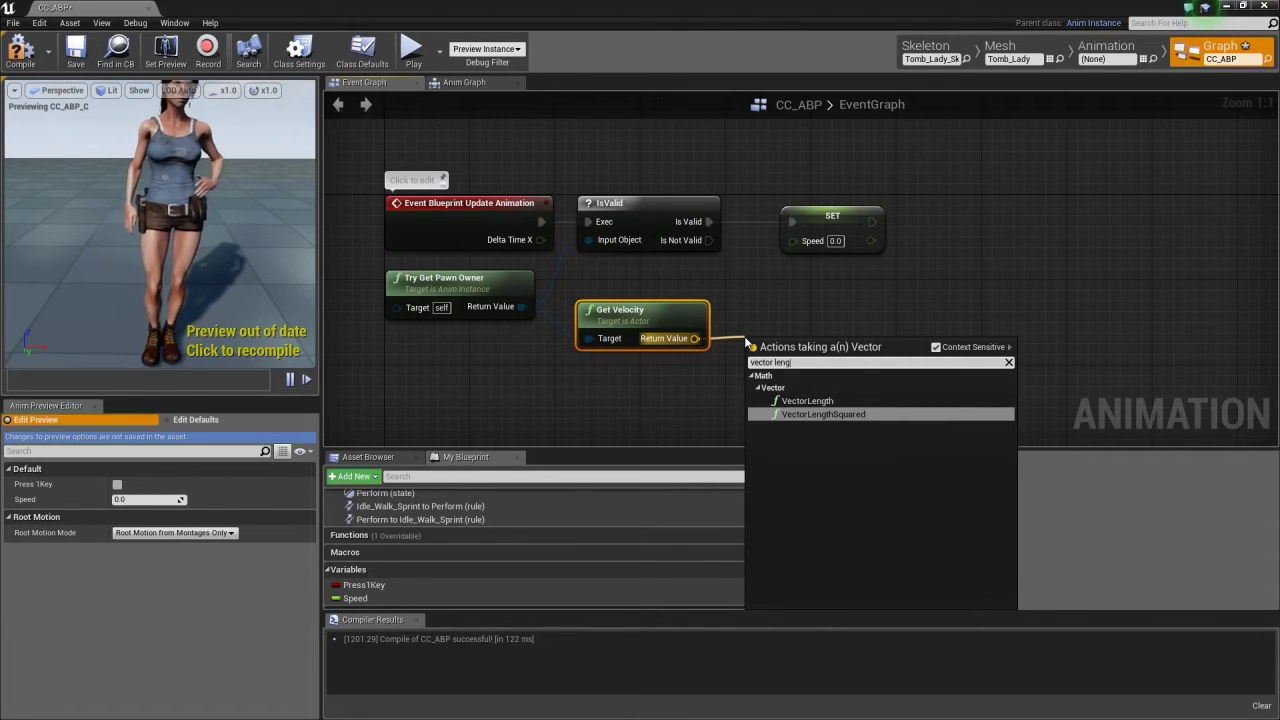
pyautogui.press('Up')
pyautogui.press('Return')
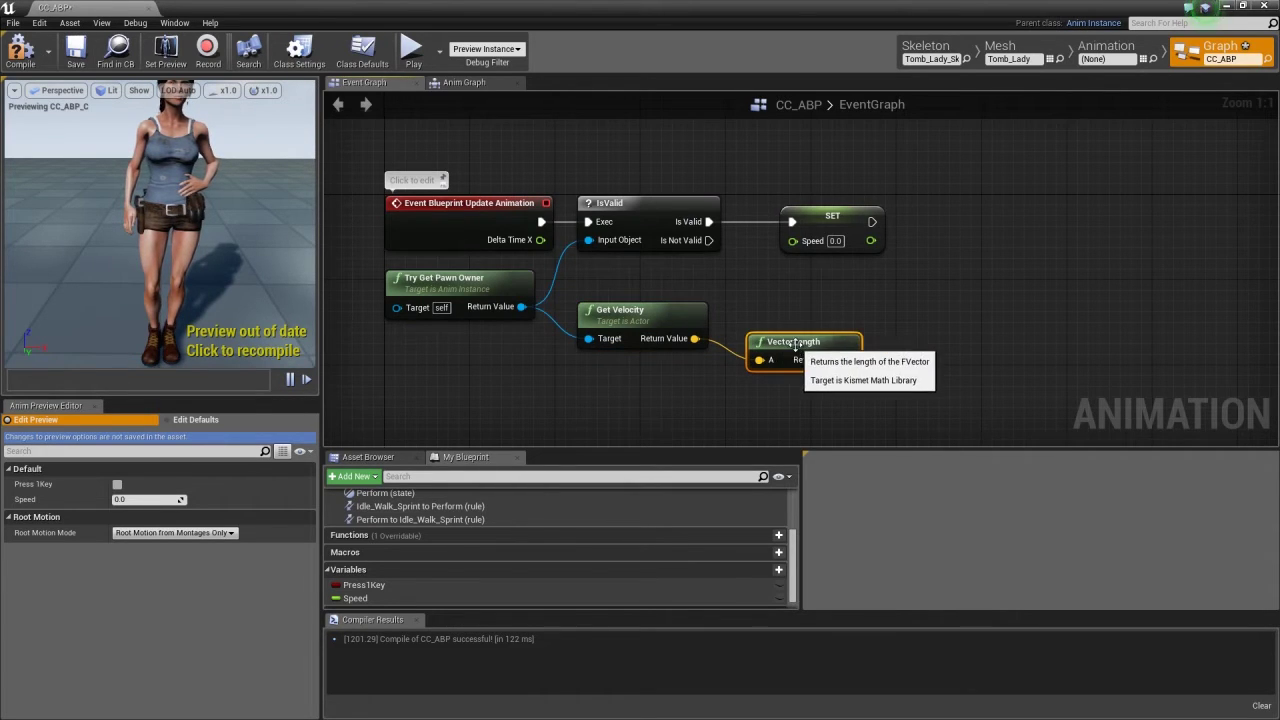
pyautogui.moveTo(790, 345); pyautogui.dragTo(778, 326)
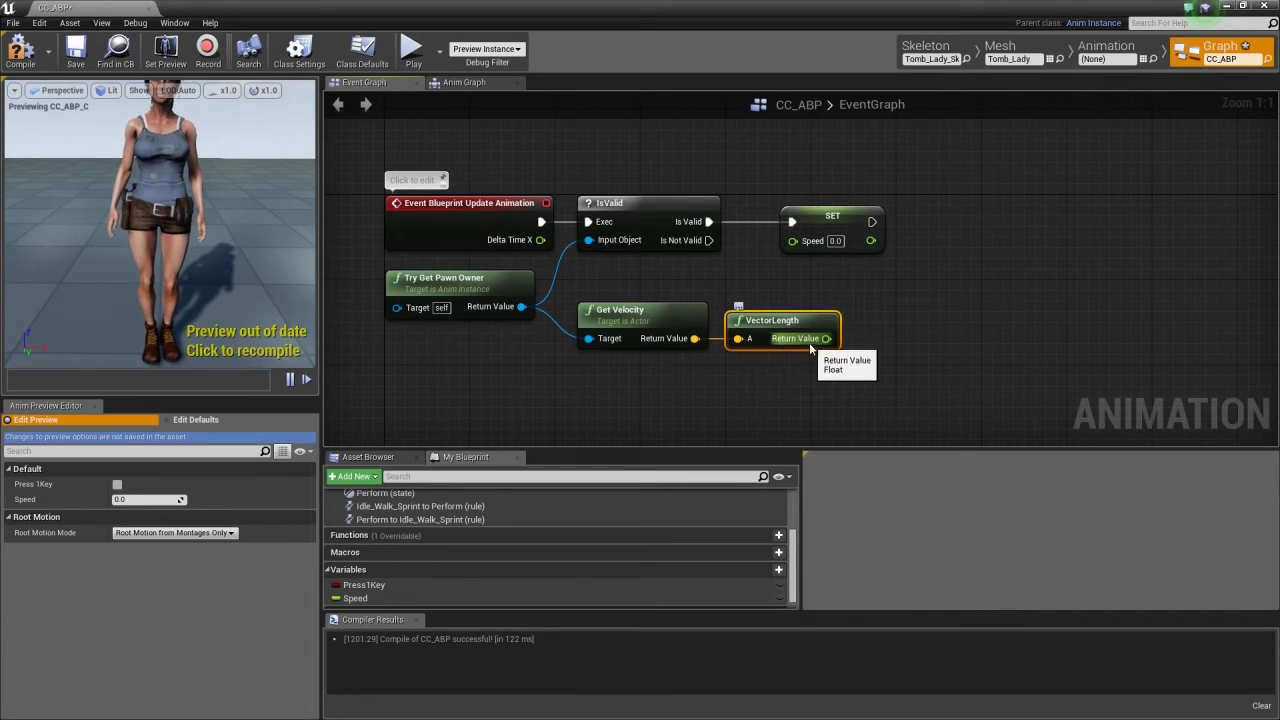
# Multiply VectorLength's Return Value with a float * float node and connect the product to the Set Speed node, moved further along to make room.
pyautogui.moveTo(830, 218); pyautogui.dragTo(913, 226)
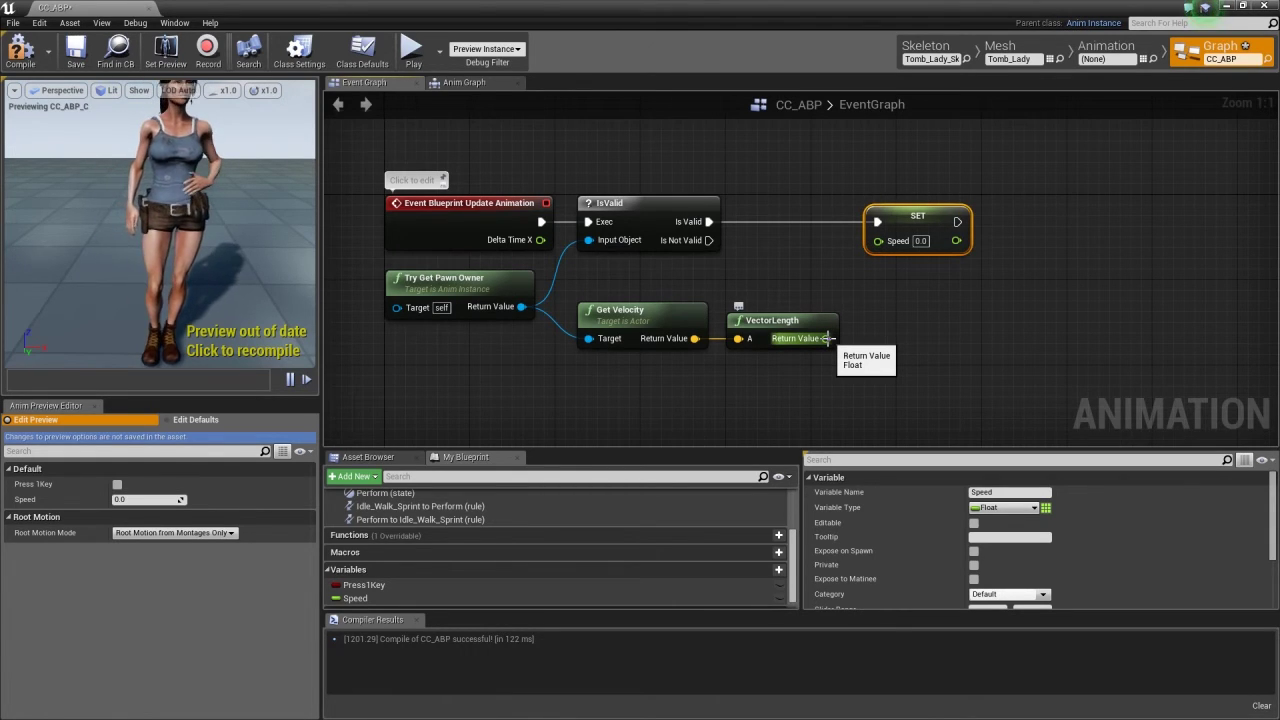
pyautogui.moveTo(826, 338); pyautogui.dragTo(866, 328)
pyautogui.write('float')
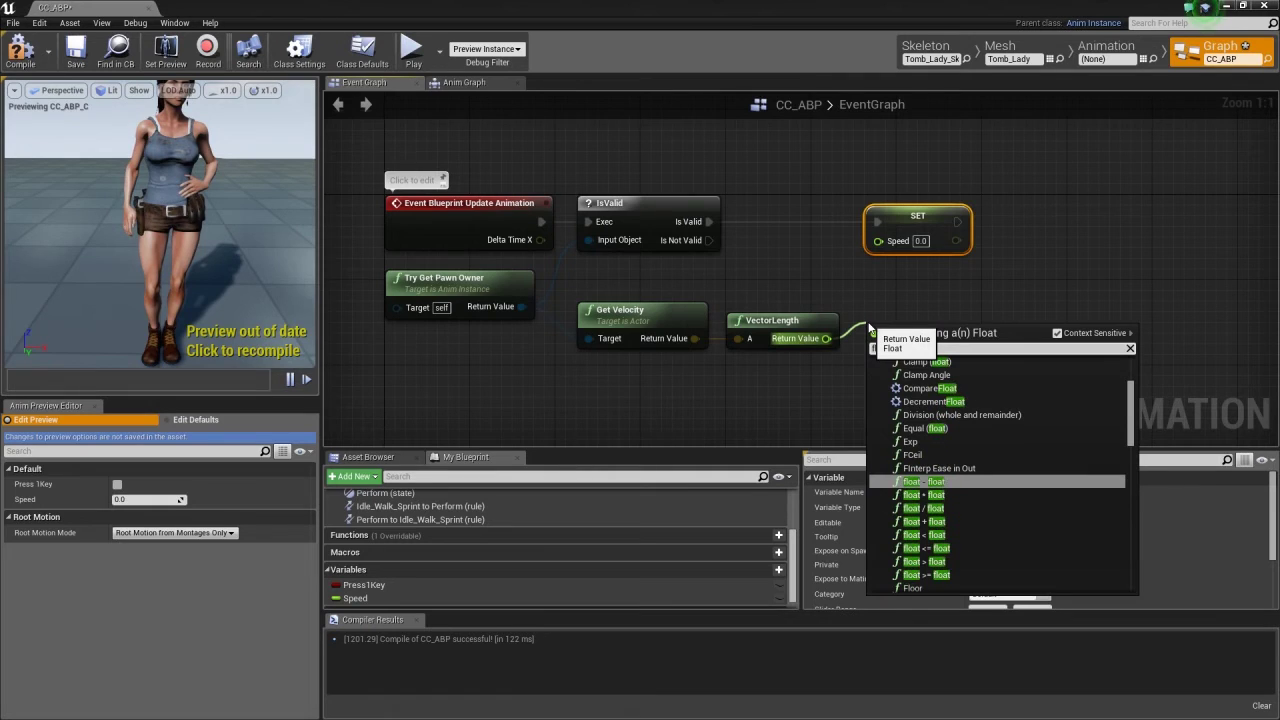
pyautogui.press('Down')
pyautogui.press('Return')
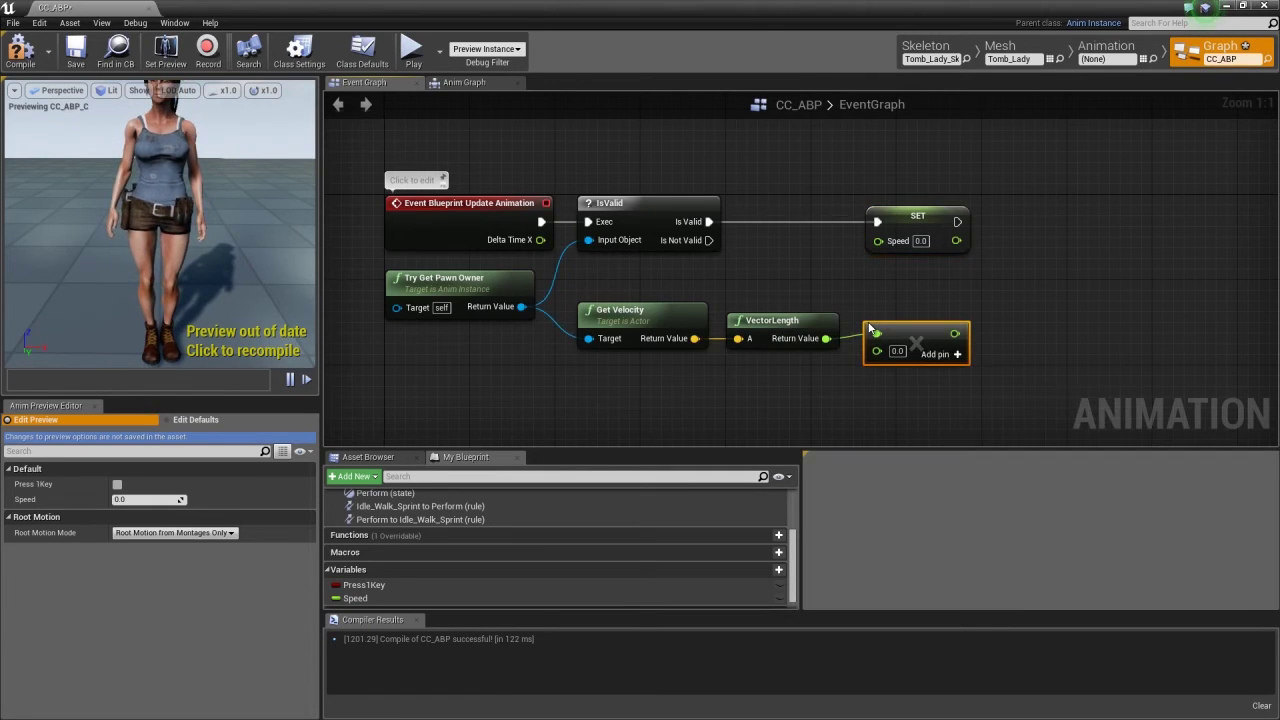
pyautogui.moveTo(910, 230); pyautogui.dragTo(994, 230)
pyautogui.moveTo(955, 333); pyautogui.dragTo(1033, 215)
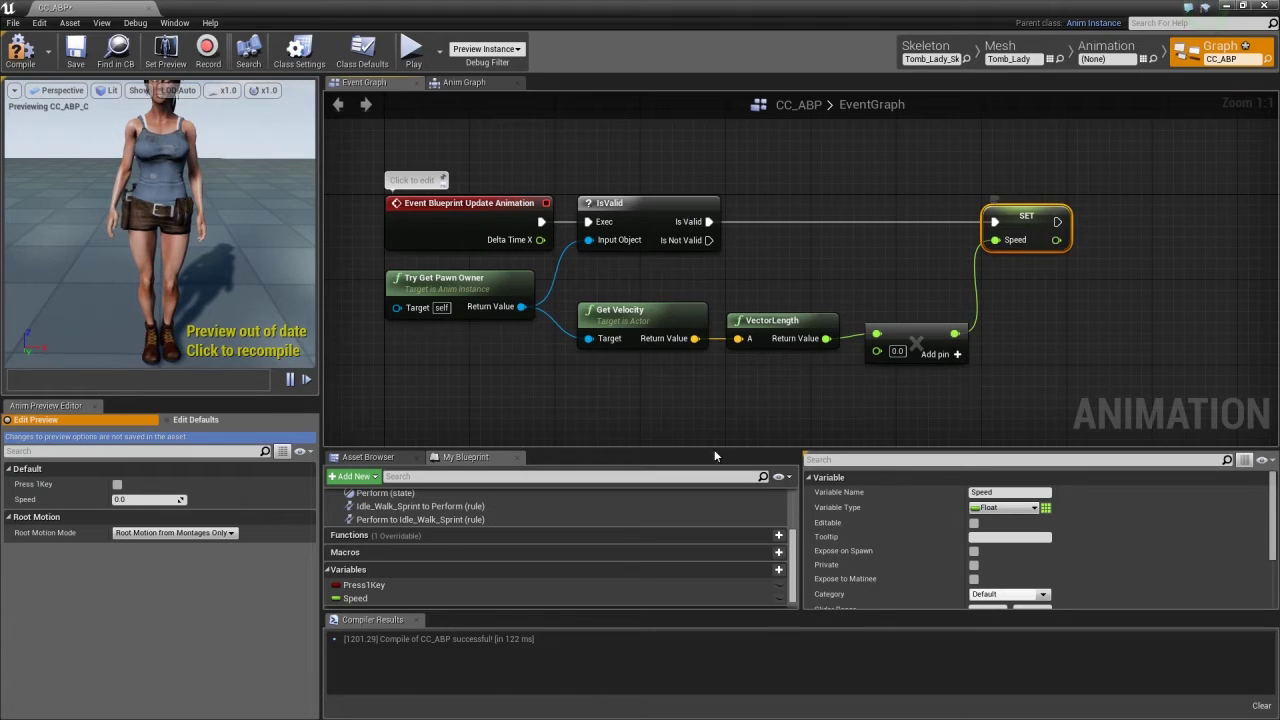
# Add a Get Player Controller node in the empty area below Try Get Pawn Owner.
pyautogui.moveTo(701, 405); pyautogui.dragTo(718, 333, button='right')
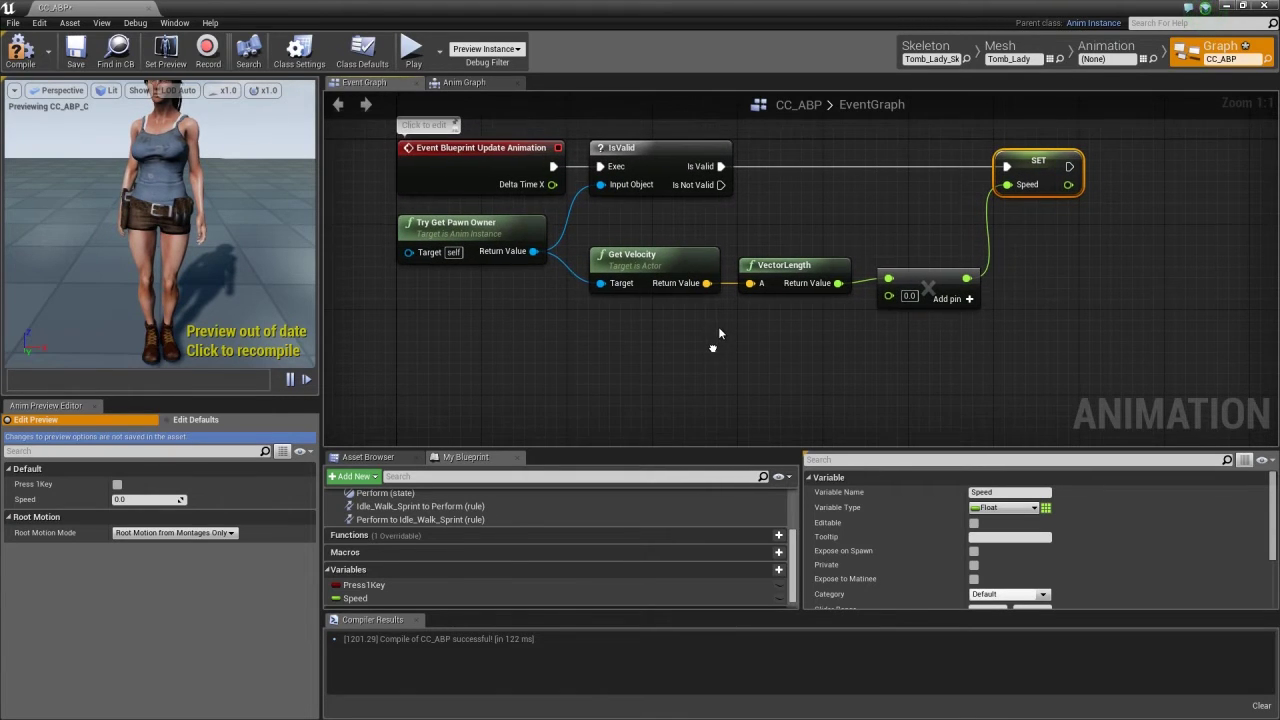
pyautogui.rightClick(439, 374)
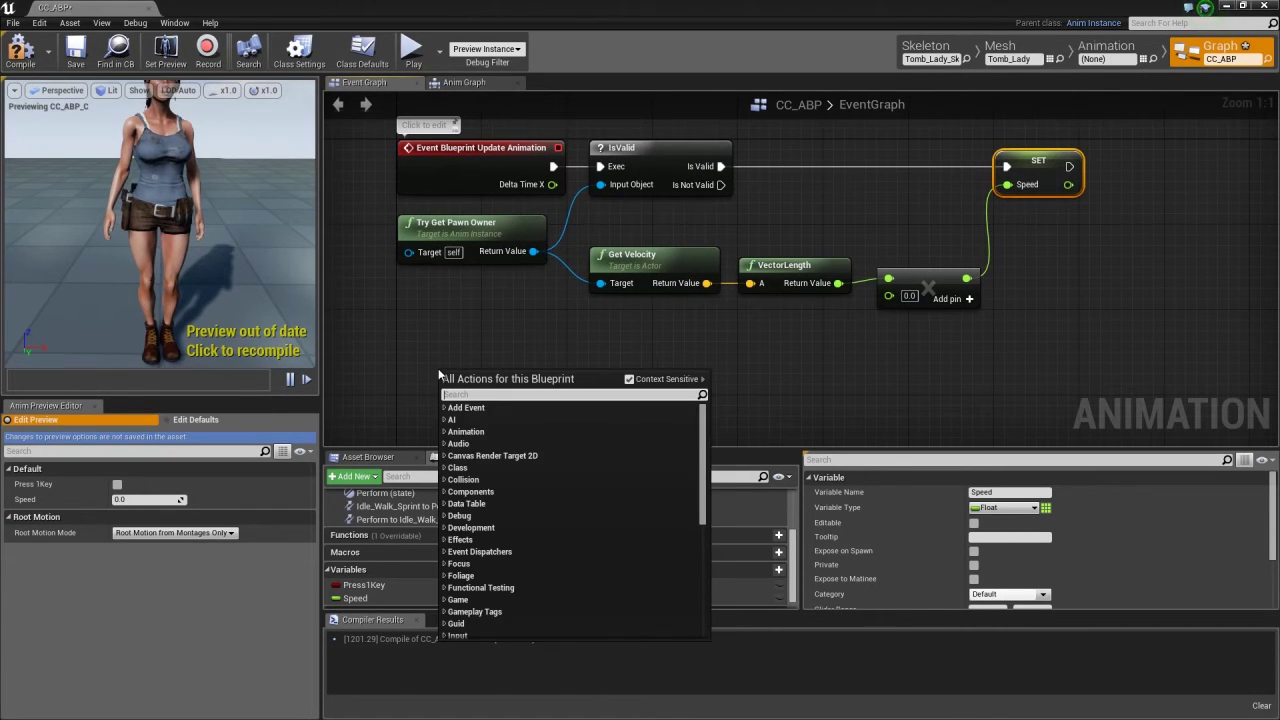
pyautogui.write('get player co')
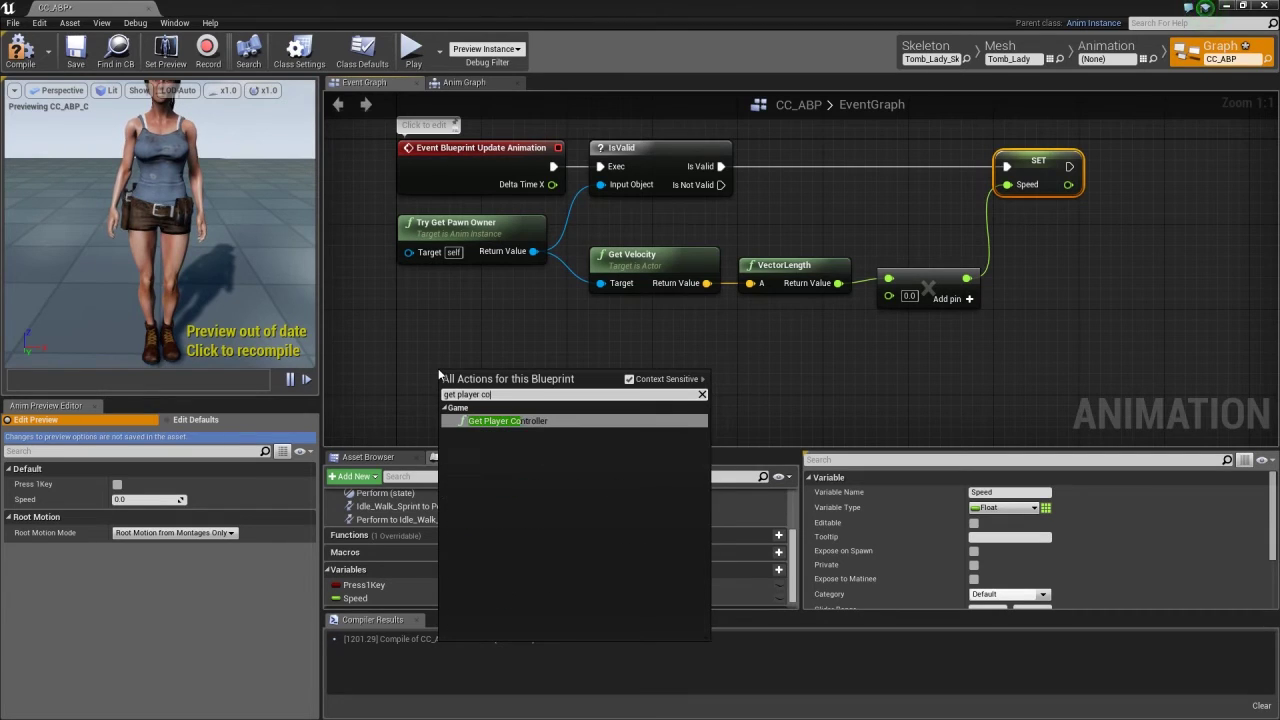
pyautogui.write('ntro')
pyautogui.press('Return')
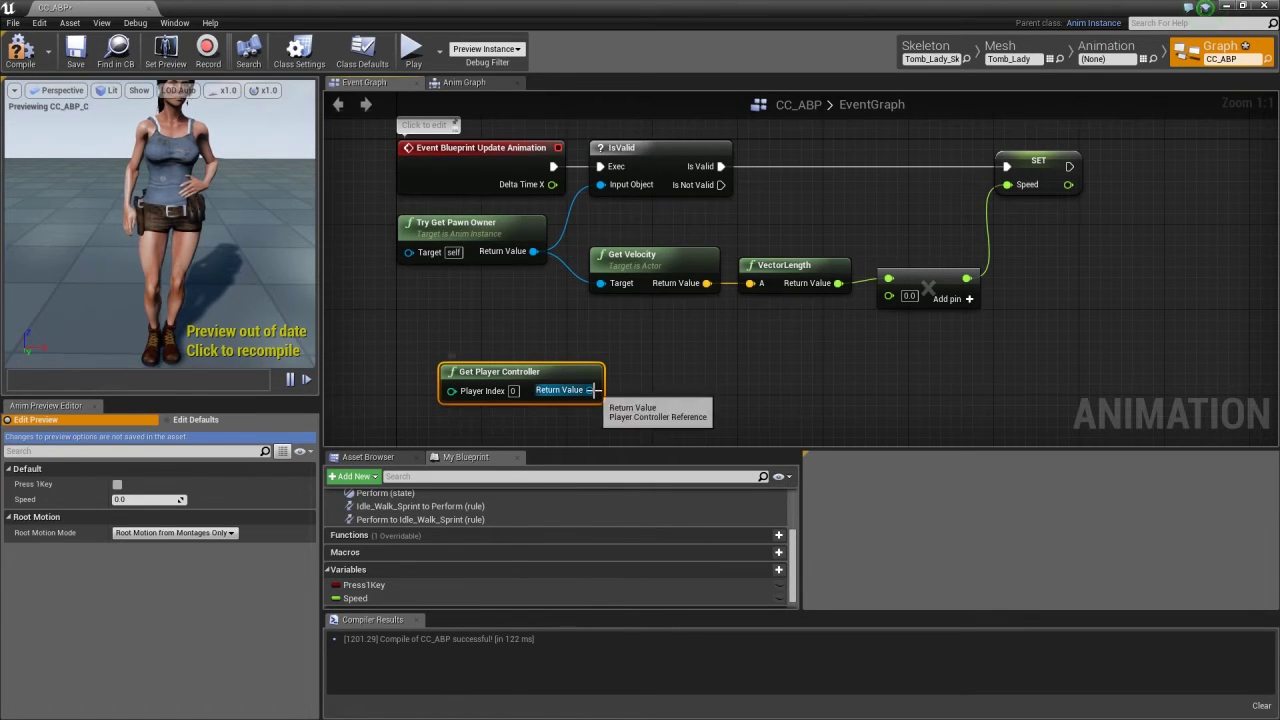
# Add an Is Input Key Down node targeting Get Player Controller's Return Value and set its Key to keyboard 1.
pyautogui.moveTo(590, 390); pyautogui.dragTo(673, 382)
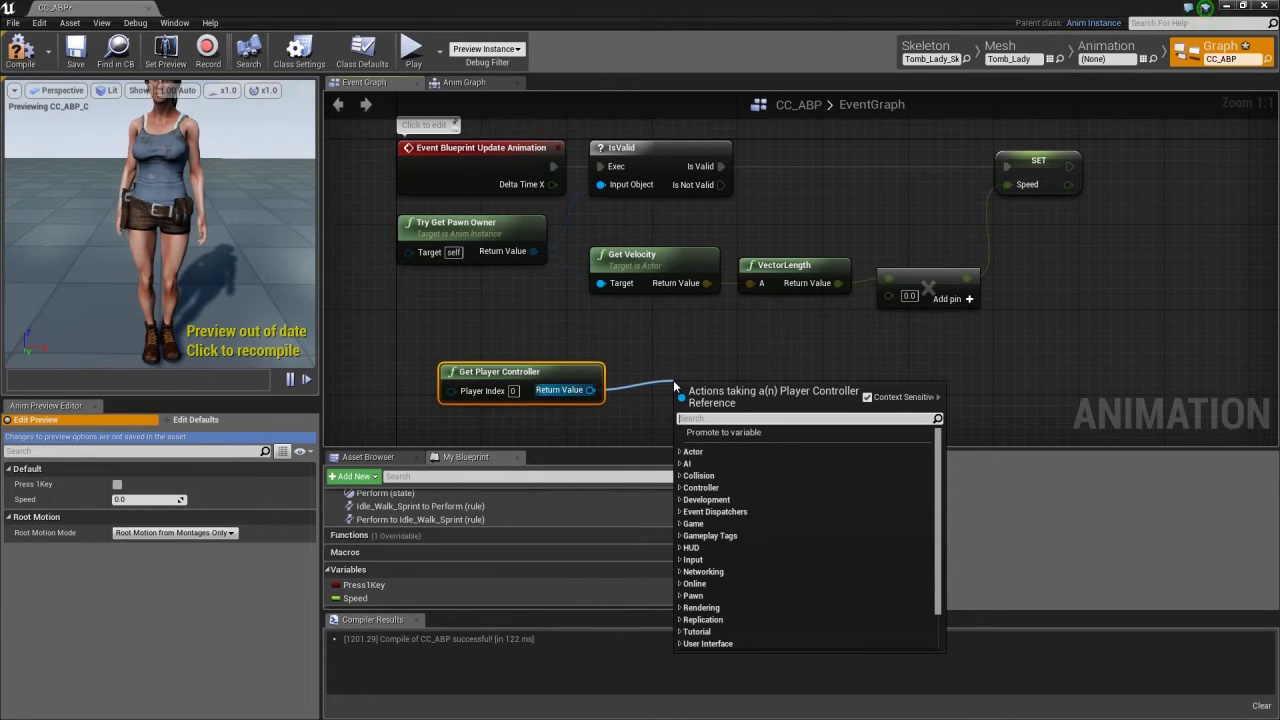
pyautogui.write('is input key')
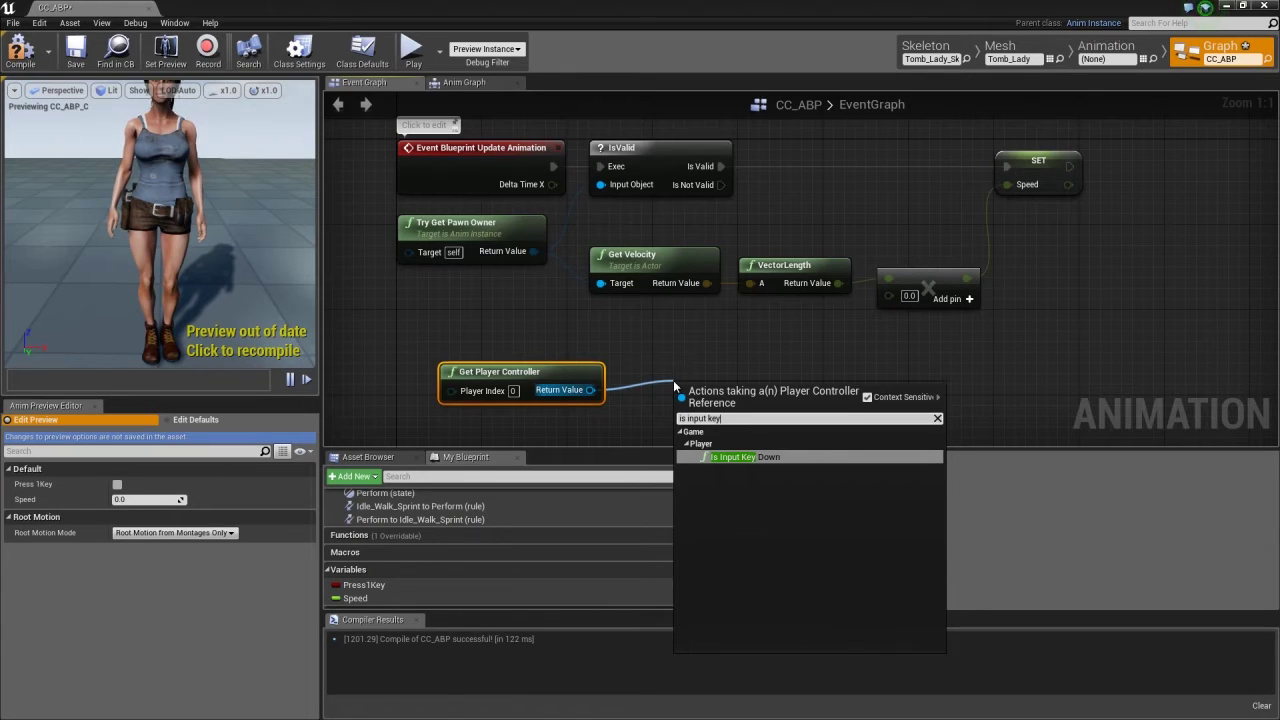
pyautogui.press('Return')
pyautogui.moveTo(745, 389); pyautogui.dragTo(730, 352)
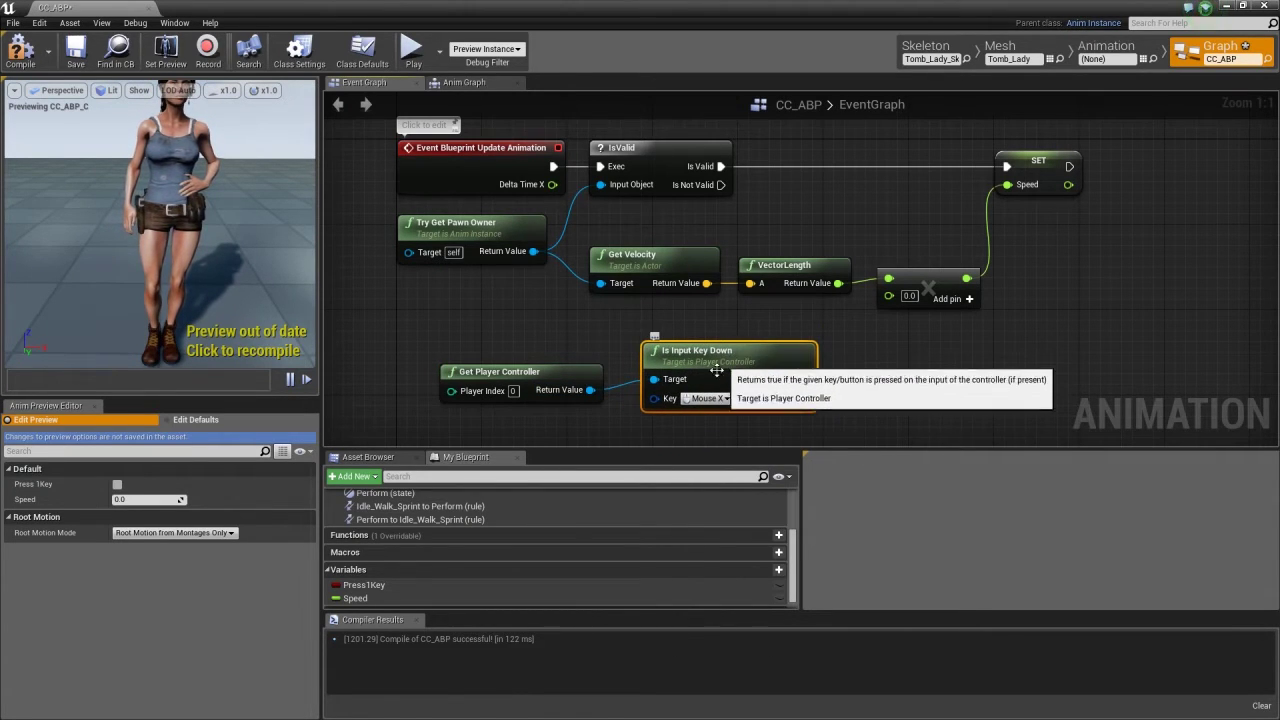
pyautogui.click(728, 398)
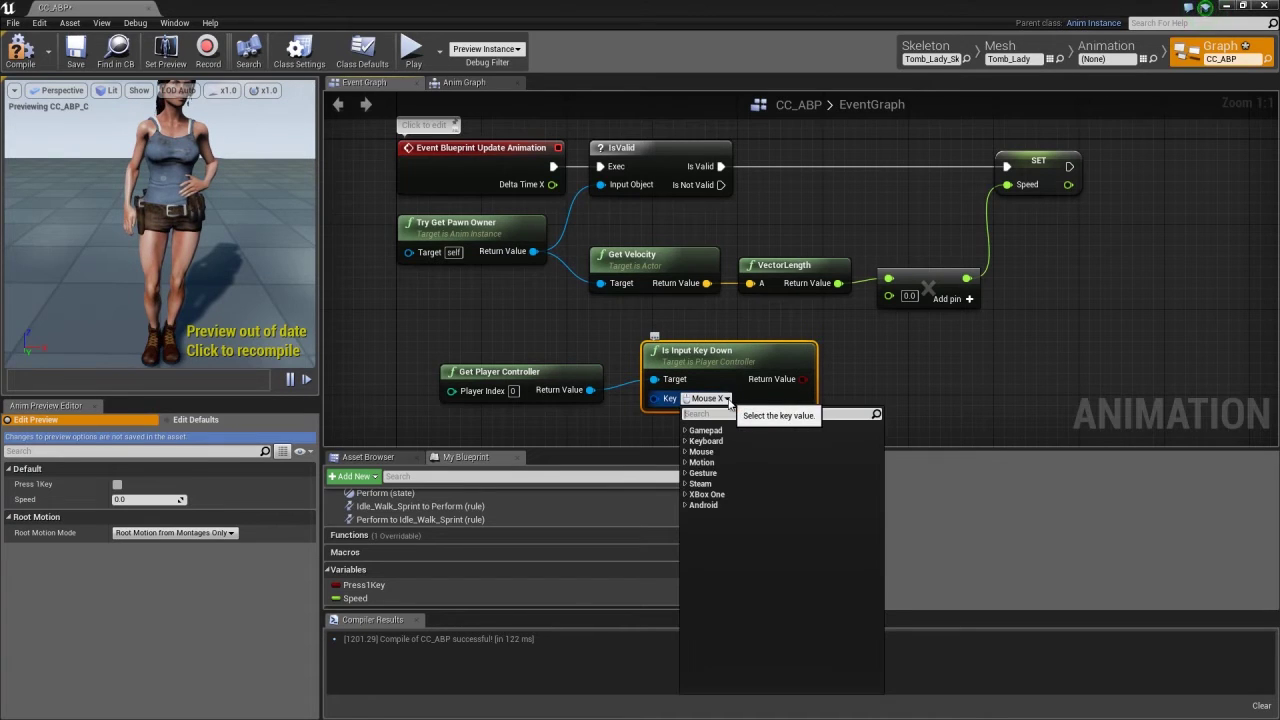
pyautogui.click(686, 442)
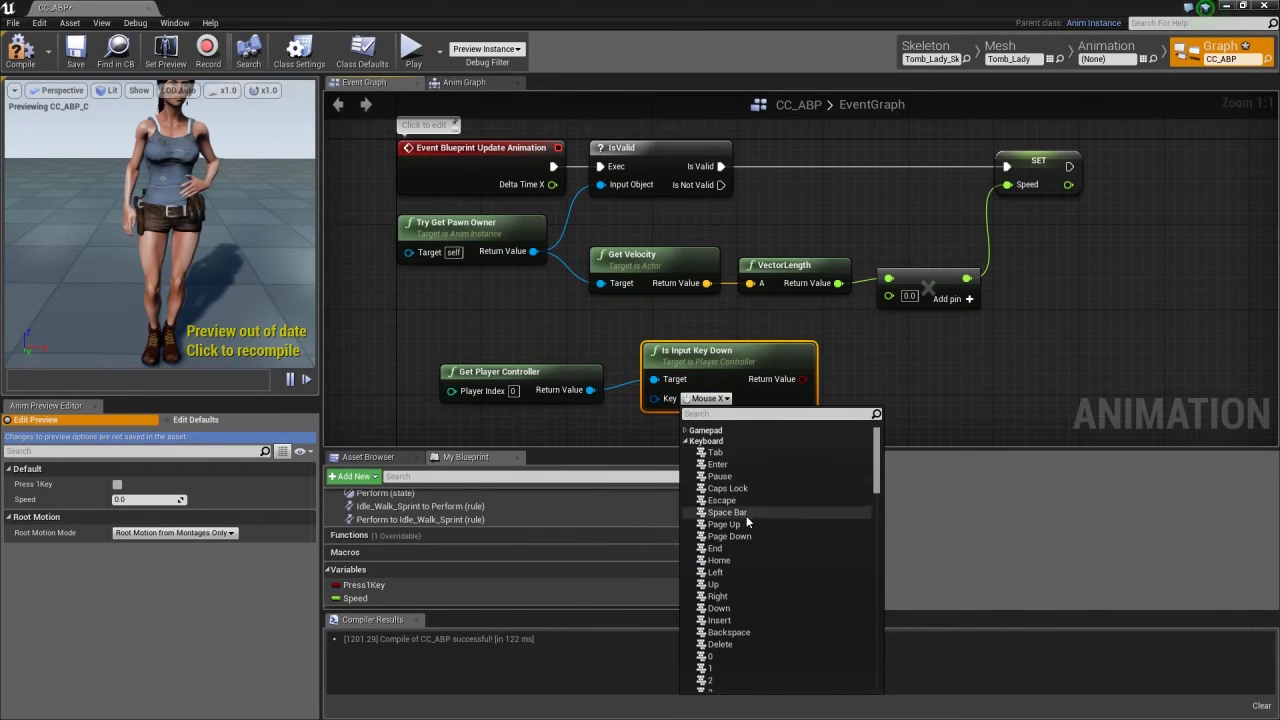
pyautogui.scroll(-3, 762, 533)
pyautogui.click(724, 583)
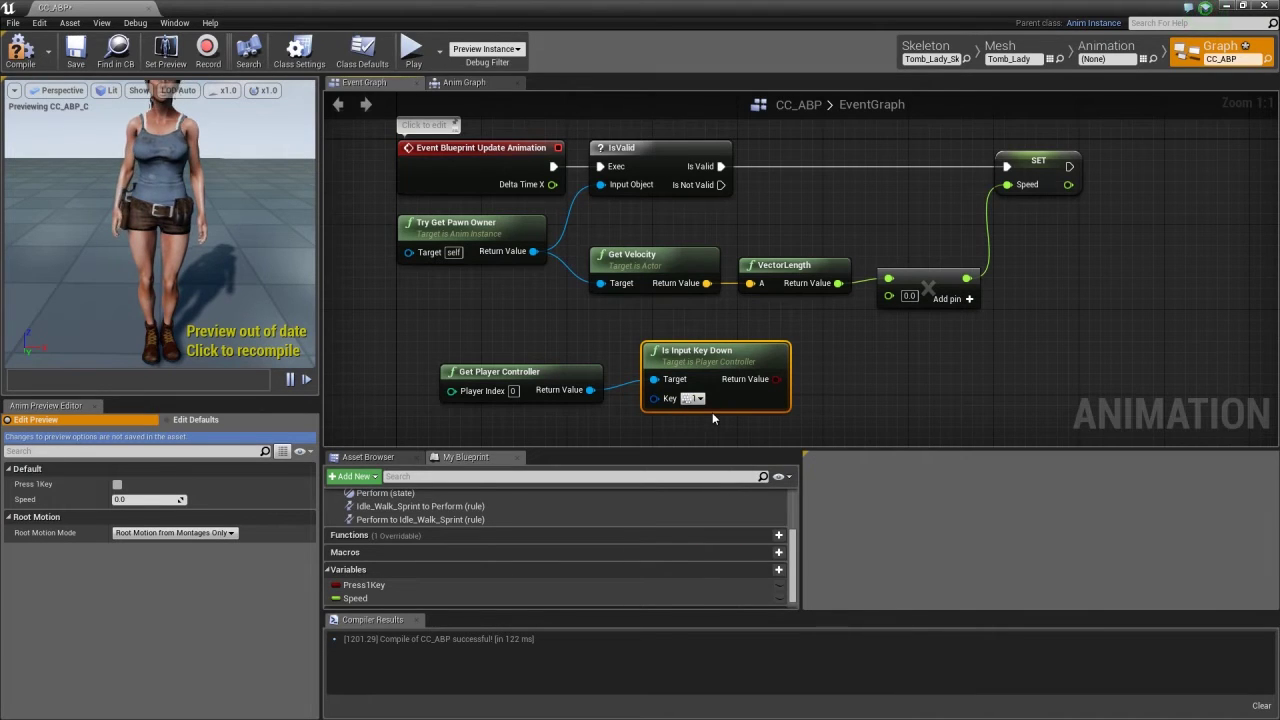
# Feed Is Input Key Down's Return Value into a new Set Press 1Key node and execute it after Set Speed.
pyautogui.moveTo(776, 379); pyautogui.dragTo(872, 379)
pyautogui.write('set')
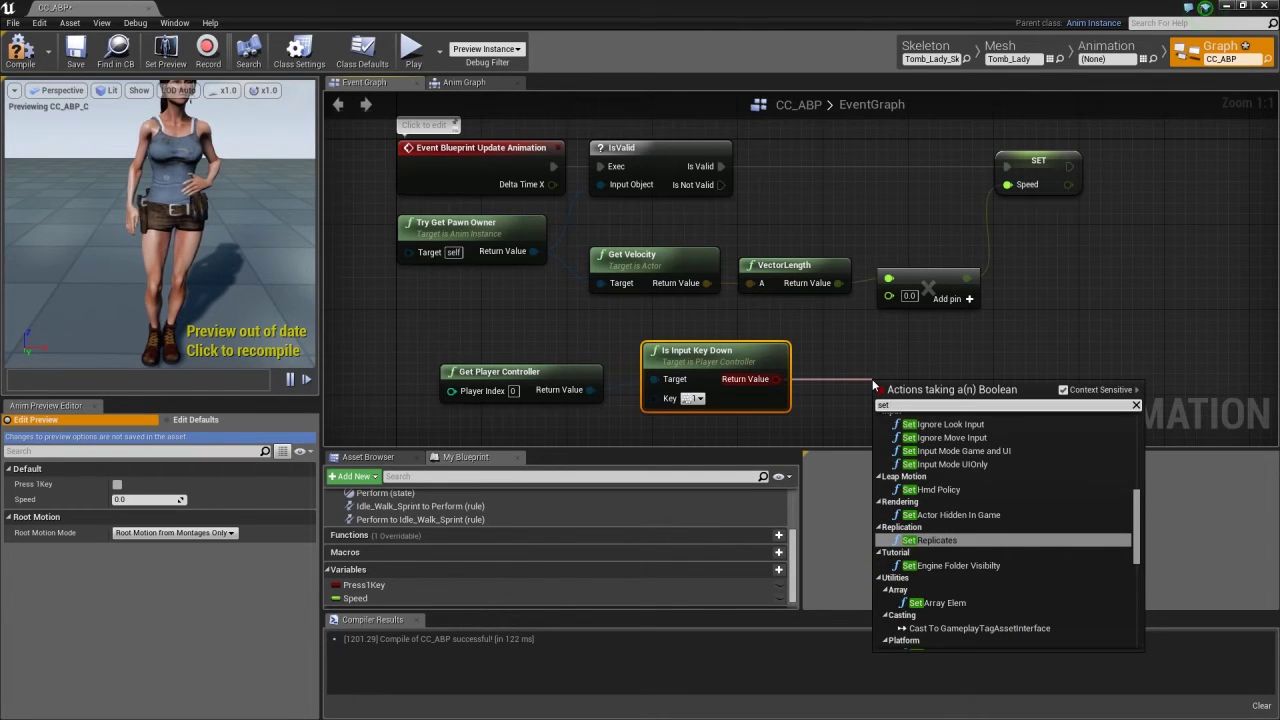
pyautogui.write(' pre')
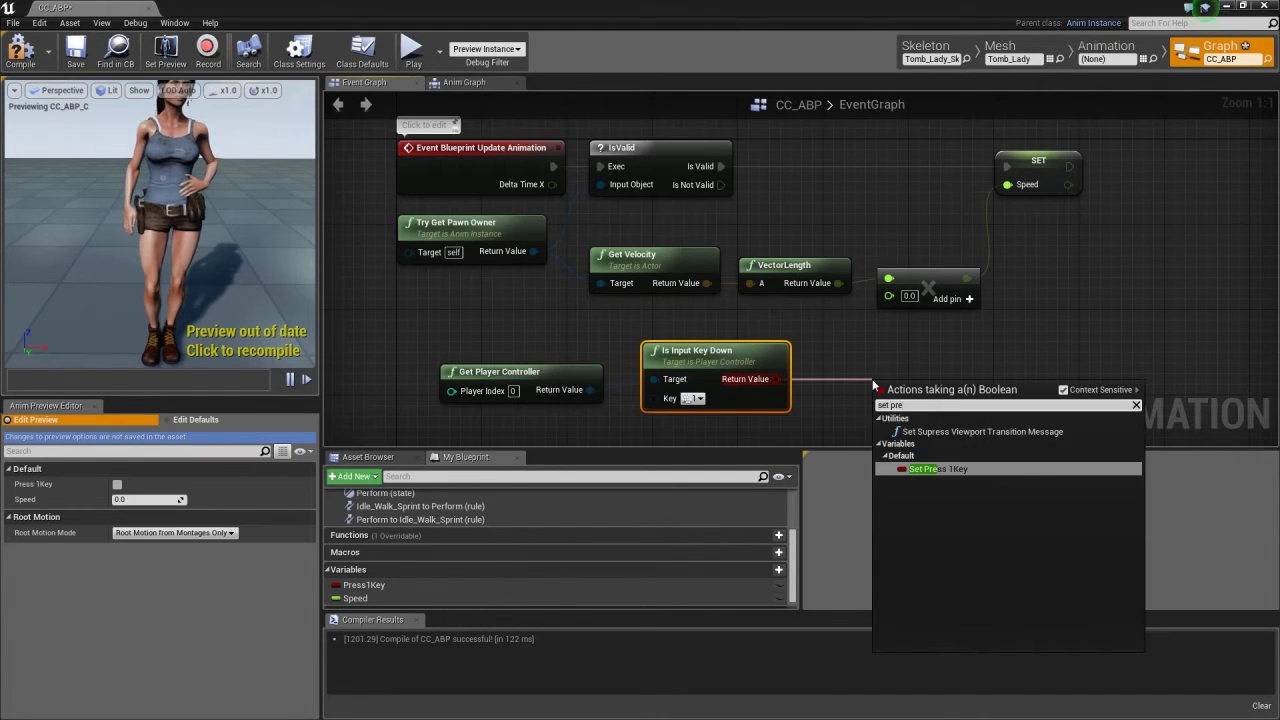
pyautogui.click(952, 468)
pyautogui.moveTo(916, 390); pyautogui.dragTo(1012, 368)
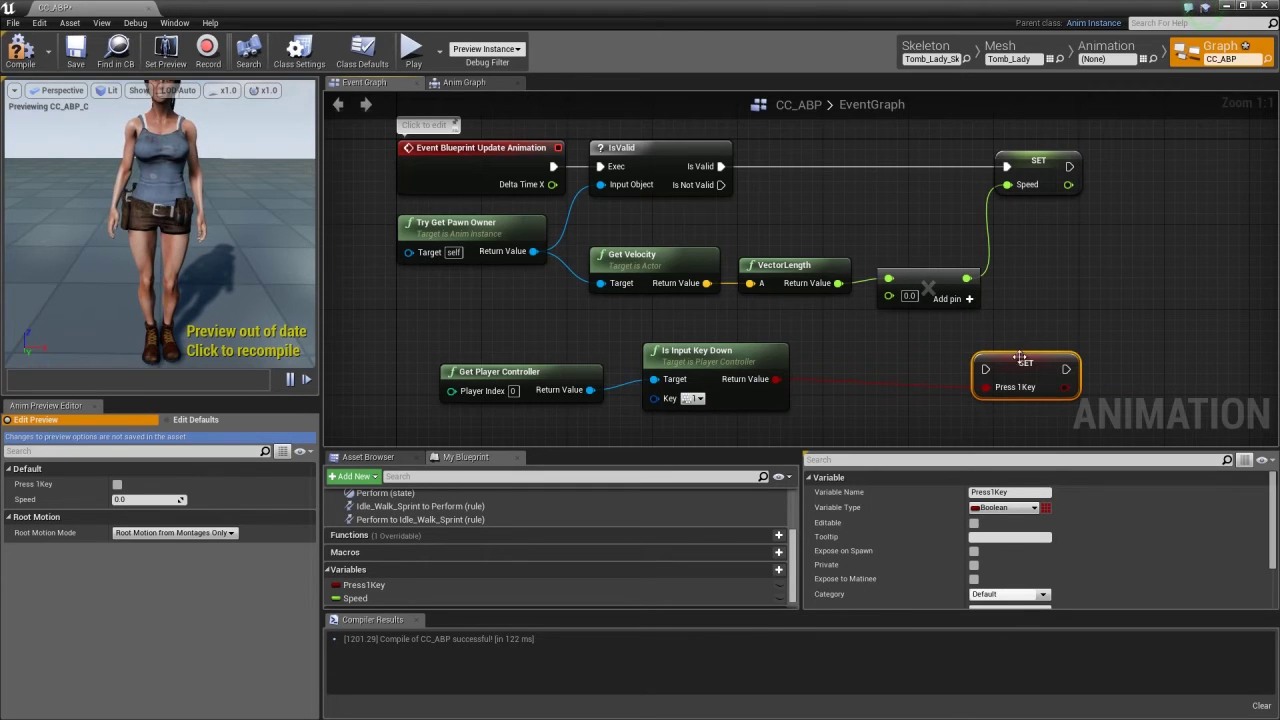
pyautogui.moveTo(1021, 360); pyautogui.dragTo(1117, 350)
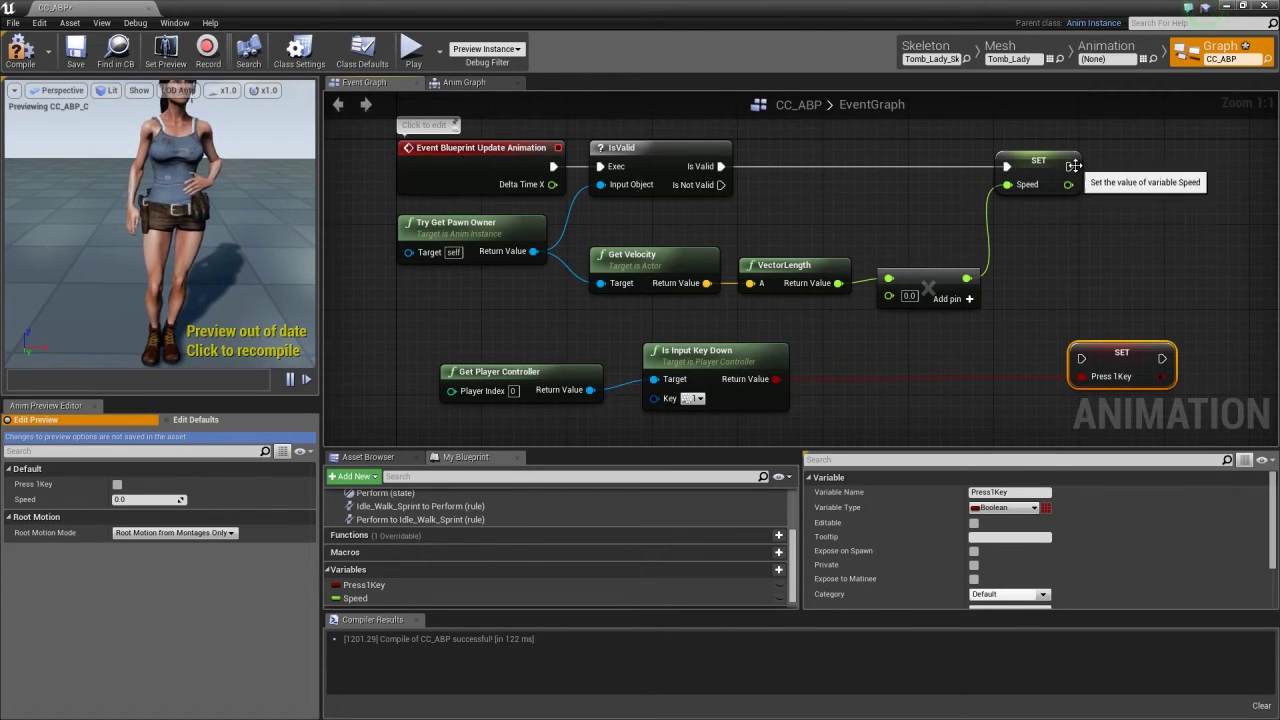
pyautogui.moveTo(1073, 166); pyautogui.dragTo(1081, 358)
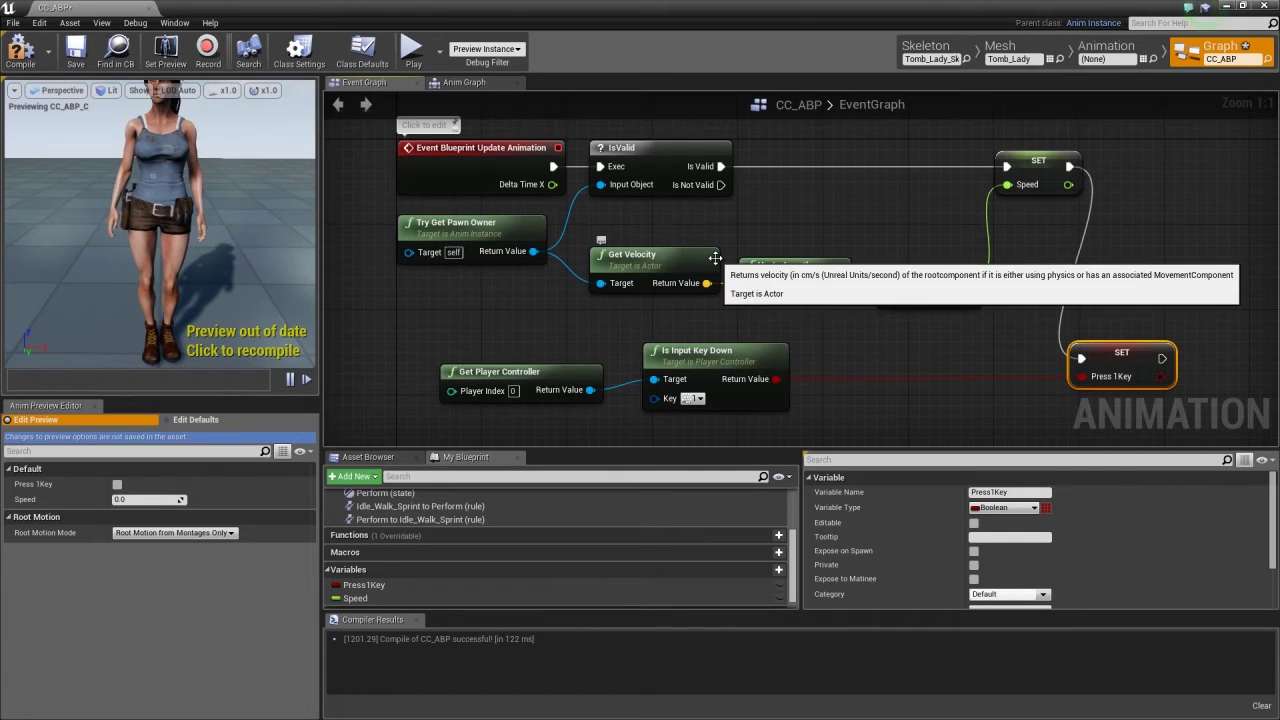
# Compile and save CC_ABP, and switch back to the level editor.
pyautogui.click(20, 50)
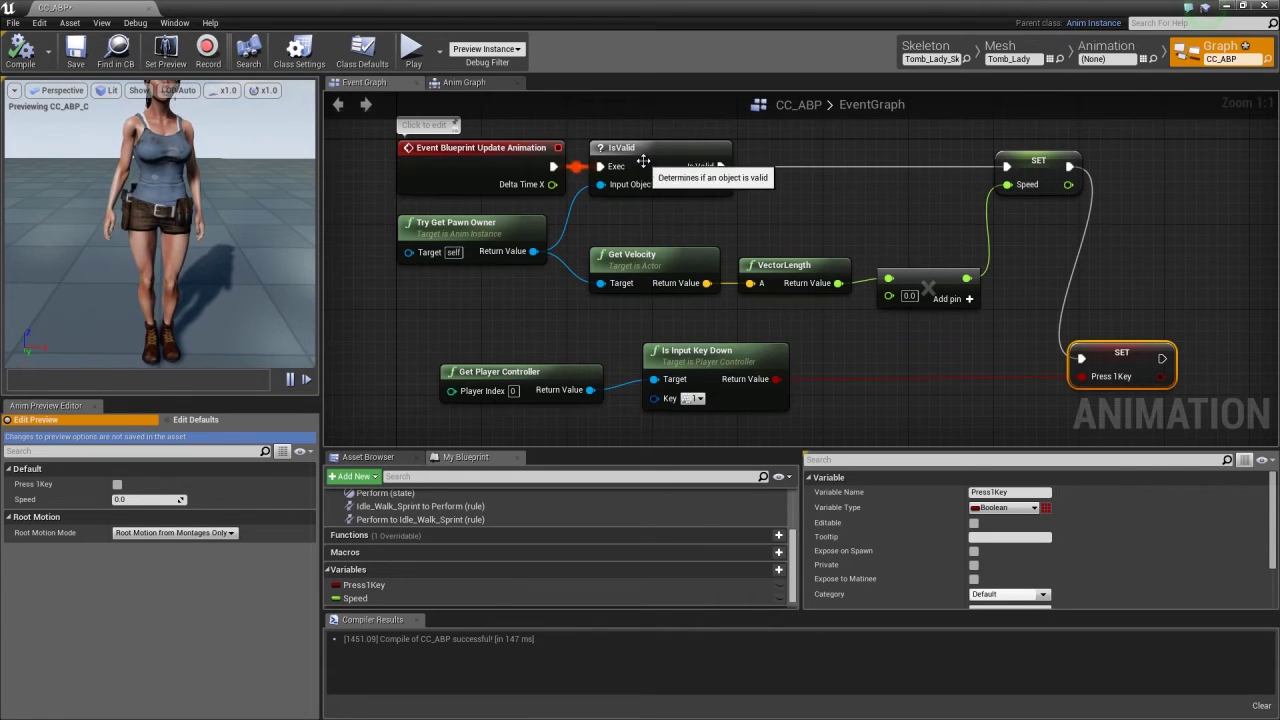
pyautogui.click(77, 52)
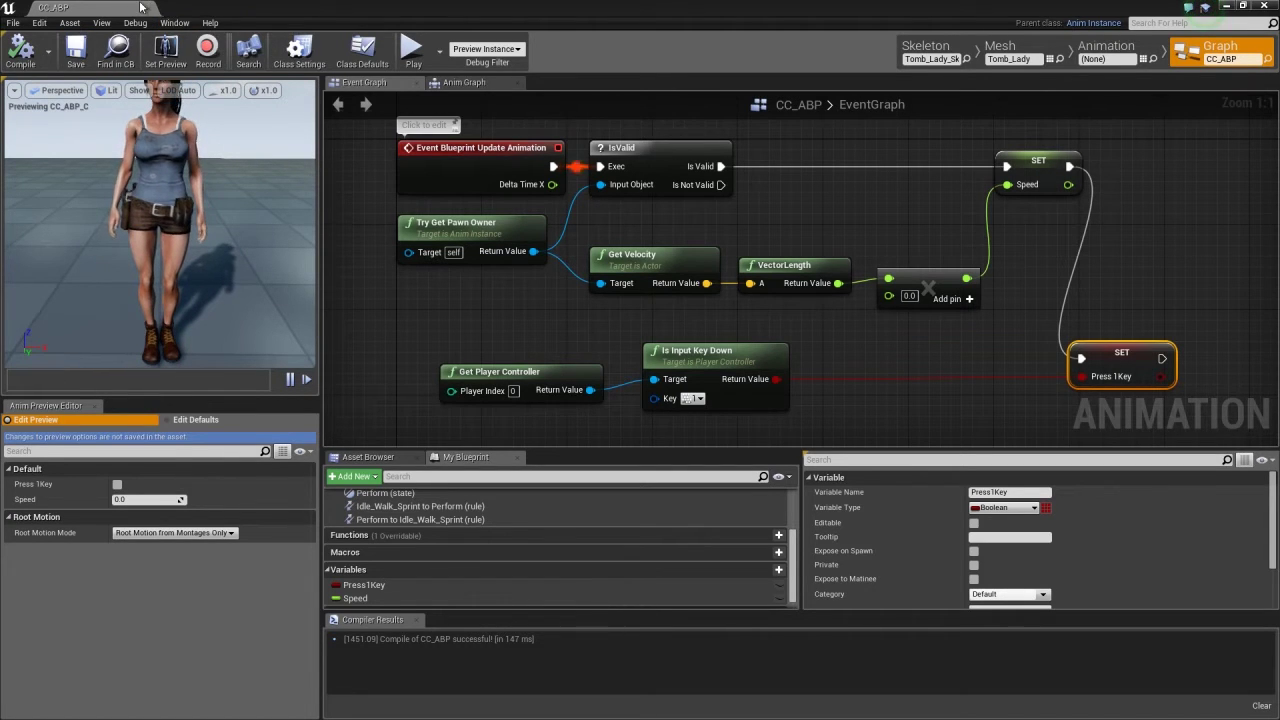
pyautogui.hotkey('alt', 'Tab')
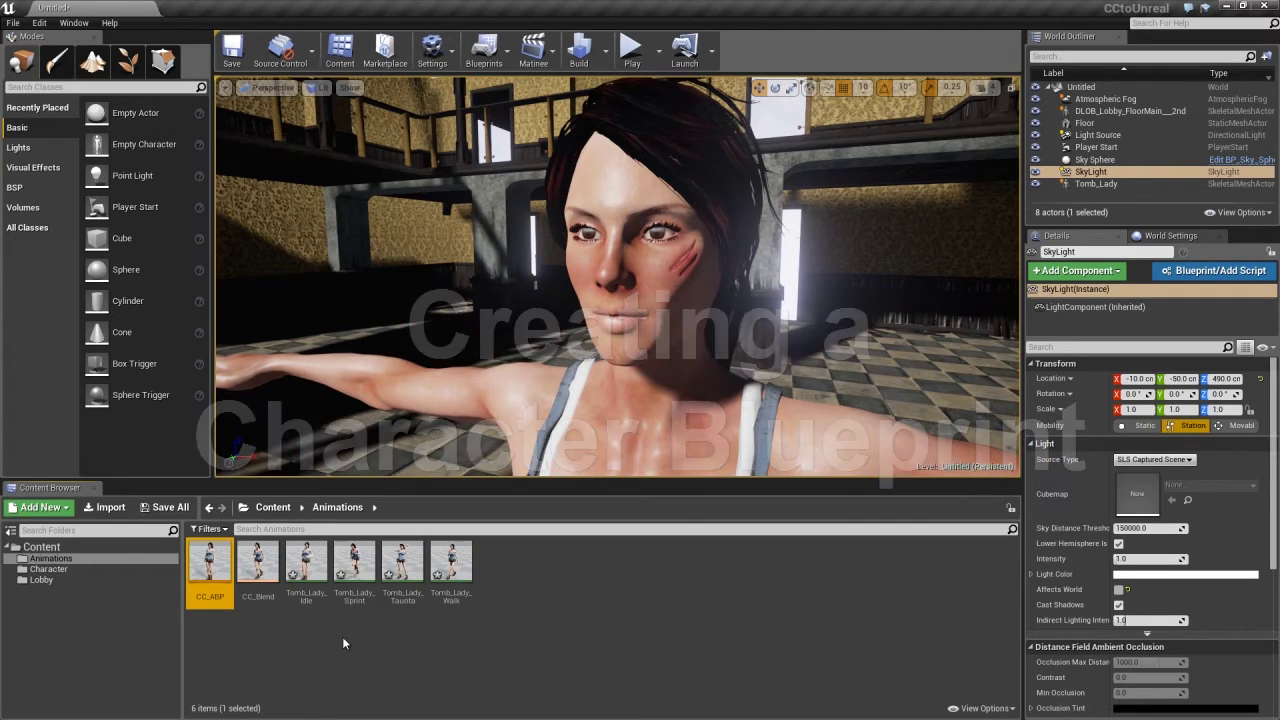
# Open the Engine Input page of the Project Settings.
pyautogui.click(445, 62)
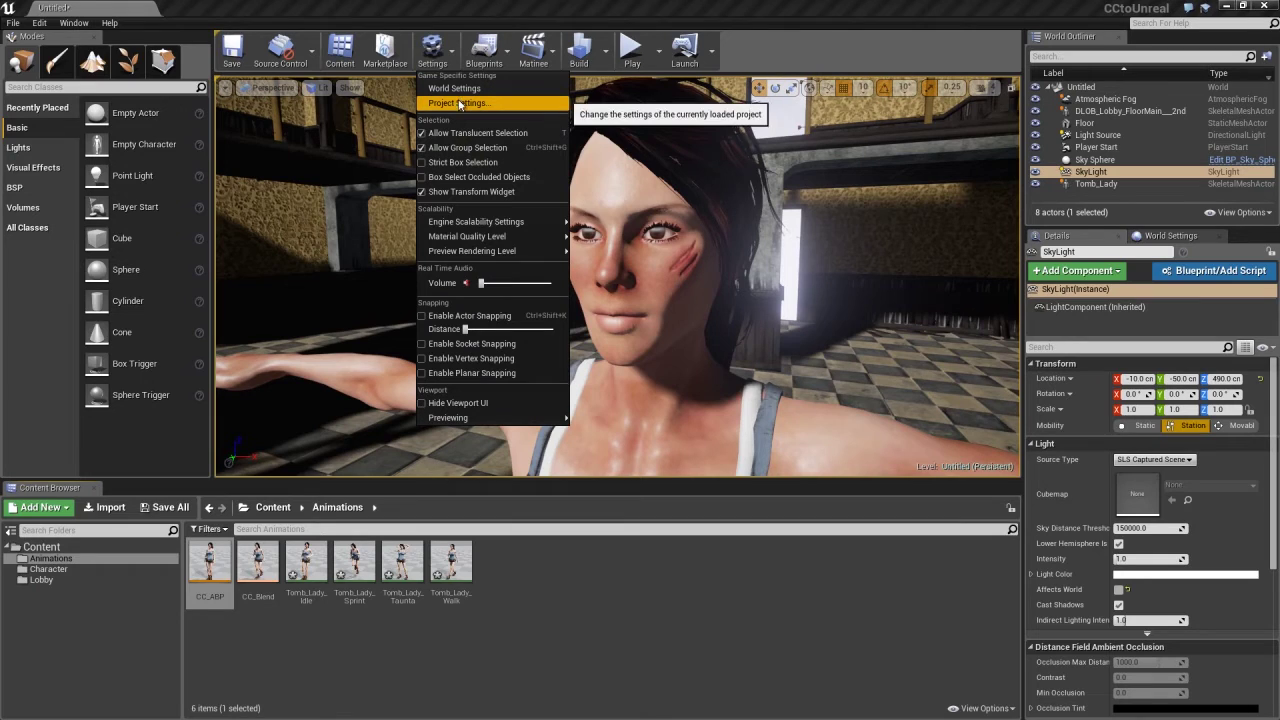
pyautogui.click(458, 104)
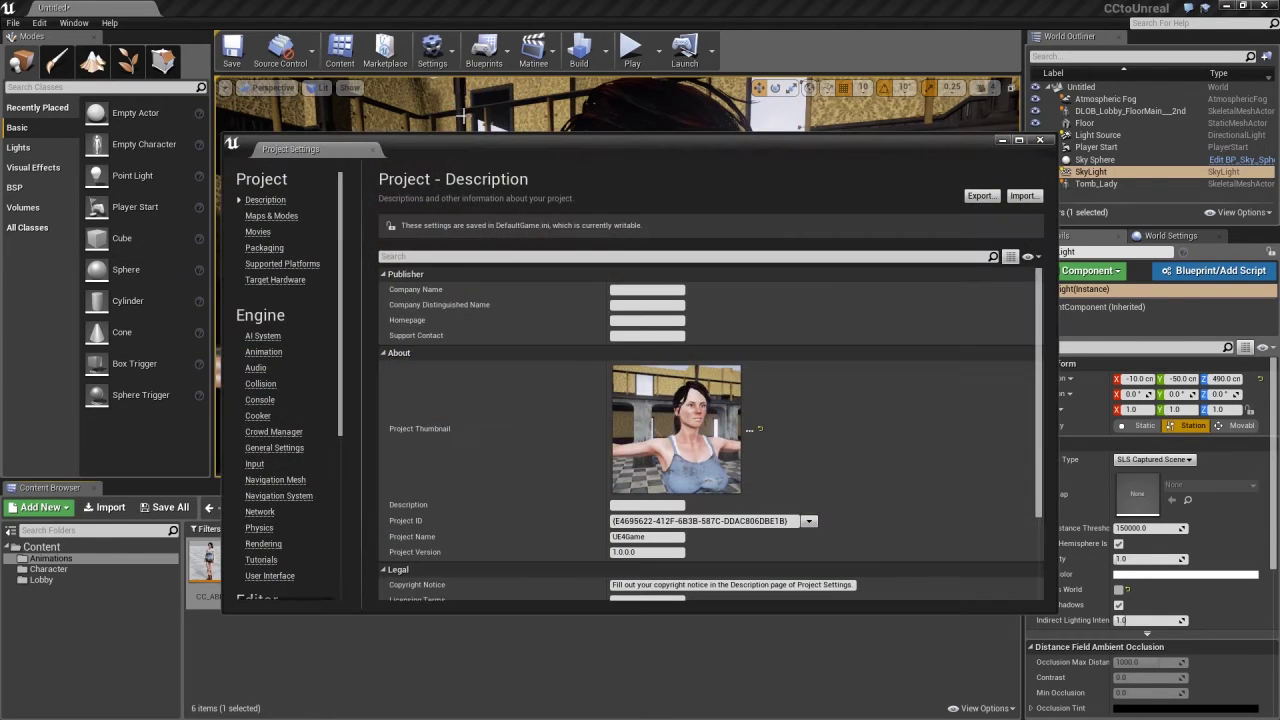
pyautogui.click(256, 466)
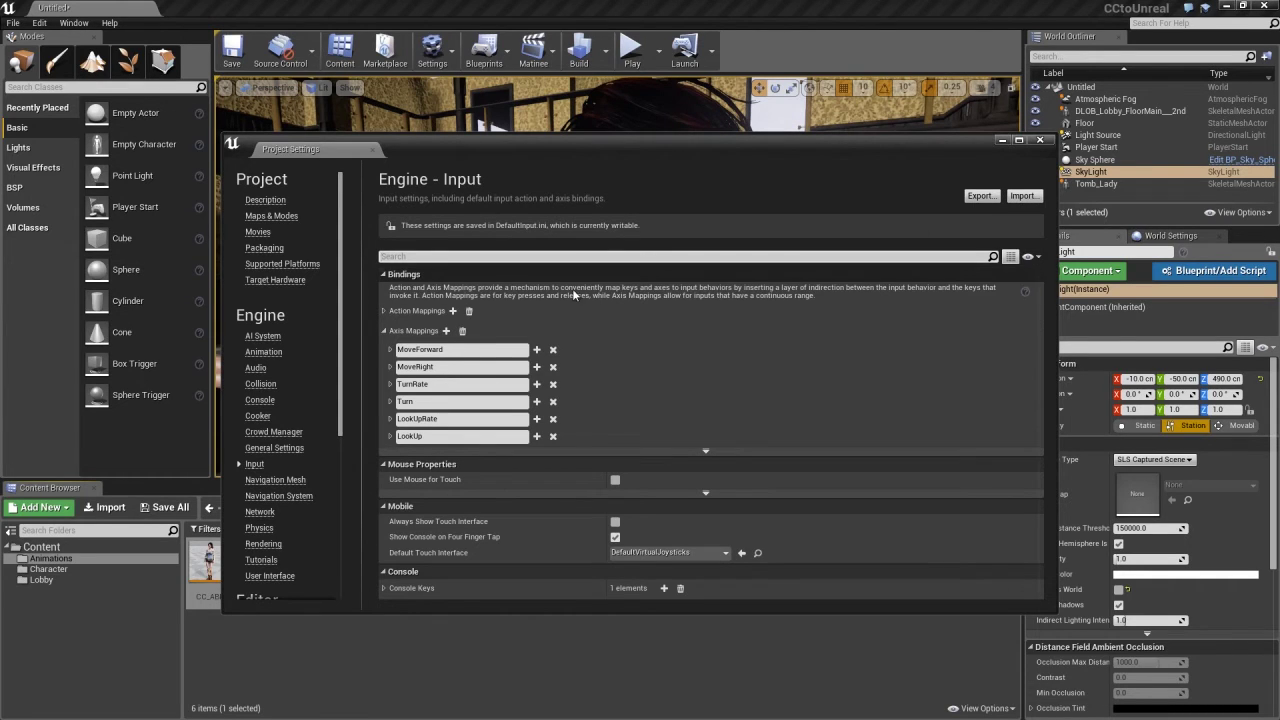
pyautogui.click(1022, 196)
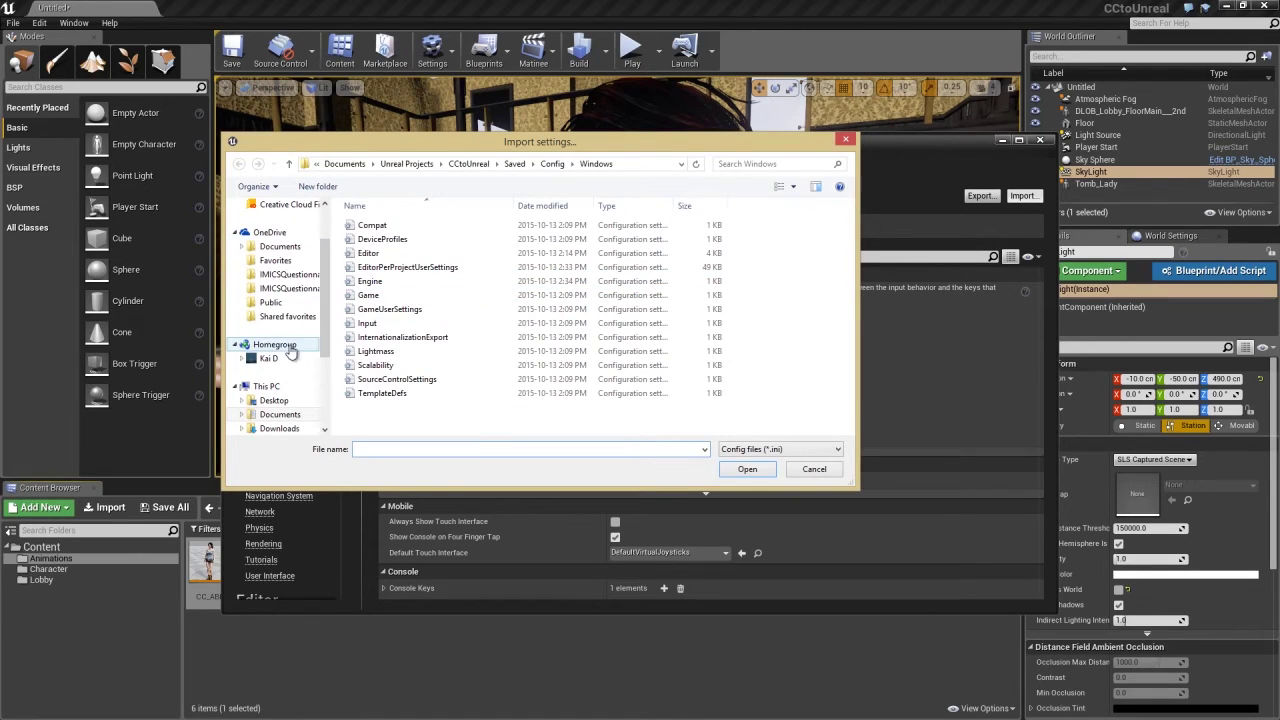
pyautogui.scroll(2, 326, 320)
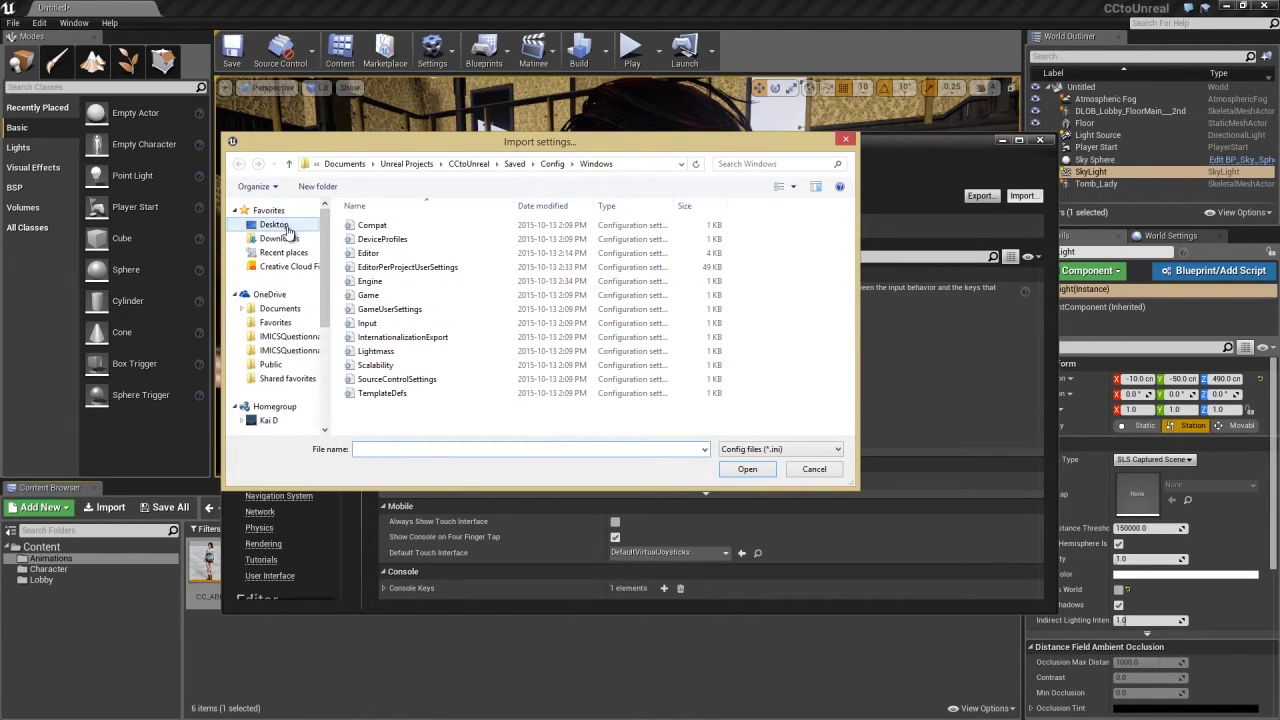
pyautogui.click(274, 224)
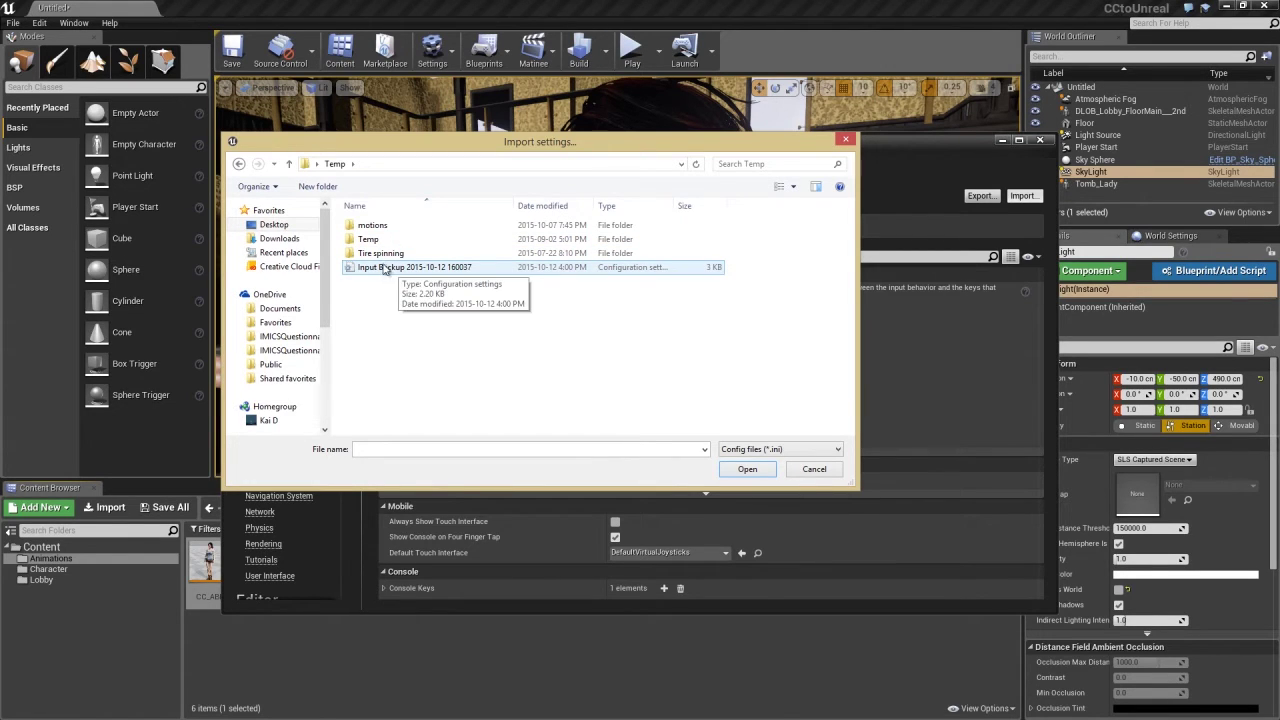
pyautogui.click(818, 468)
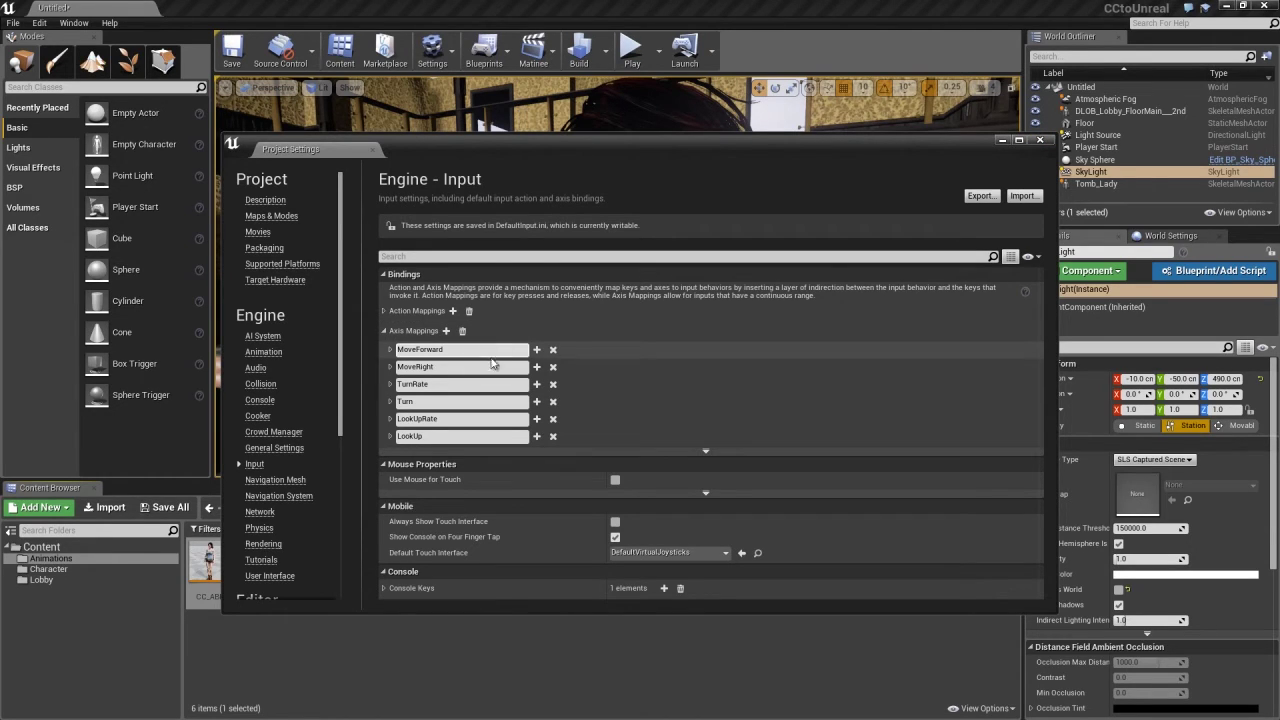
# Examine the keys and scales assigned to the MoveForward axis mapping, and close the Project Settings.
pyautogui.click(390, 349)
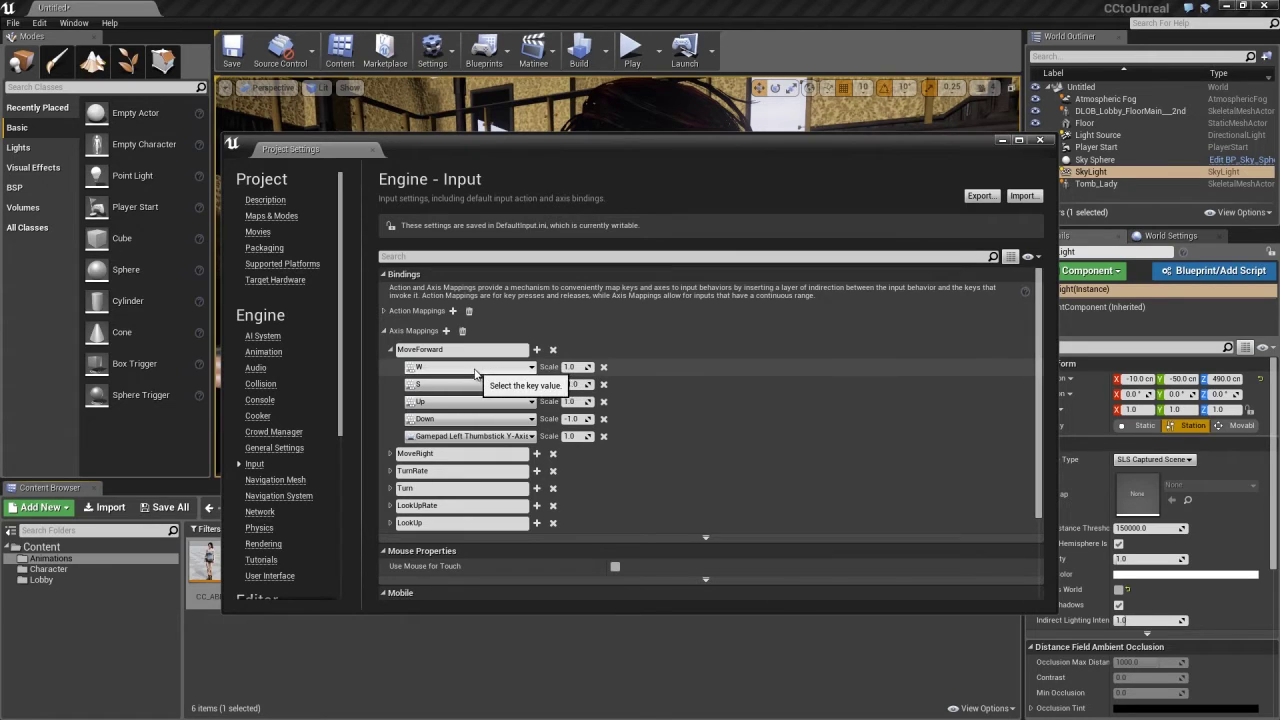
pyautogui.click(390, 349)
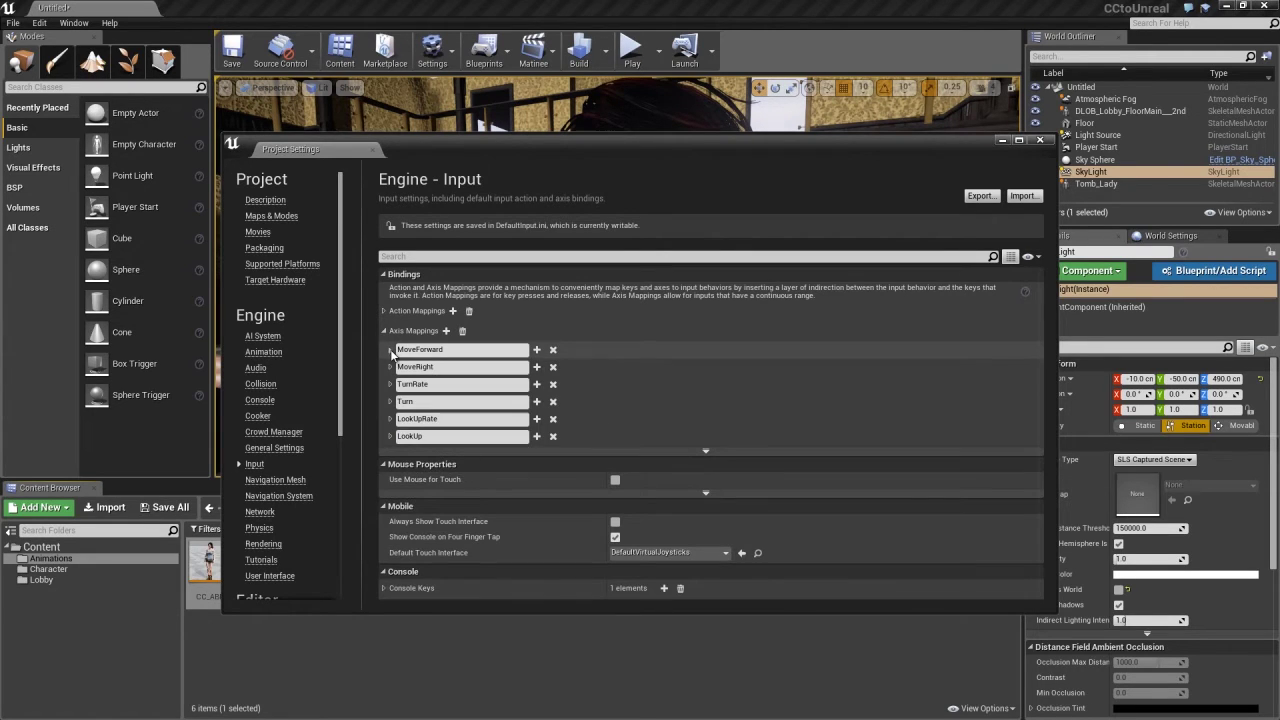
pyautogui.click(1041, 141)
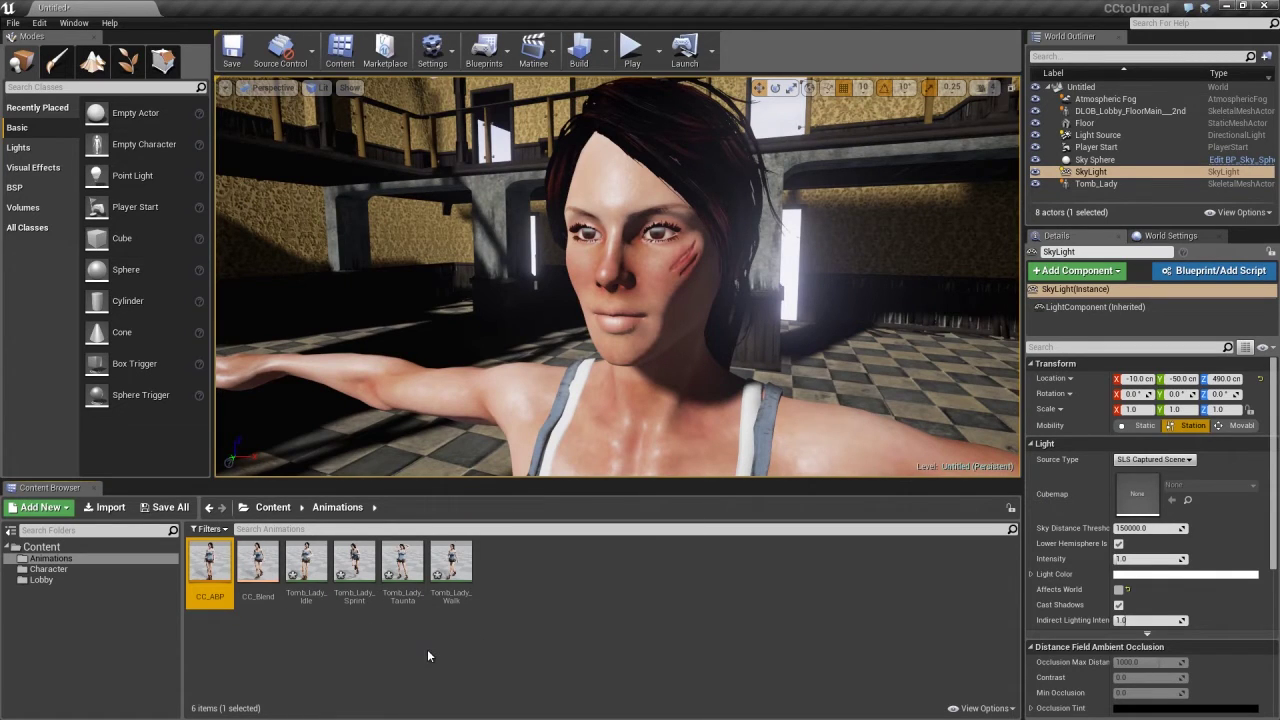
# Create a Blueprint Class with Character as parent in the Animations folder, name it CC_CBP, and open it.
pyautogui.rightClick(548, 608)
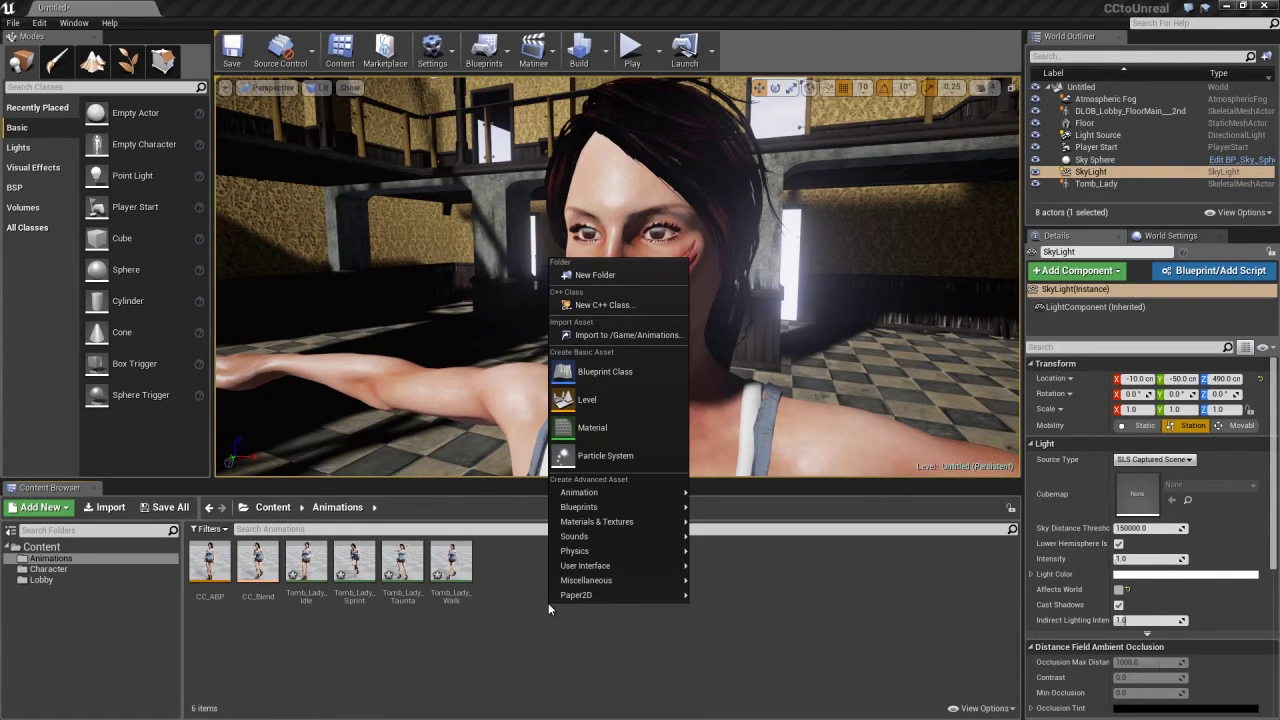
pyautogui.click(621, 380)
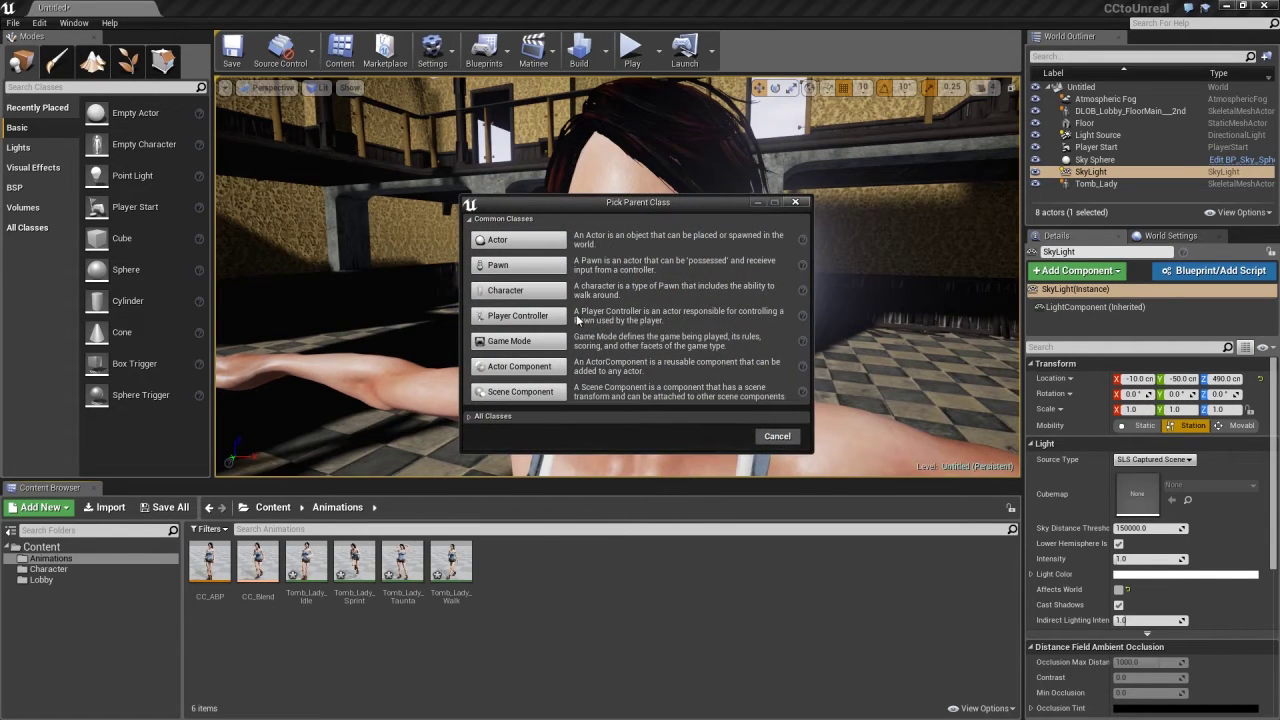
pyautogui.click(527, 291)
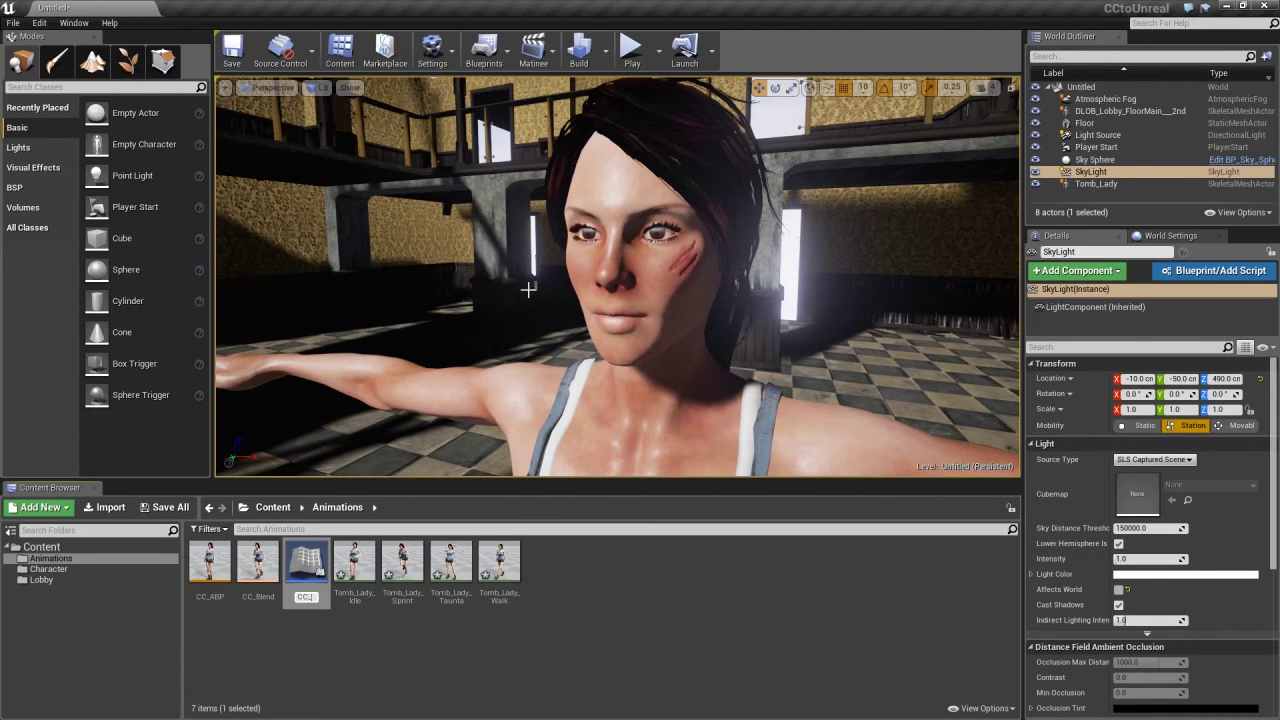
pyautogui.press('Return')
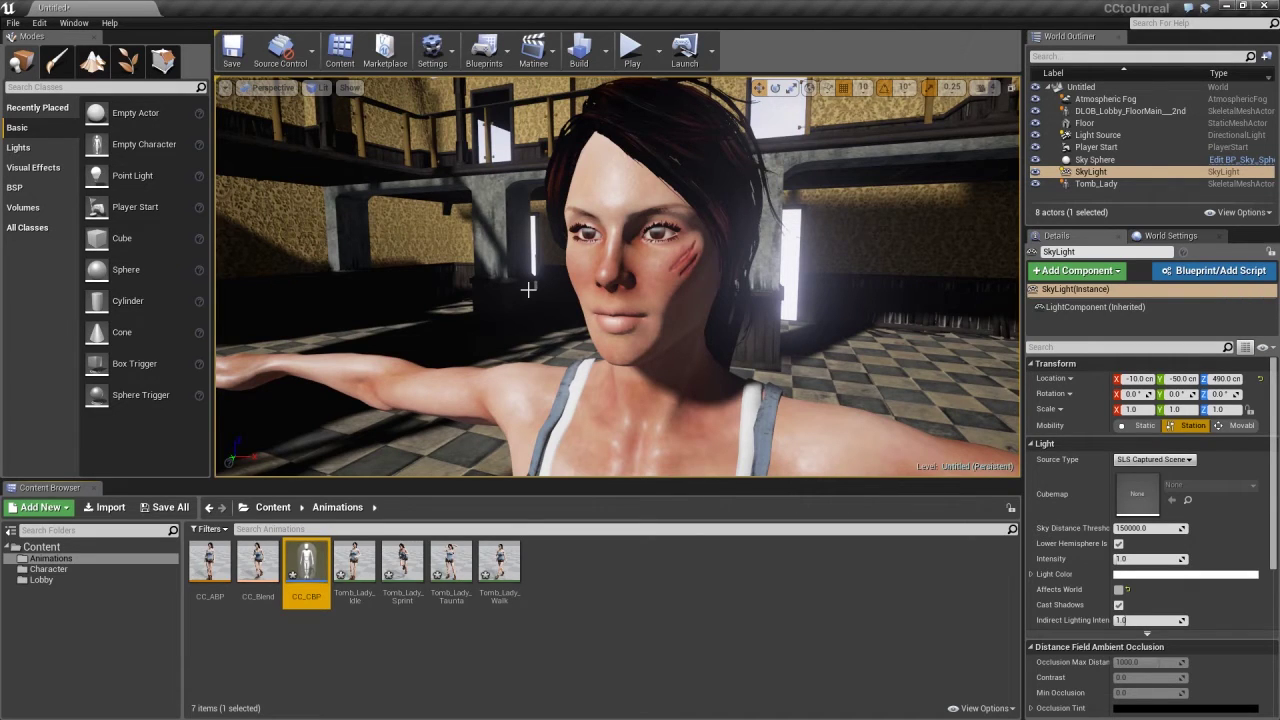
pyautogui.moveTo(318, 556)
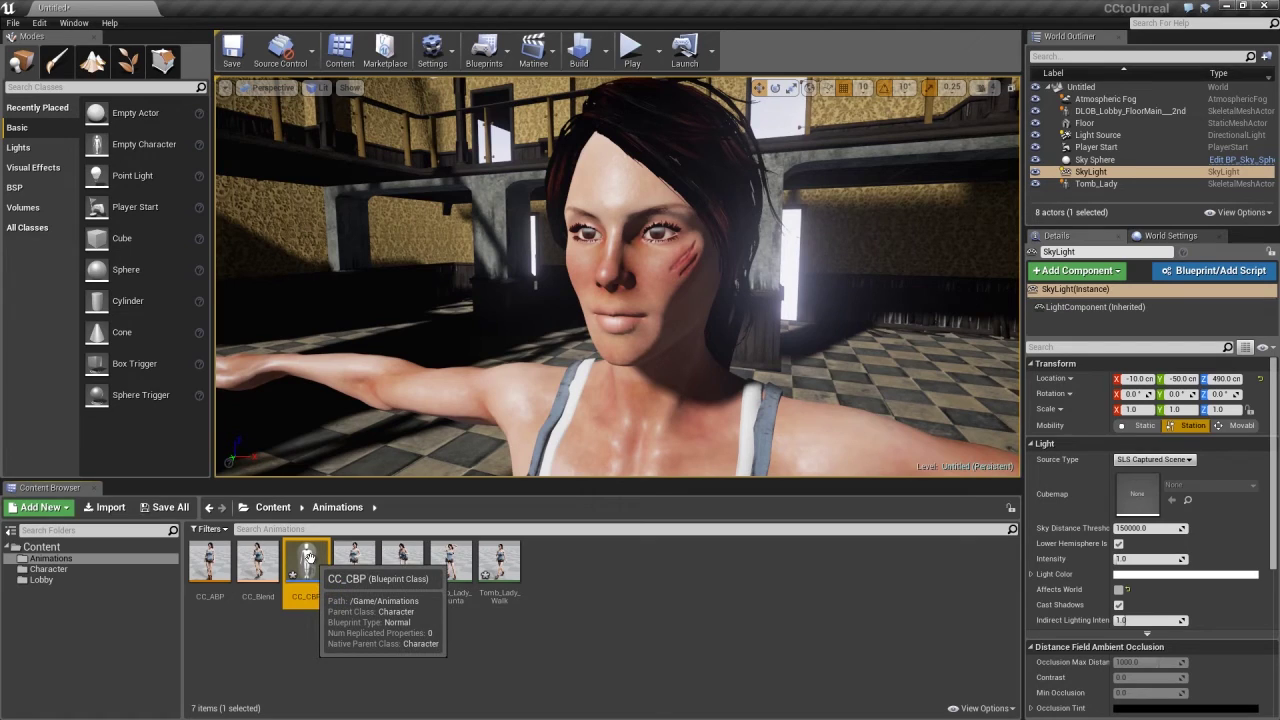
pyautogui.doubleClick(310, 557)
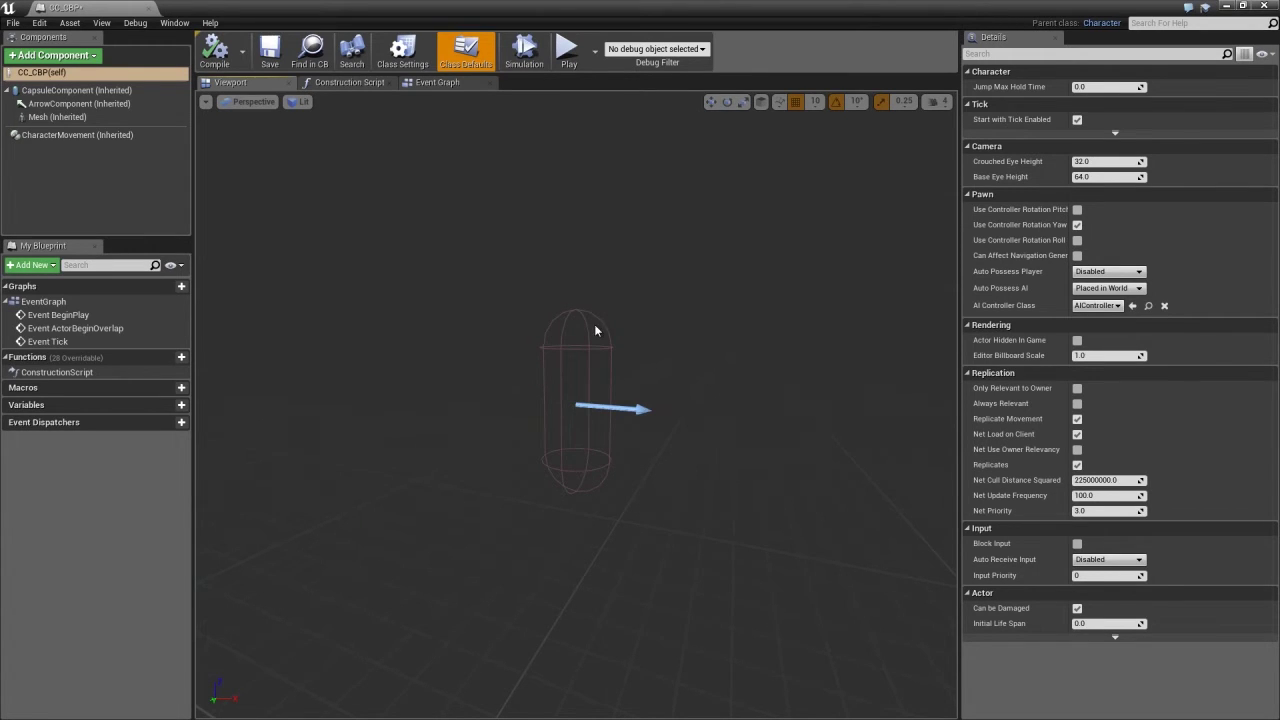
# Assign the Tomb_Lady skeletal mesh and the CC_ABP animation blueprint class to the inherited Mesh component.
pyautogui.click(58, 117)
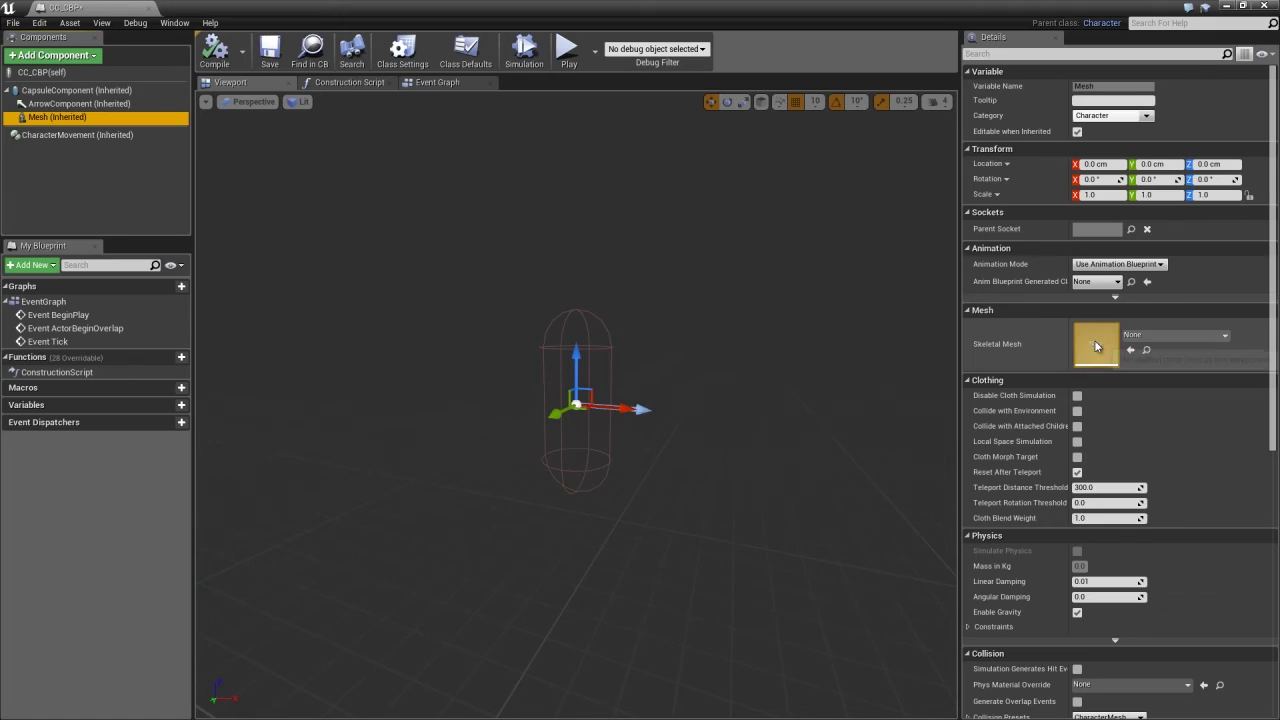
pyautogui.click(1145, 336)
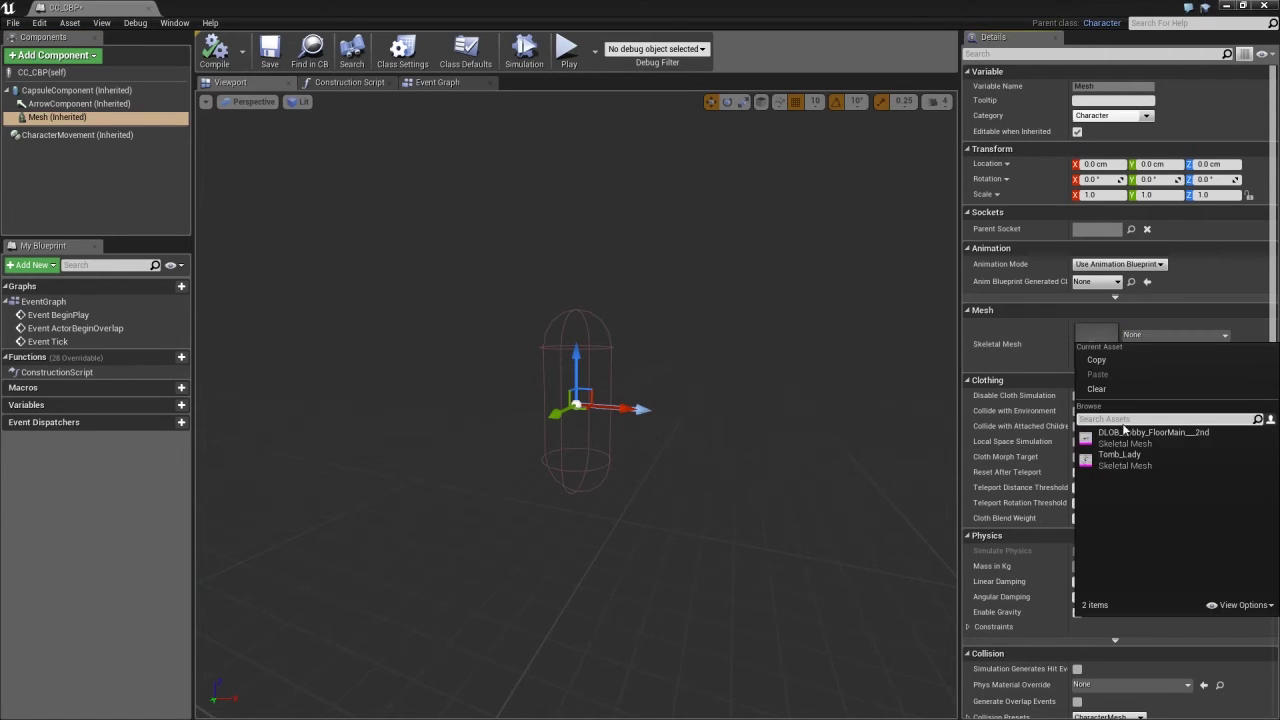
pyautogui.click(1124, 463)
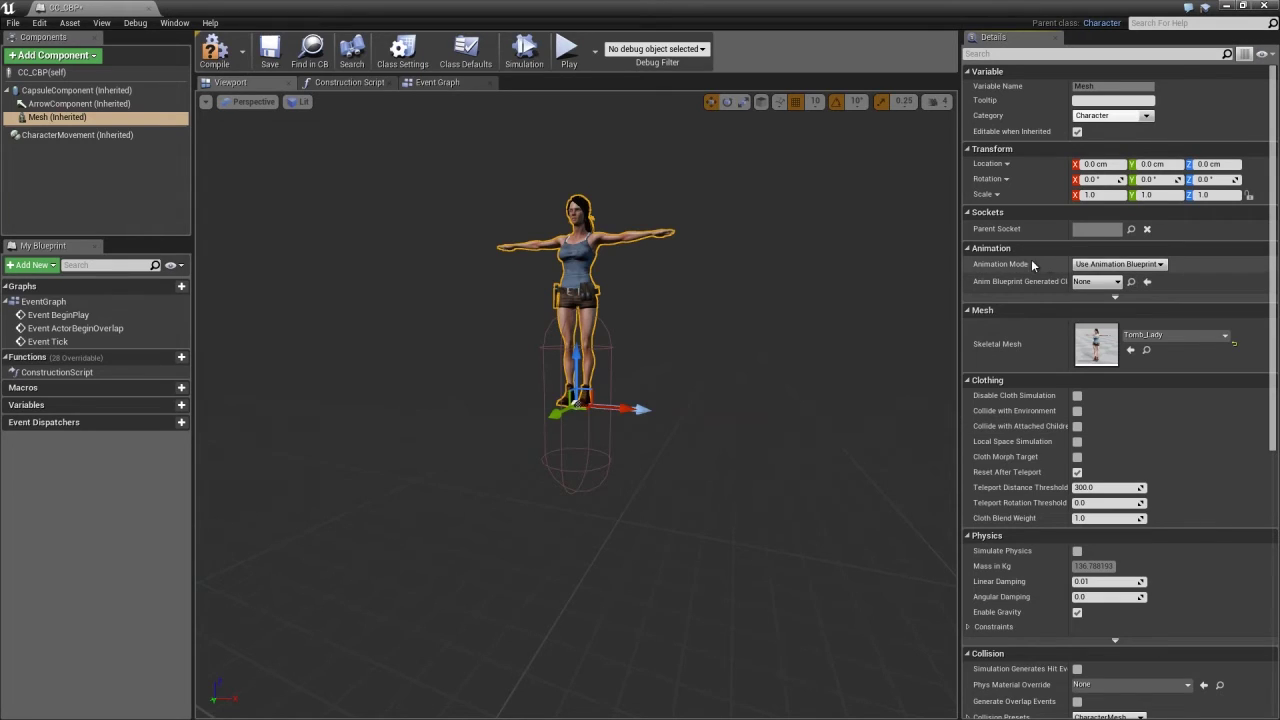
pyautogui.click(1130, 265)
pyautogui.click(1166, 280)
pyautogui.click(1116, 282)
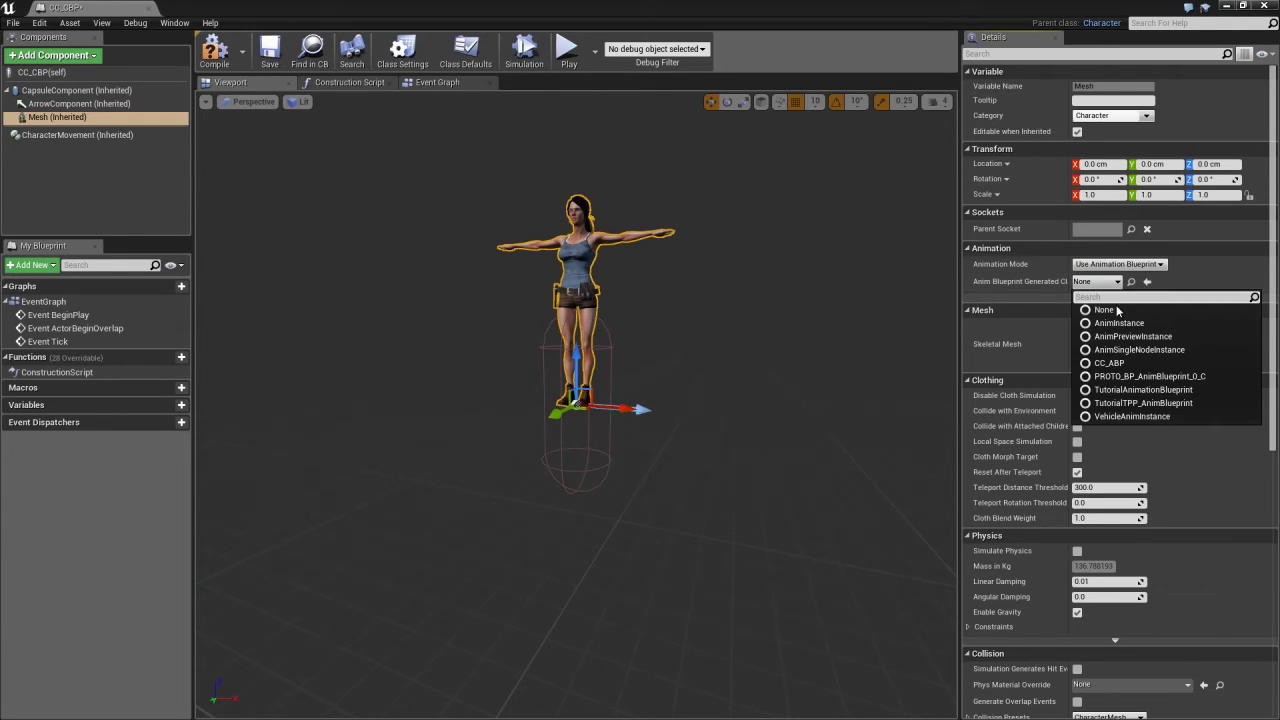
pyautogui.click(1109, 363)
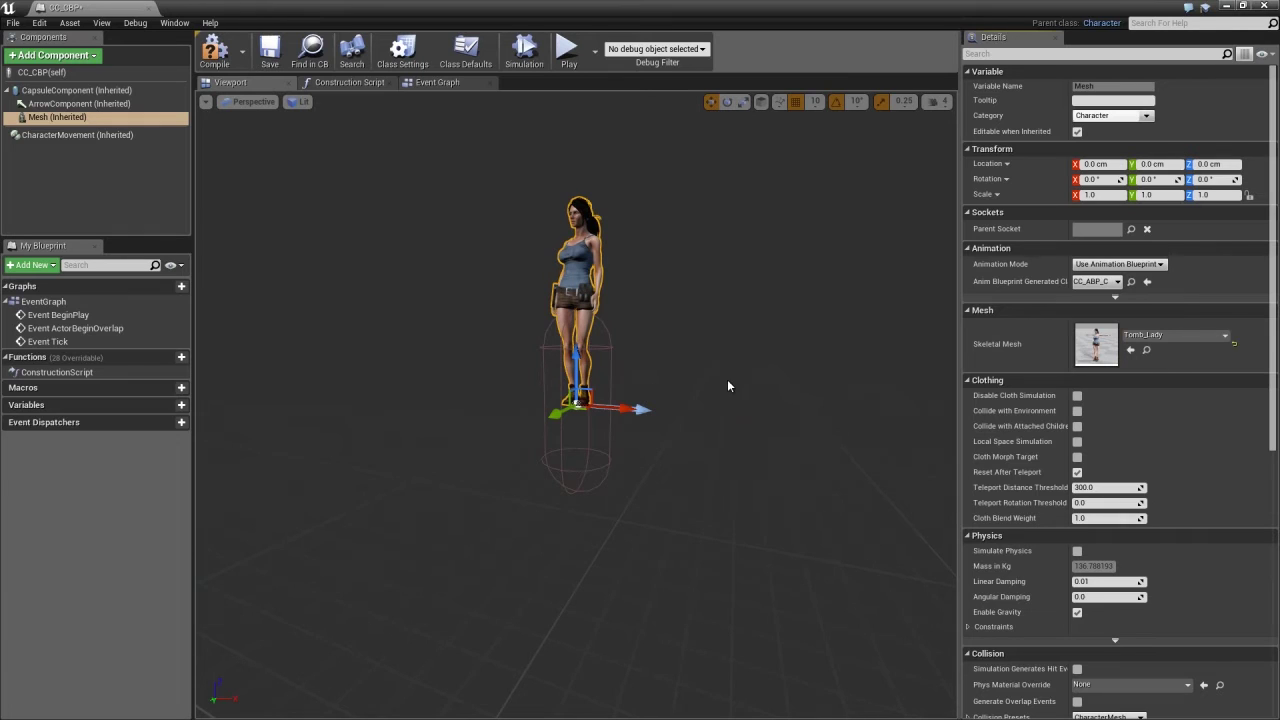
# Lower the character mesh to the base of the capsule with a Z location of -82 cm.
pyautogui.moveTo(561, 487); pyautogui.dragTo(633, 466)
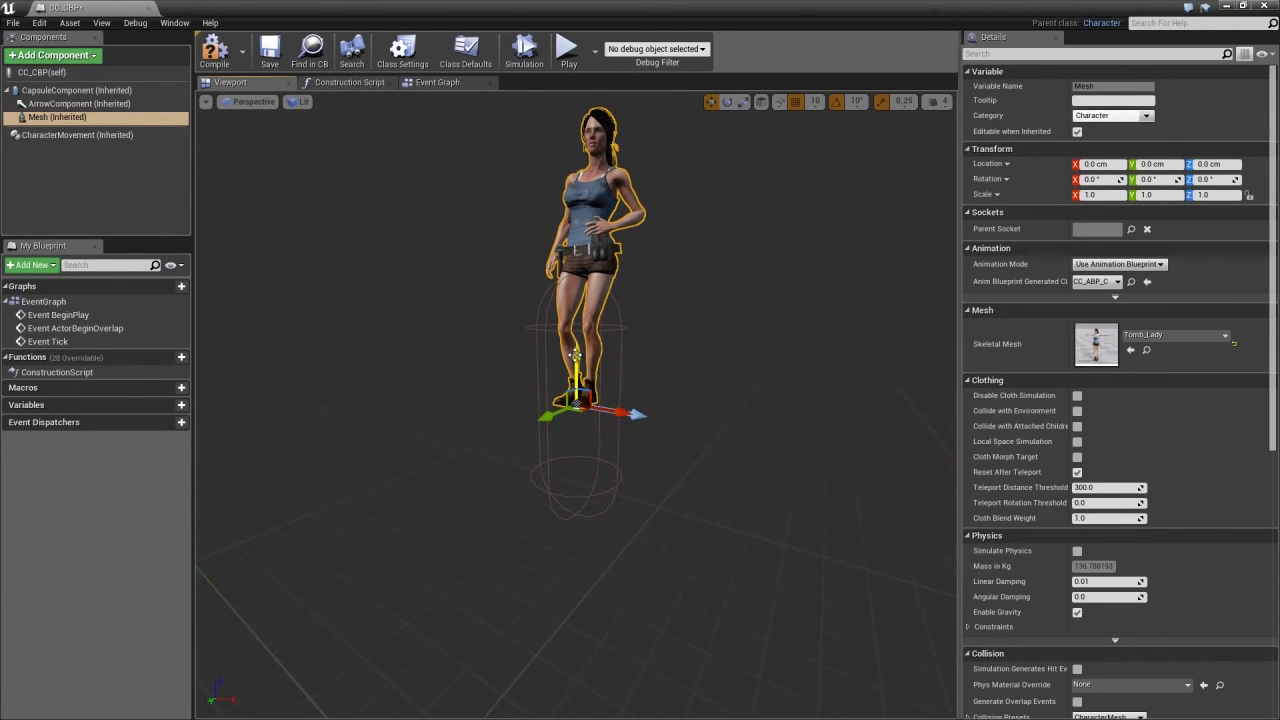
pyautogui.moveTo(574, 355); pyautogui.dragTo(574, 455)
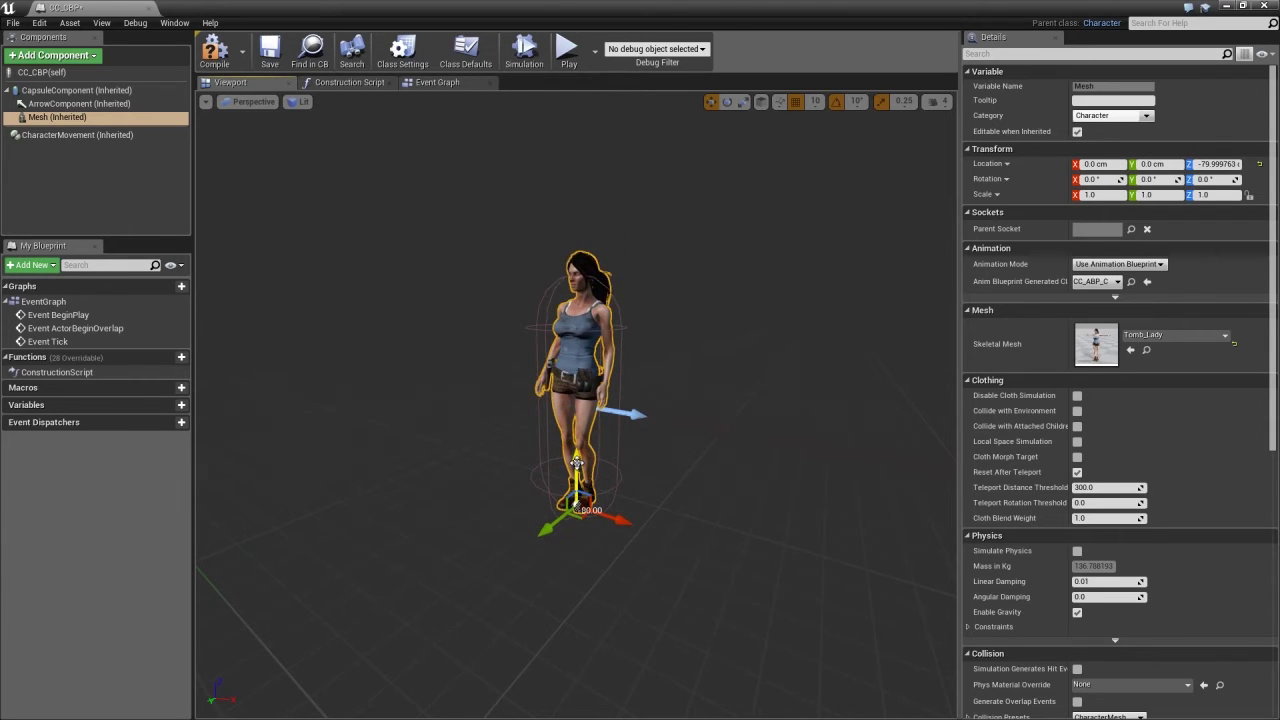
pyautogui.click(1218, 164)
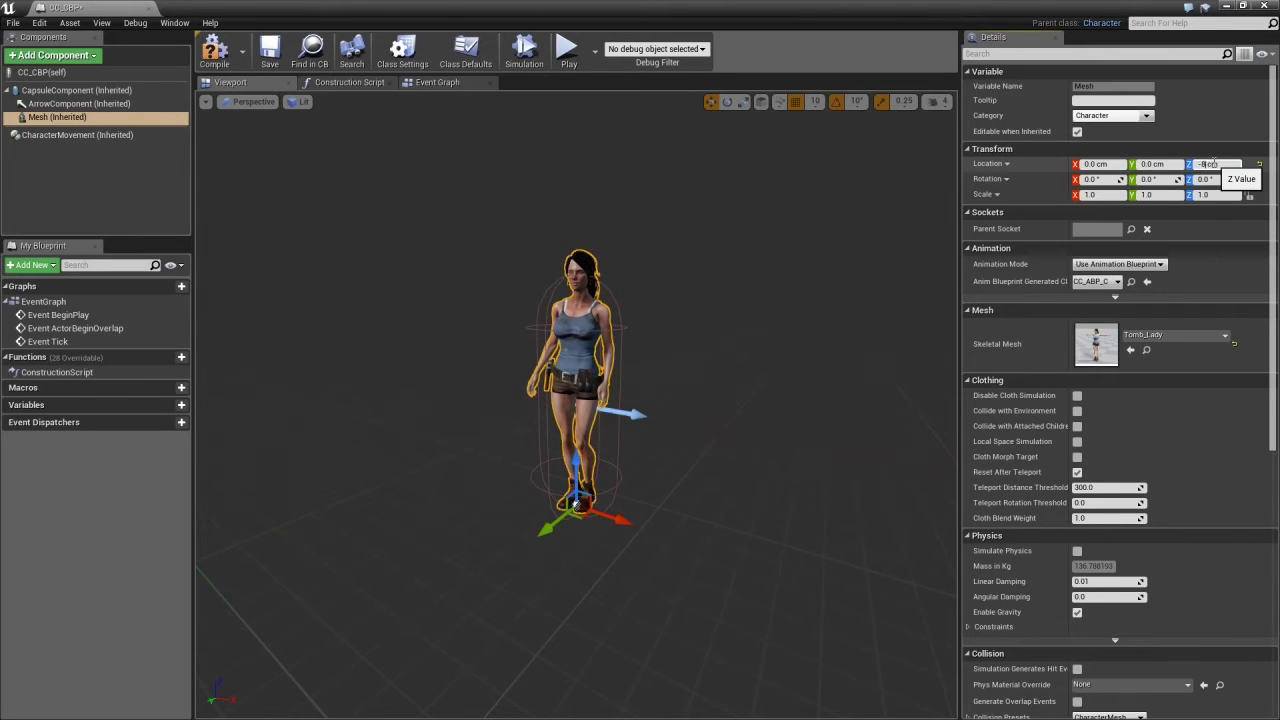
pyautogui.press('Return')
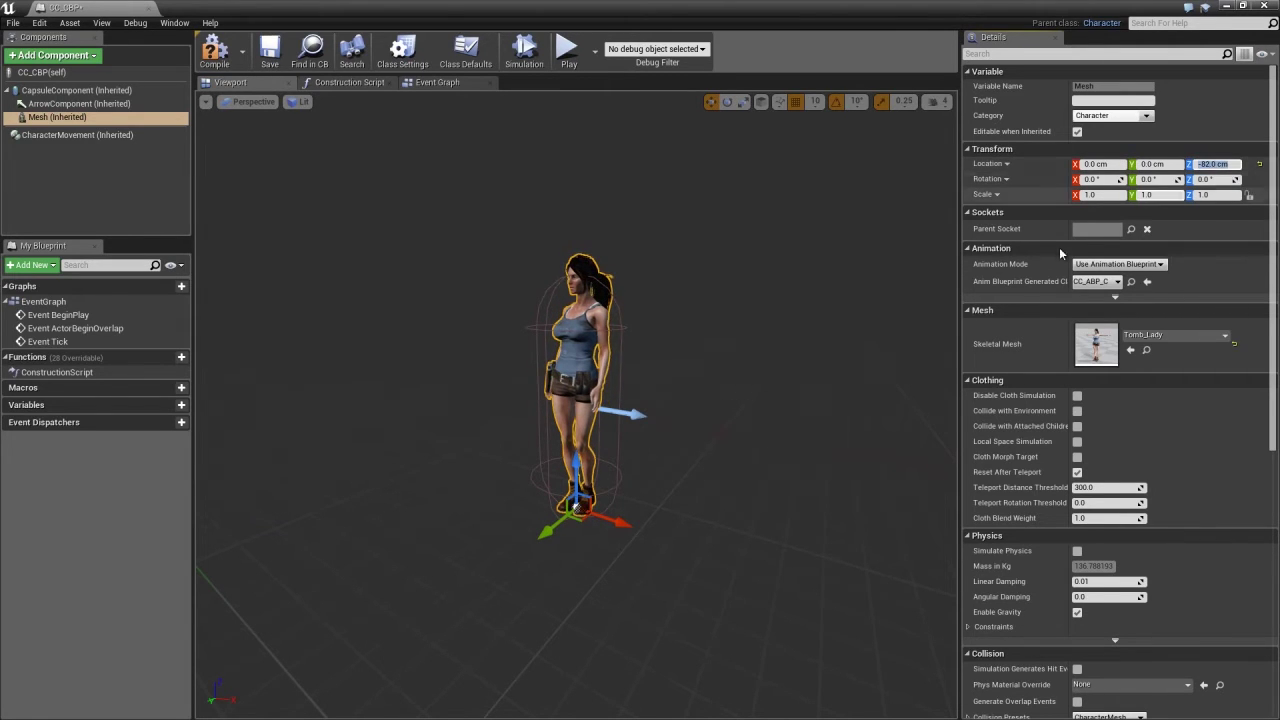
# Set the mesh's Z rotation to -90° and check that the character faces along the arrow.
pyautogui.click(1213, 179)
pyautogui.write('-90')
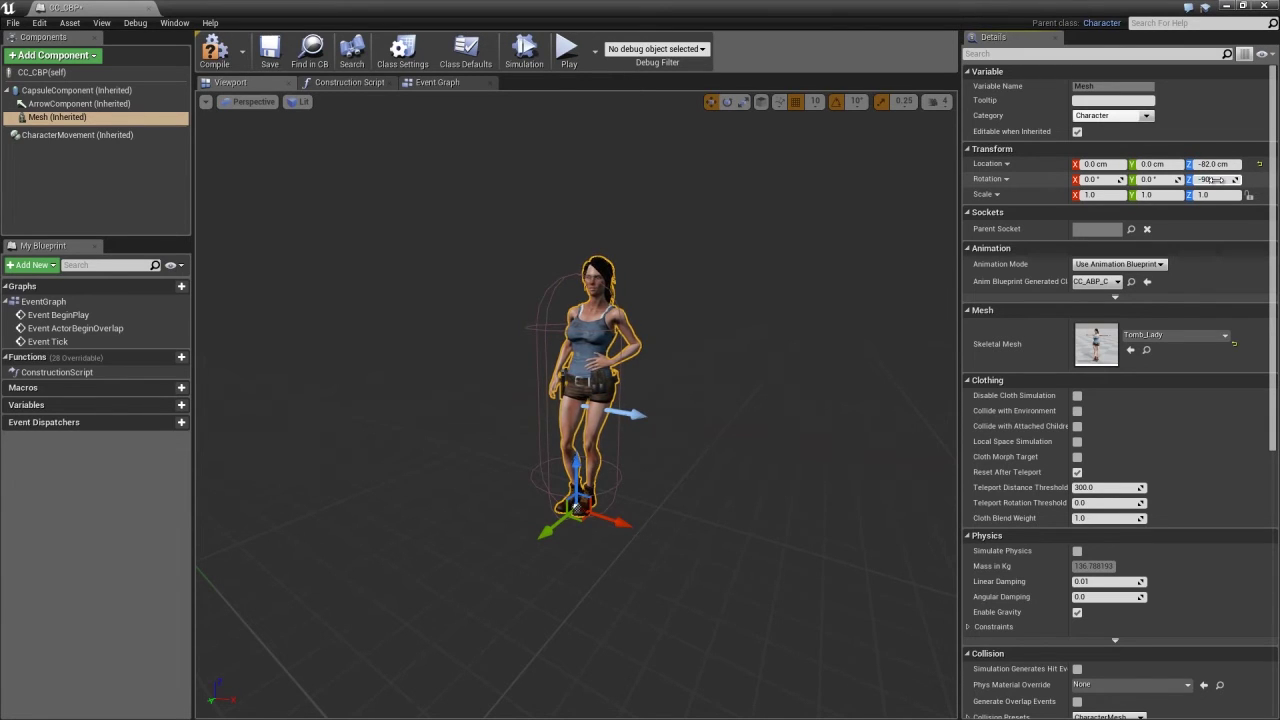
pyautogui.press('Return')
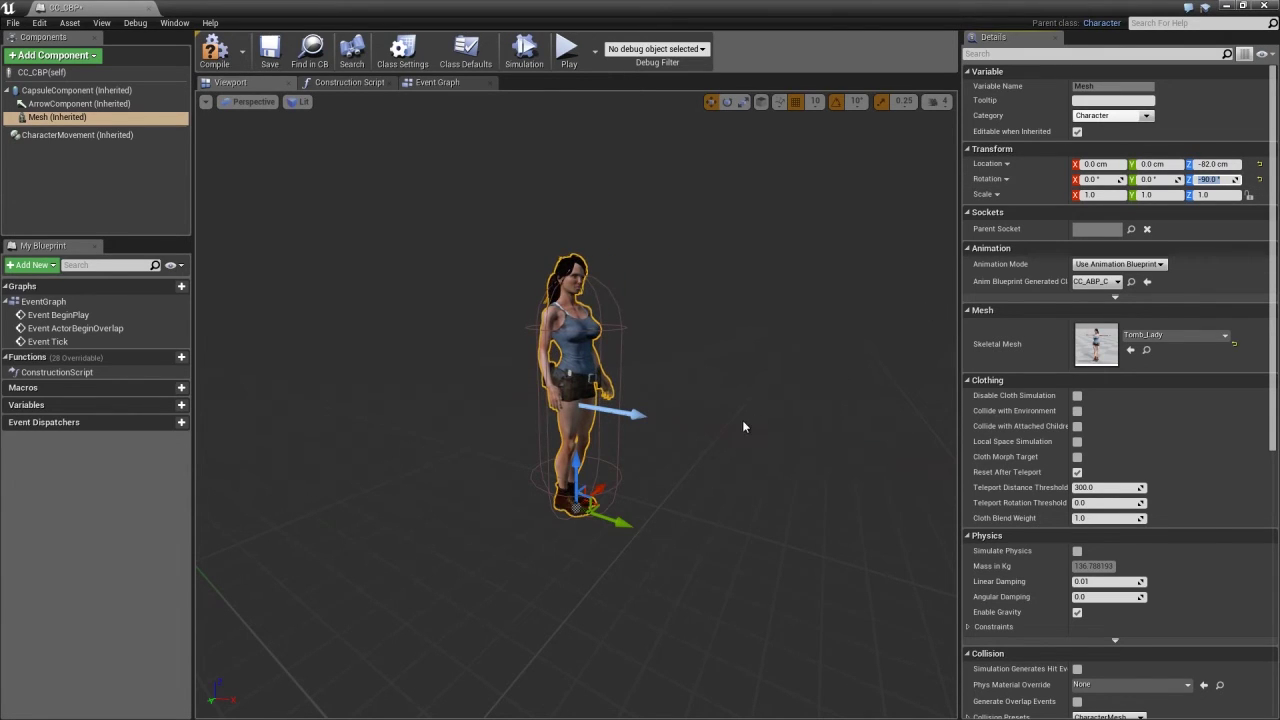
pyautogui.moveTo(658, 510); pyautogui.dragTo(383, 504)
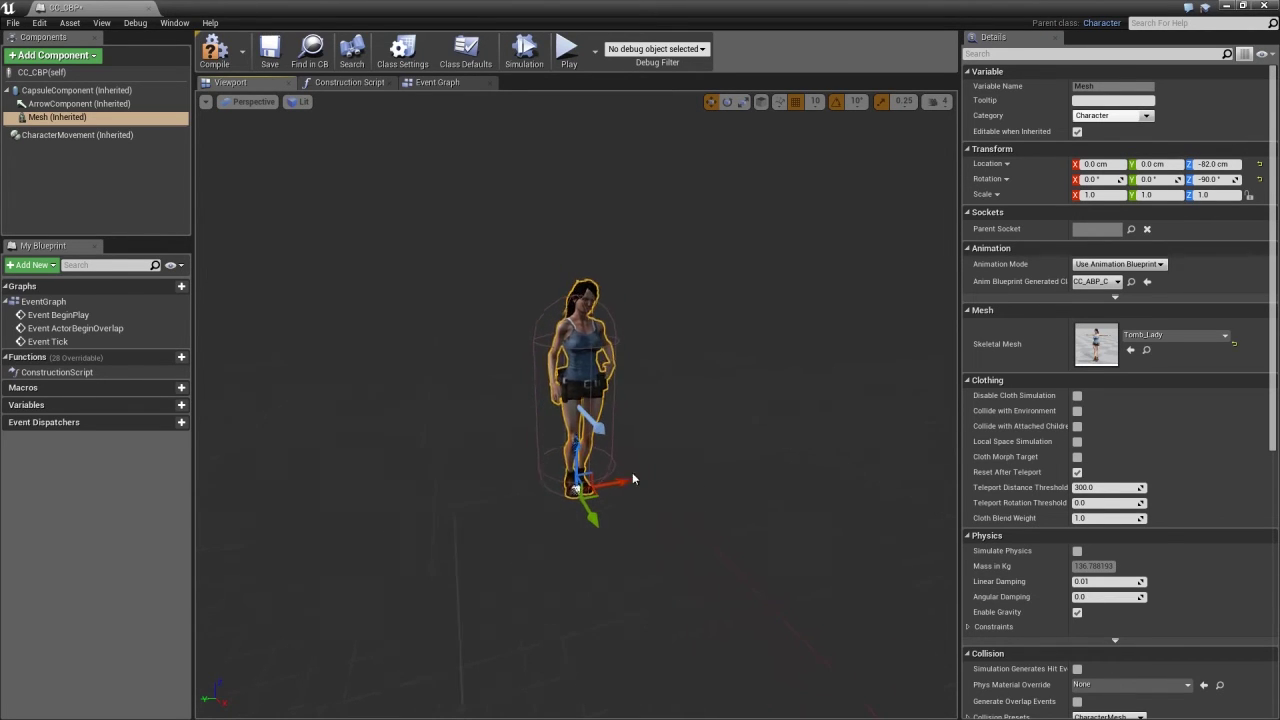
pyautogui.scroll(4, 760, 445)
pyautogui.scroll(-2, 850, 432)
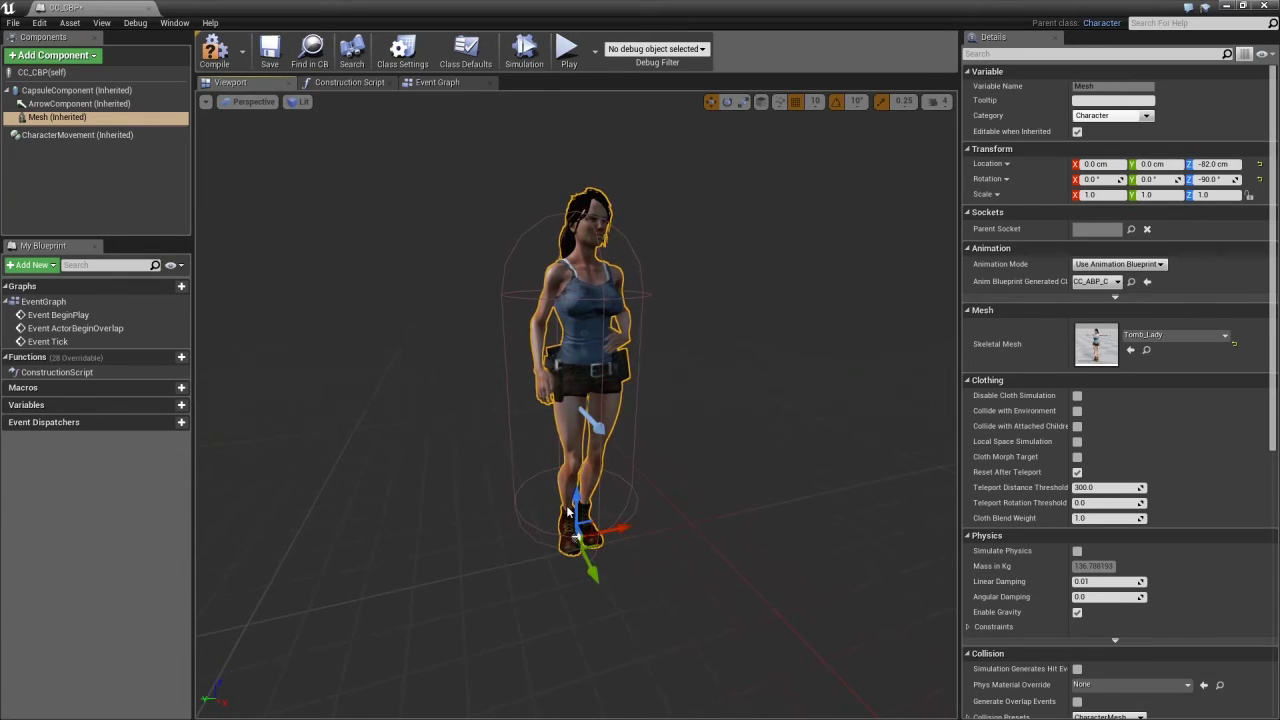
pyautogui.scroll(-1, 549, 503)
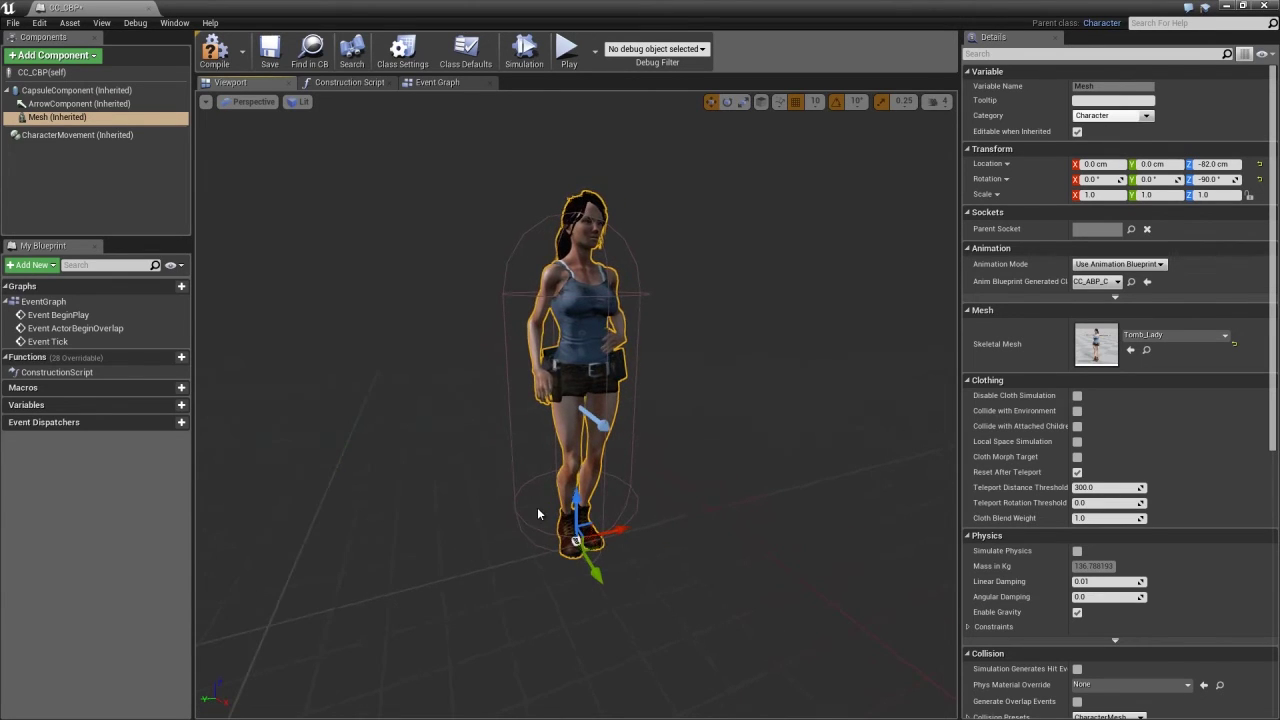
# Add a Spring Arm component to the character blueprint, keeping the name SpringArm.
pyautogui.click(86, 57)
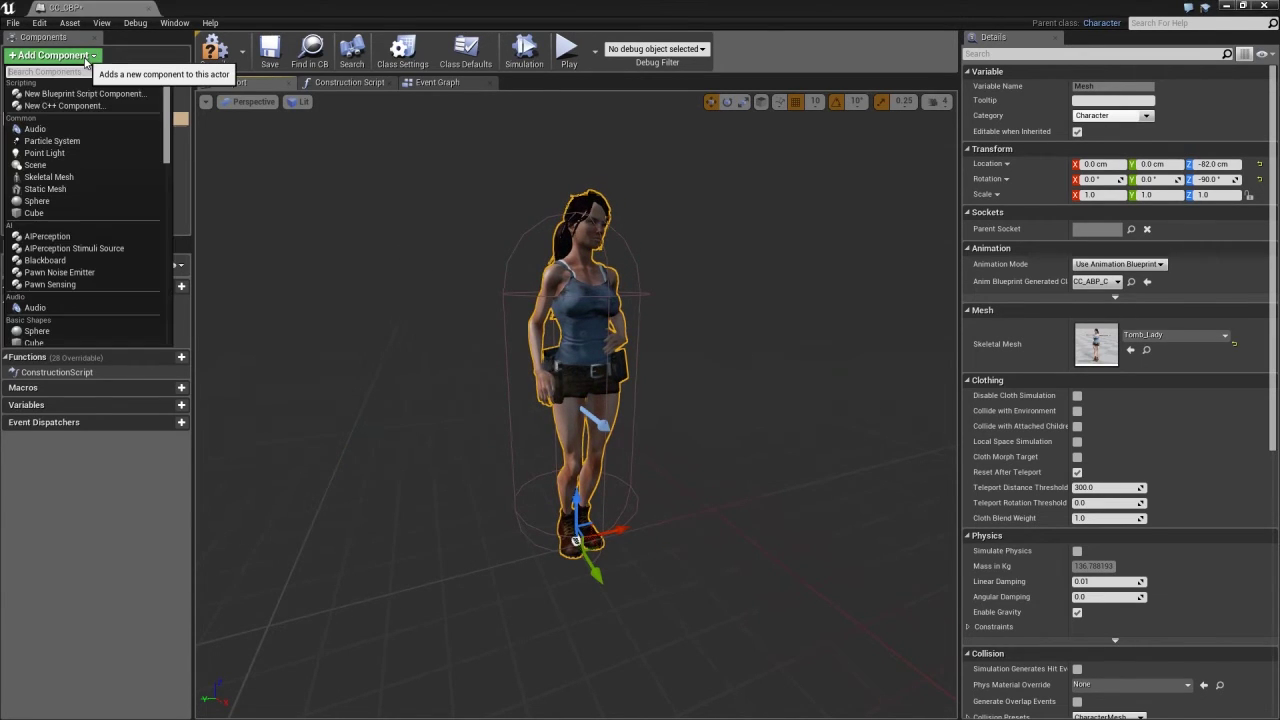
pyautogui.write('spring')
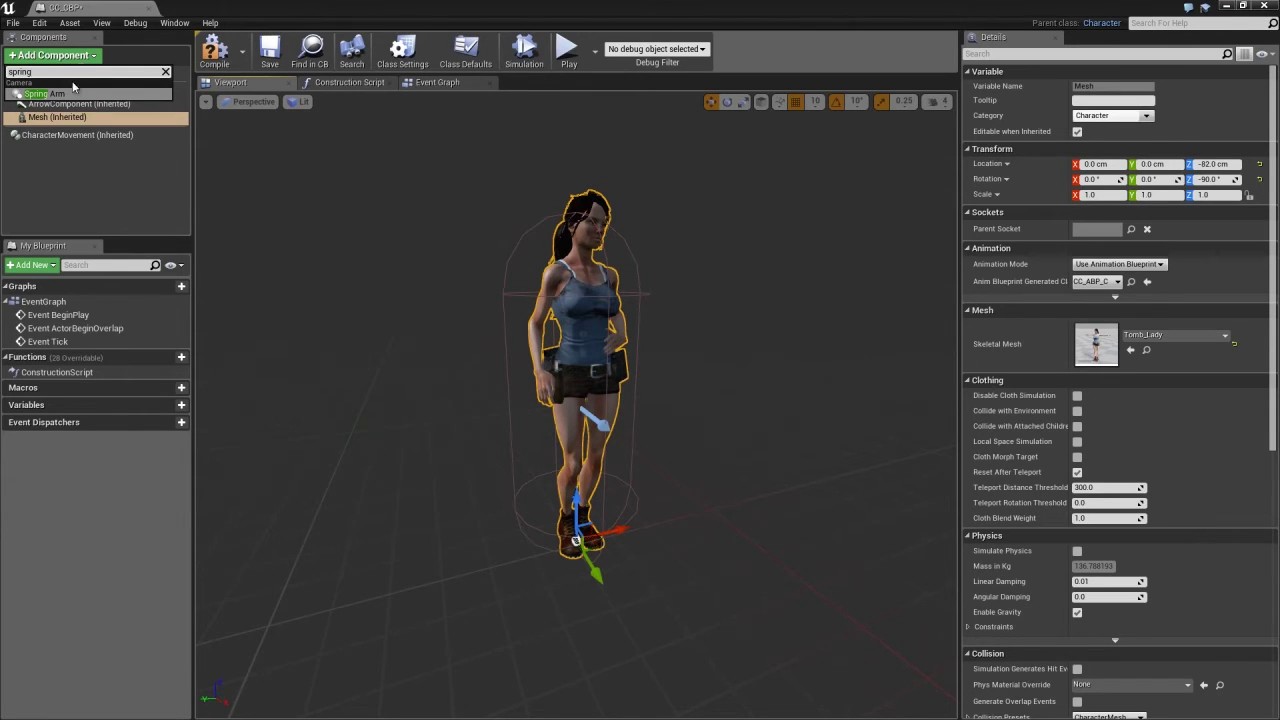
pyautogui.click(50, 94)
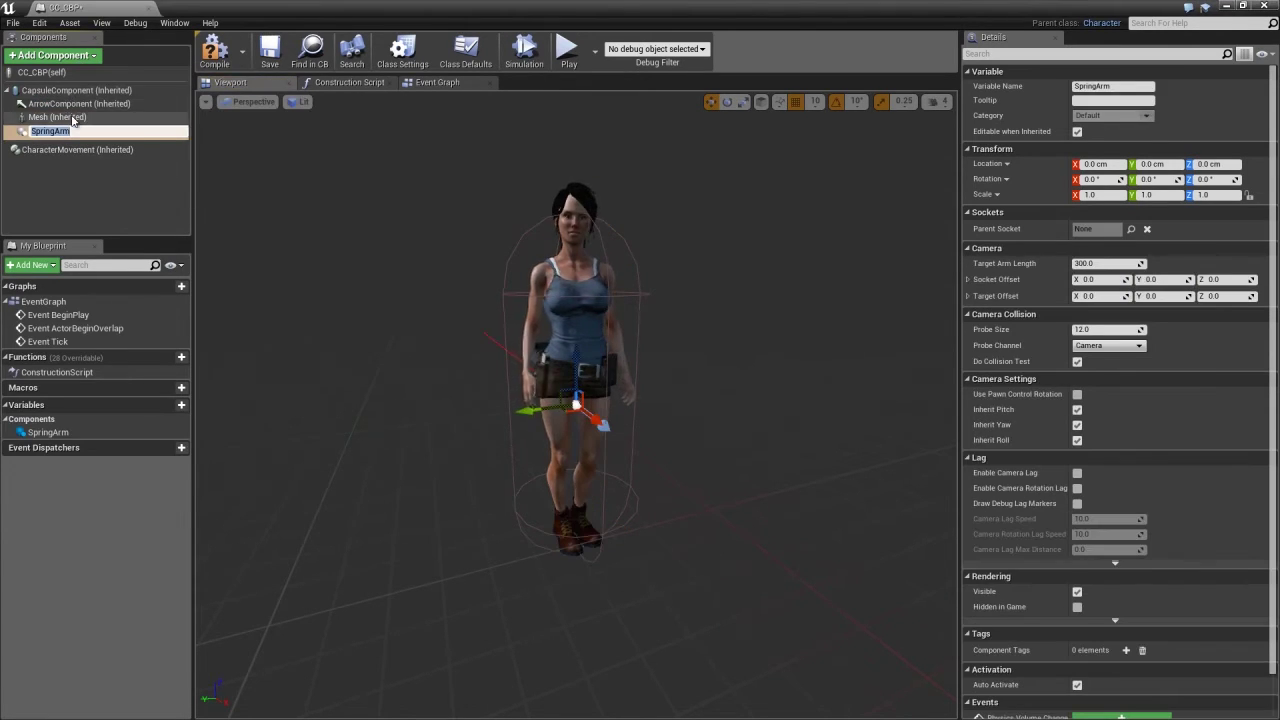
pyautogui.click(70, 118)
pyautogui.click(63, 131)
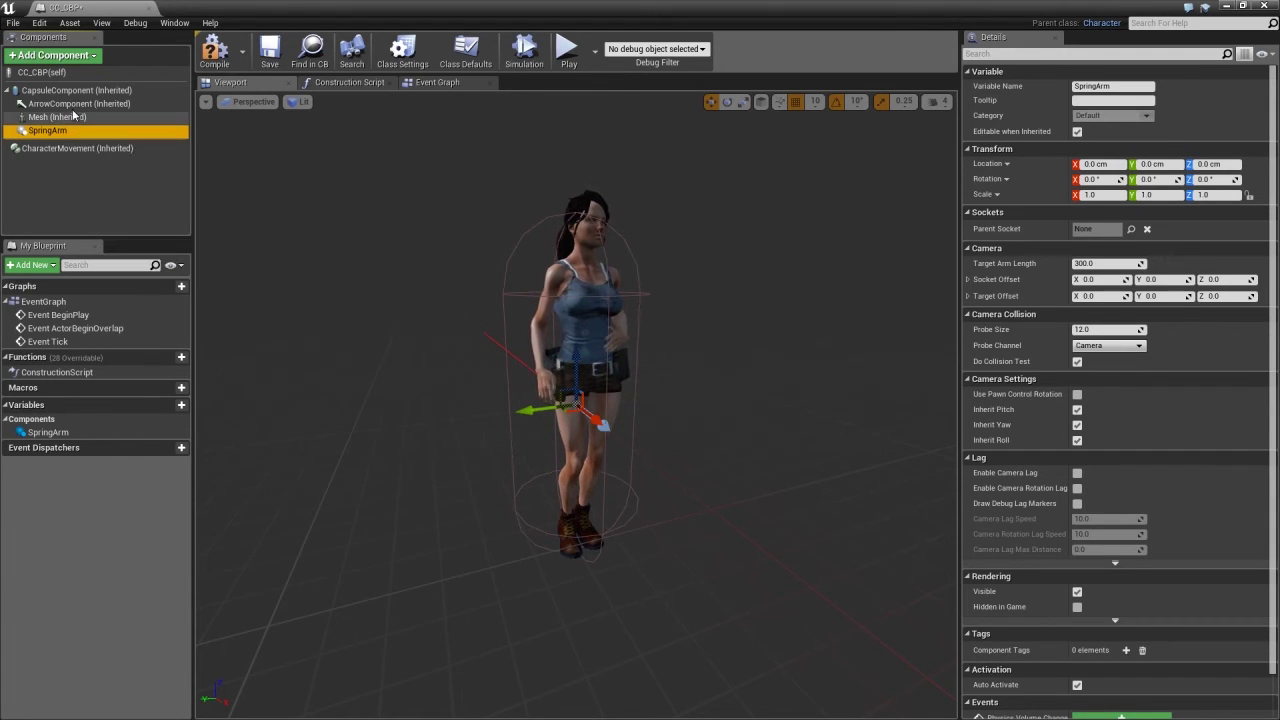
# Add a Camera component parented to SpringArm, and compile the blueprint.
pyautogui.click(86, 60)
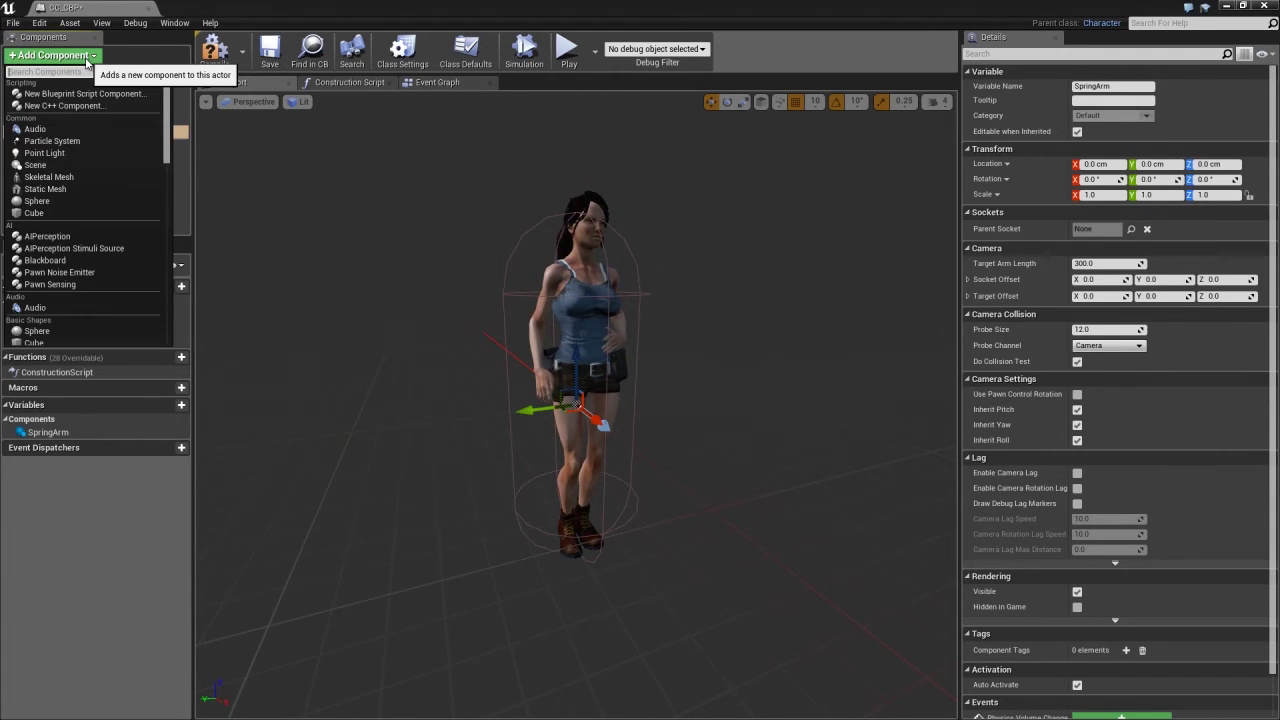
pyautogui.write('camera')
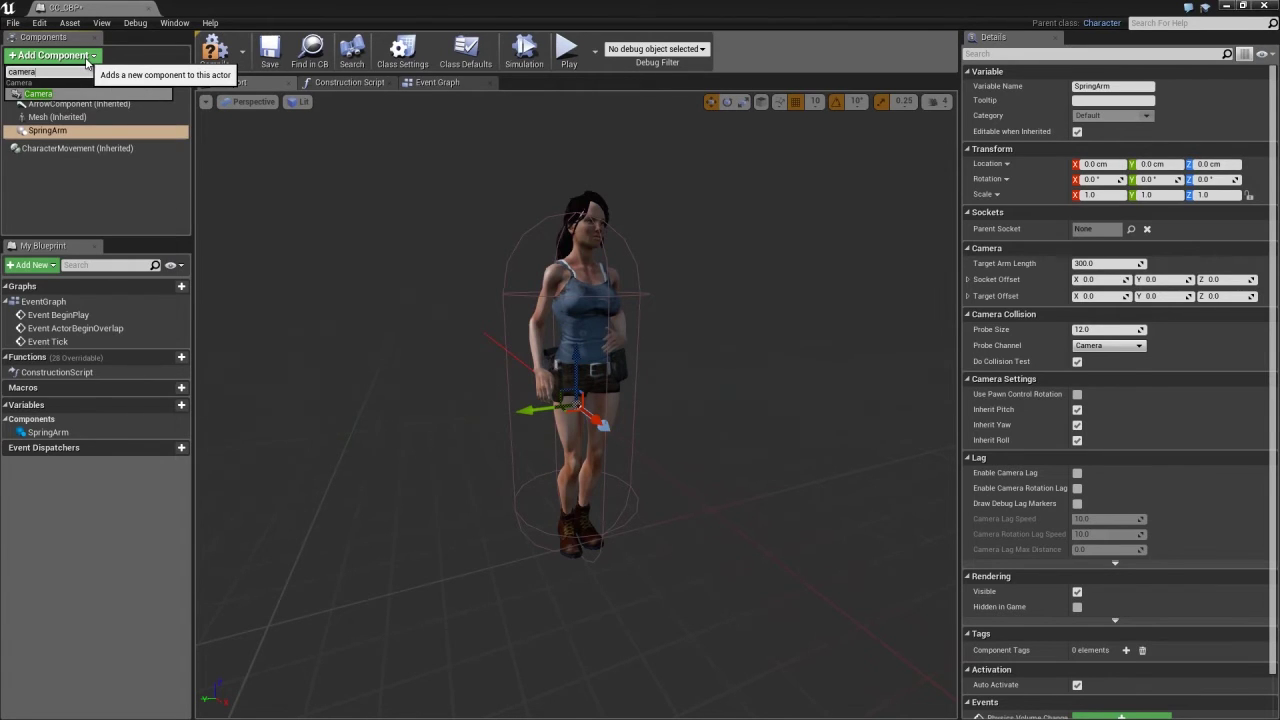
pyautogui.press('Return')
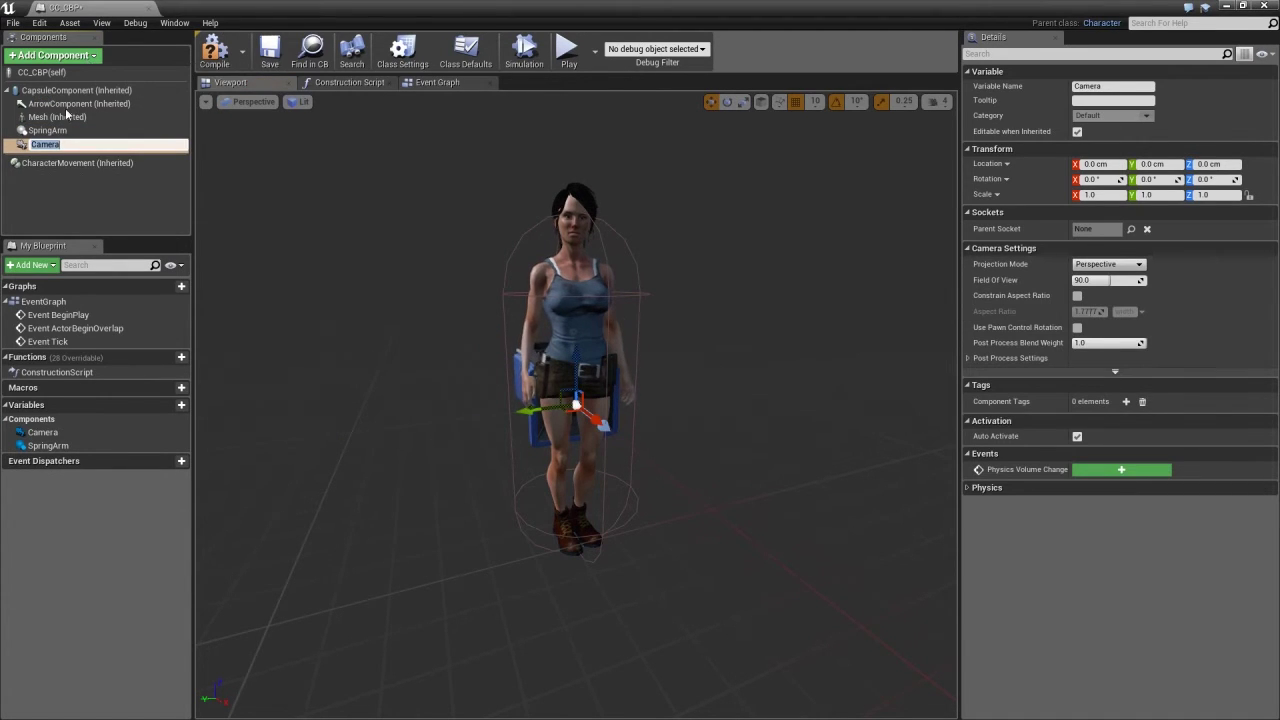
pyautogui.click(55, 160)
pyautogui.moveTo(52, 147); pyautogui.dragTo(60, 140)
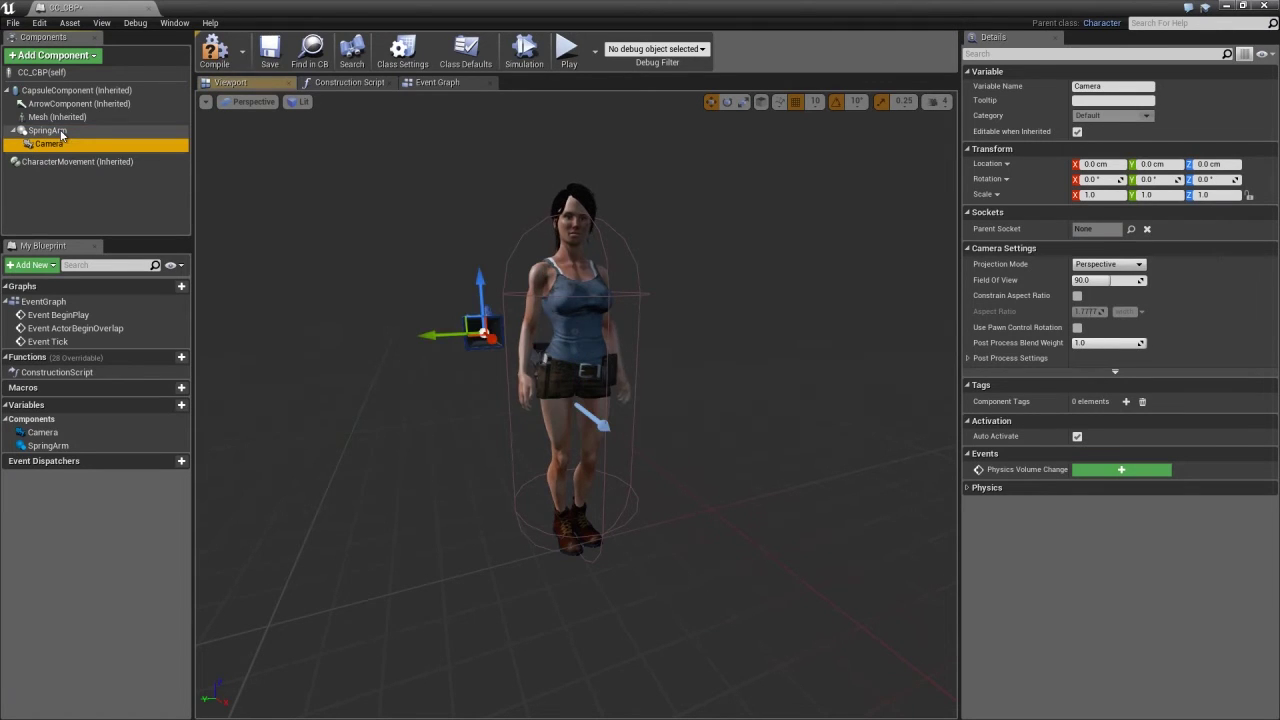
pyautogui.click(56, 146)
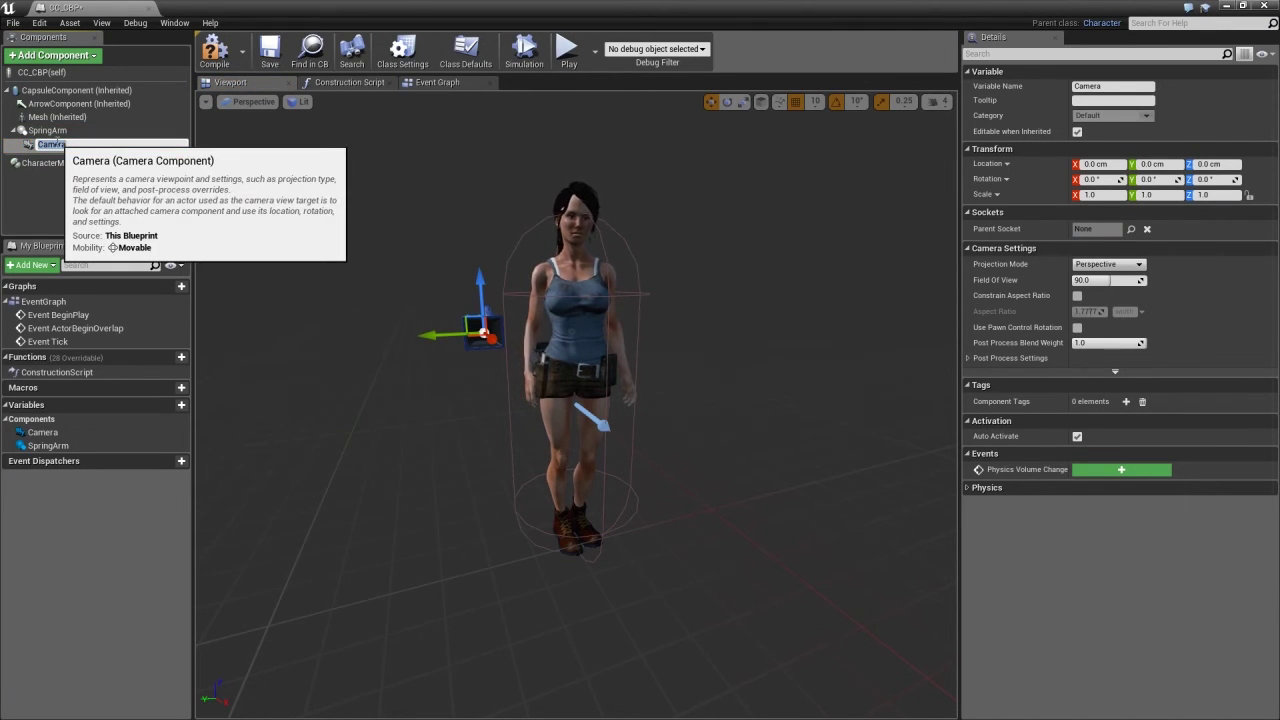
pyautogui.click(216, 52)
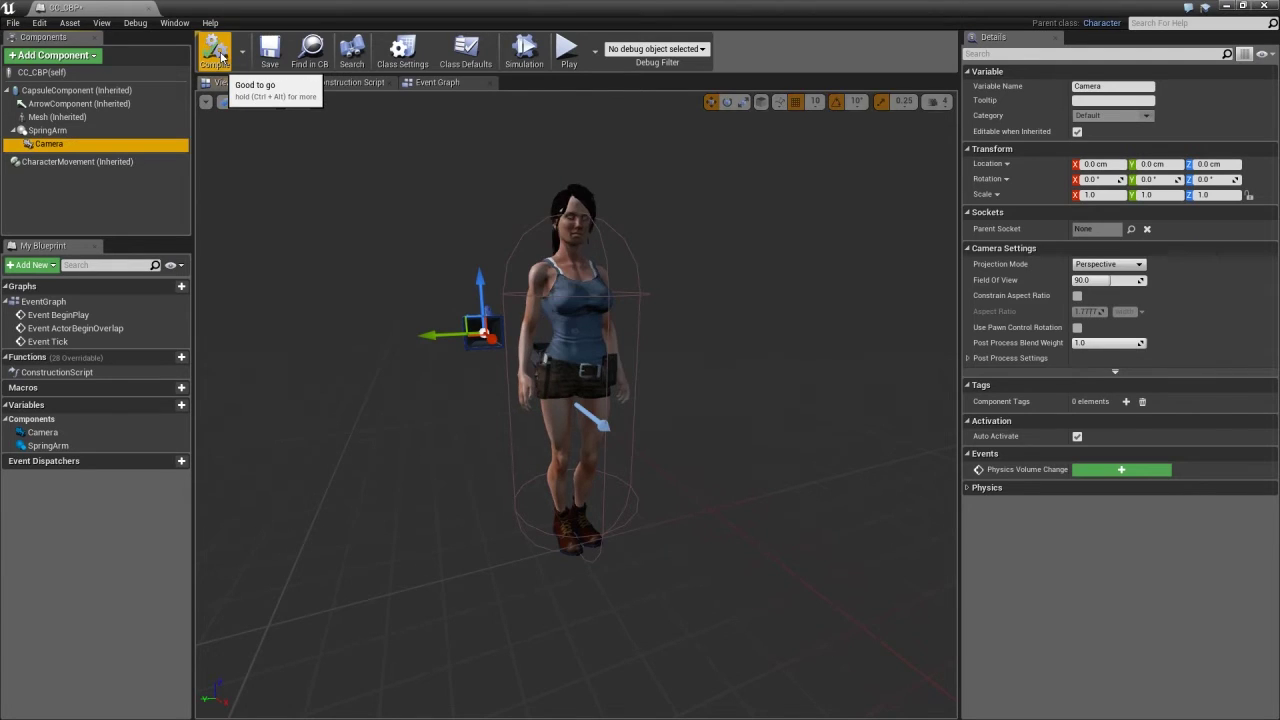
# Rotate SpringArm about 180° around the Z axis so the camera sits in front of the character.
pyautogui.moveTo(406, 496); pyautogui.dragTo(410, 530)
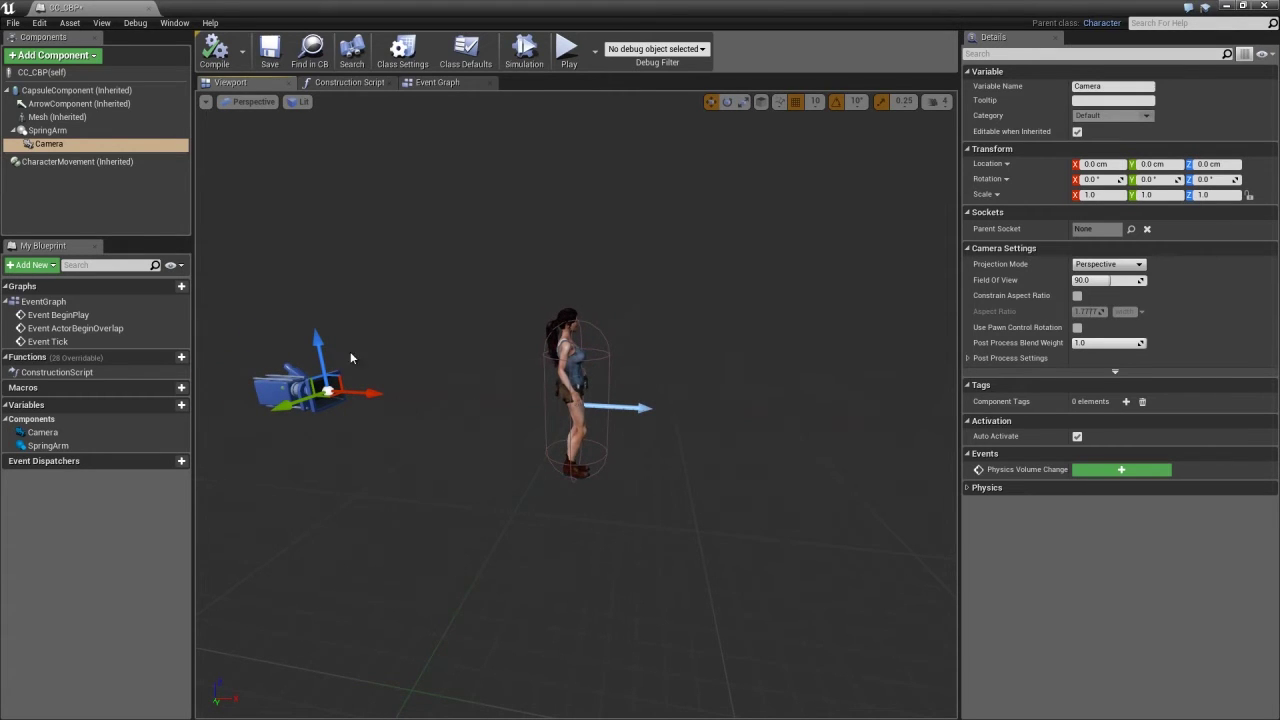
pyautogui.click(47, 130)
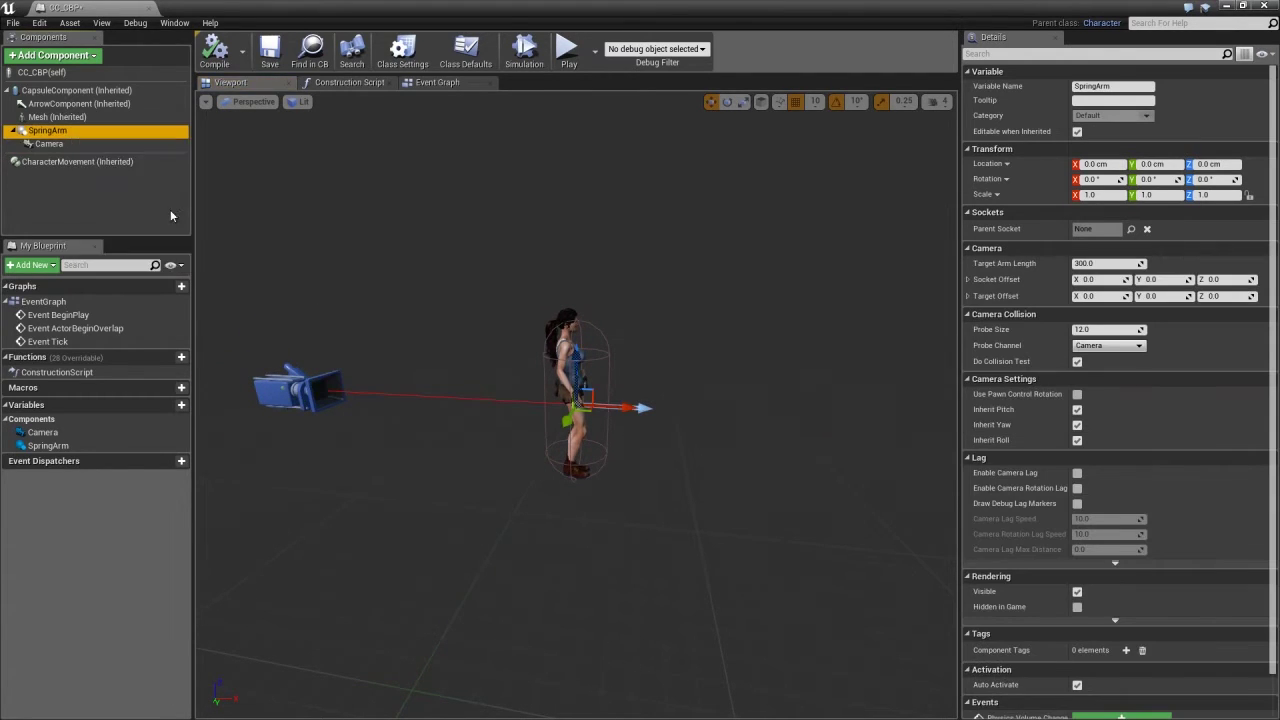
pyautogui.moveTo(628, 410)
pyautogui.mouseDown()
pyautogui.moveTo(950, 414)
pyautogui.moveTo(629, 407)
pyautogui.mouseUp()
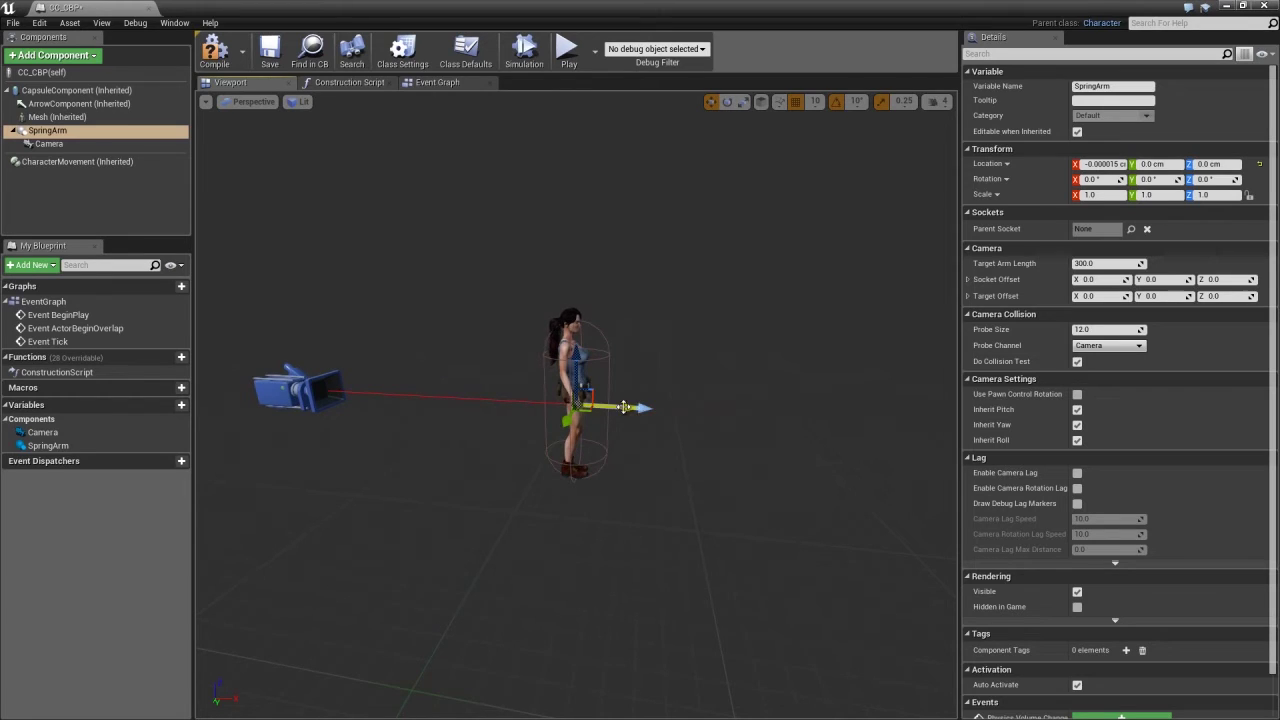
pyautogui.press('e')
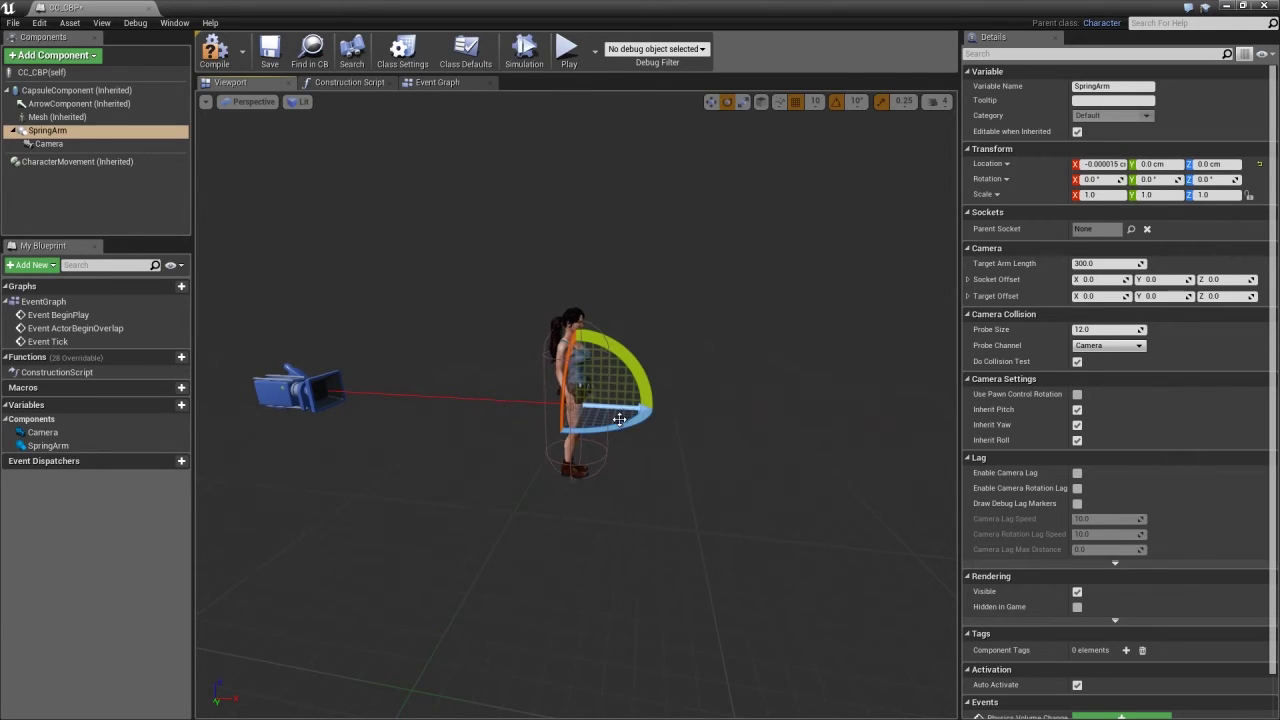
pyautogui.moveTo(620, 419); pyautogui.dragTo(3, 462)
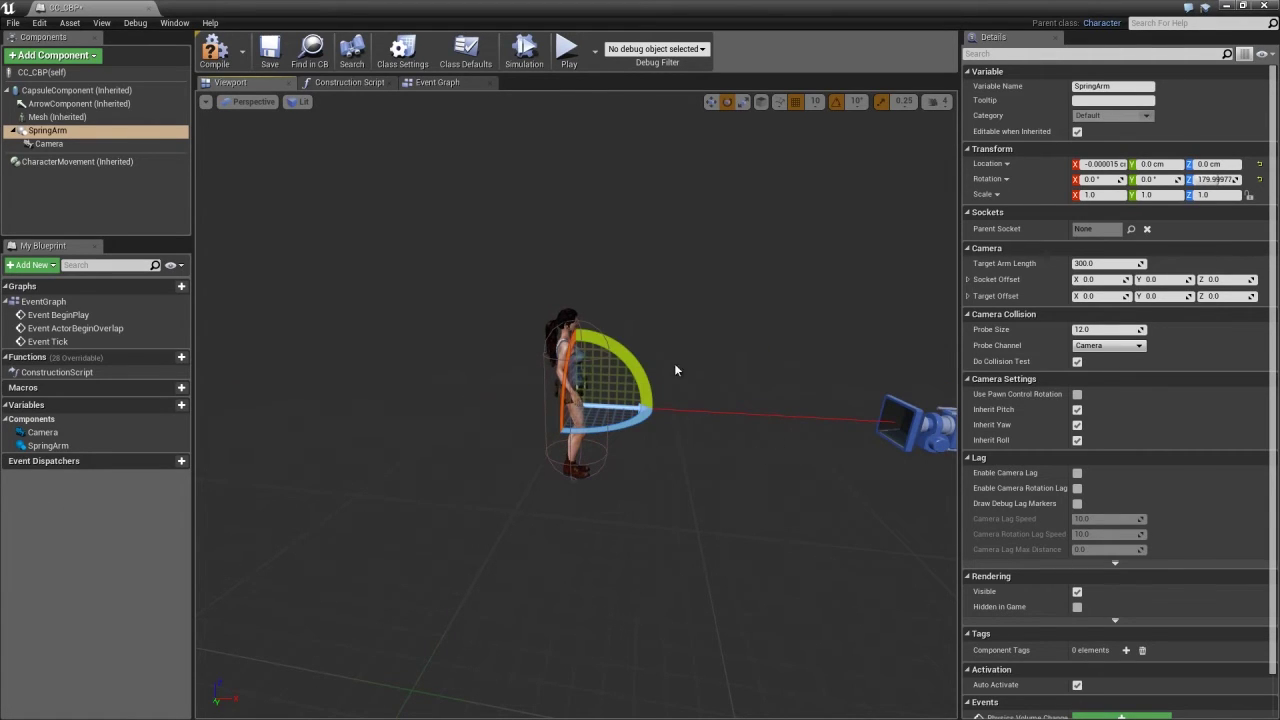
# Tilt SpringArm to -20° around Y and move it behind the character, to about X -100.8 cm and Z -15.4 cm.
pyautogui.moveTo(640, 367); pyautogui.dragTo(596, 317)
pyautogui.press('w')
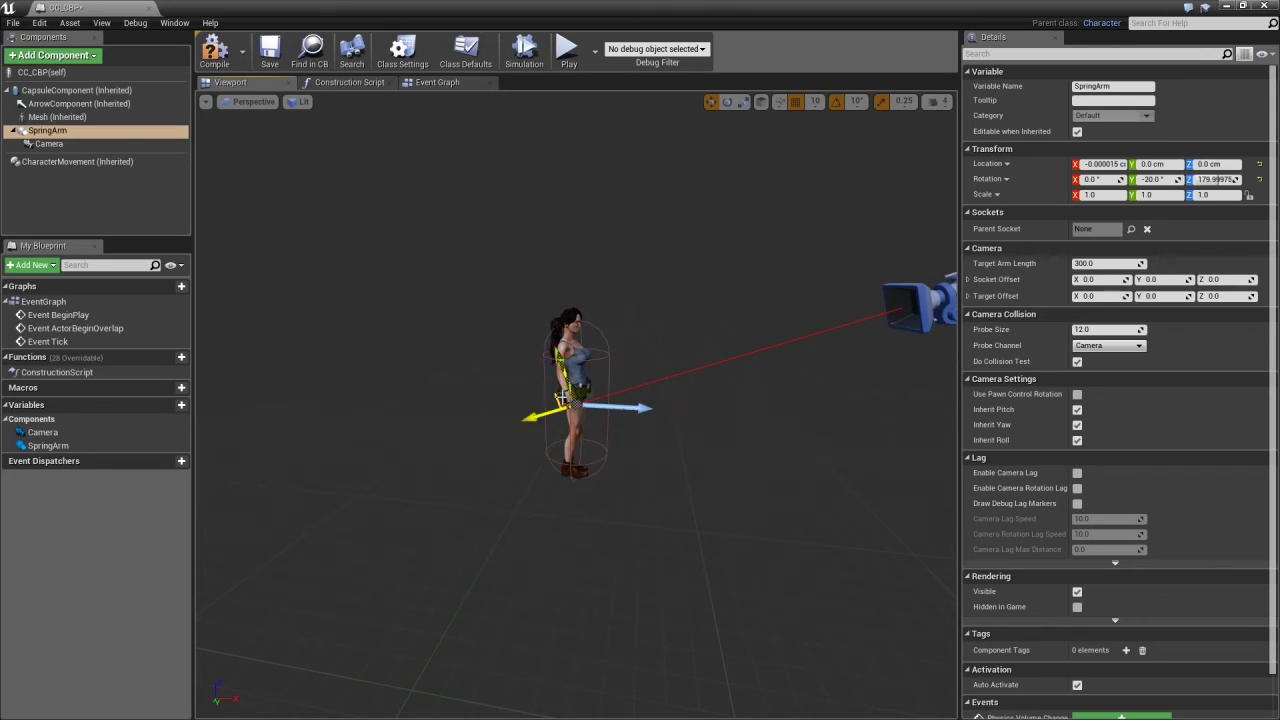
pyautogui.moveTo(536, 416); pyautogui.dragTo(453, 438)
pyautogui.moveTo(472, 385); pyautogui.dragTo(463, 357)
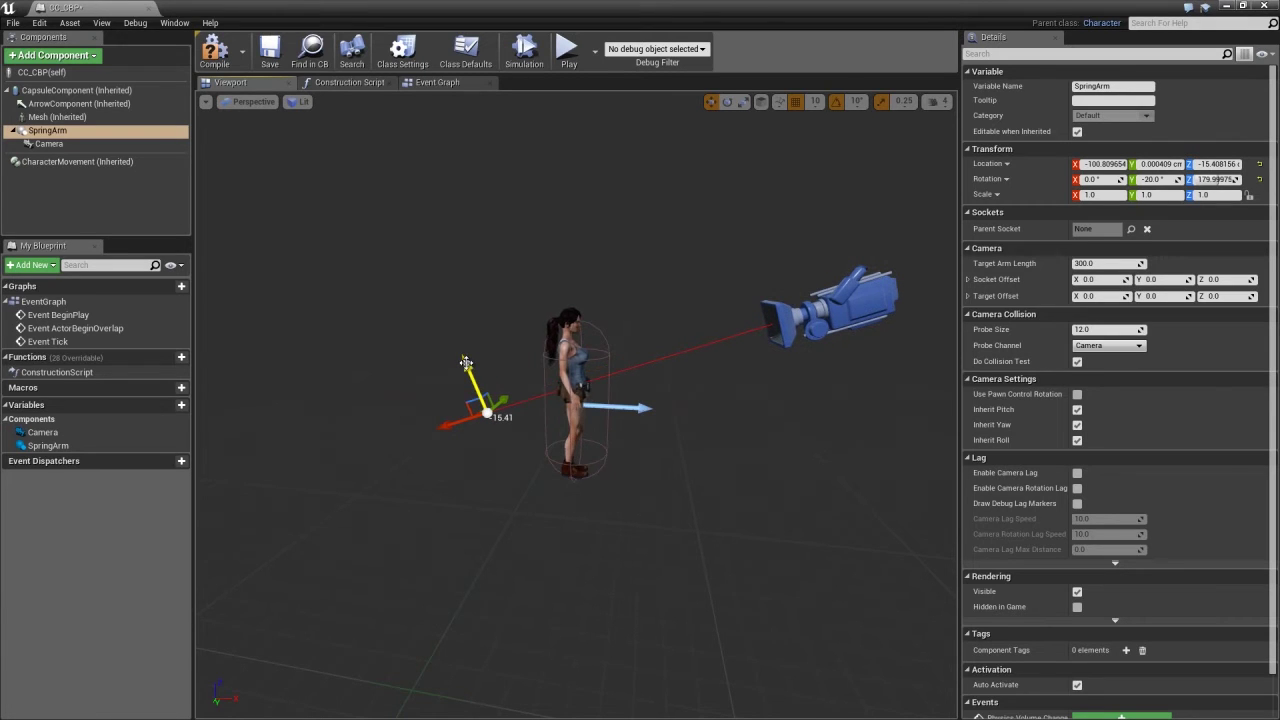
pyautogui.moveTo(764, 388); pyautogui.dragTo(700, 385)
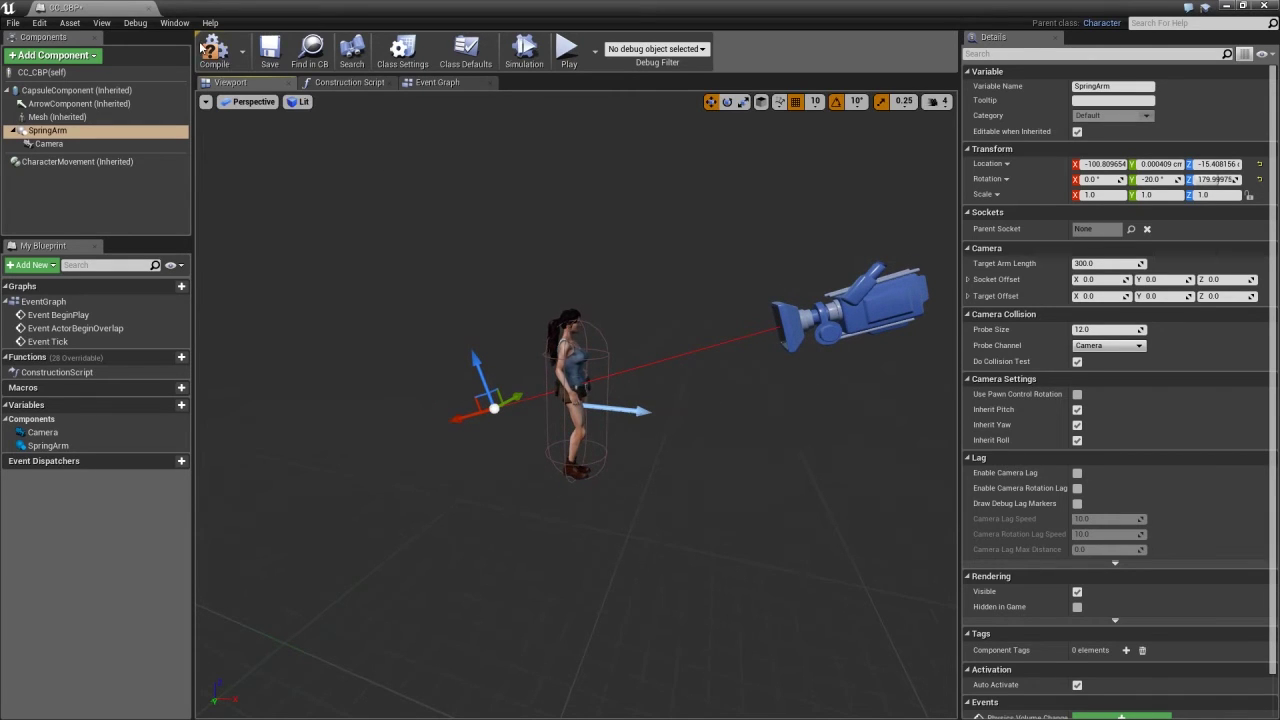
# Delete the default BeginPlay, ActorBeginOverlap and Tick event nodes from the Event Graph.
pyautogui.click(450, 85)
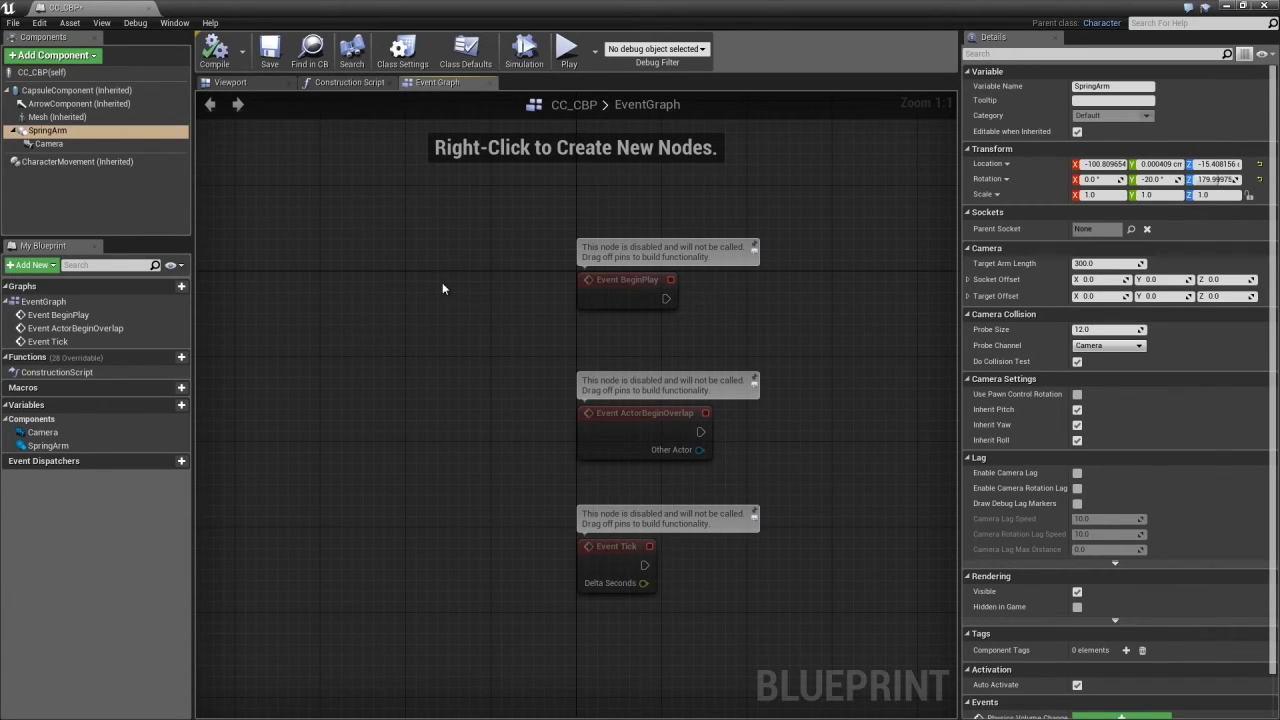
pyautogui.moveTo(515, 425); pyautogui.dragTo(329, 363, button='right')
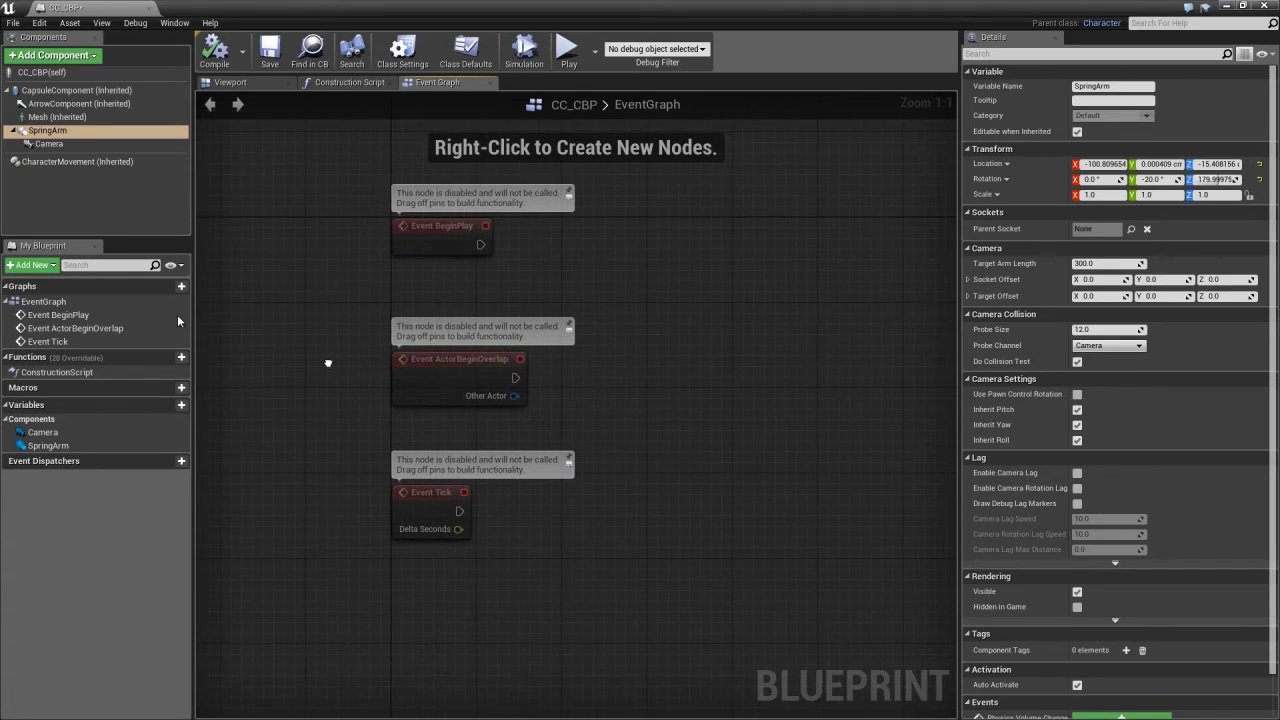
pyautogui.moveTo(319, 168); pyautogui.dragTo(670, 567)
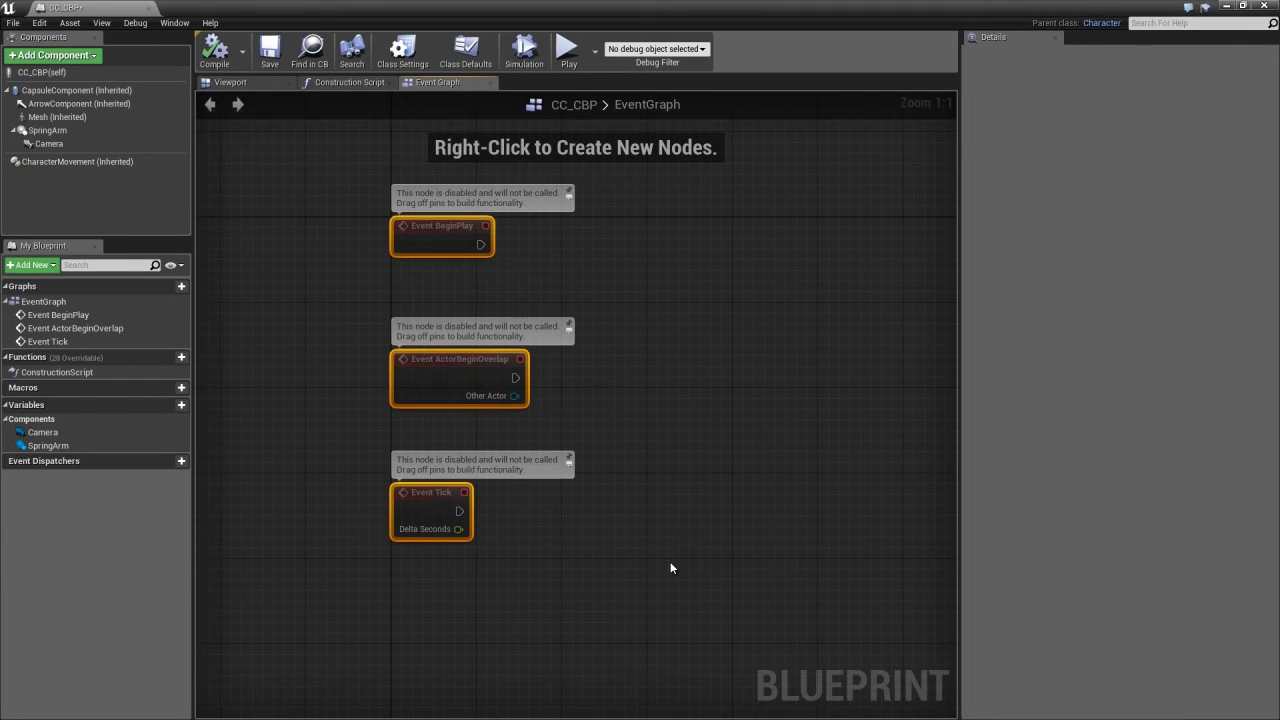
pyautogui.press('Delete')
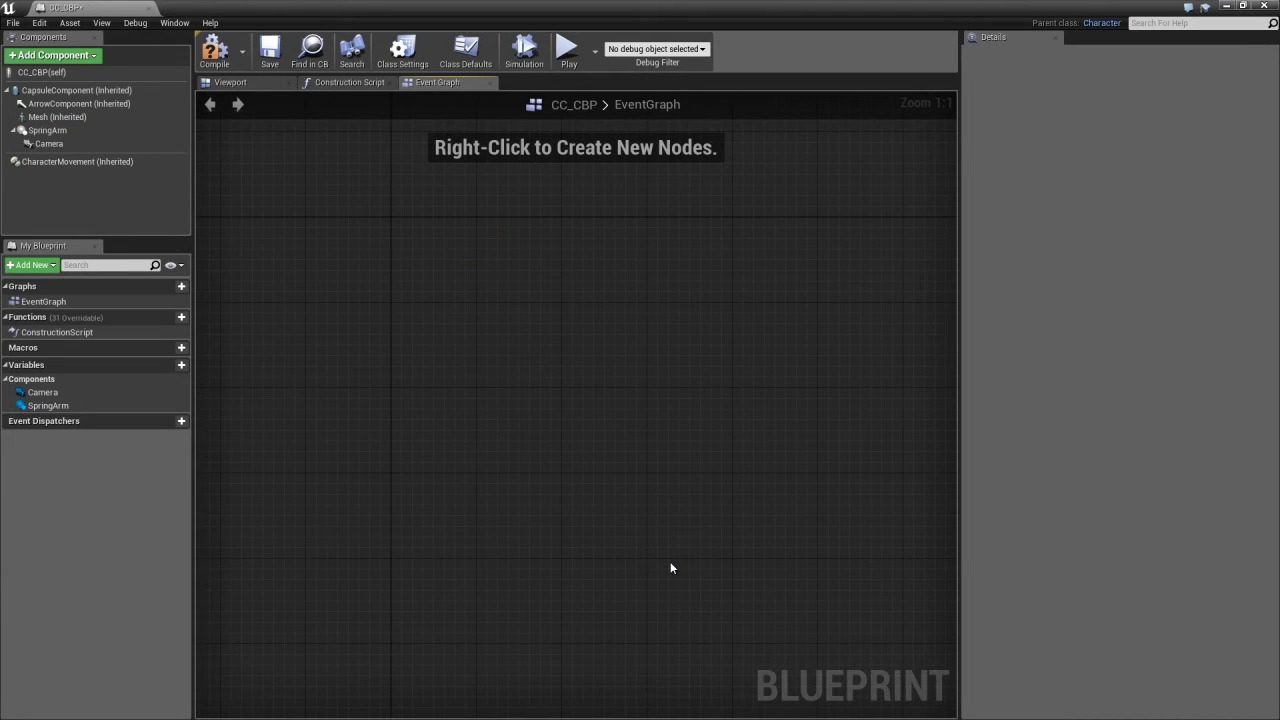
# Add a Get Control Rotation node to the empty Event Graph.
pyautogui.rightClick(284, 274)
pyautogui.write('get')
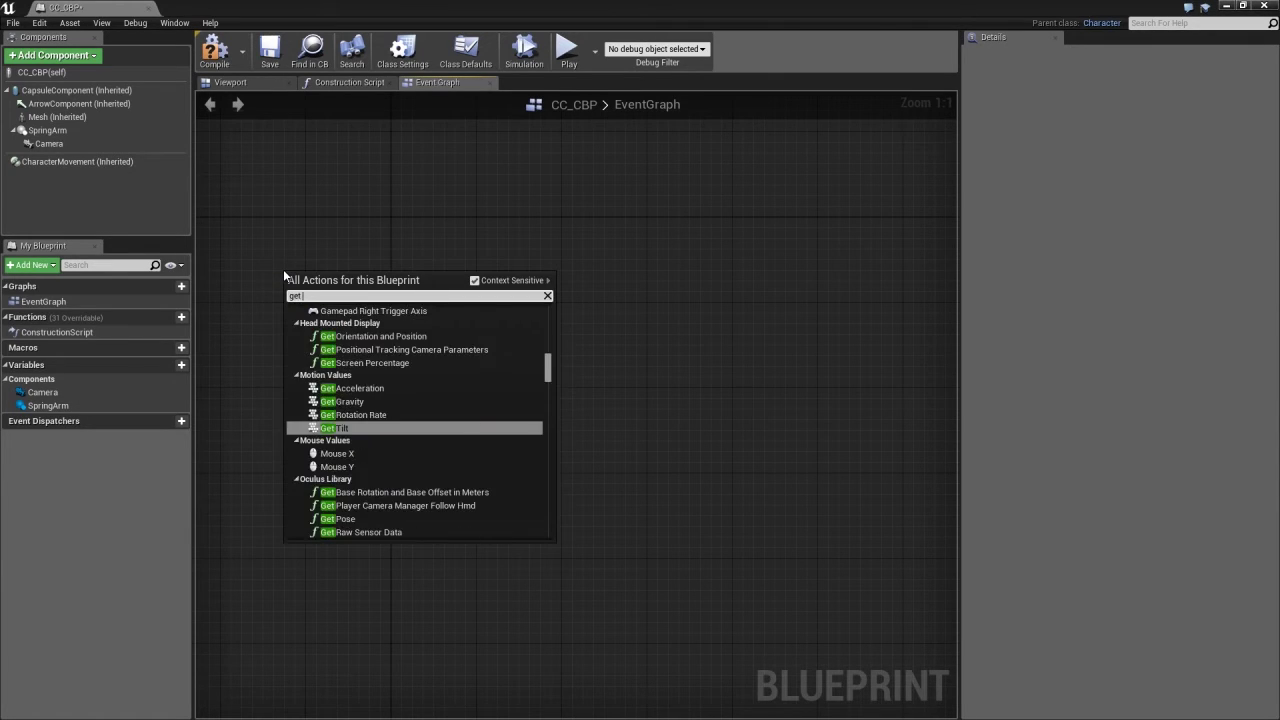
pyautogui.write(' controll rotation')
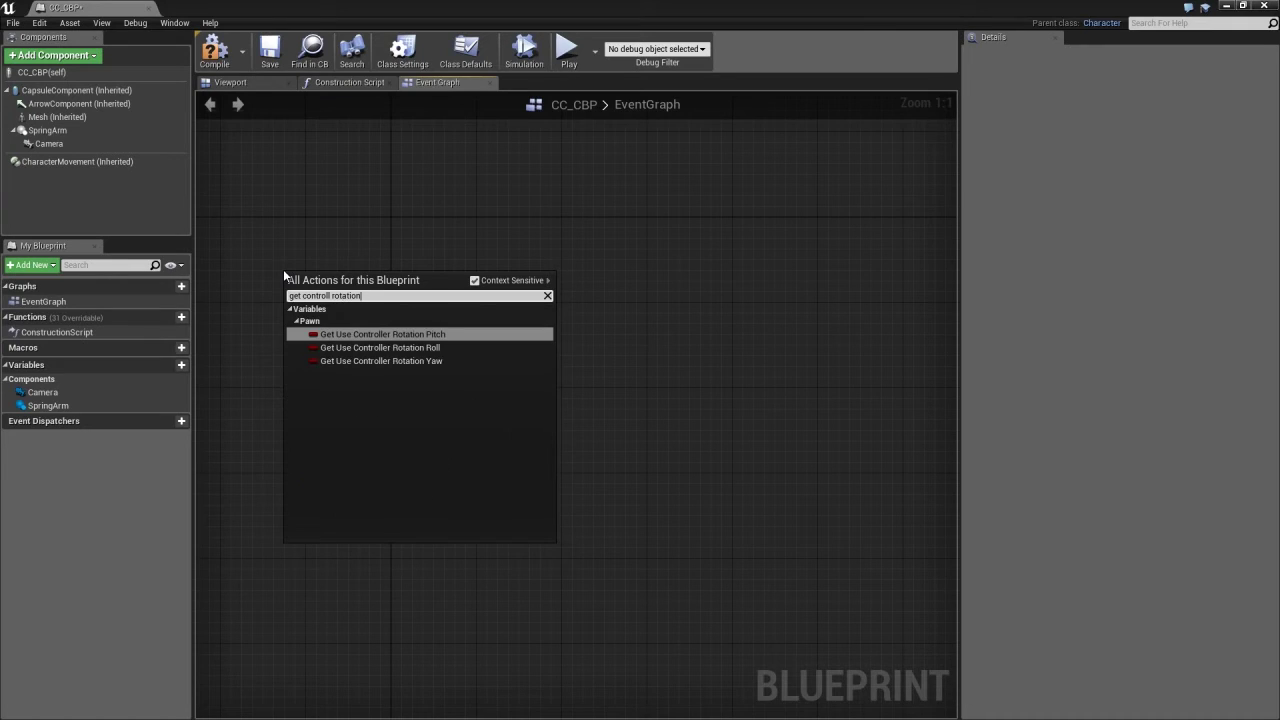
pyautogui.press('BackSpace')
pyautogui.press('BackSpace')
pyautogui.press('BackSpace')
pyautogui.press('BackSpace')
pyautogui.press('BackSpace')
pyautogui.press('BackSpace')
pyautogui.press('BackSpace')
pyautogui.press('BackSpace')
pyautogui.press('BackSpace')
pyautogui.press('BackSpace')
pyautogui.write('rotation')
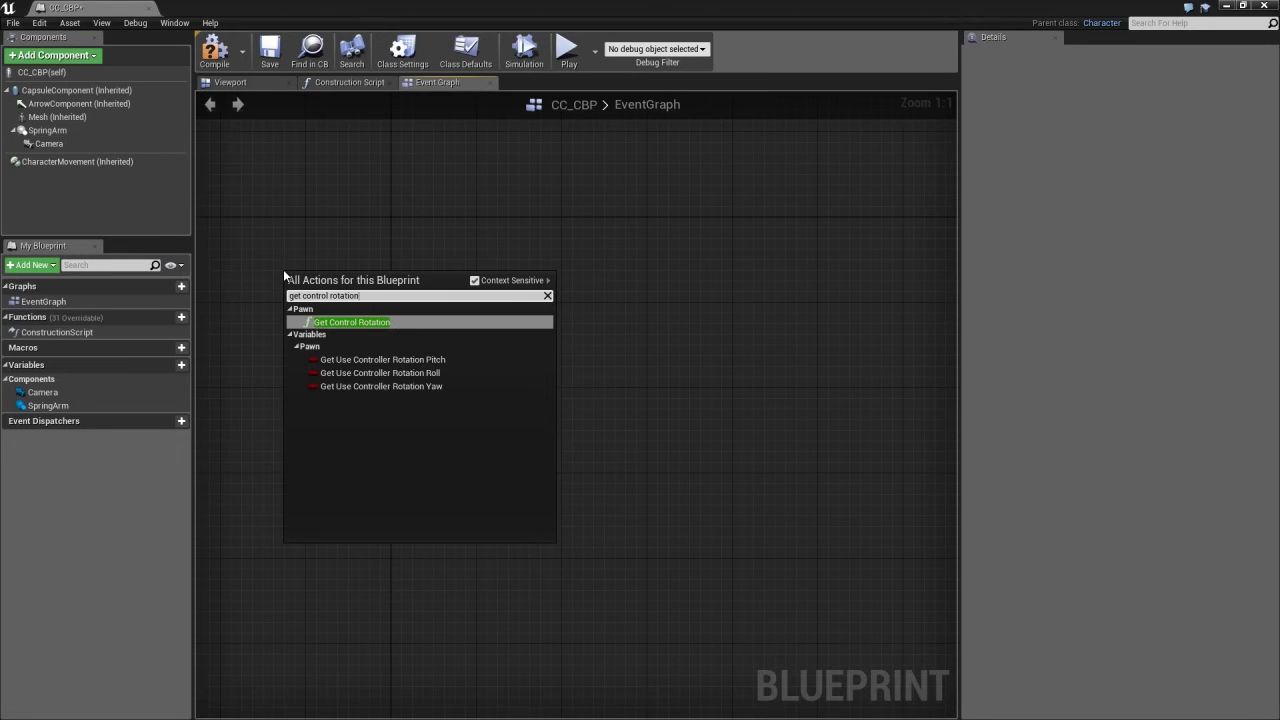
pyautogui.press('Return')
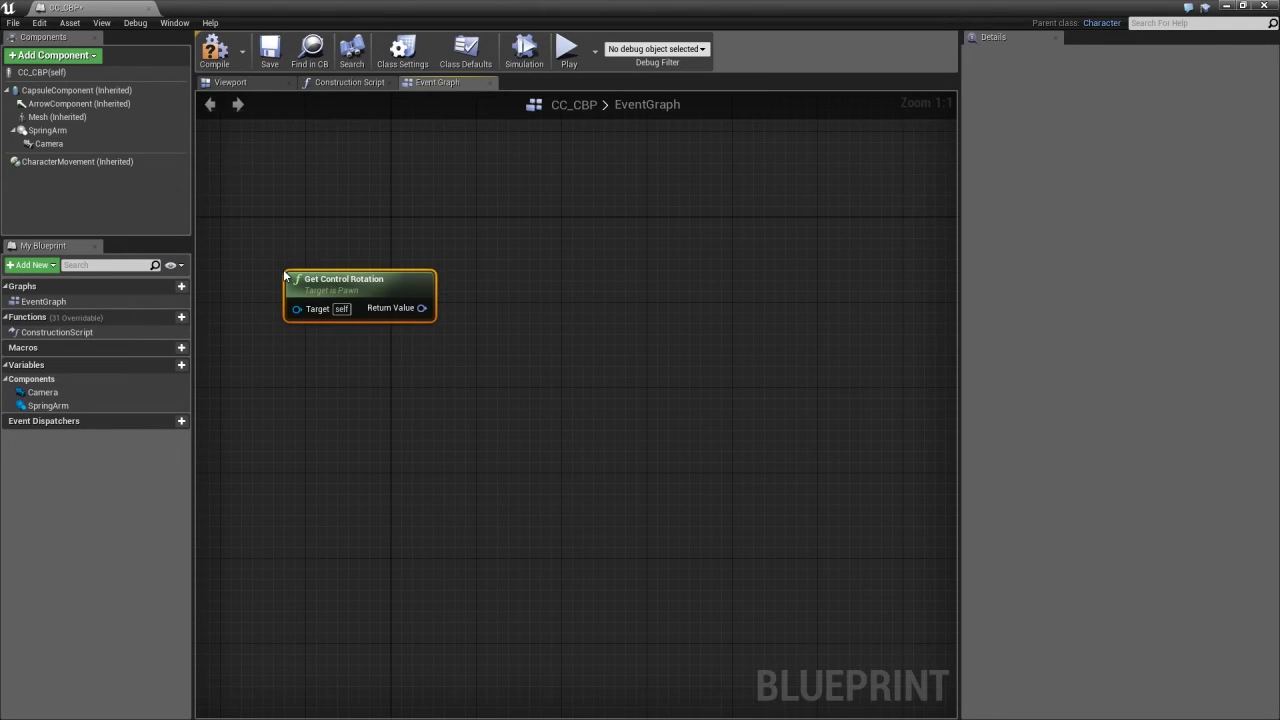
# Add a Break Rot node fed by the Return Value of Get Control Rotation.
pyautogui.moveTo(421, 308); pyautogui.dragTo(533, 296)
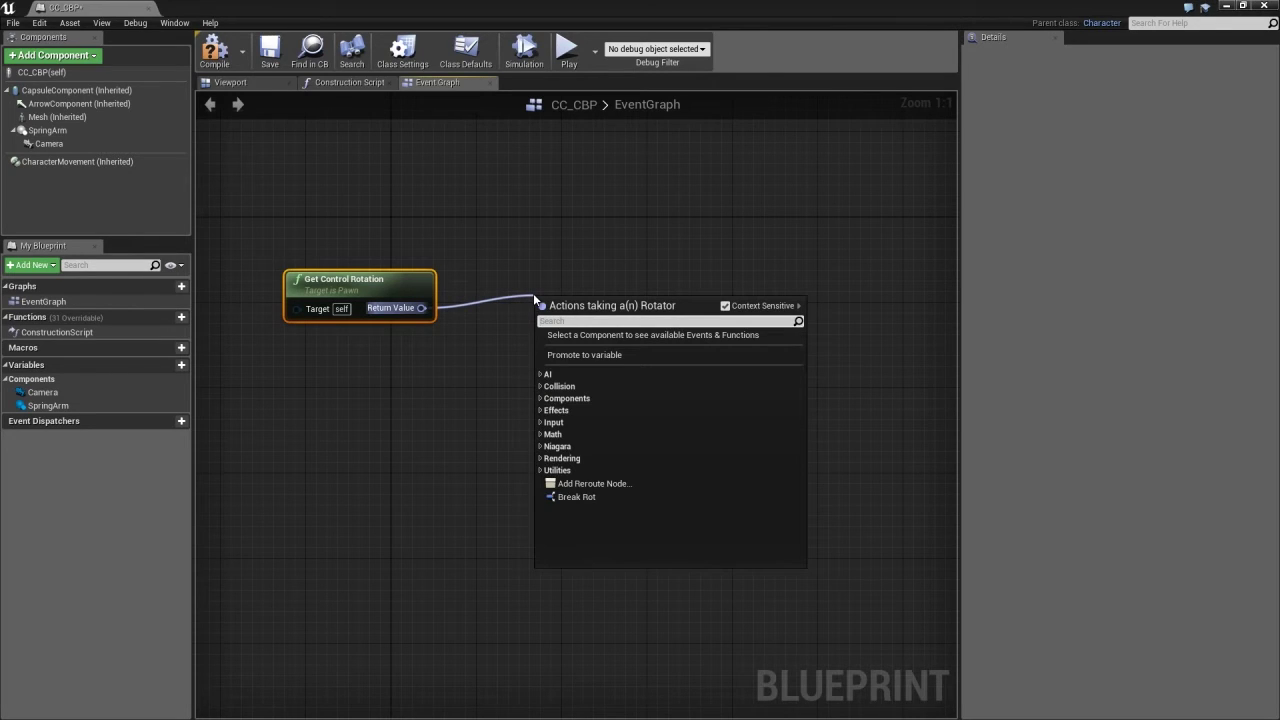
pyautogui.write('break rot')
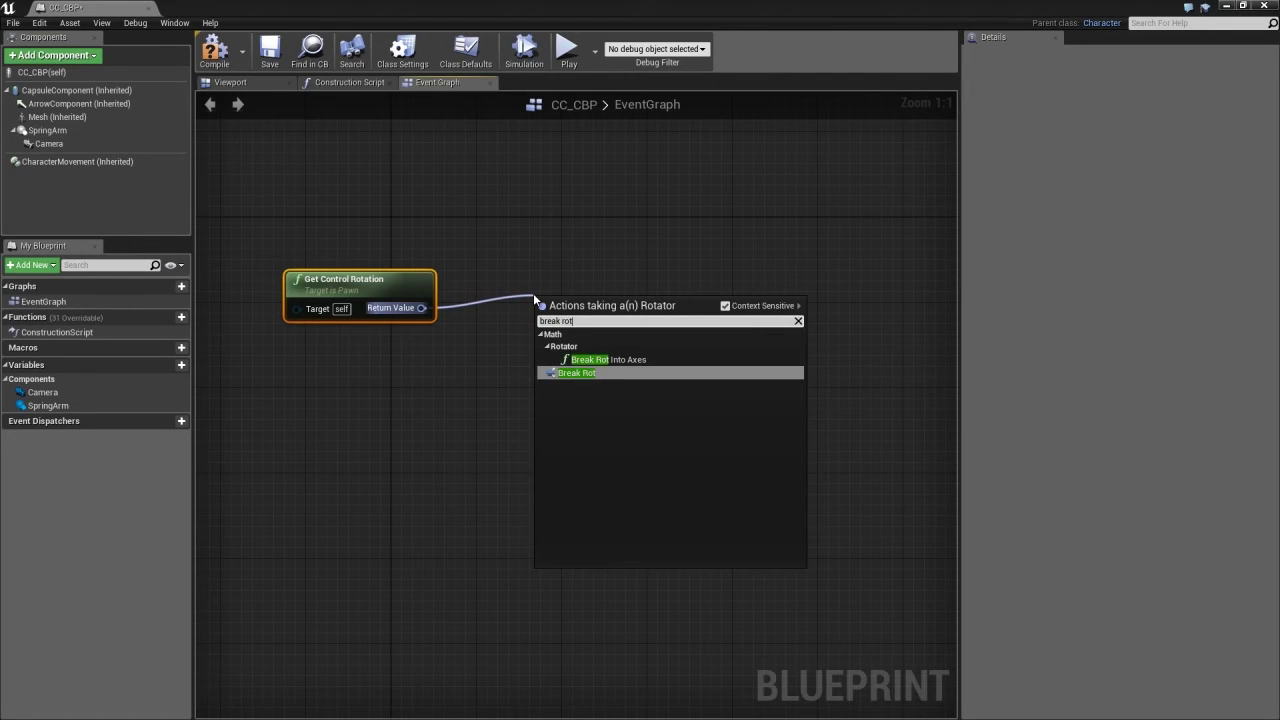
pyautogui.press('Return')
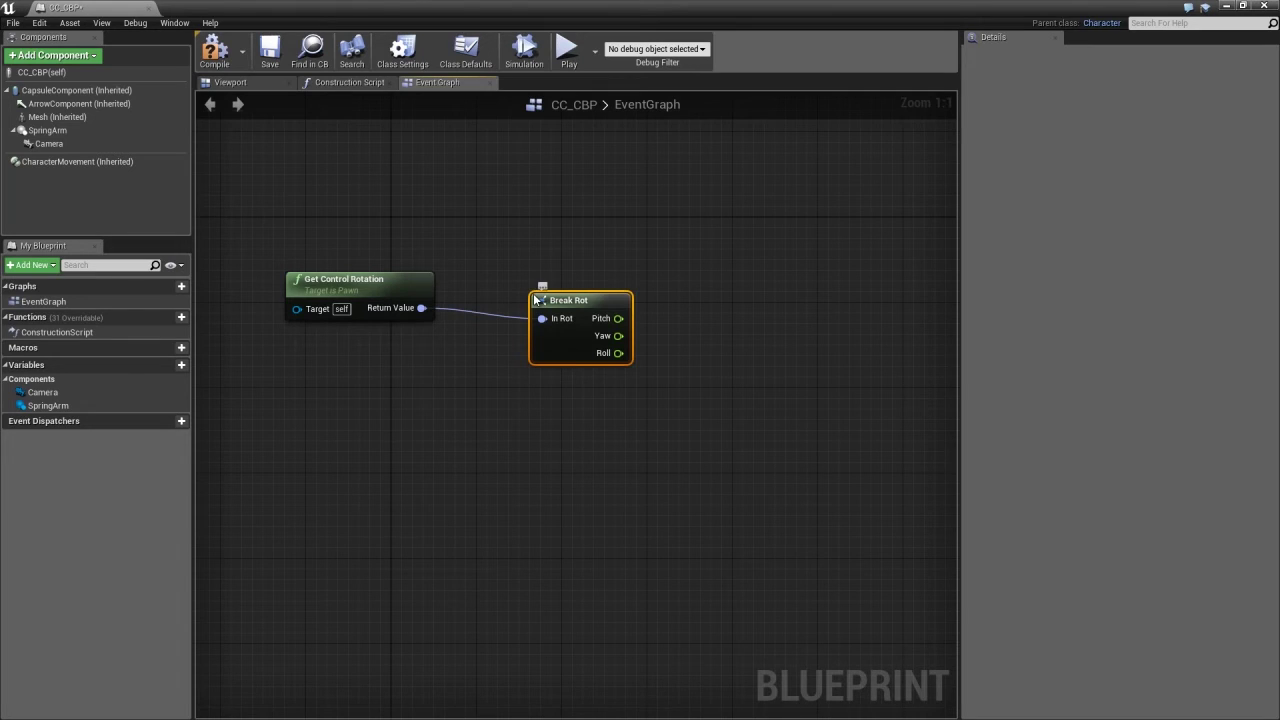
# Add a Make Rot node and connect the Yaw output of Break Rot only to its Yaw input.
pyautogui.moveTo(597, 300); pyautogui.dragTo(675, 302)
pyautogui.write('make rot')
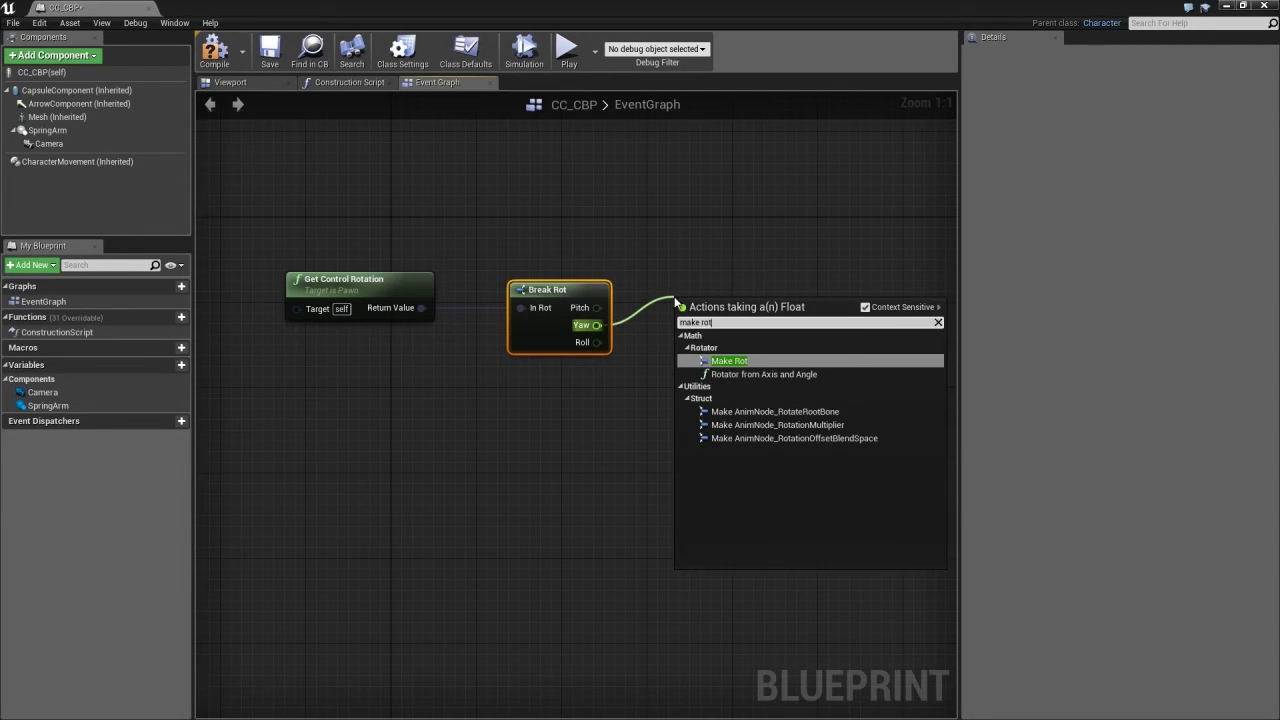
pyautogui.press('Return')
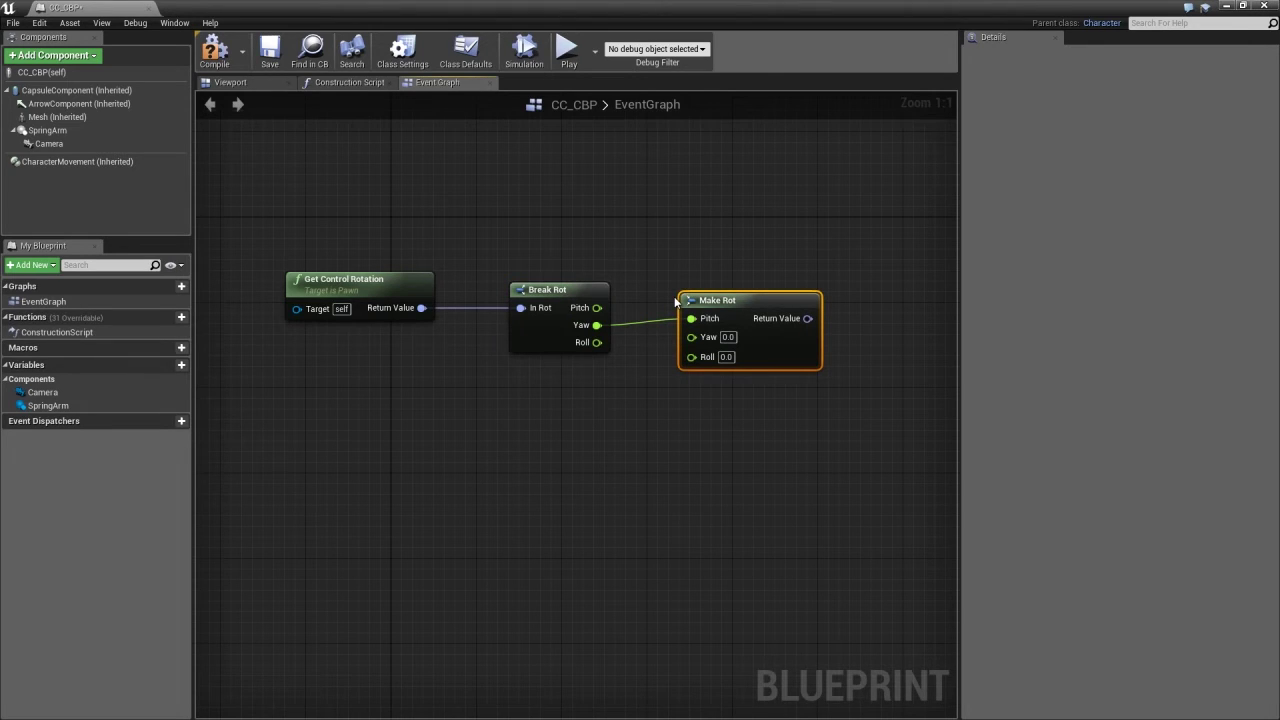
pyautogui.keyDown('alt'); pyautogui.click(691, 318); pyautogui.keyUp('alt')
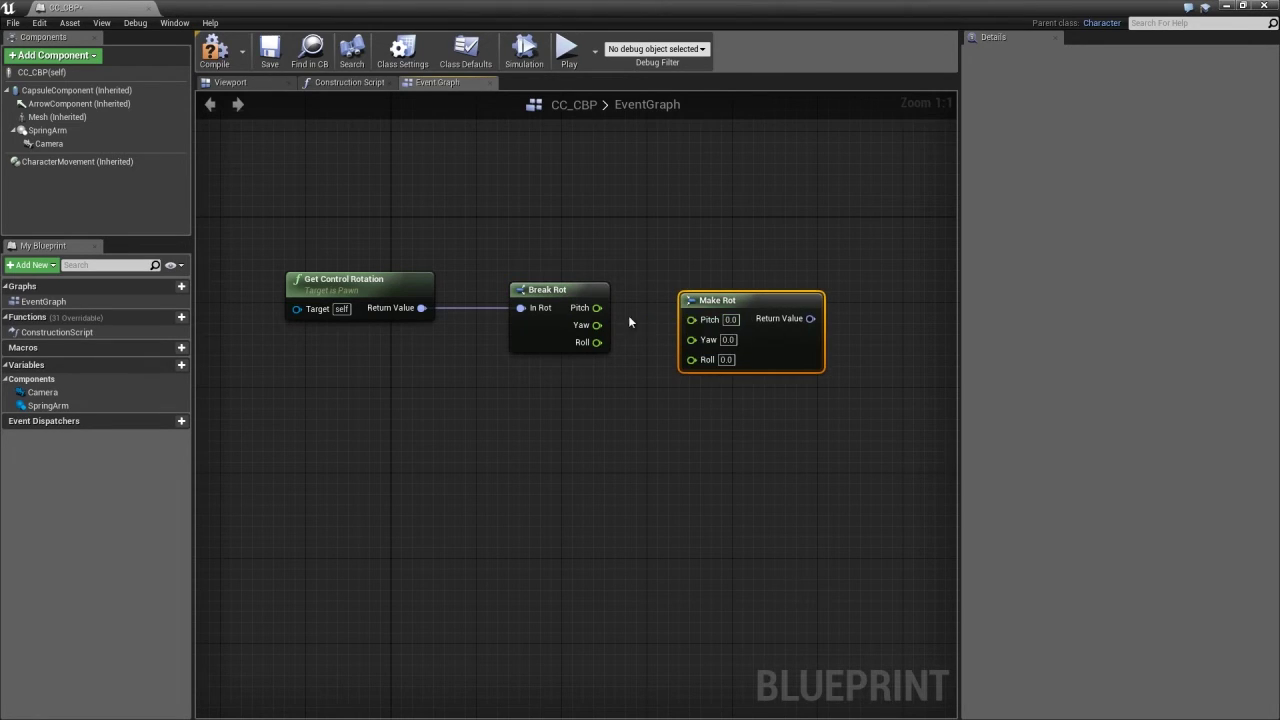
pyautogui.moveTo(597, 325); pyautogui.dragTo(691, 339)
# Line up the Break Rot and Make Rot nodes in a compact row beside Get Control Rotation.
pyautogui.moveTo(742, 305); pyautogui.dragTo(699, 294)
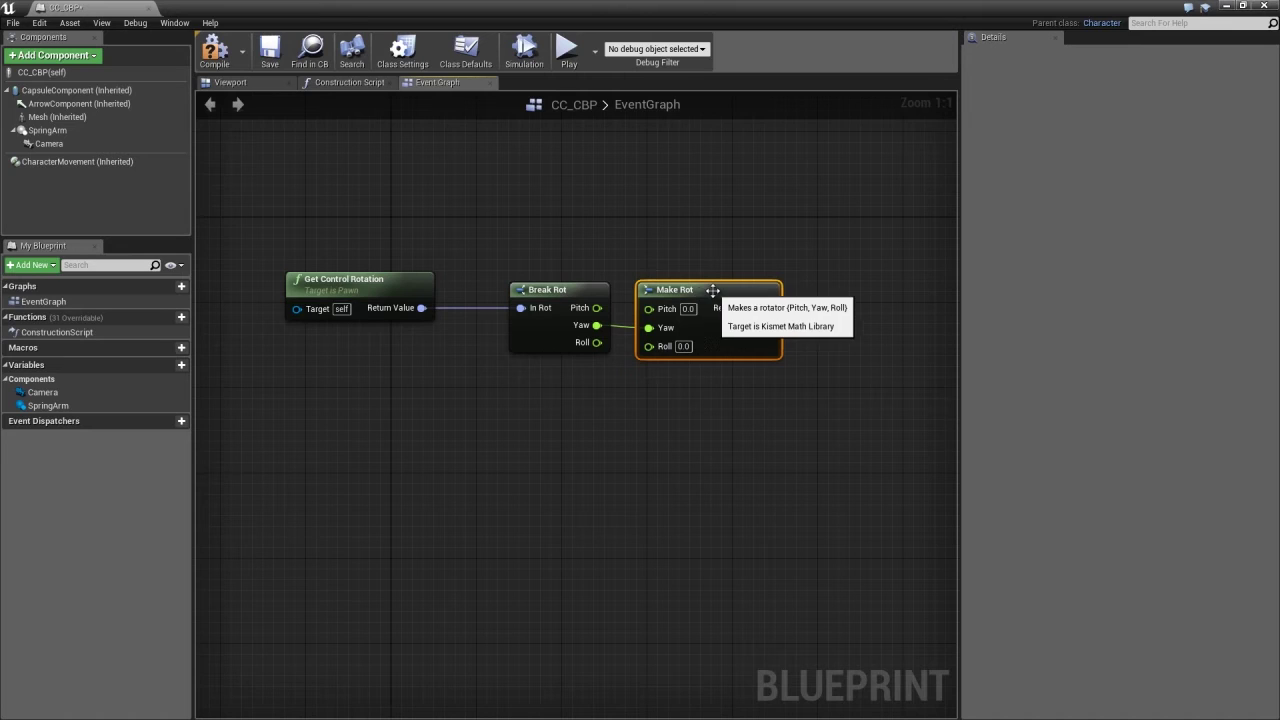
pyautogui.moveTo(558, 295); pyautogui.dragTo(503, 285)
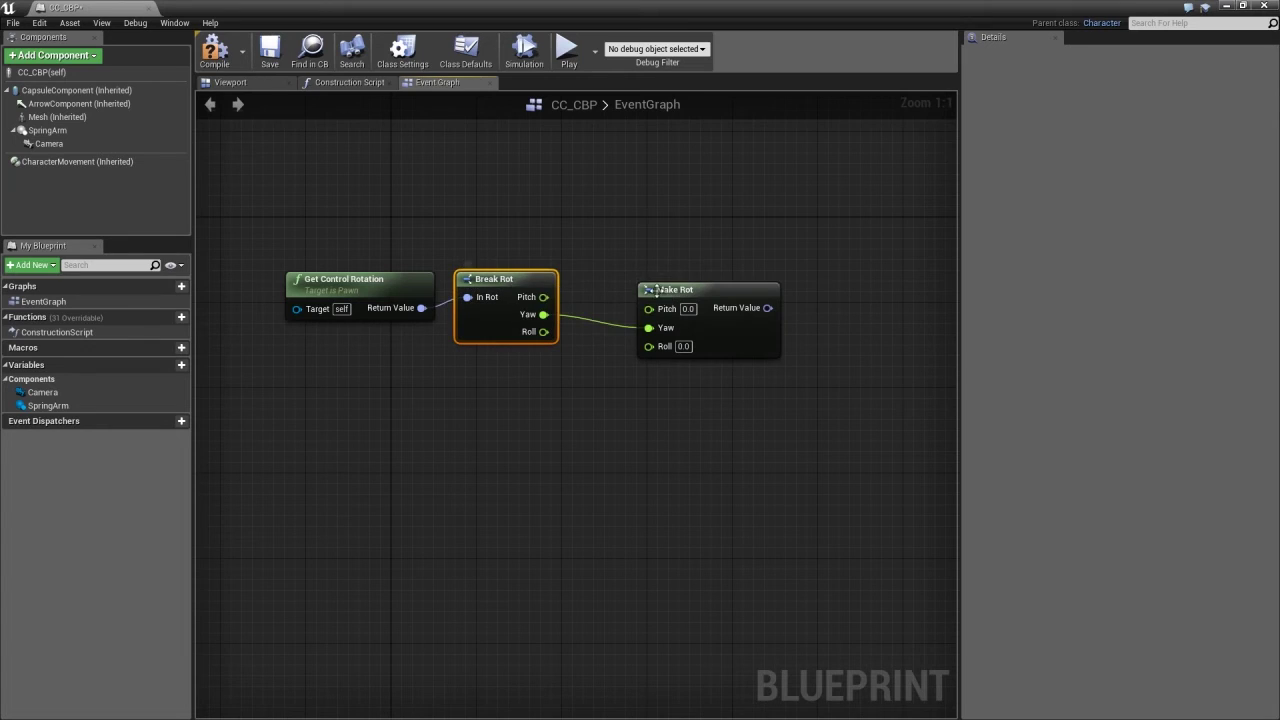
pyautogui.moveTo(700, 302); pyautogui.dragTo(655, 290)
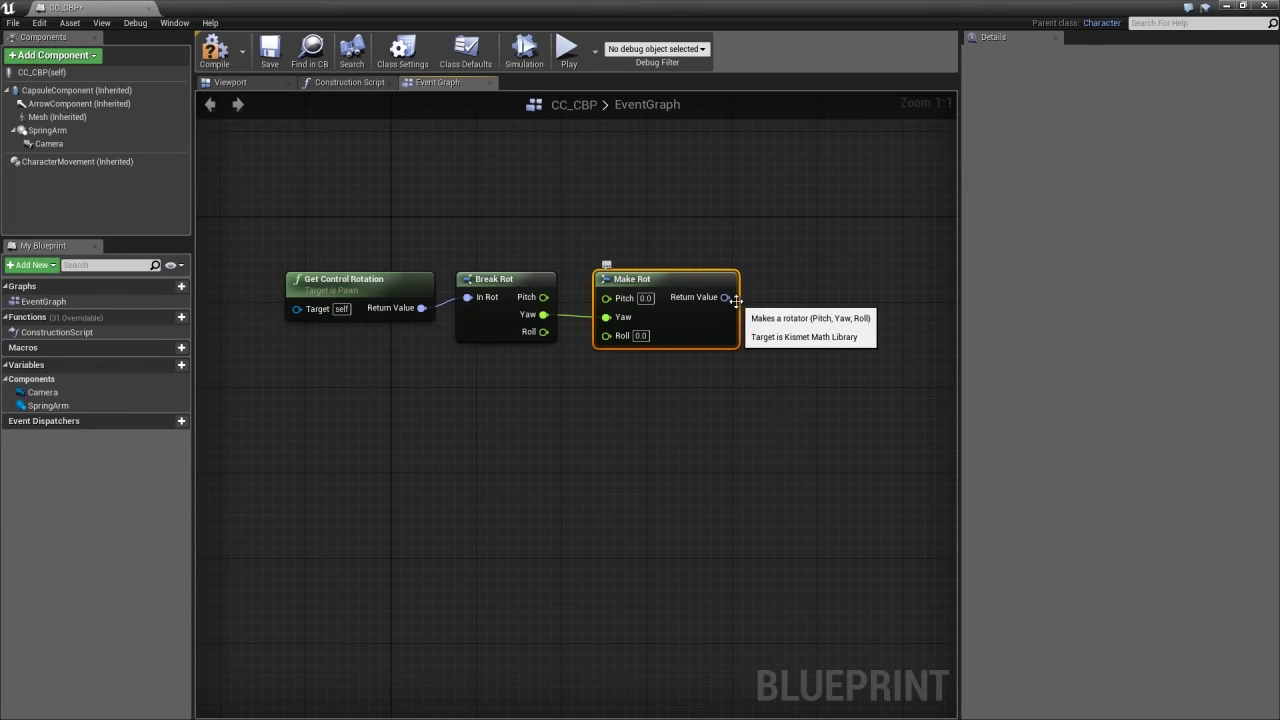
# Add a Get Forward Vector node fed by Make Rot's Return Value, placed below and to the right of Make Rot.
pyautogui.moveTo(727, 297); pyautogui.dragTo(766, 379)
pyautogui.write('get forward')
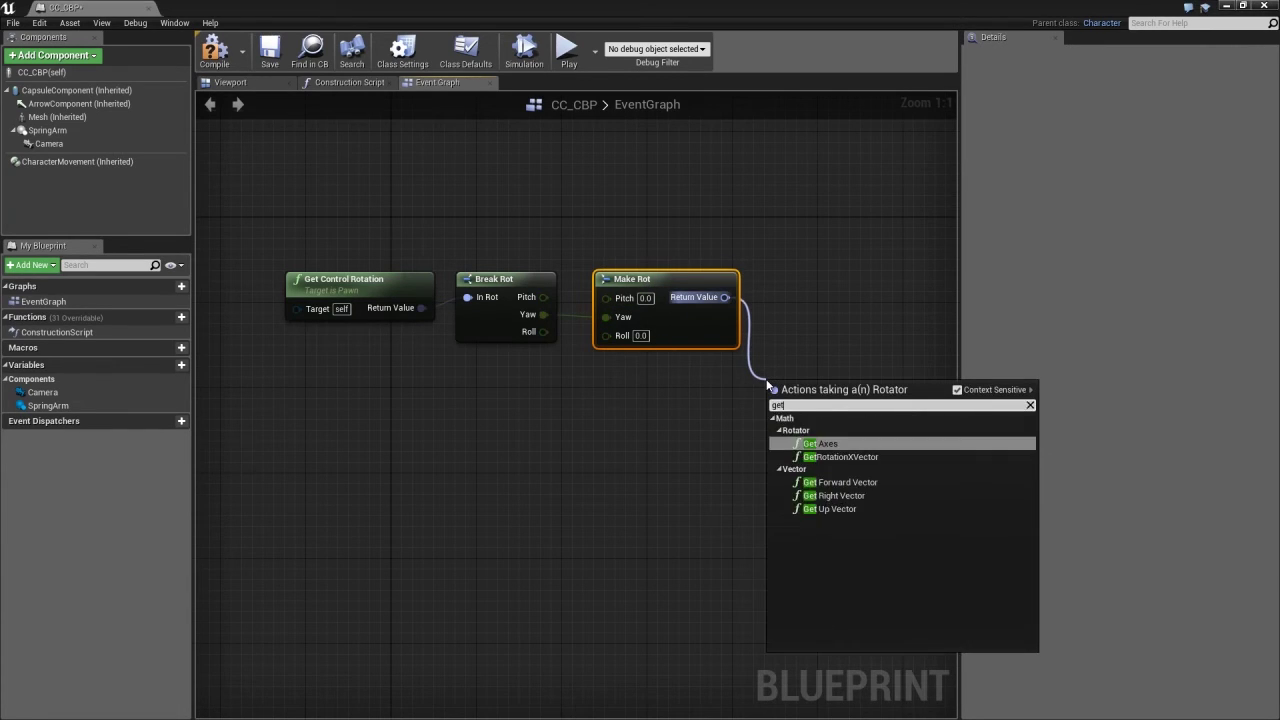
pyautogui.press('Return')
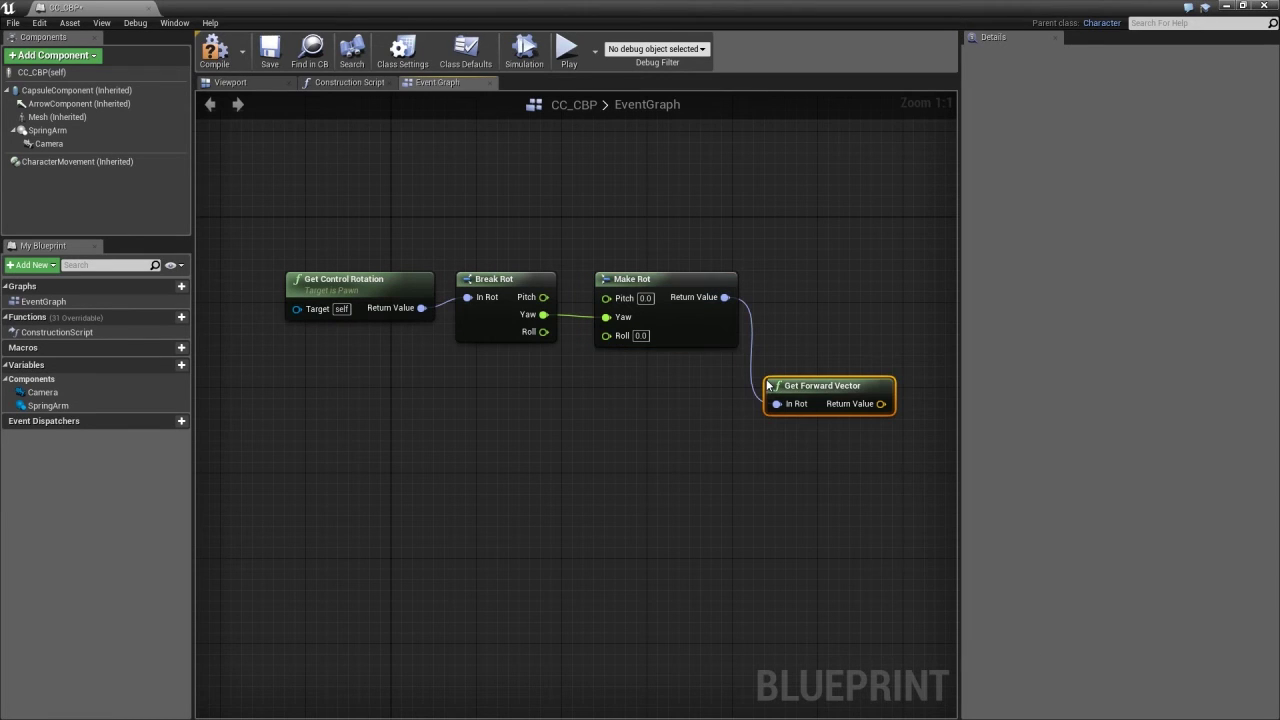
pyautogui.moveTo(697, 456); pyautogui.dragTo(631, 400, button='right')
pyautogui.moveTo(781, 315); pyautogui.dragTo(771, 326)
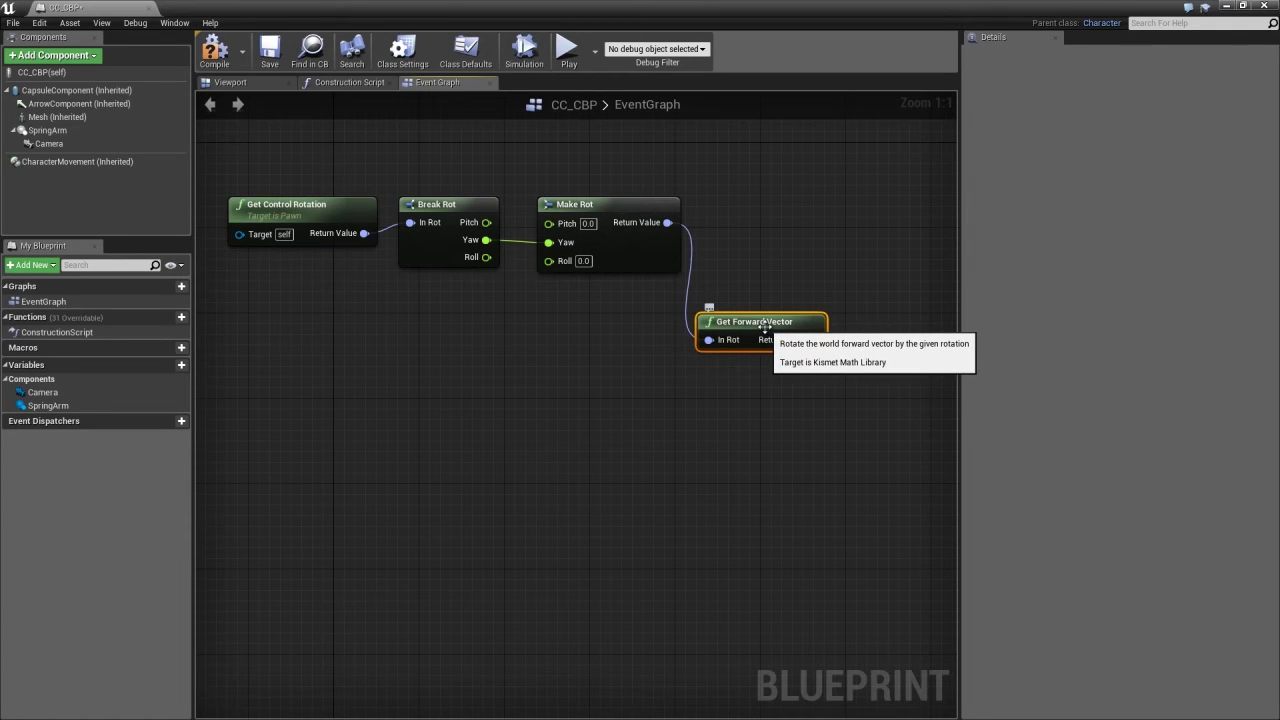
# Add the InputAxis MoveForward event below the rotation nodes.
pyautogui.rightClick(410, 357)
pyautogui.write('input axis')
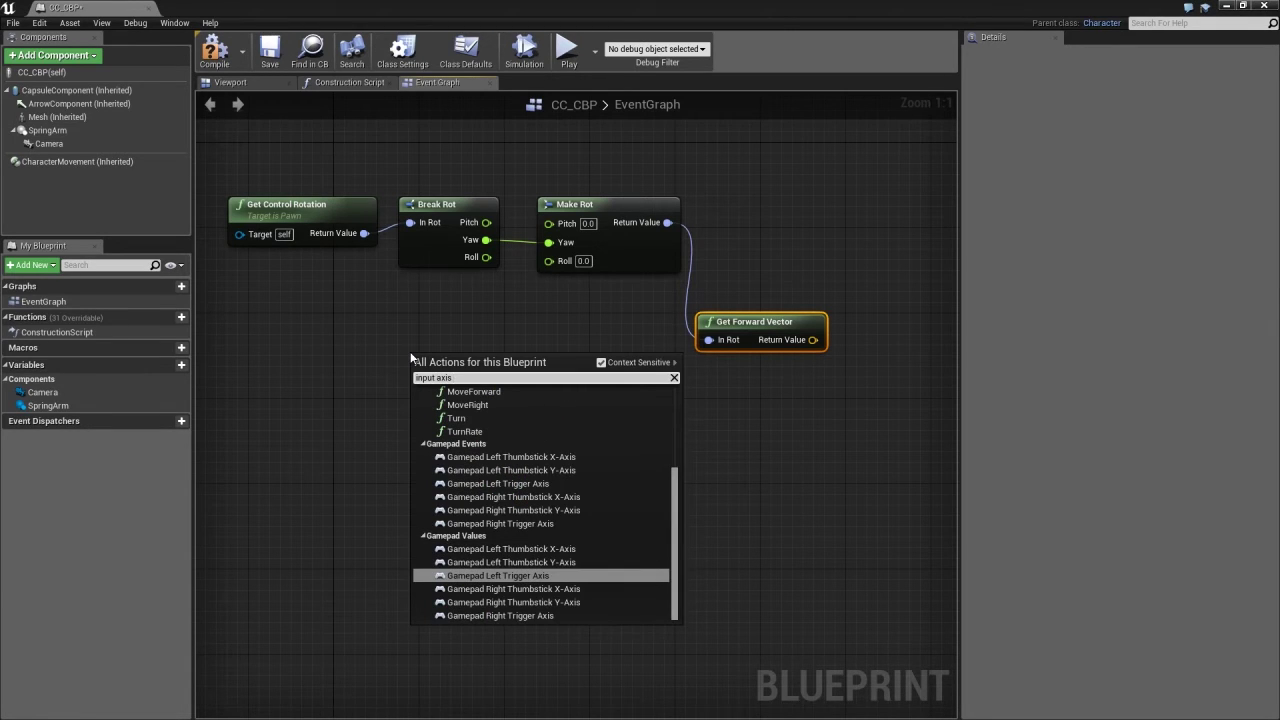
pyautogui.write(' move')
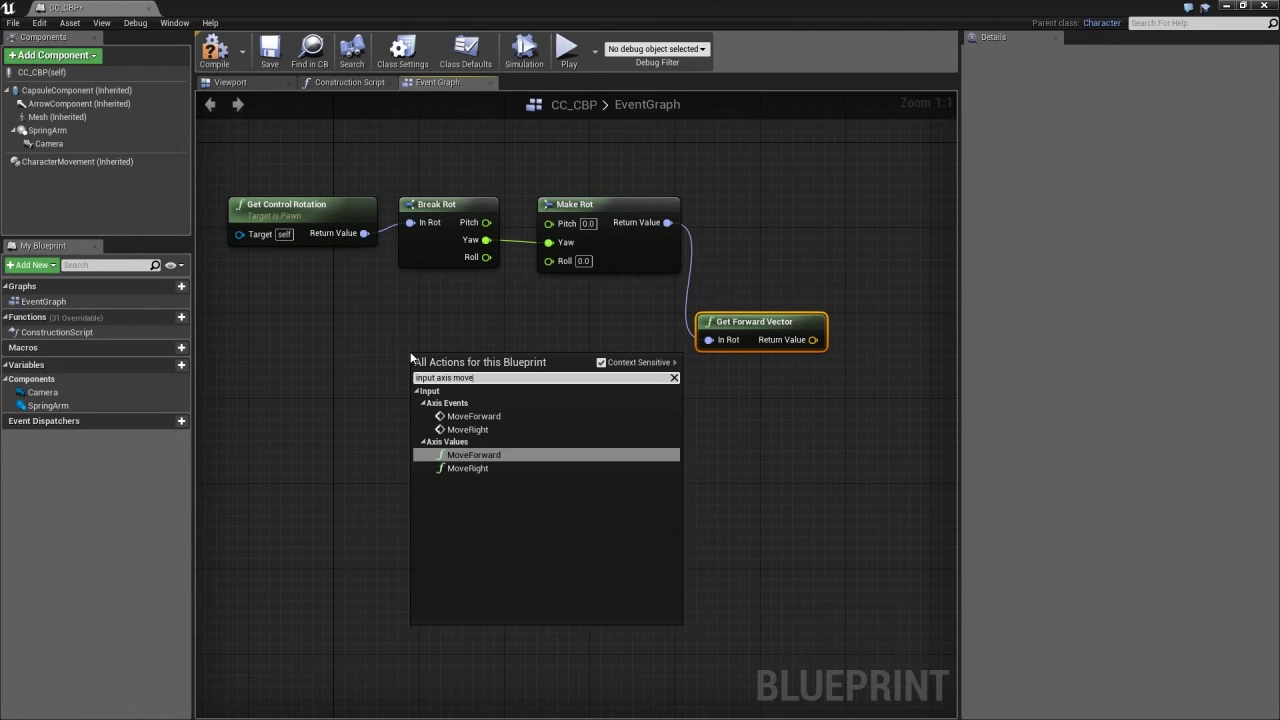
pyautogui.click(478, 418)
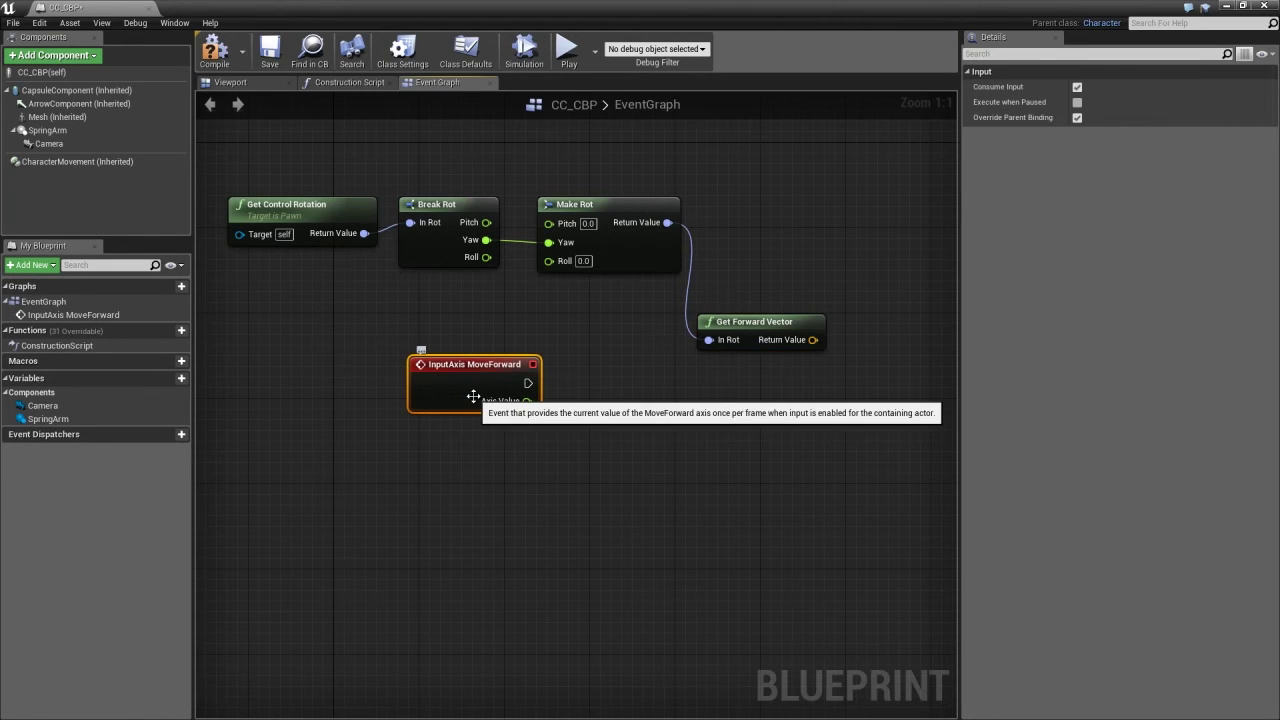
# Add an Add Movement Input node executed by InputAxis MoveForward, and connect Get Forward Vector's Return Value to its World Direction.
pyautogui.moveTo(527, 381); pyautogui.dragTo(612, 411)
pyautogui.write('add movement input')
pyautogui.press('Return')
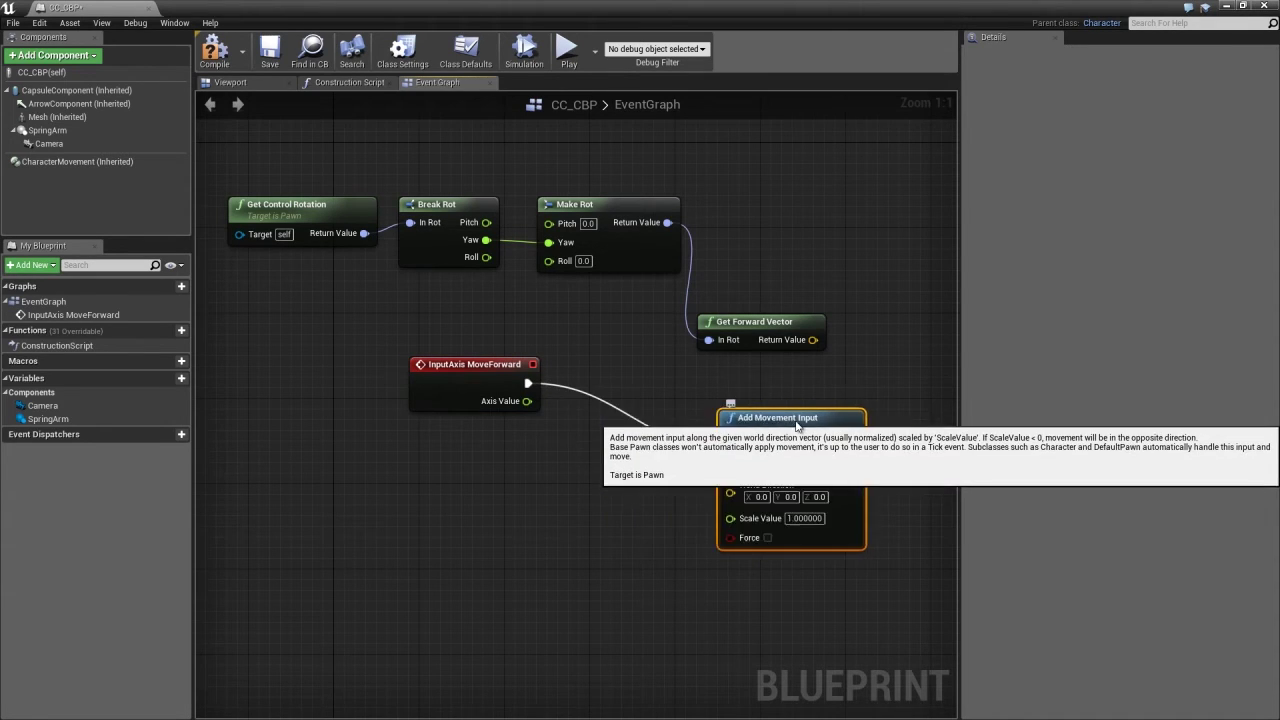
pyautogui.moveTo(669, 427); pyautogui.dragTo(850, 417)
pyautogui.moveTo(766, 322); pyautogui.dragTo(805, 480)
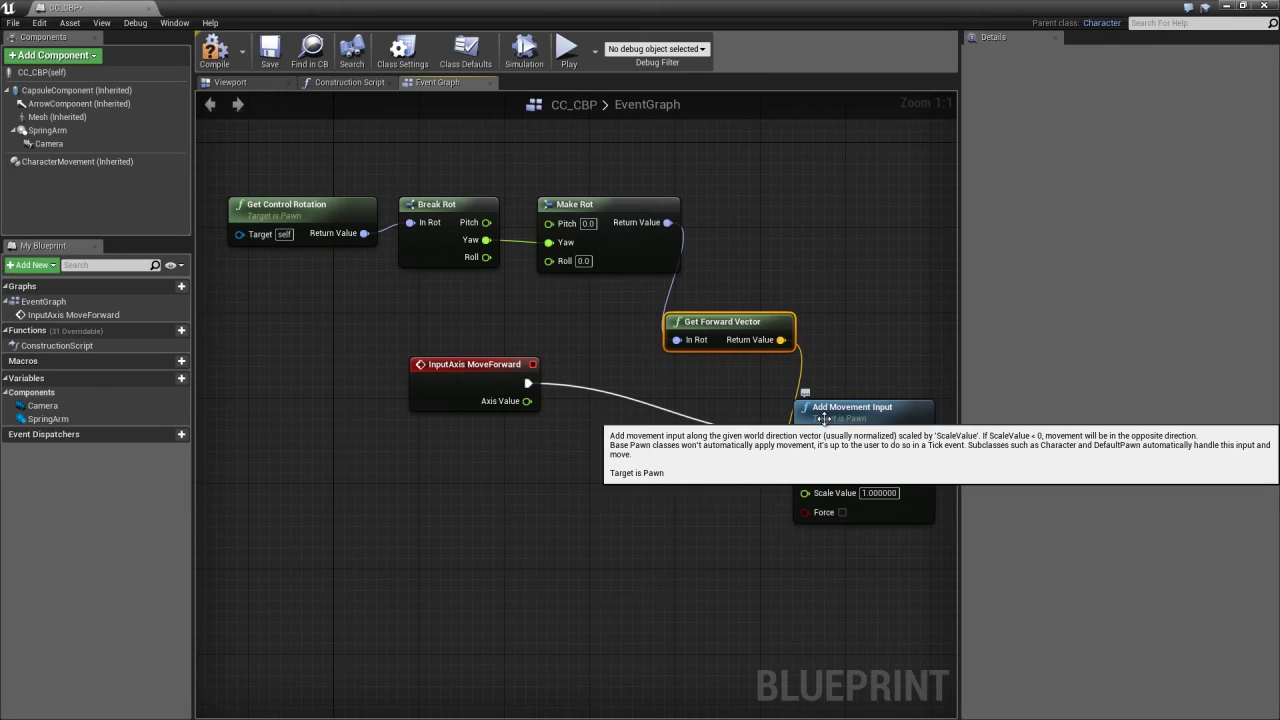
# Add the InputAxis Turn event below the InputAxis MoveForward node.
pyautogui.rightClick(351, 478)
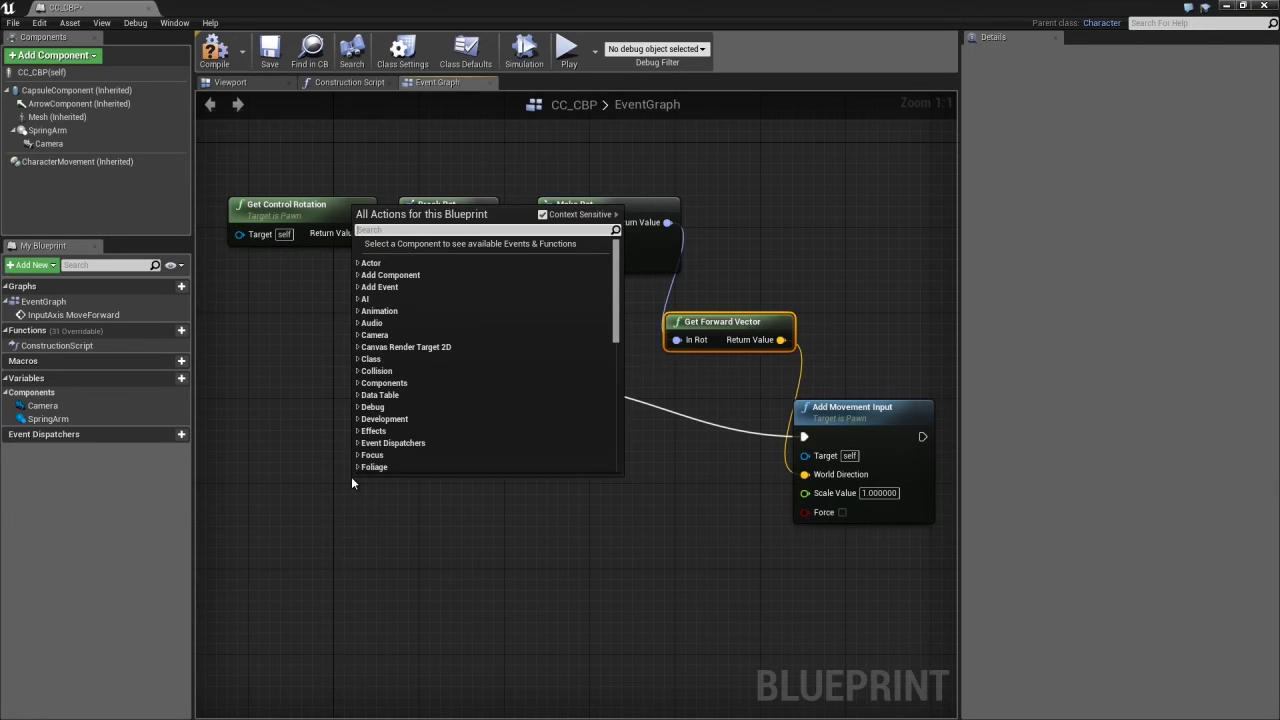
pyautogui.write('input axis ')
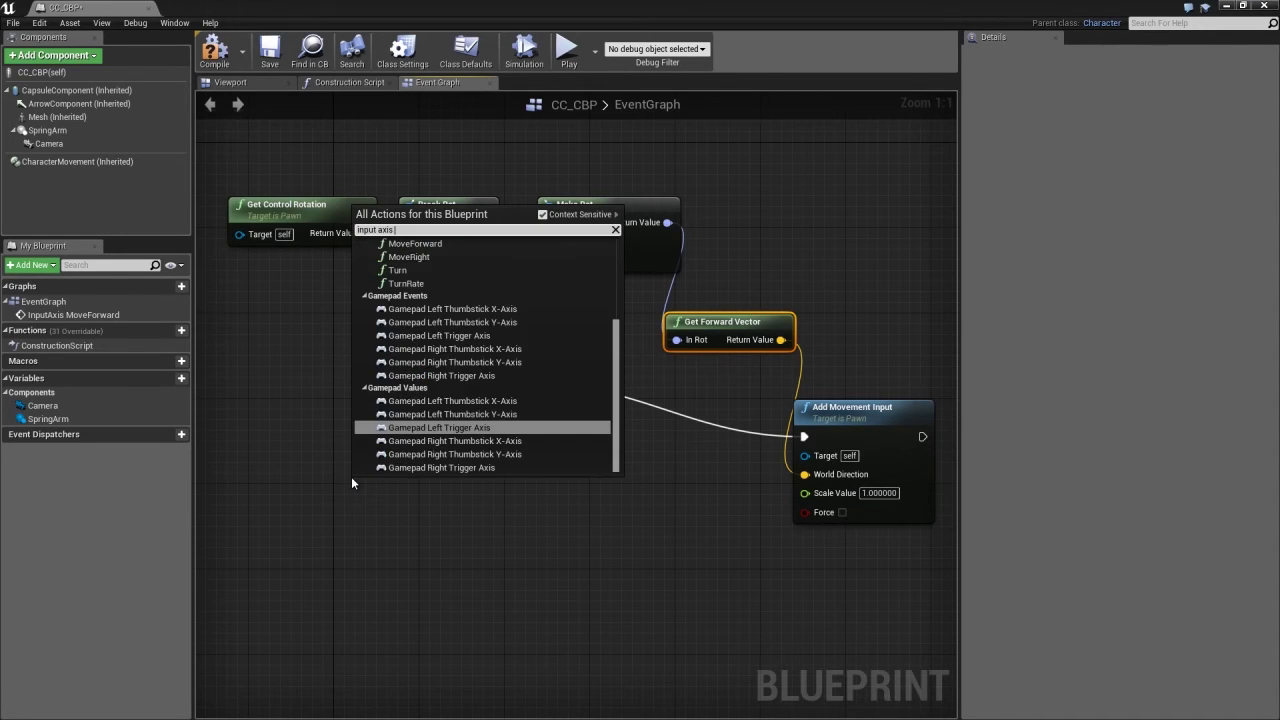
pyautogui.write('turn')
pyautogui.press('Up')
pyautogui.press('Up')
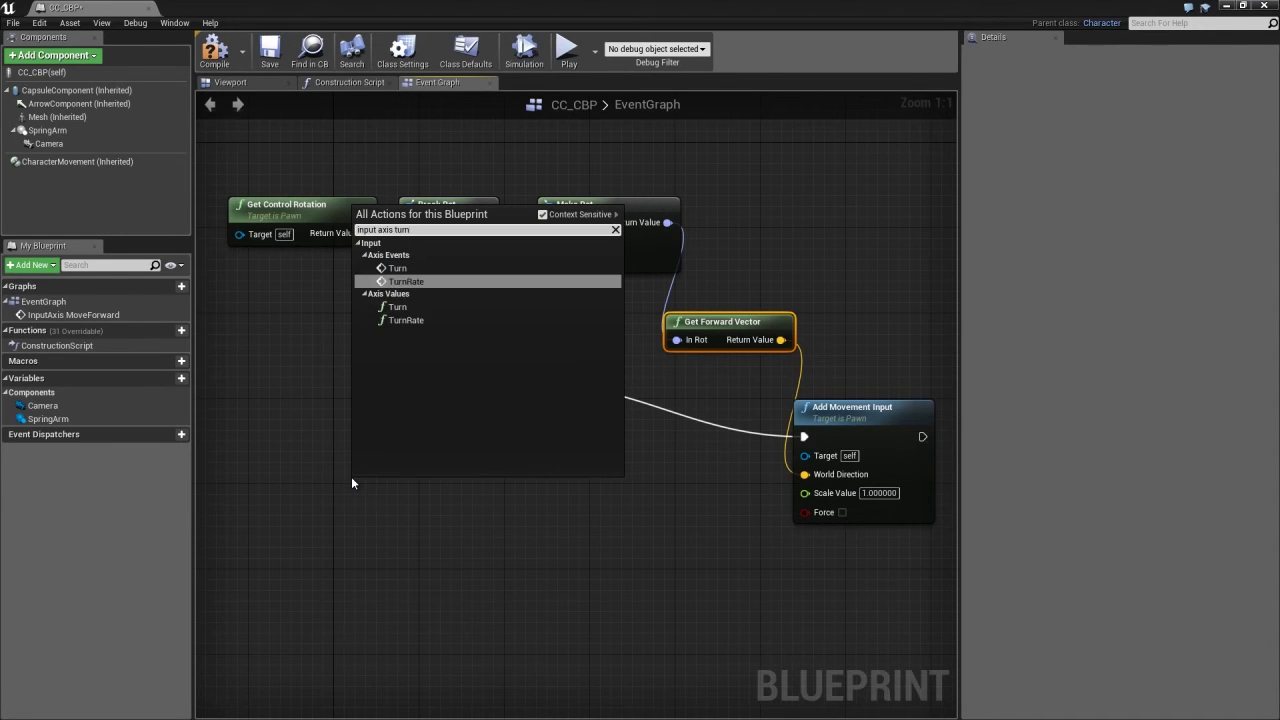
pyautogui.press('Return')
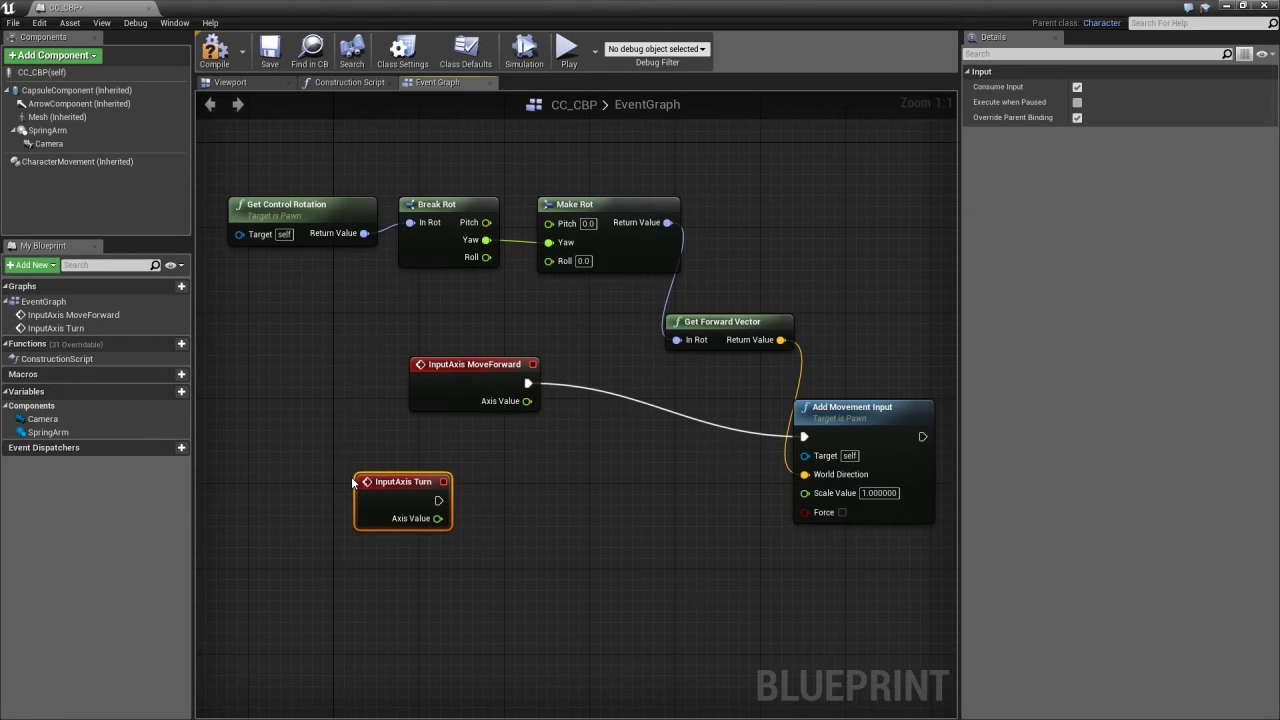
# Add an Add Controller Yaw Input node executed by InputAxis Turn, and connect the event's Axis Value to Val.
pyautogui.moveTo(438, 500); pyautogui.dragTo(494, 496)
pyautogui.write('add controller')
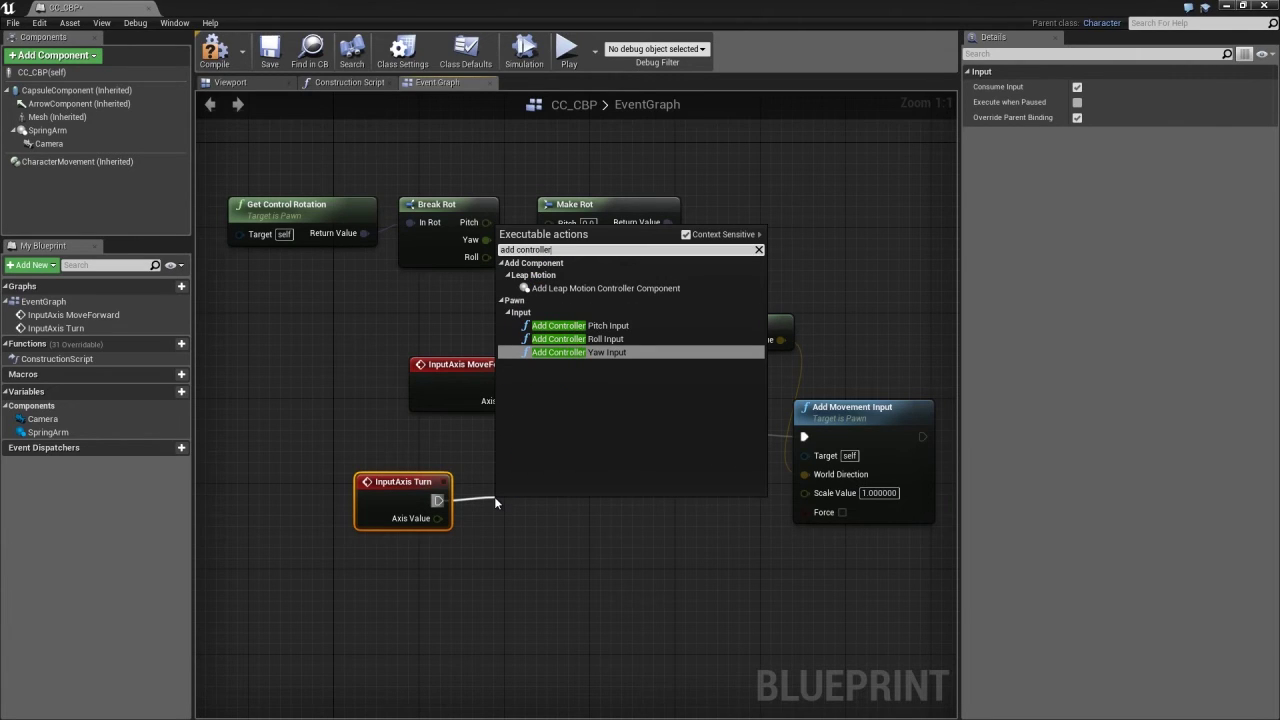
pyautogui.press('Return')
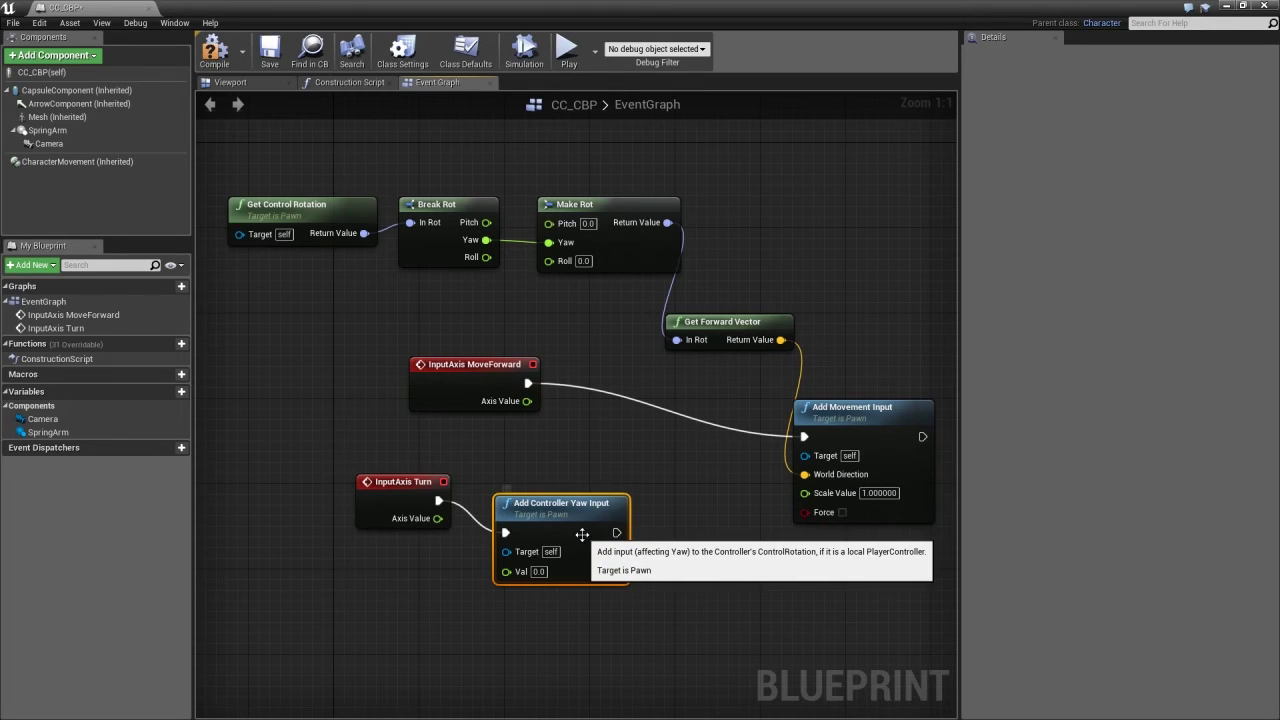
pyautogui.moveTo(438, 518); pyautogui.dragTo(505, 570)
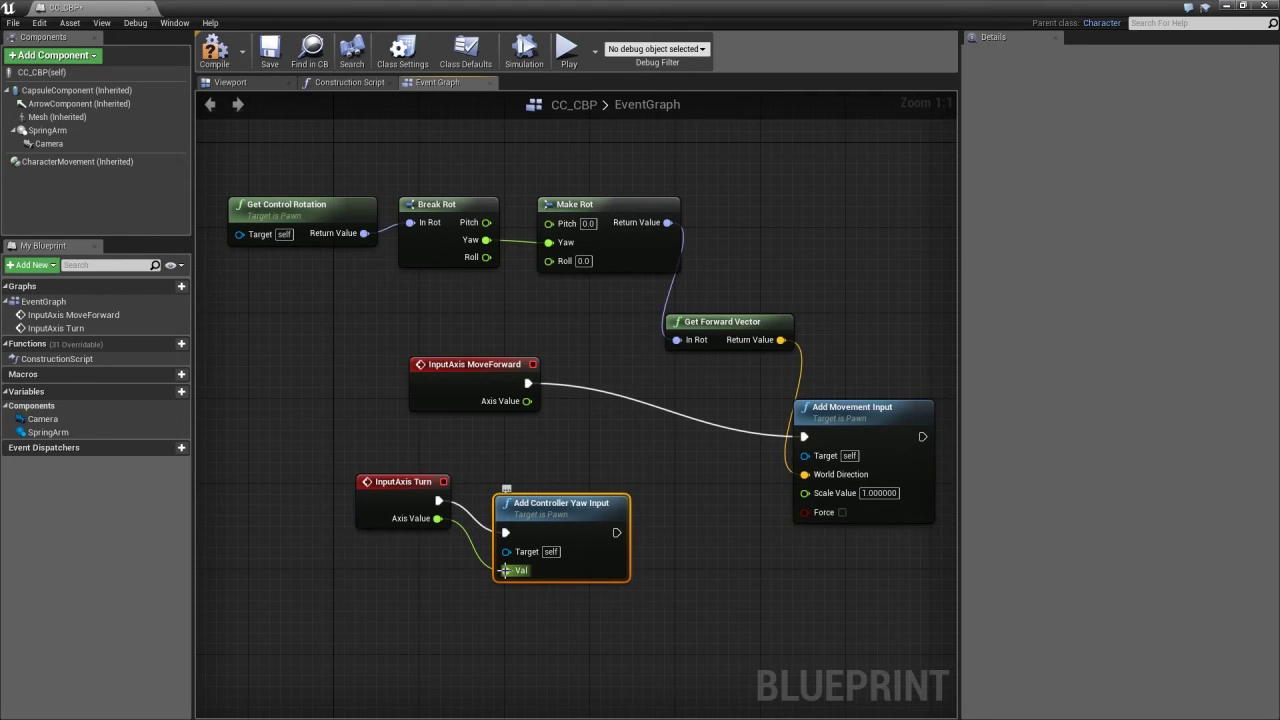
# Compile and save the CC_CBP Blueprint with its movement and turn input nodes.
pyautogui.click(210, 22)
pyautogui.click(271, 7)
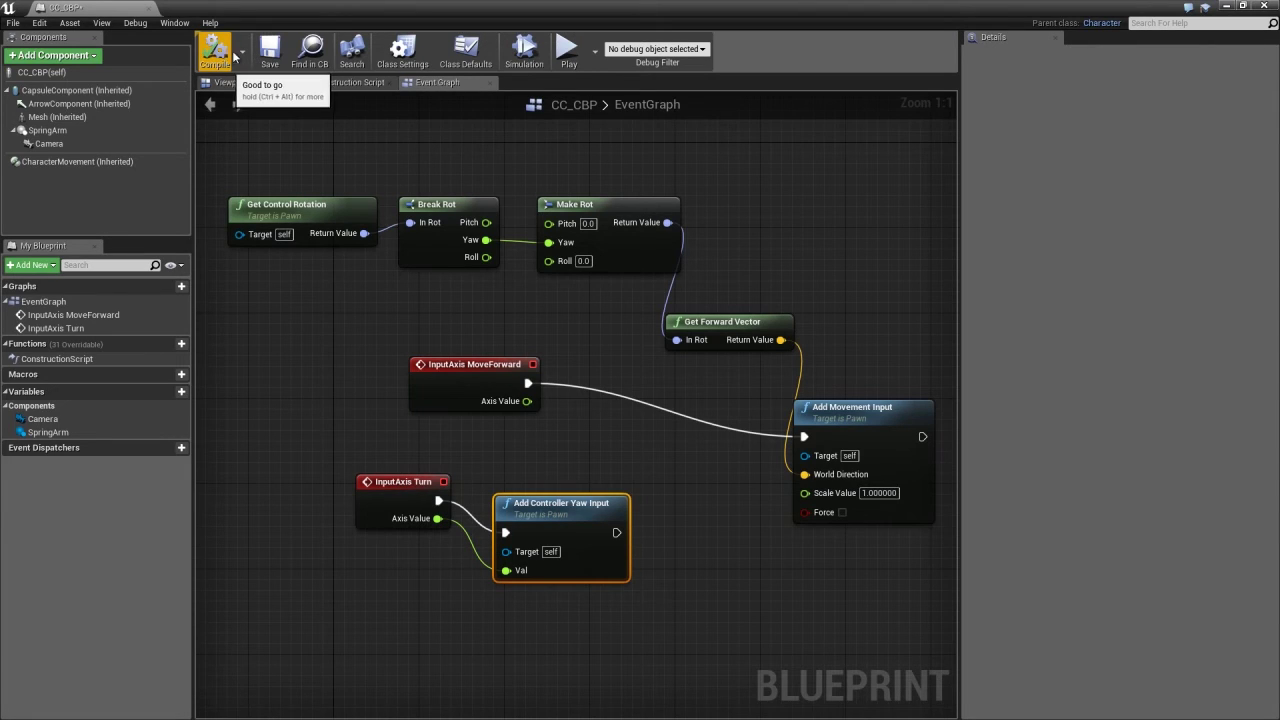
pyautogui.click(268, 55)
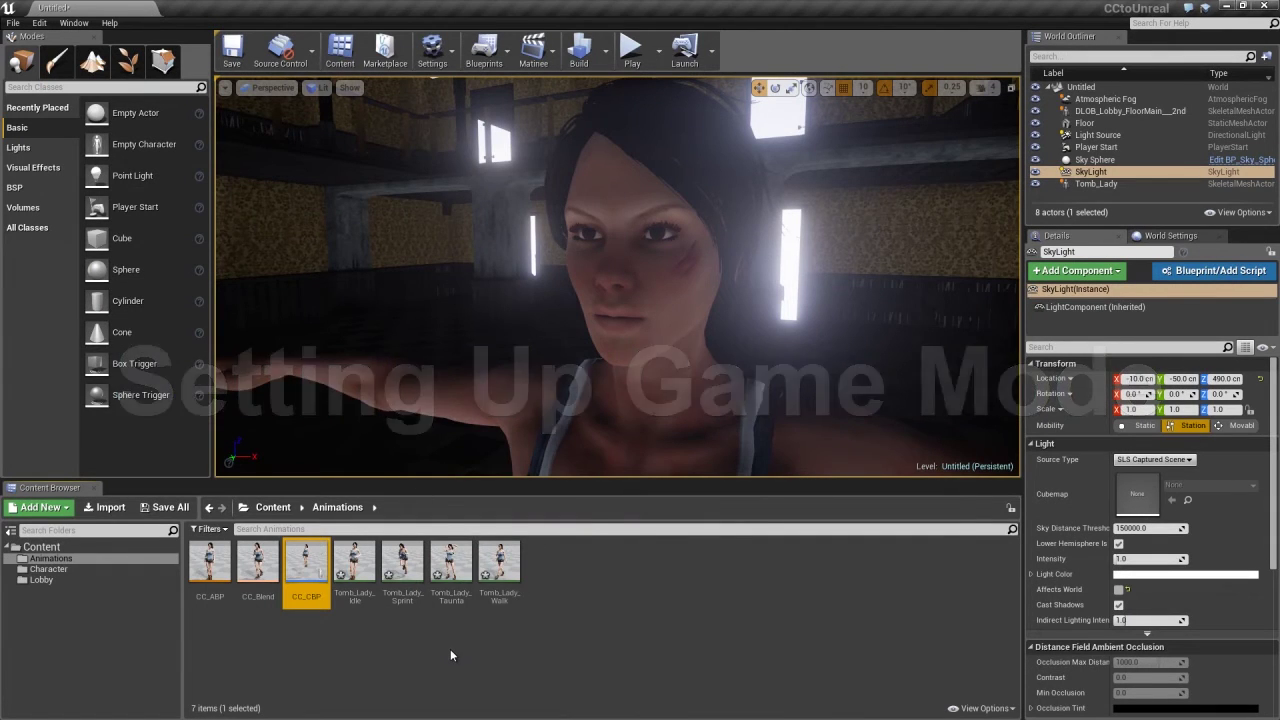
# Create a Blueprint Class with the Game Mode parent in the Animations folder and name it CC_GameMode.
pyautogui.rightClick(450, 649)
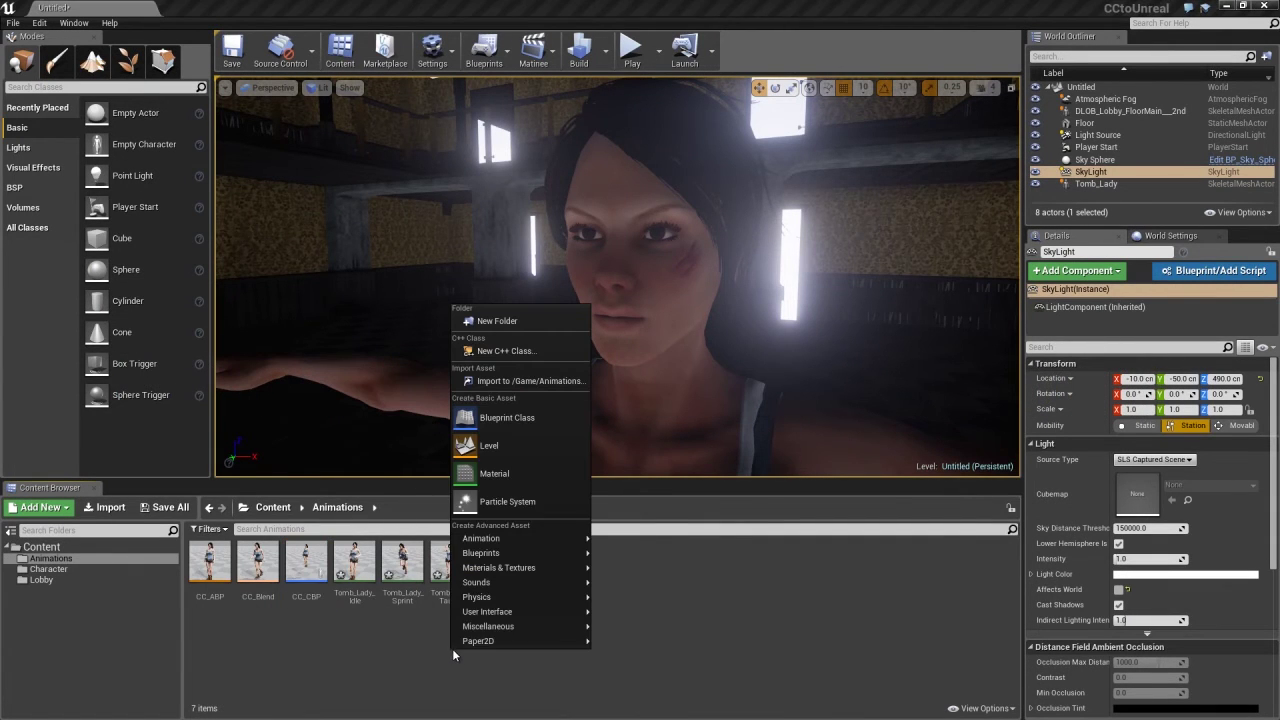
pyautogui.click(544, 420)
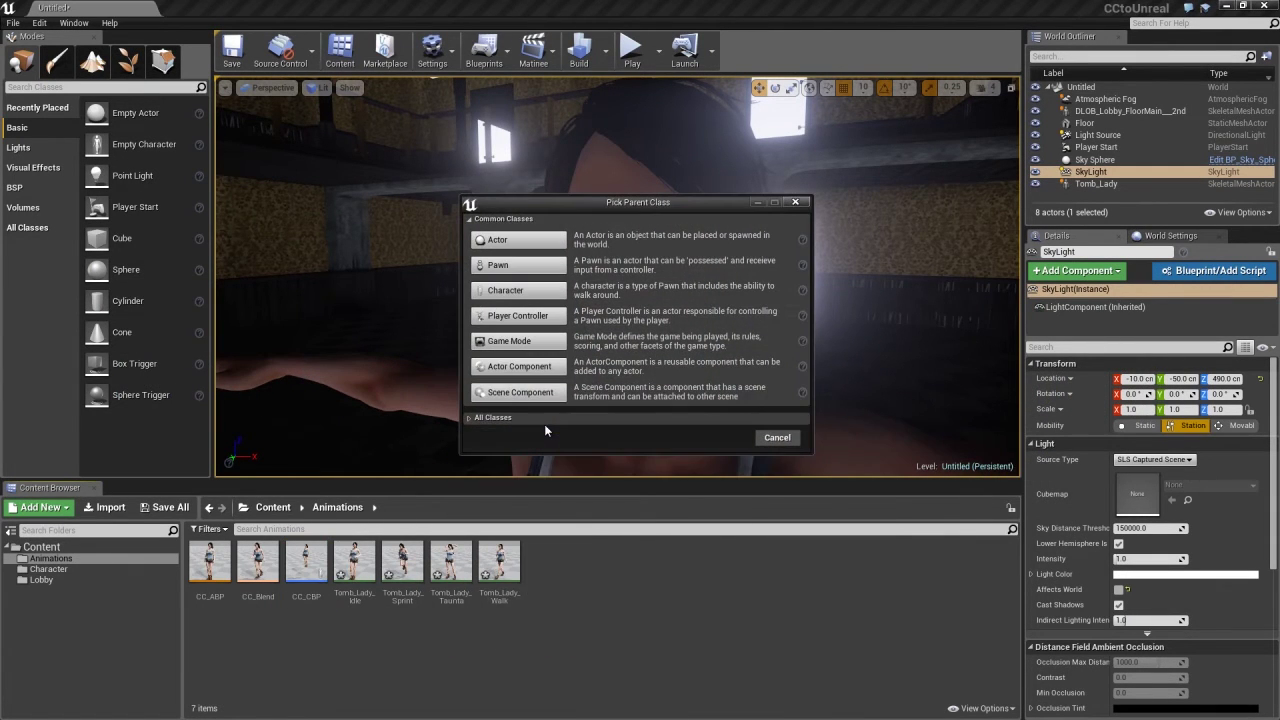
pyautogui.click(532, 342)
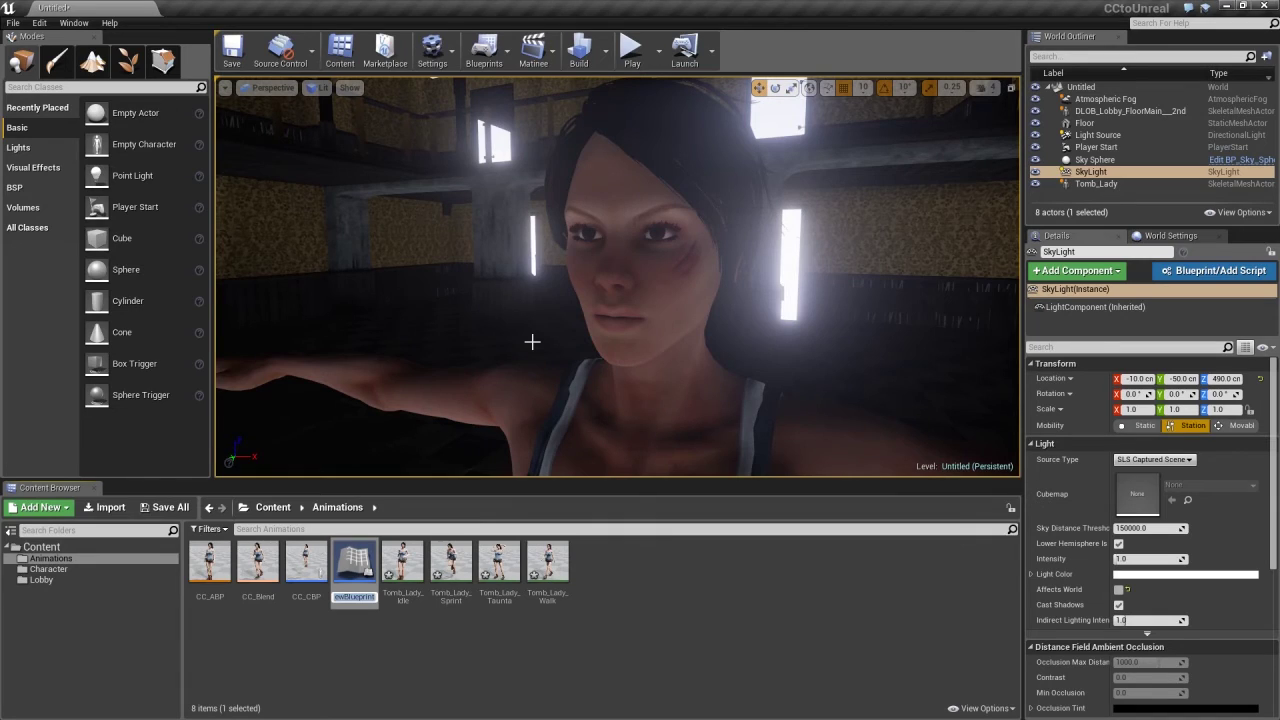
pyautogui.write('CC_Gam')
pyautogui.write('e Mode')
pyautogui.press('Return')
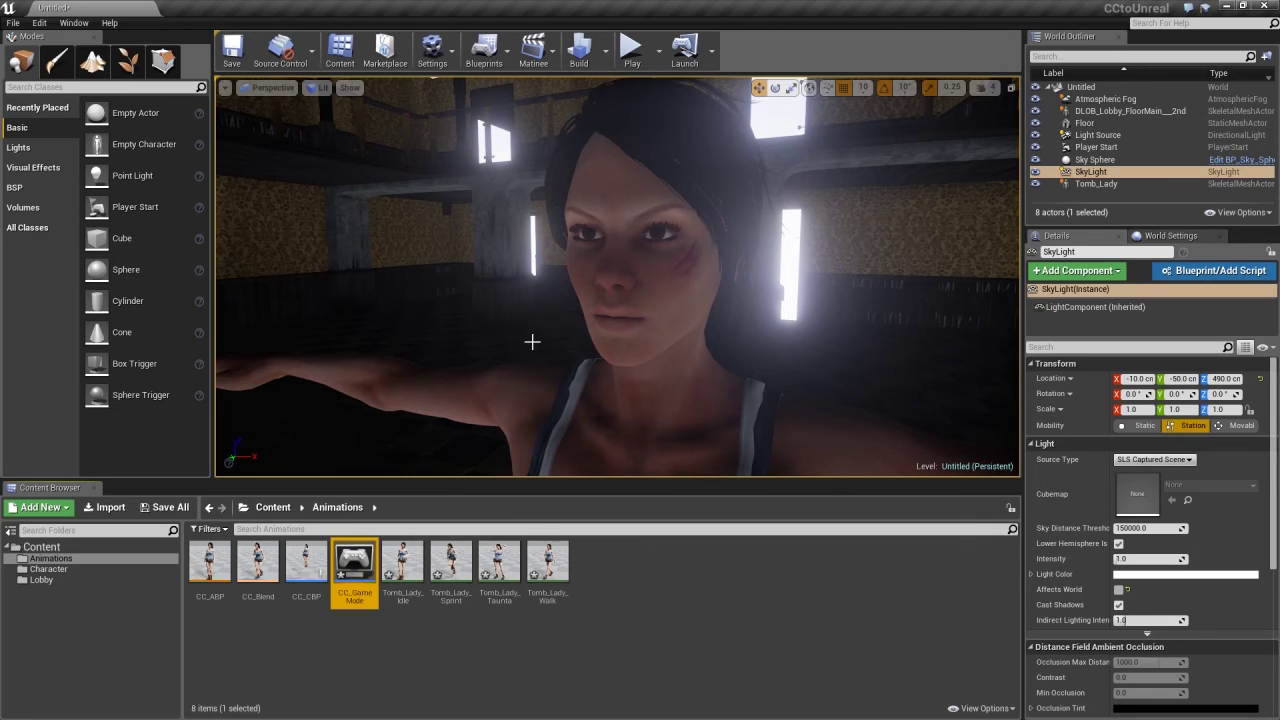
# Set the Default Pawn Class of CC_GameMode to CC_CBP, then compile, save and close the Blueprint.
pyautogui.doubleClick(362, 565)
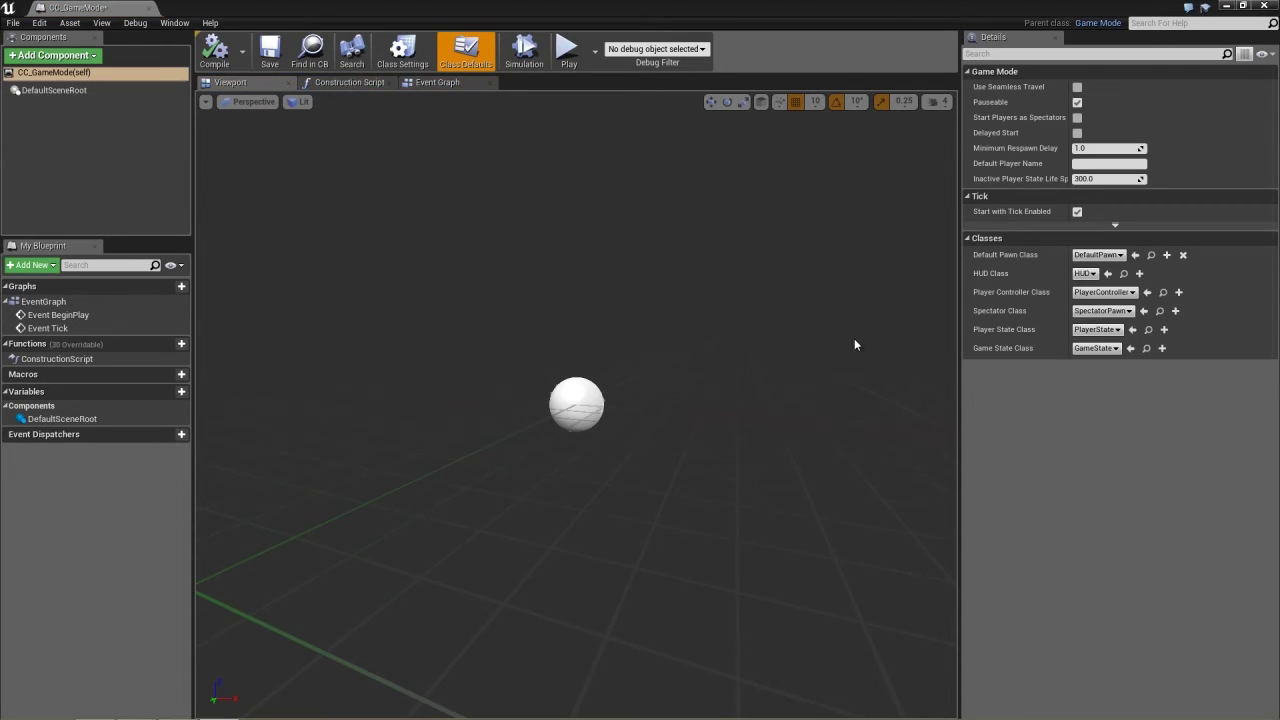
pyautogui.click(1100, 256)
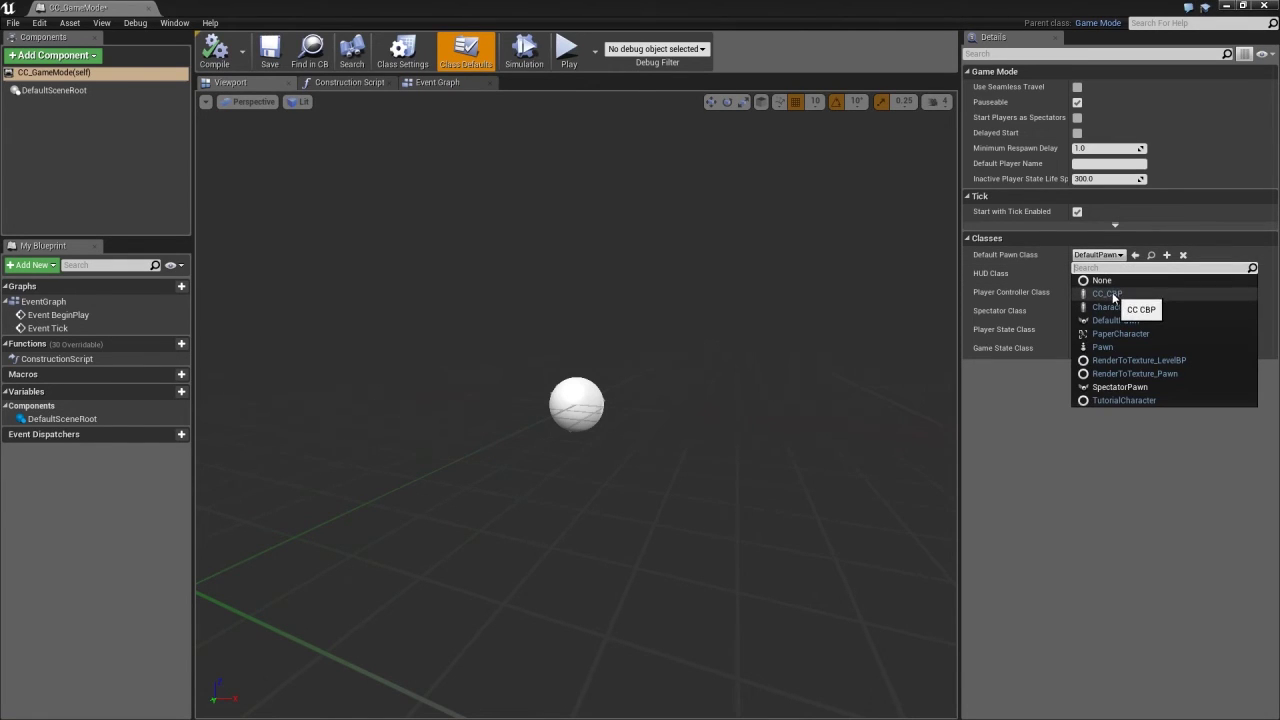
pyautogui.click(1110, 294)
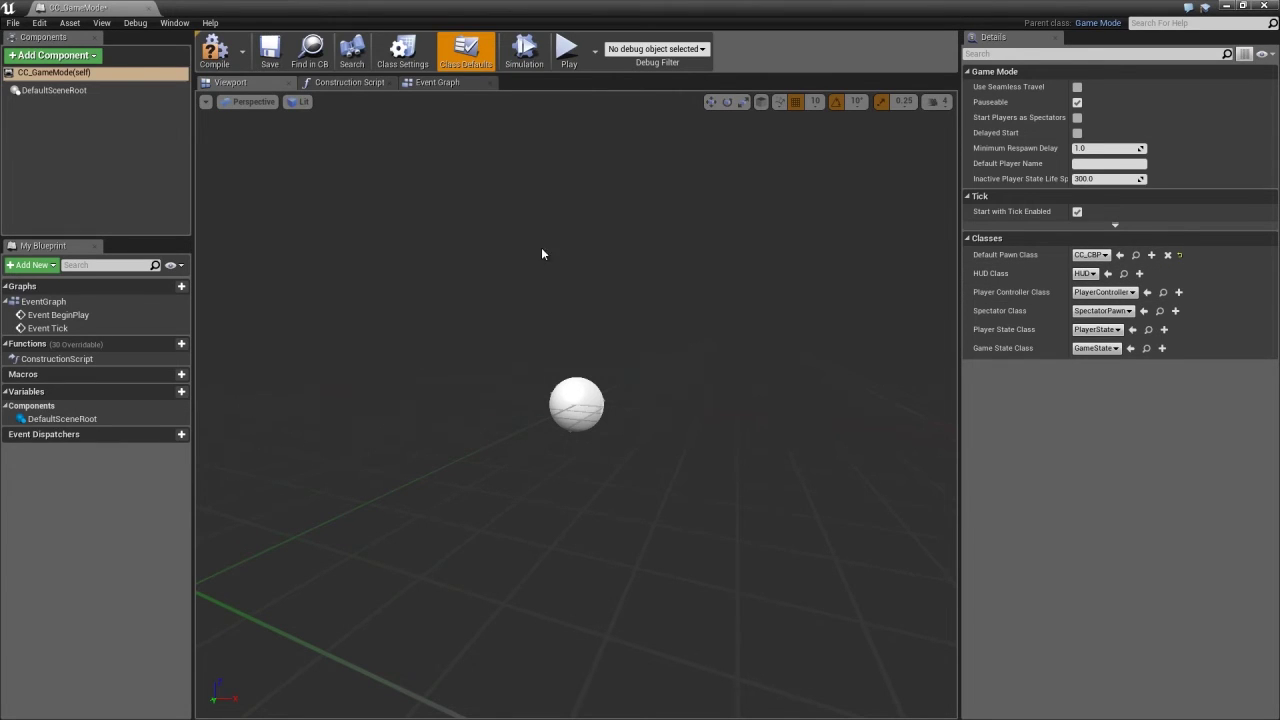
pyautogui.click(215, 50)
pyautogui.click(270, 55)
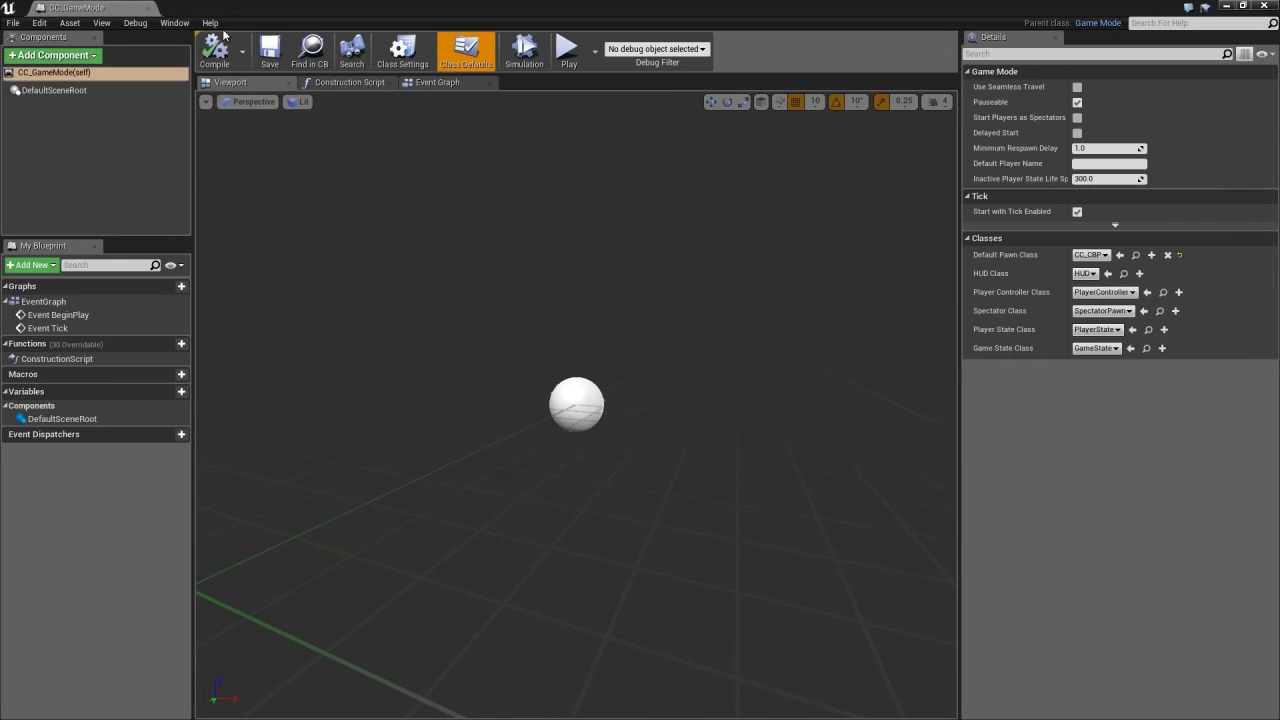
pyautogui.click(150, 8)
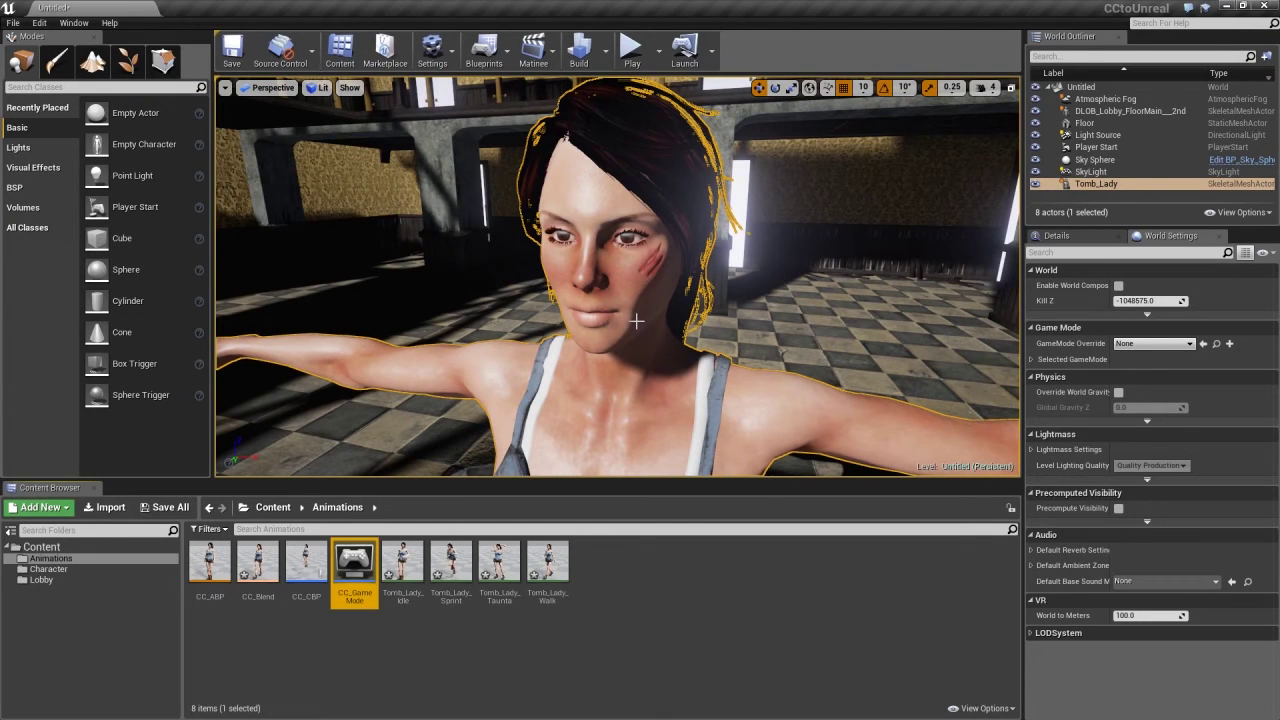
# Delete the Tomb_Lady actor from the level and set the world's GameMode Override to CC_GameMode.
pyautogui.press('f')
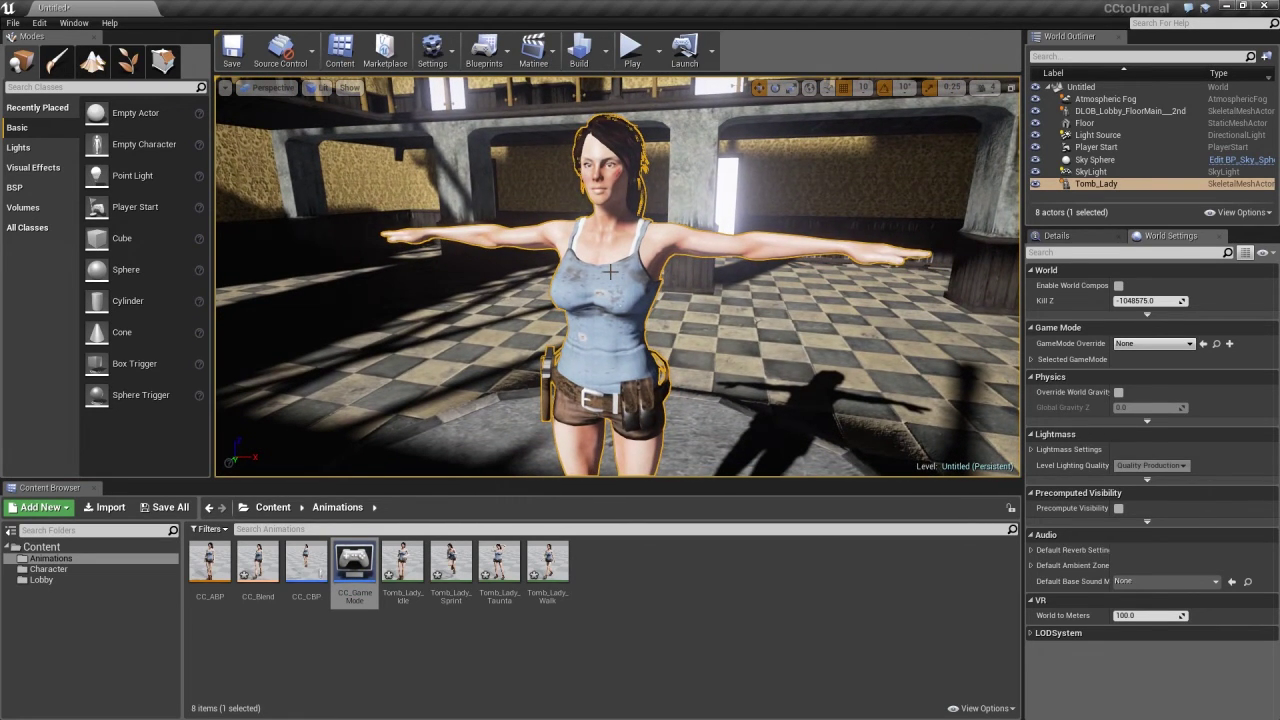
pyautogui.press('Delete')
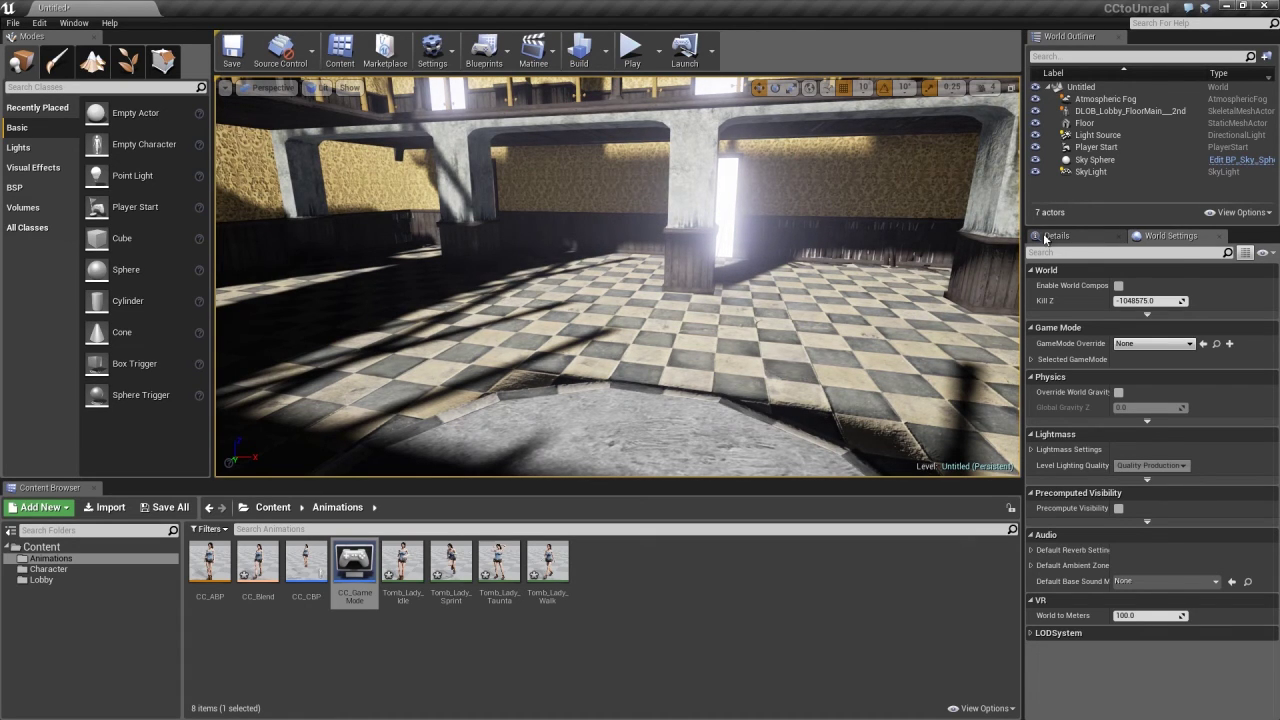
pyautogui.click(1080, 237)
pyautogui.click(1157, 238)
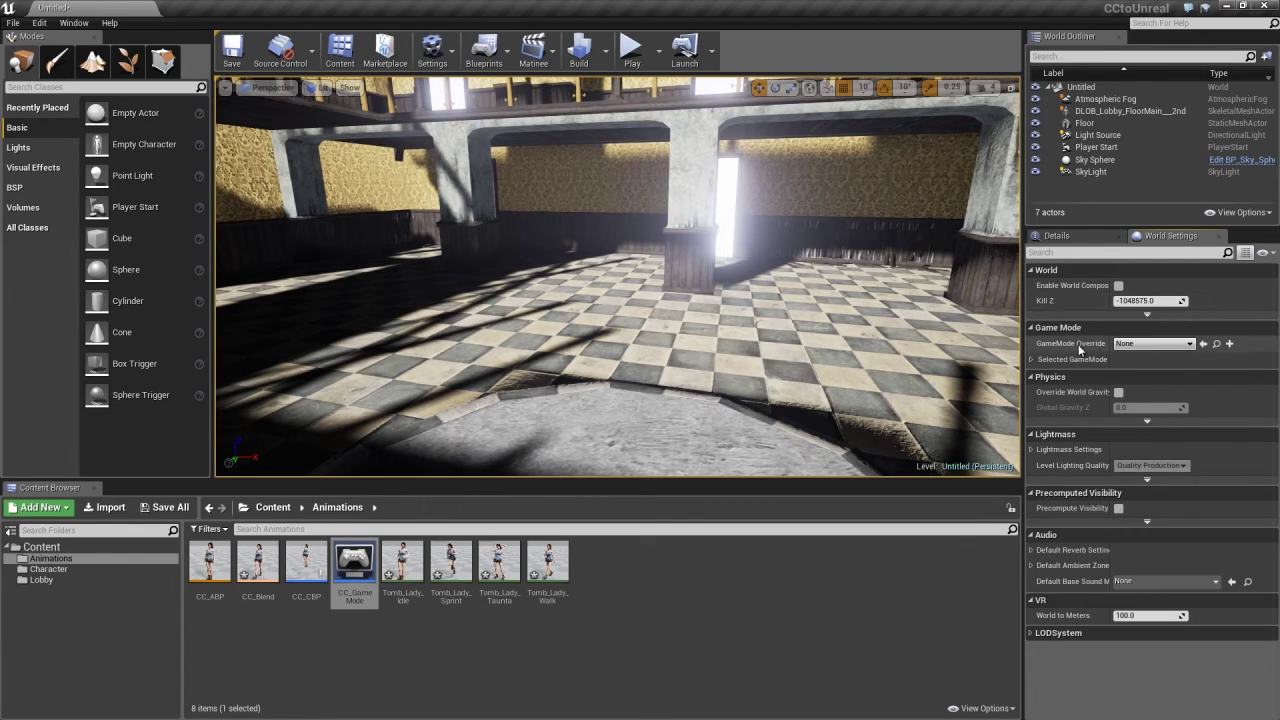
pyautogui.click(1190, 344)
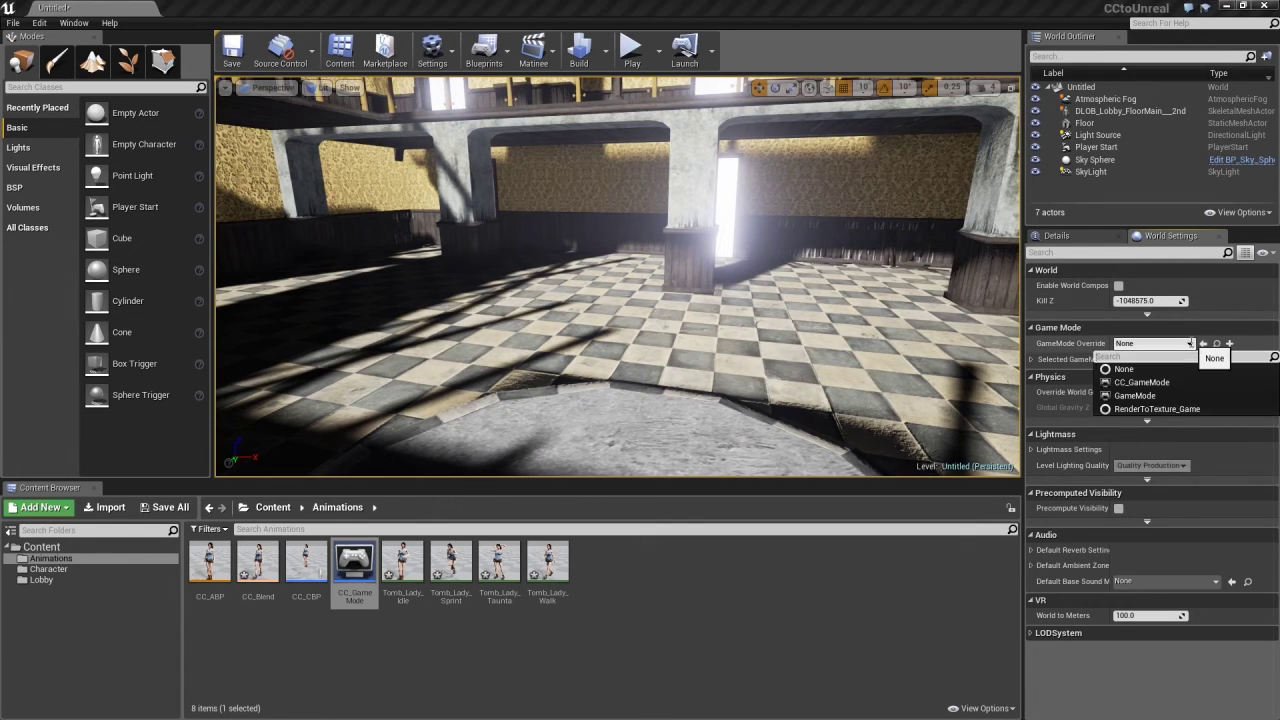
pyautogui.click(1141, 383)
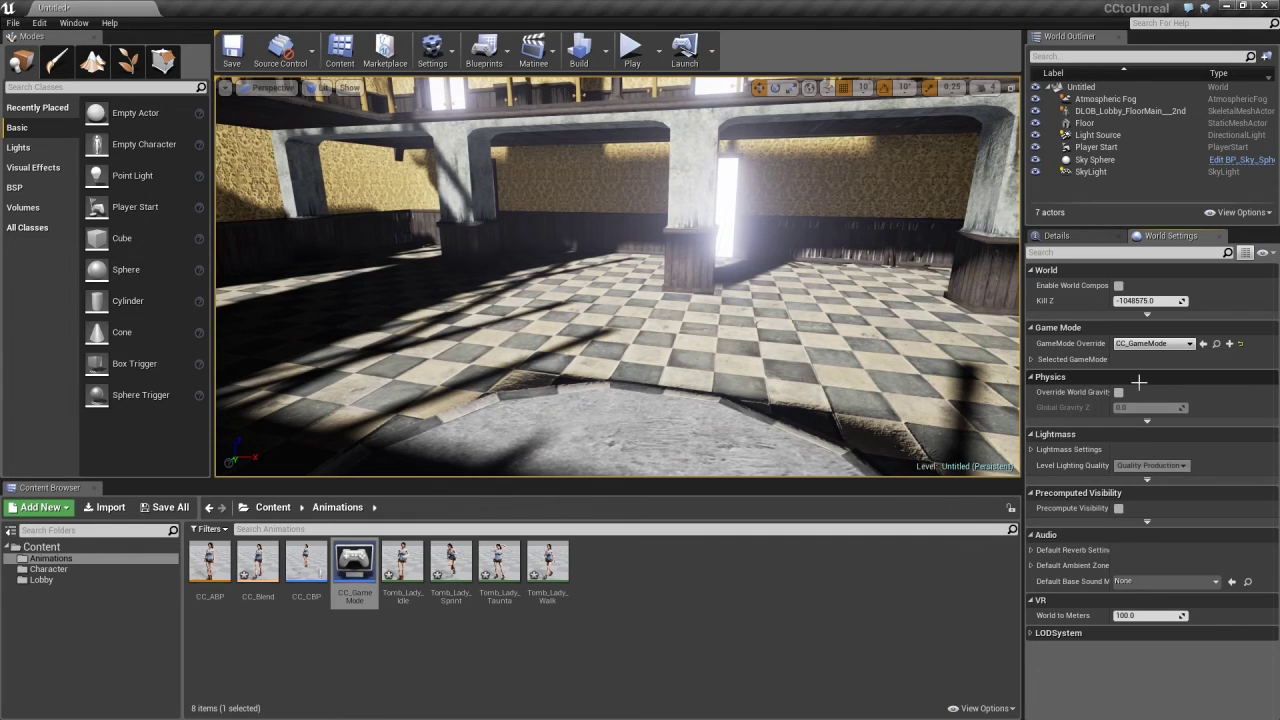
# Play the level in the editor to test the character's spawning and controls, and stop the session.
pyautogui.click(631, 48)
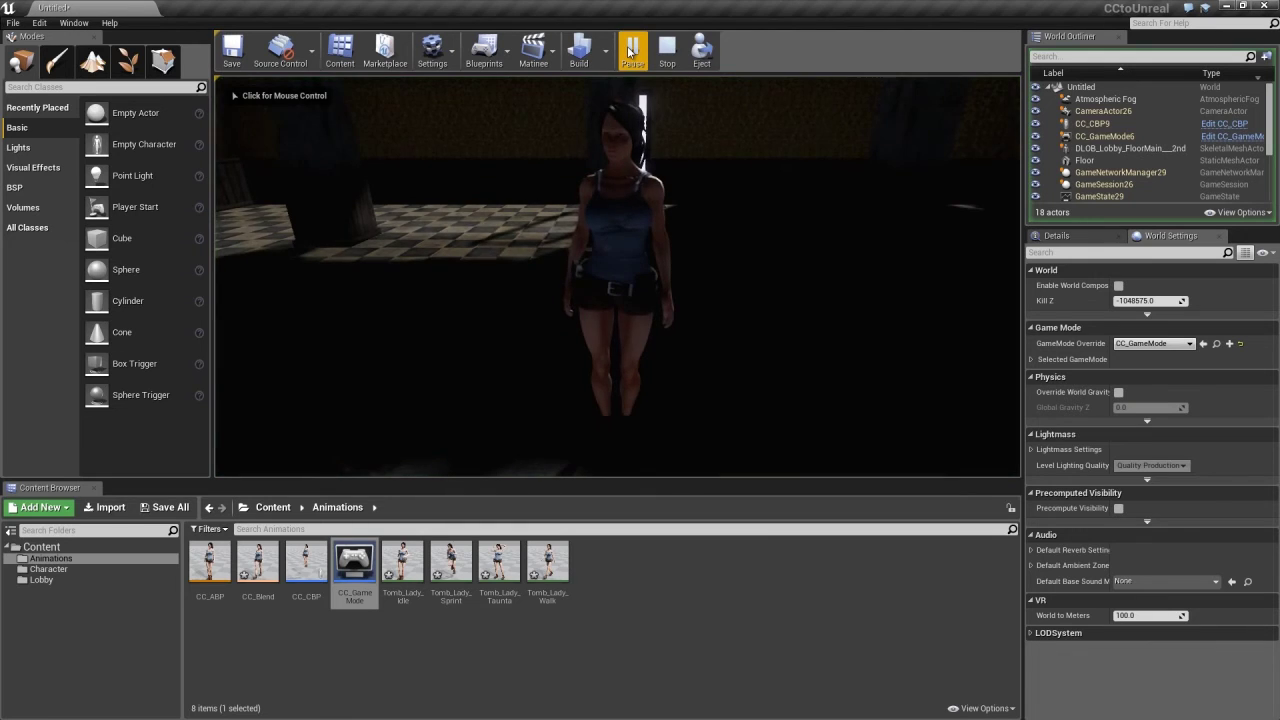
pyautogui.click(661, 226)
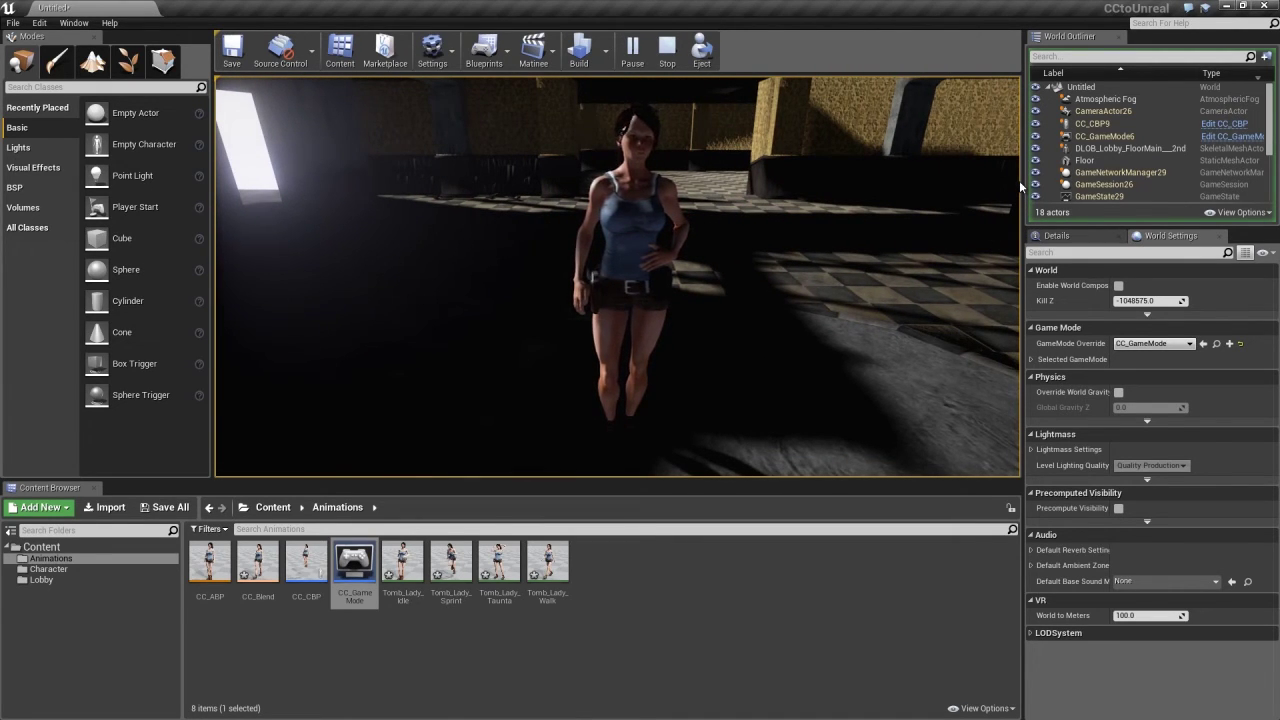
pyautogui.press('Escape')
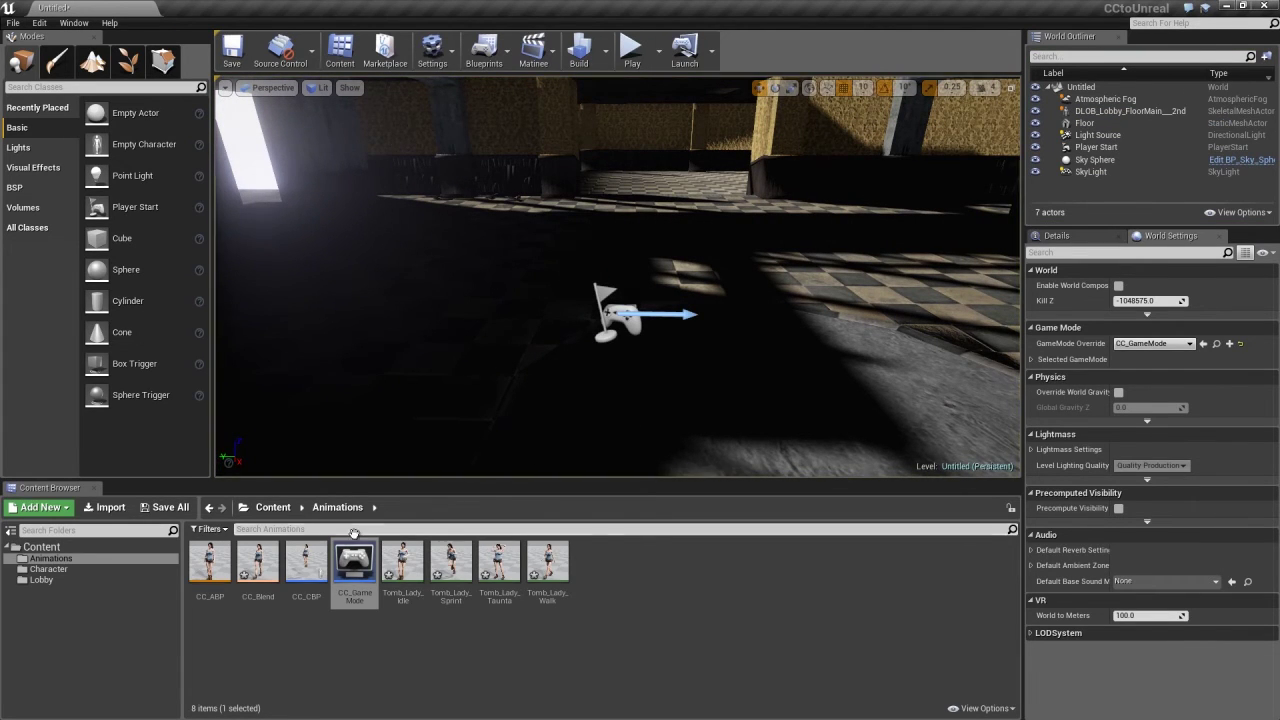
# In the CC_CBP event graph, connect InputAxis MoveForward's Axis Value to Add Movement Input's Scale Value, then compile, save and close.
pyautogui.doubleClick(306, 562)
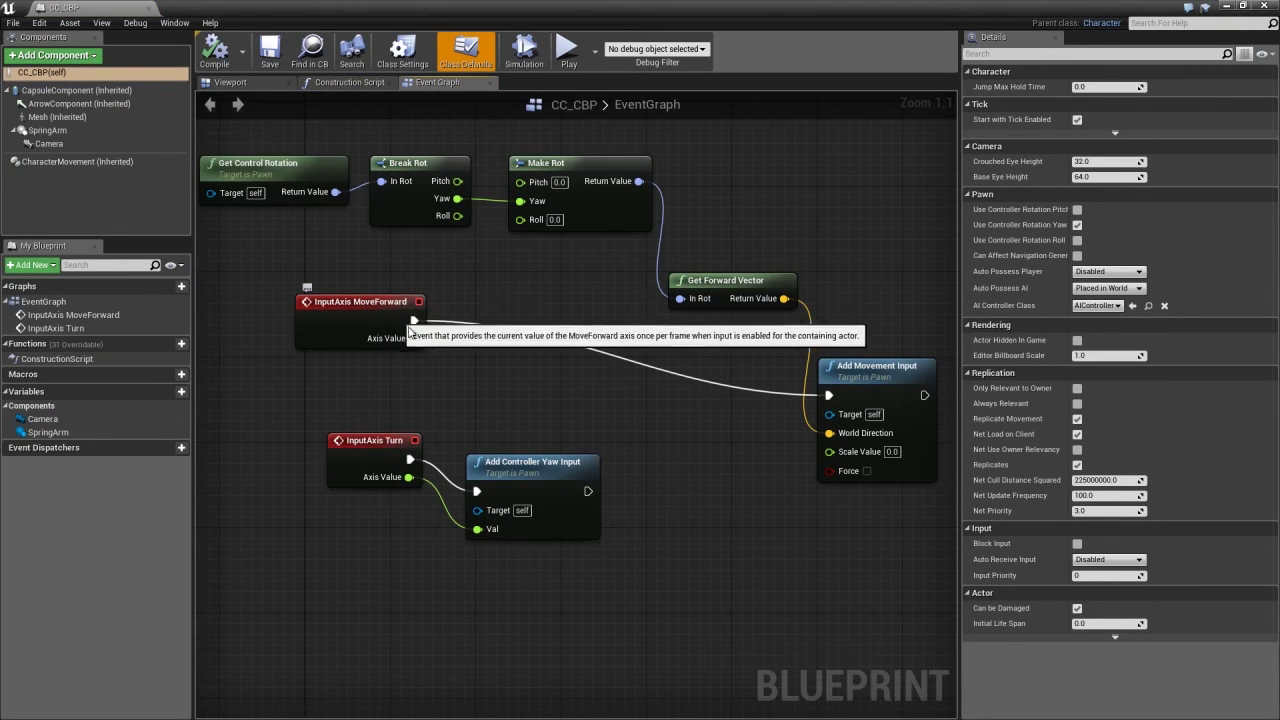
pyautogui.moveTo(413, 338); pyautogui.dragTo(829, 451)
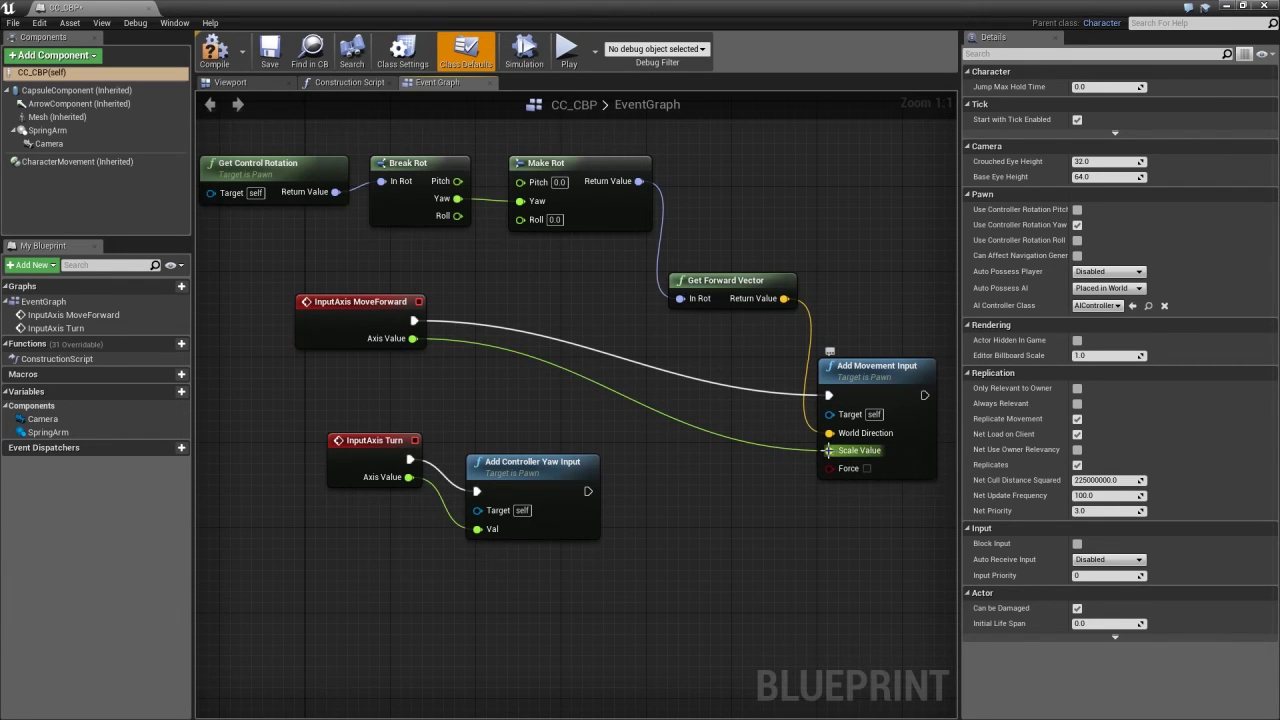
pyautogui.click(218, 50)
pyautogui.click(269, 48)
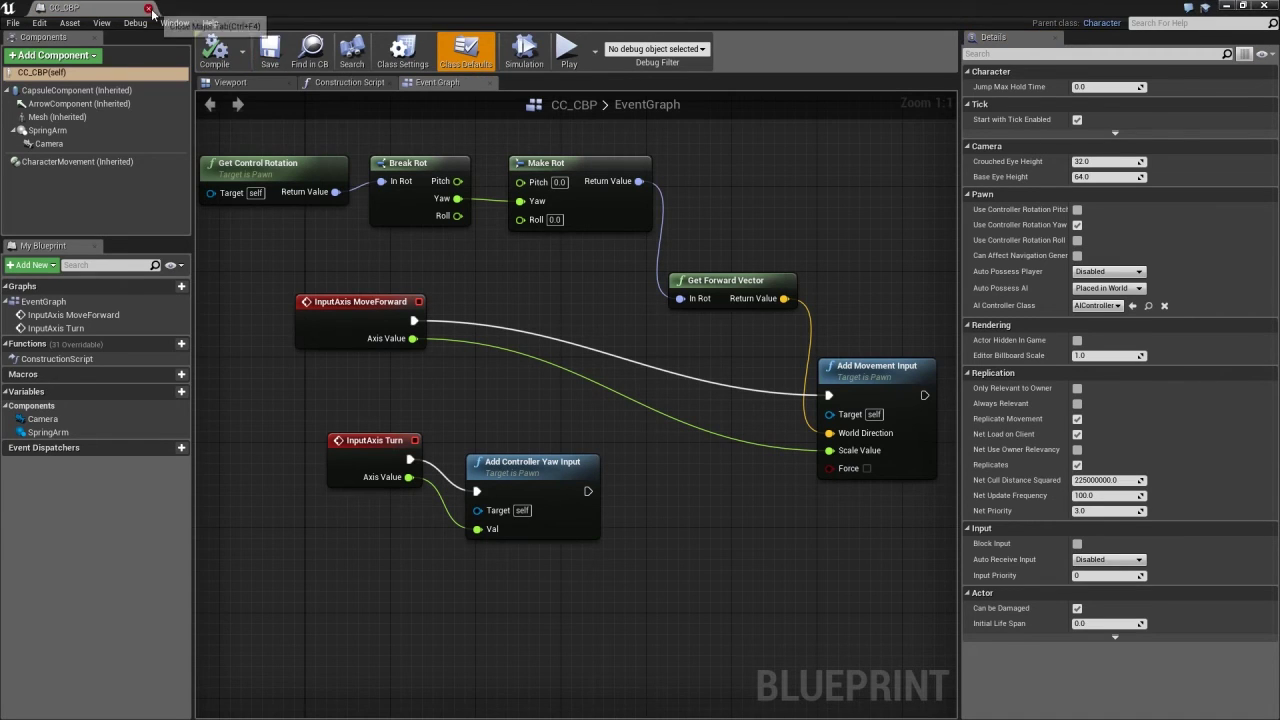
pyautogui.click(156, 10)
# Play the level again to test the character's forward movement and turning, and stop the session.
pyautogui.click(631, 48)
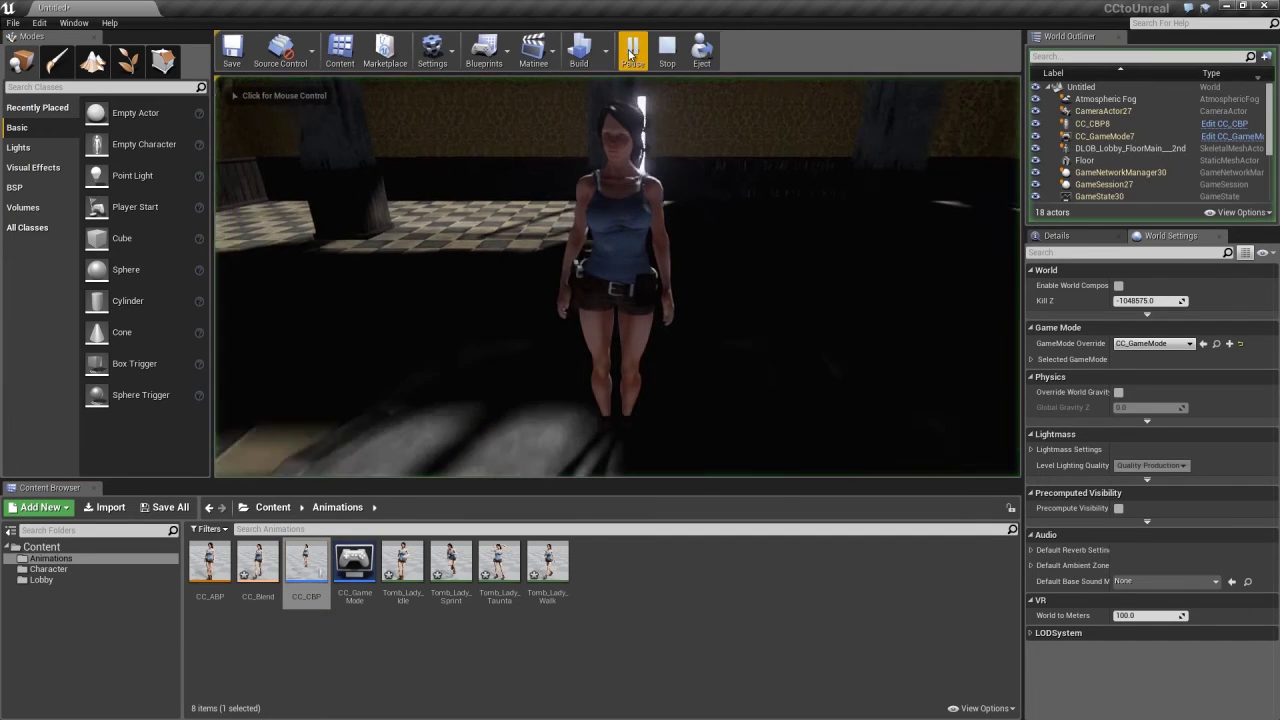
pyautogui.click(434, 82)
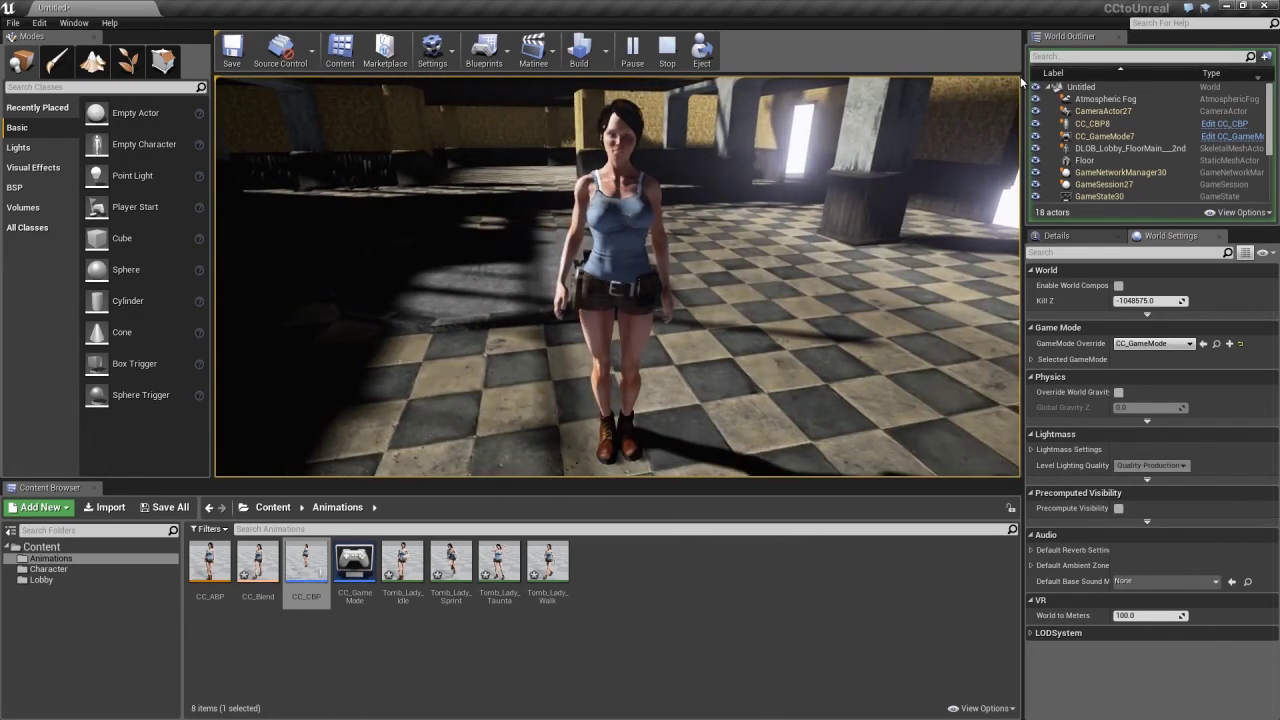
pyautogui.press('Escape')
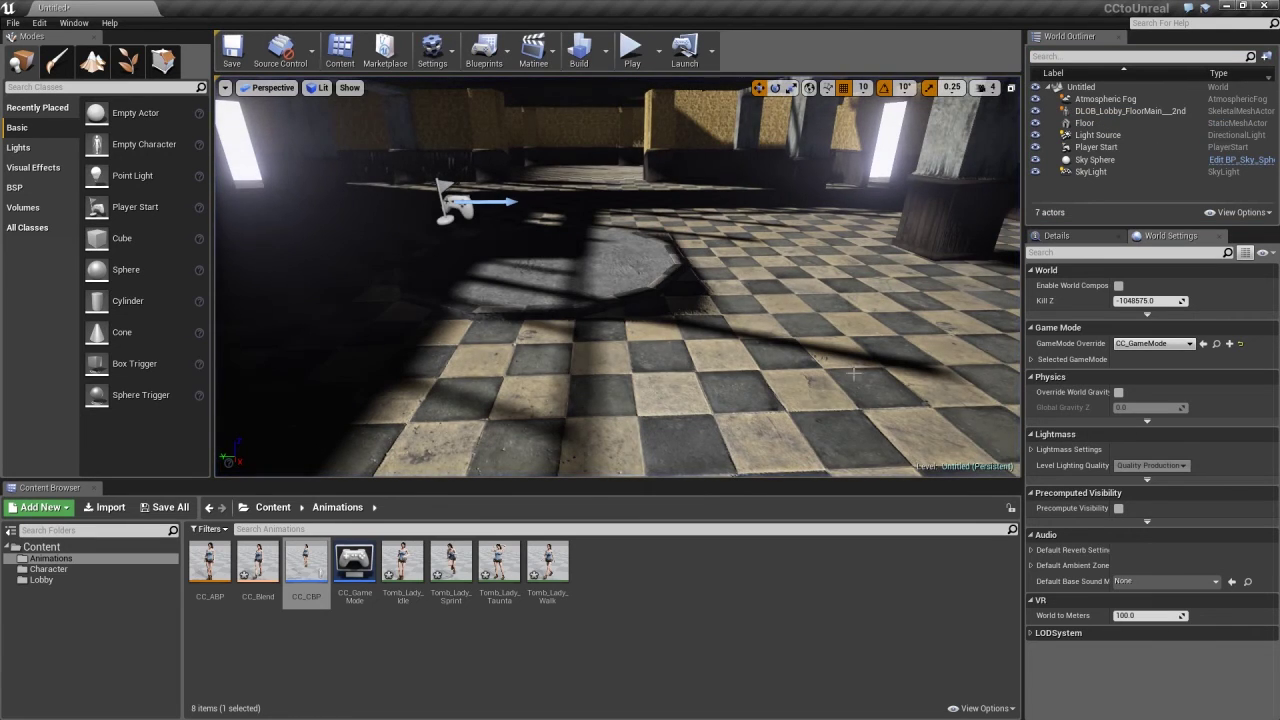
# In the CC_ABP event graph, set the multiplier between VectorLength and SET Speed to 0.5, then compile, save and close.
pyautogui.doubleClick(211, 563)
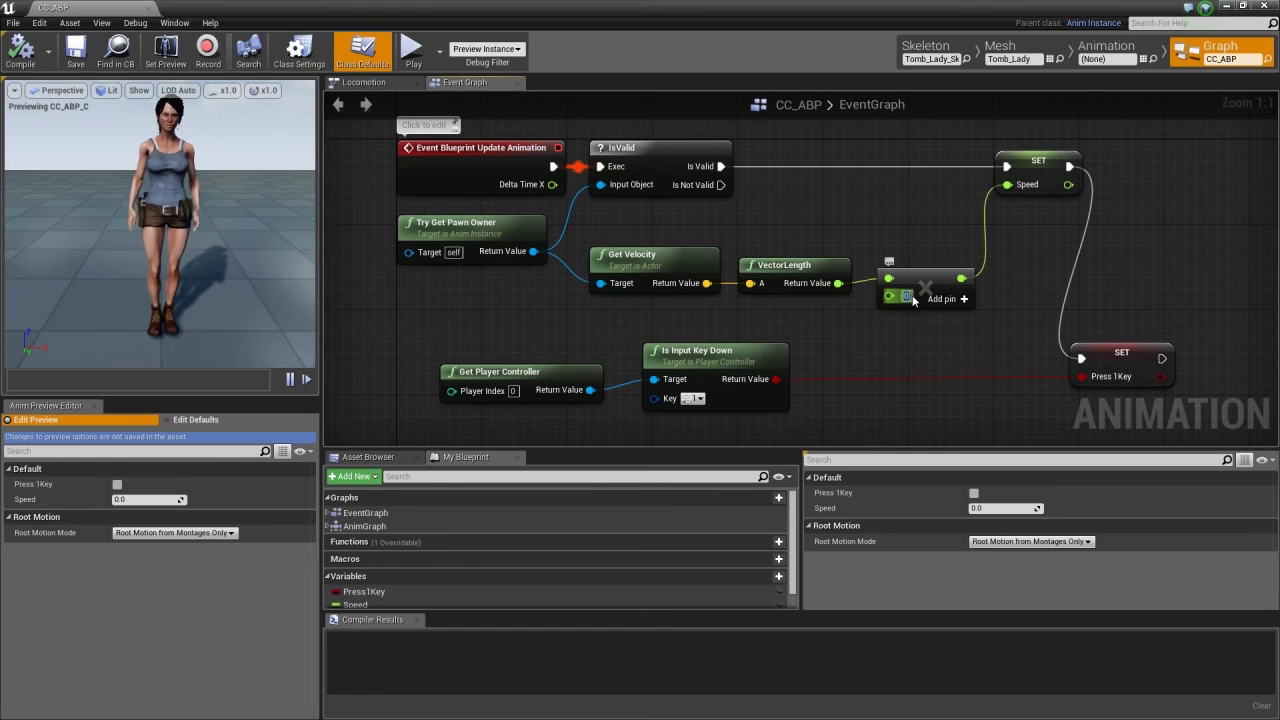
pyautogui.write('0.5')
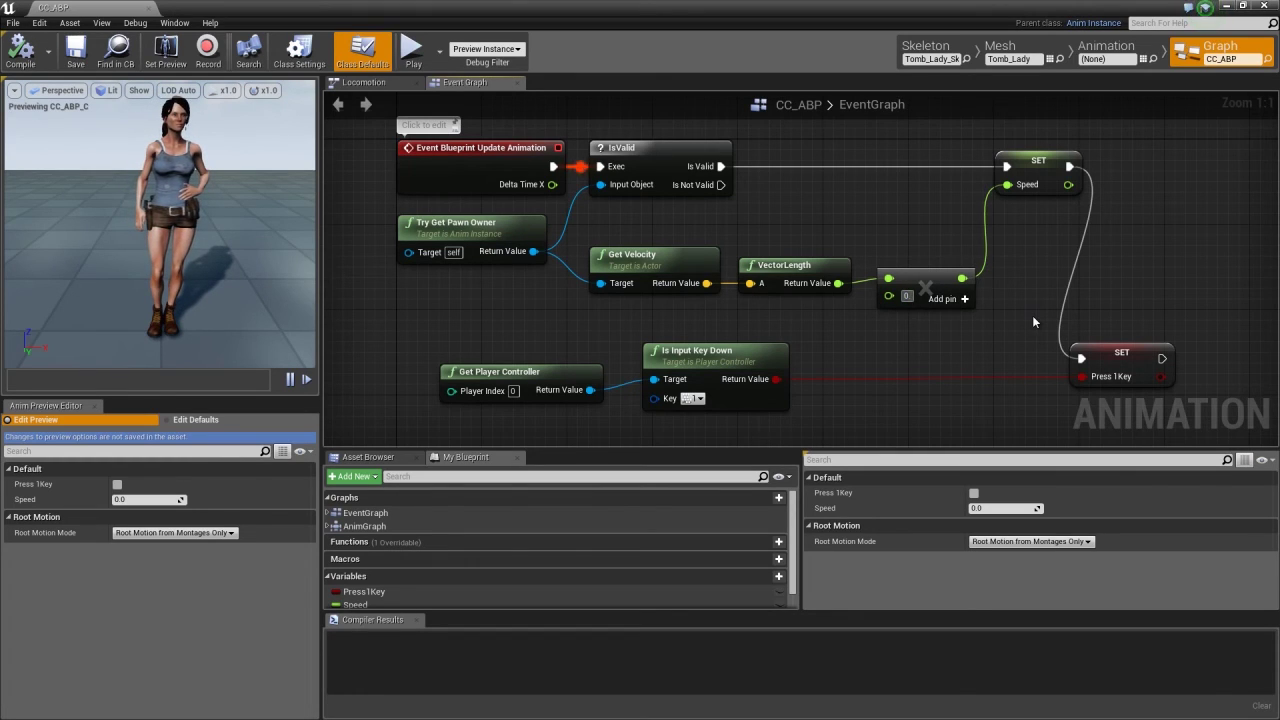
pyautogui.press('Return')
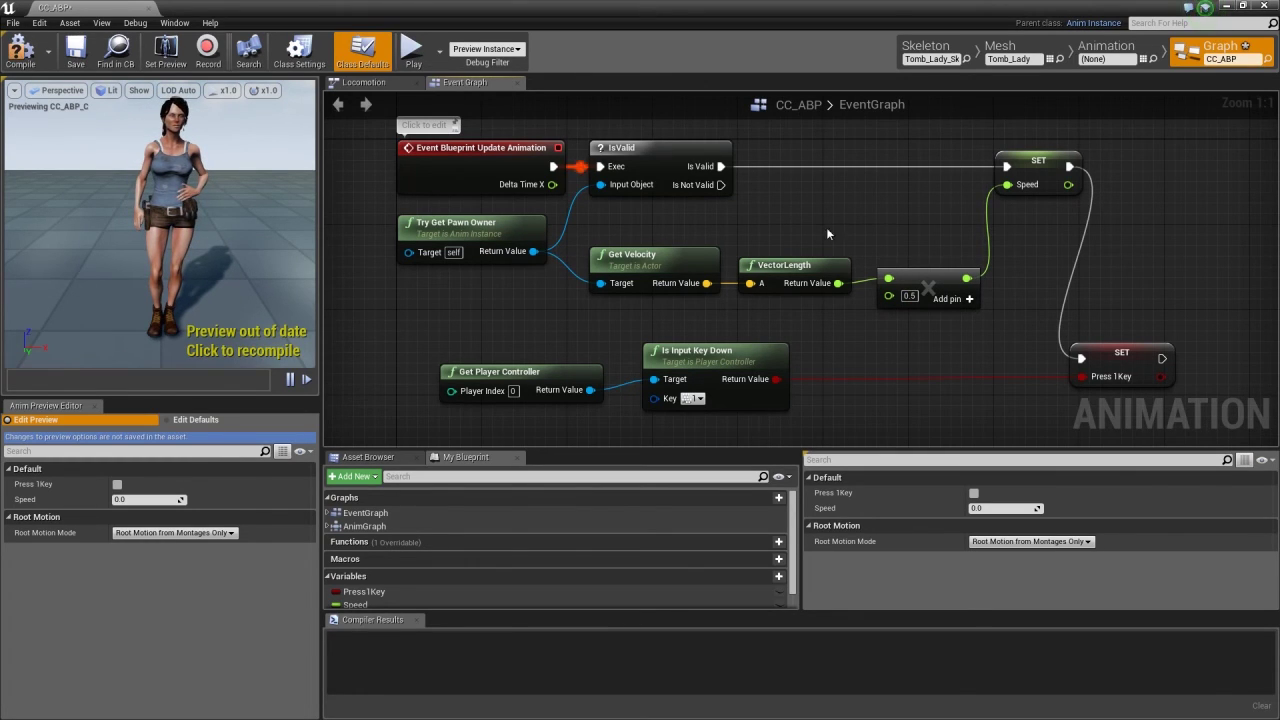
pyautogui.click(25, 50)
pyautogui.click(75, 50)
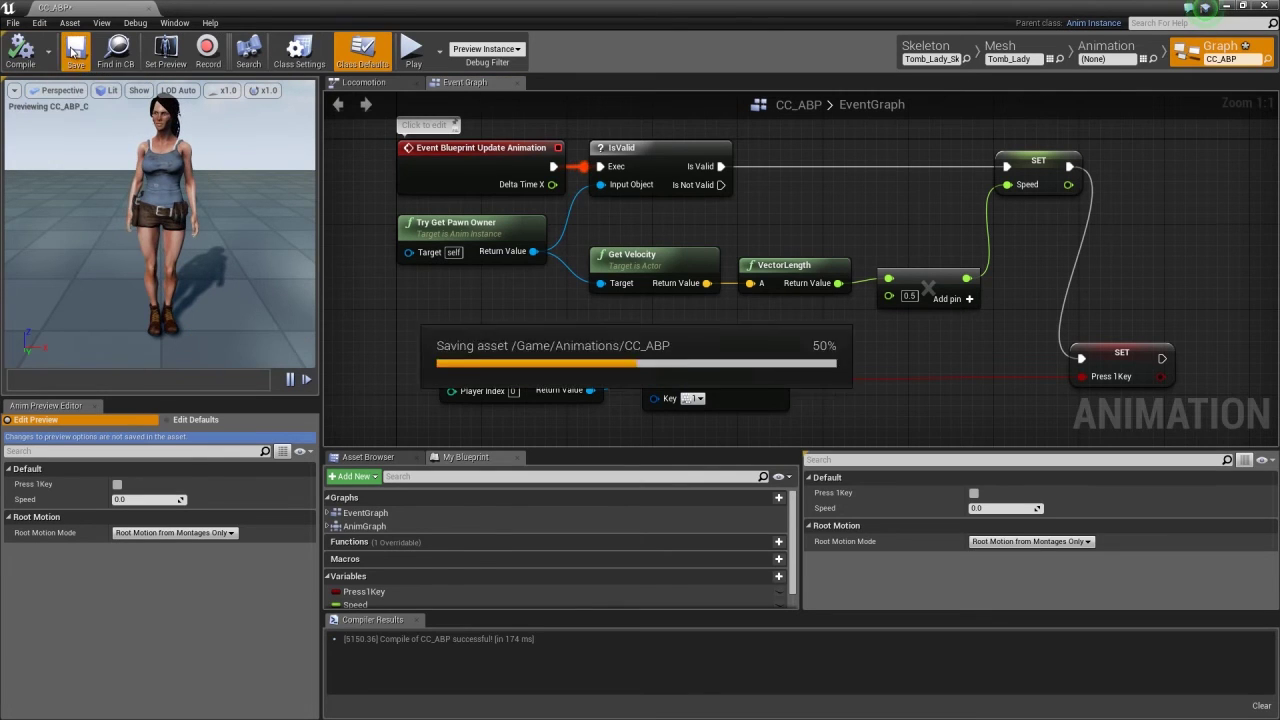
pyautogui.click(148, 9)
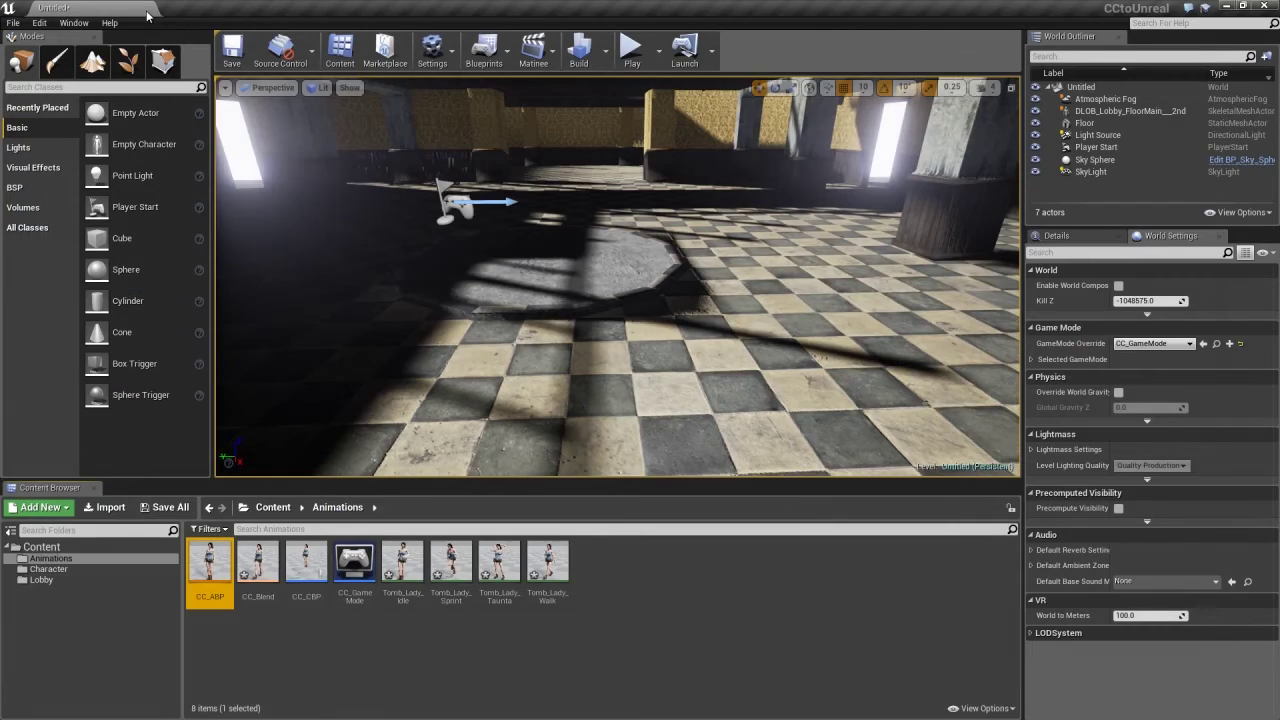
# Play the level in the editor to test the character's movement with the adjusted speed multiplier, and stop the session.
pyautogui.click(631, 50)
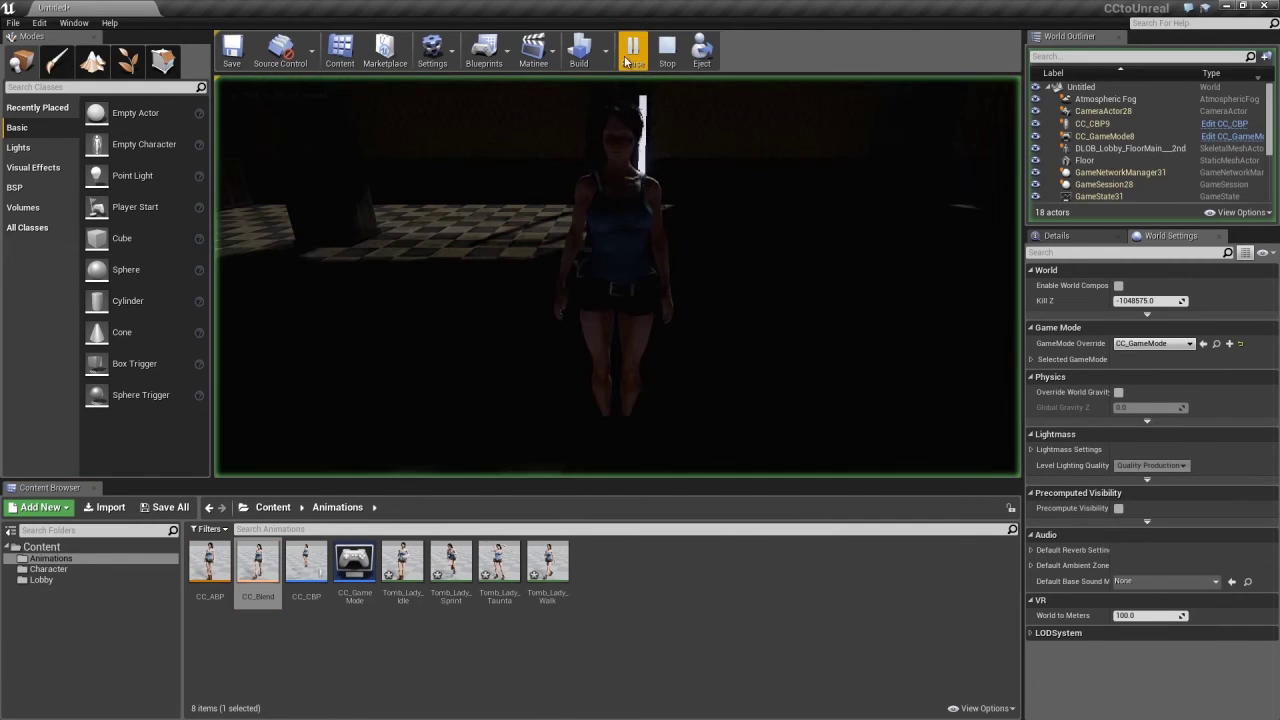
pyautogui.click(637, 325)
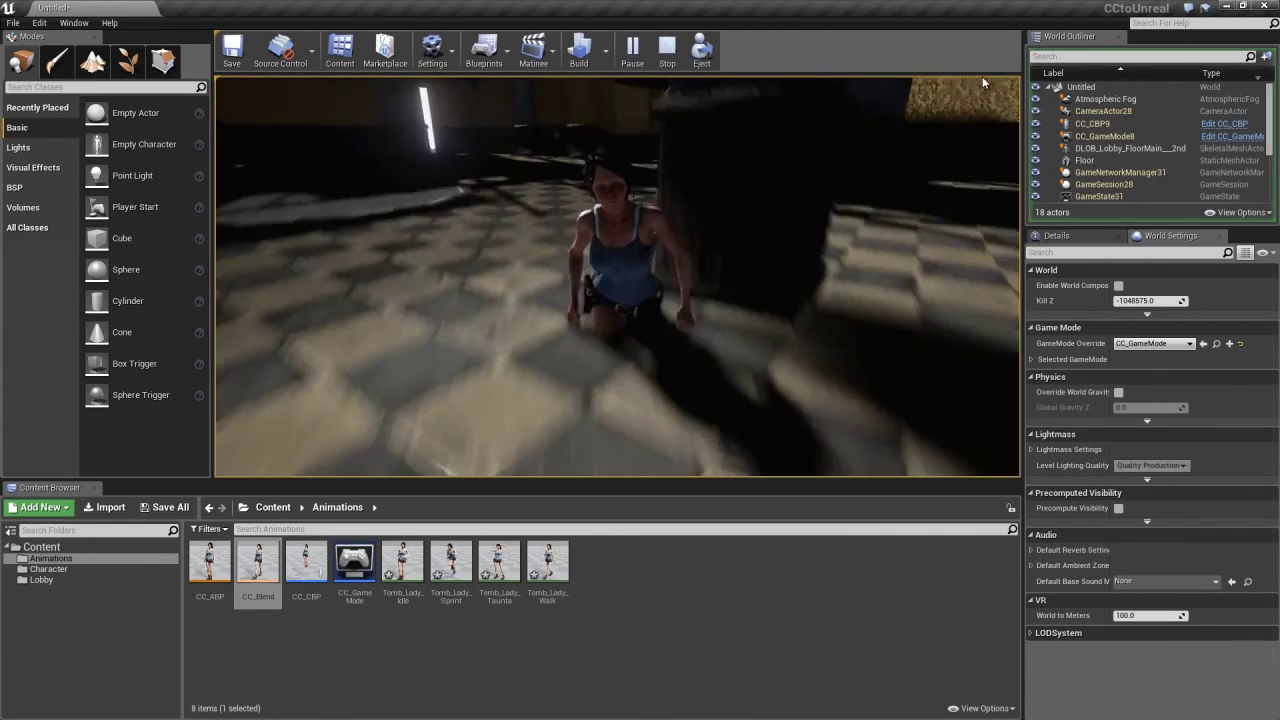
pyautogui.press('Escape')
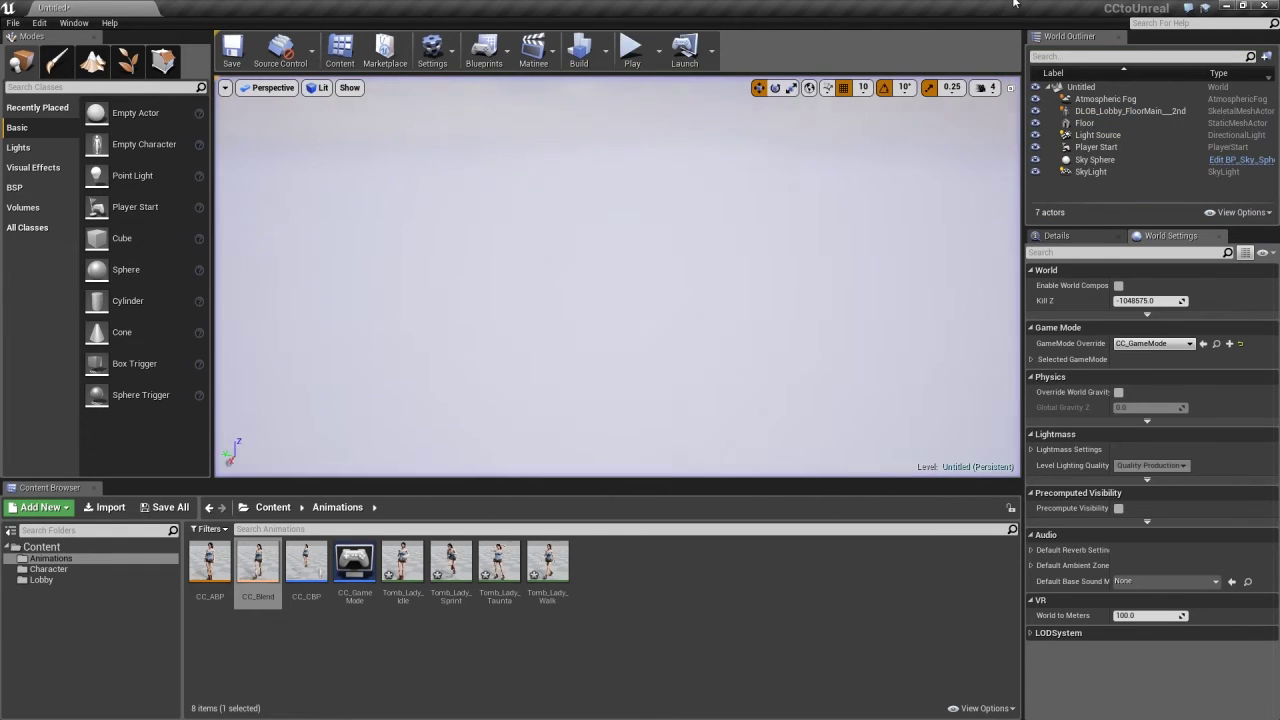
# Start another play session, move the character around the lobby to check the sprint animation and turning, and stop the session.
pyautogui.click(632, 50)
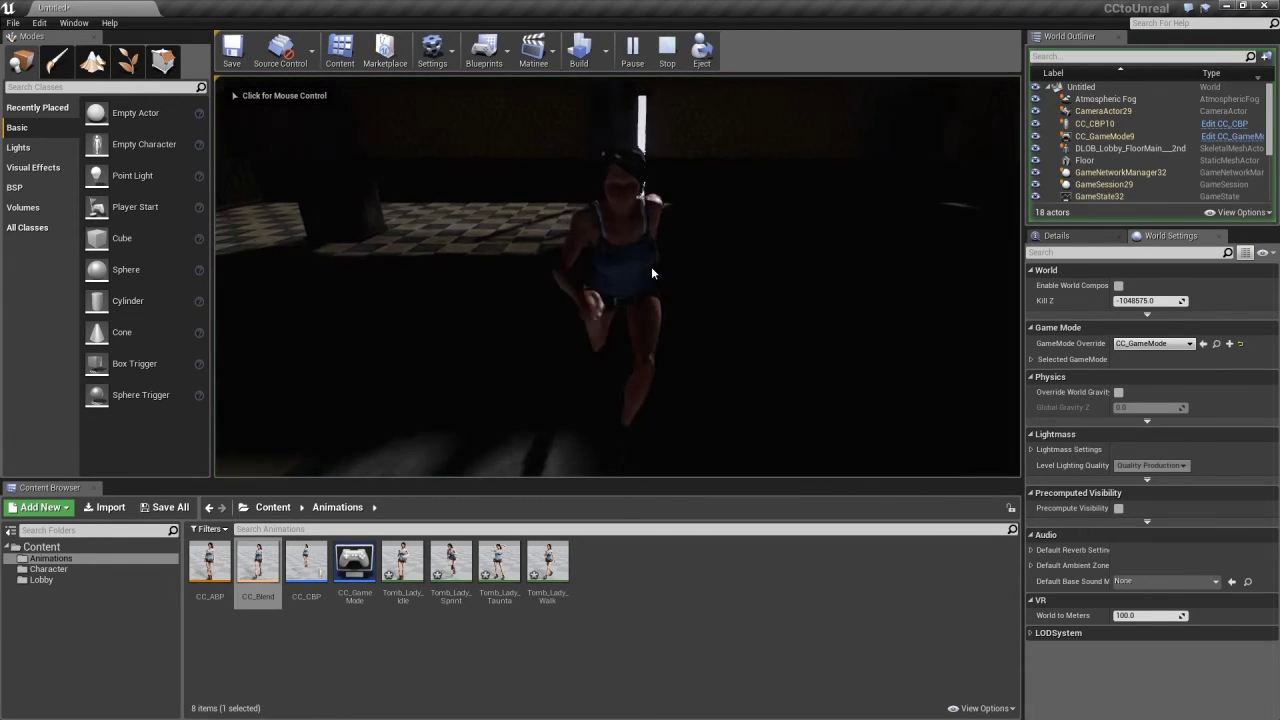
pyautogui.click(1012, 140)
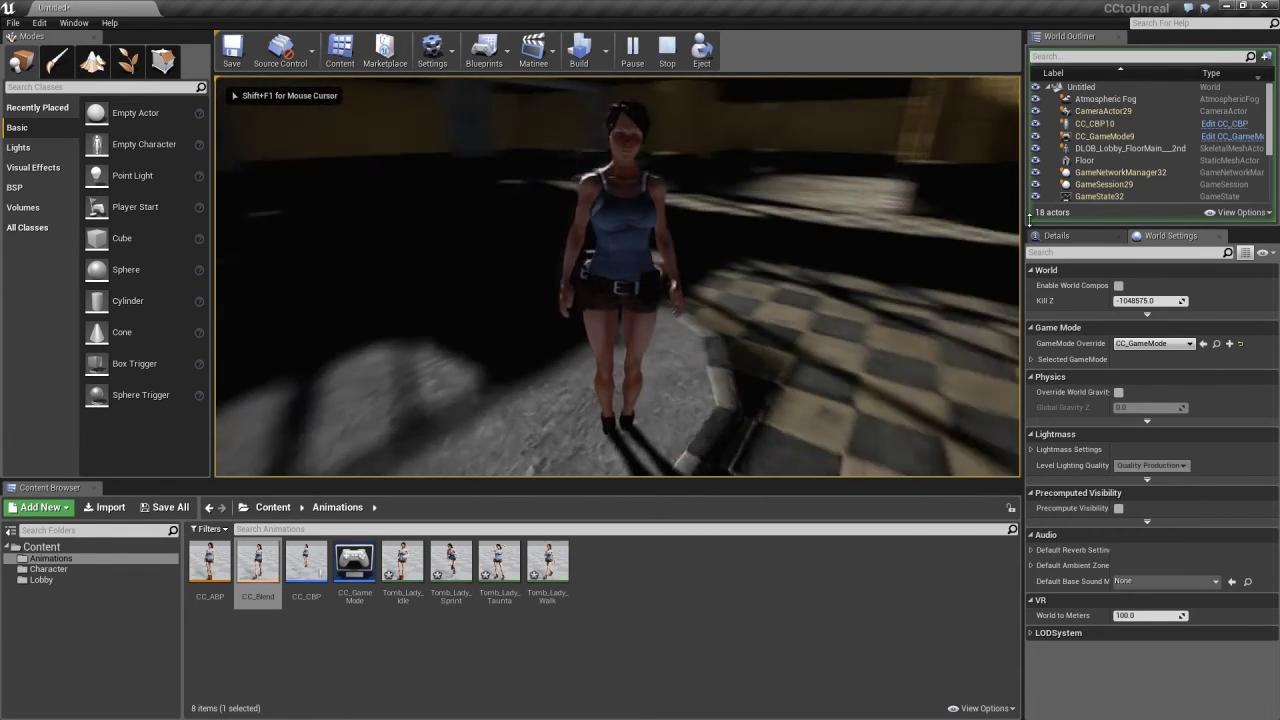
pyautogui.press('s')
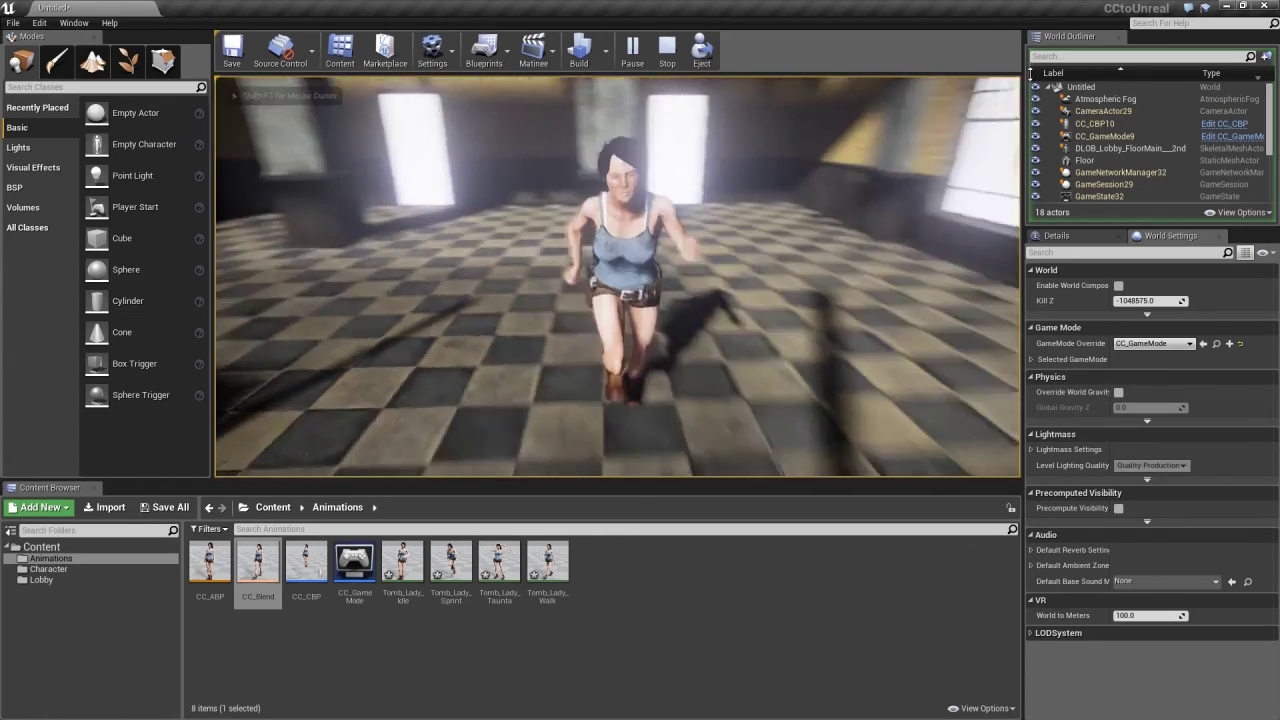
pyautogui.press('s')
pyautogui.press('s')
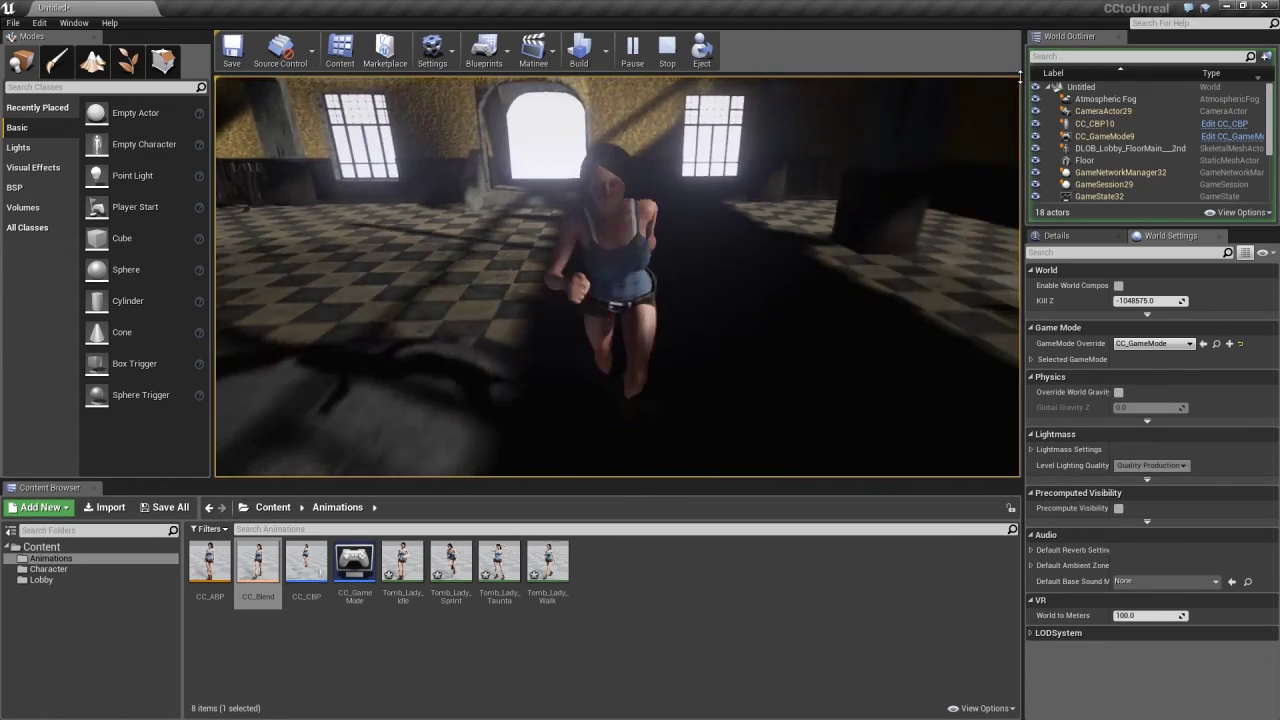
pyautogui.press('s')
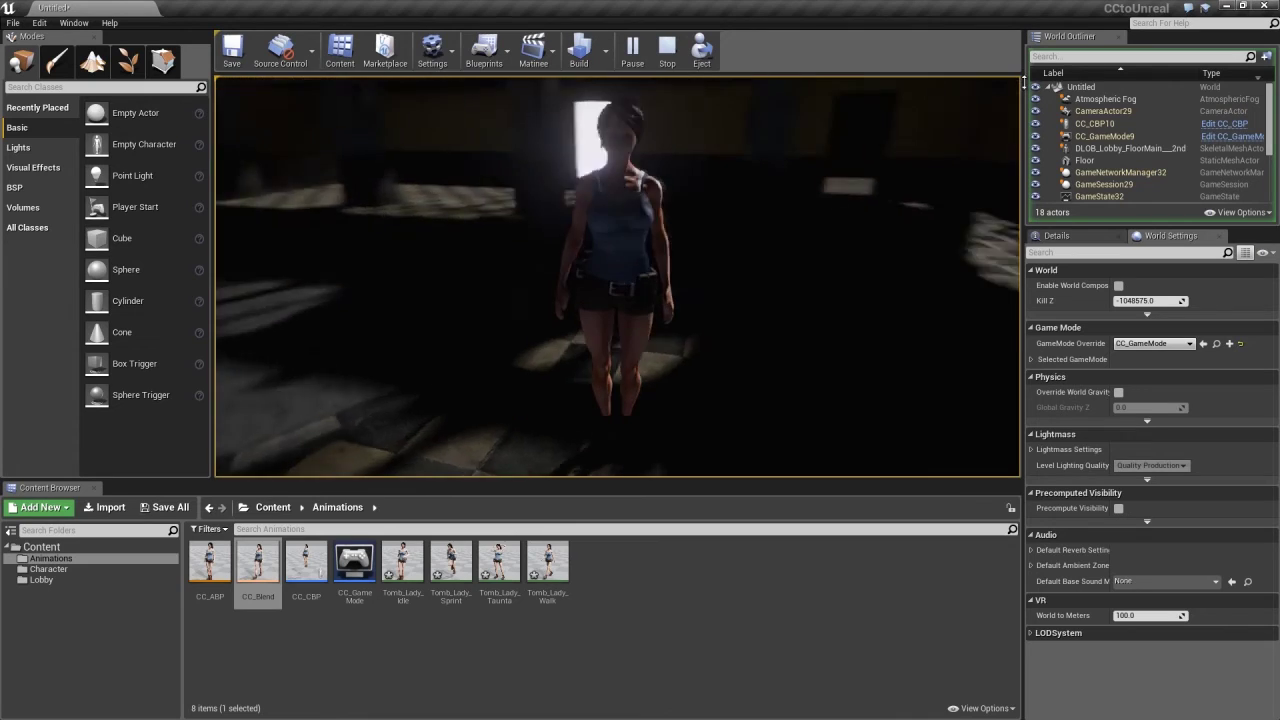
pyautogui.press('s')
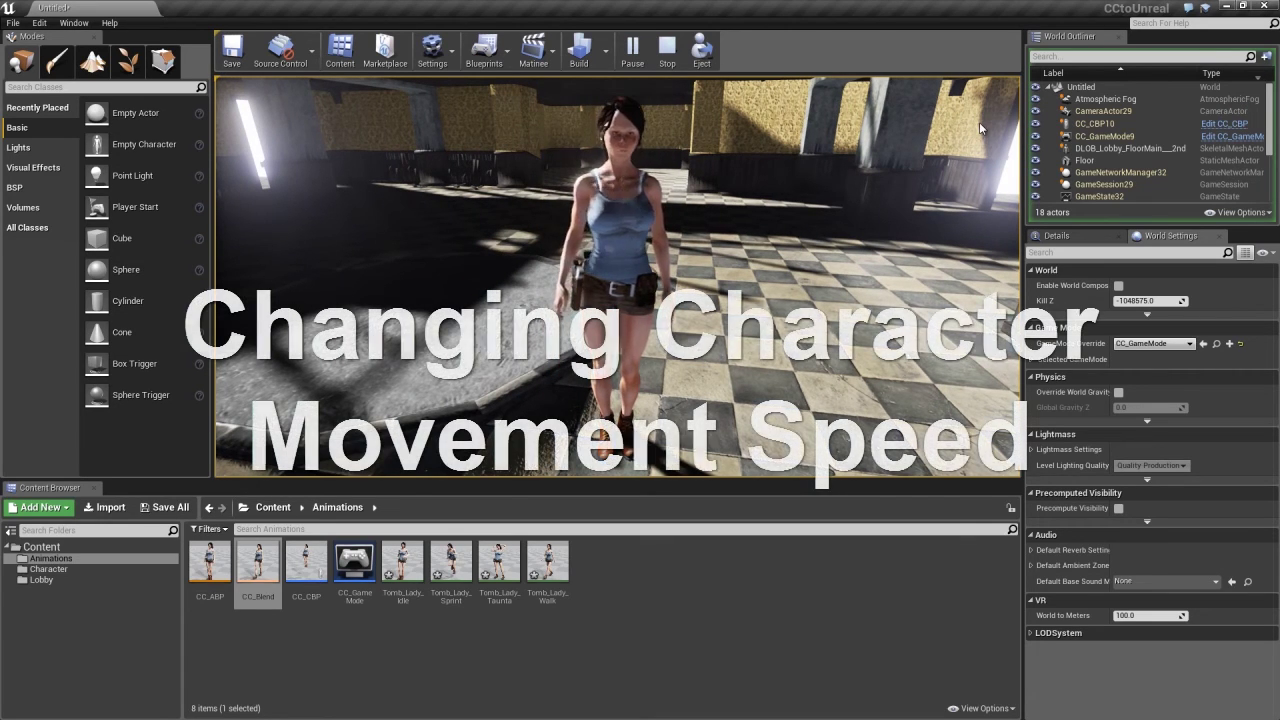
pyautogui.press('Escape')
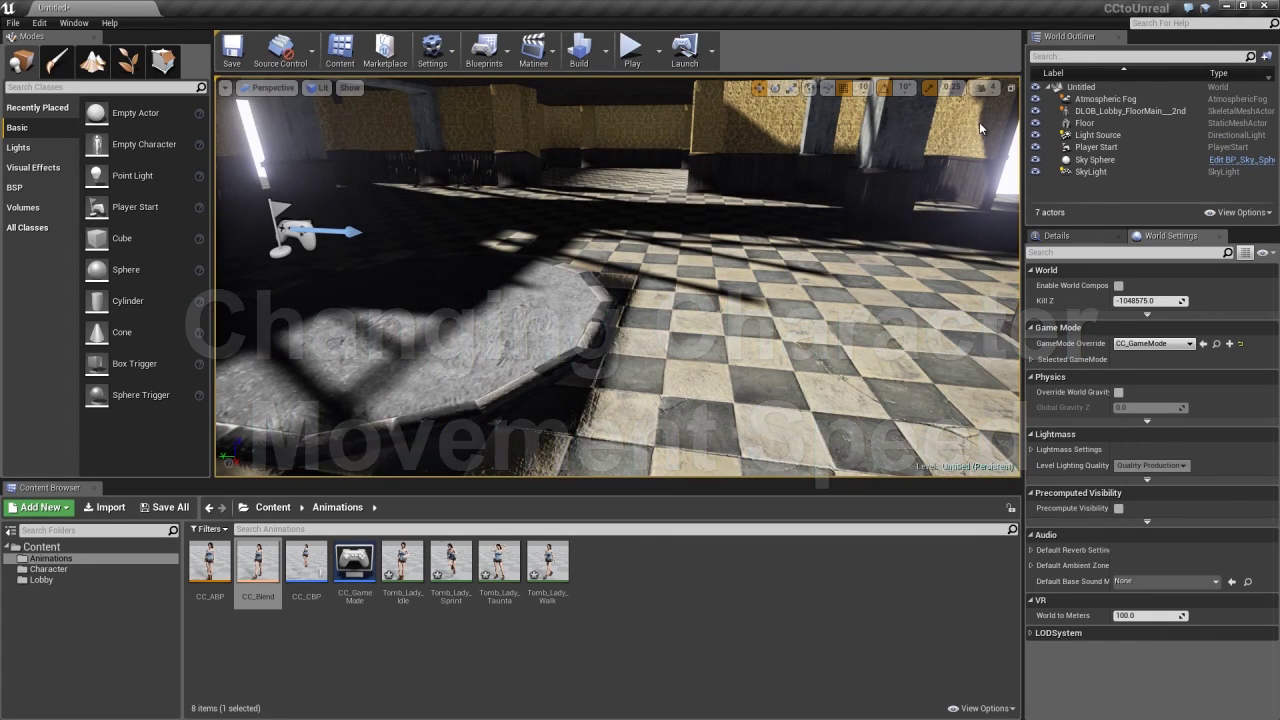
# In the CC_Blend blend space, delete the Tomb_Lady_Sprint sample at 75, then save and close the asset.
pyautogui.doubleClick(259, 560)
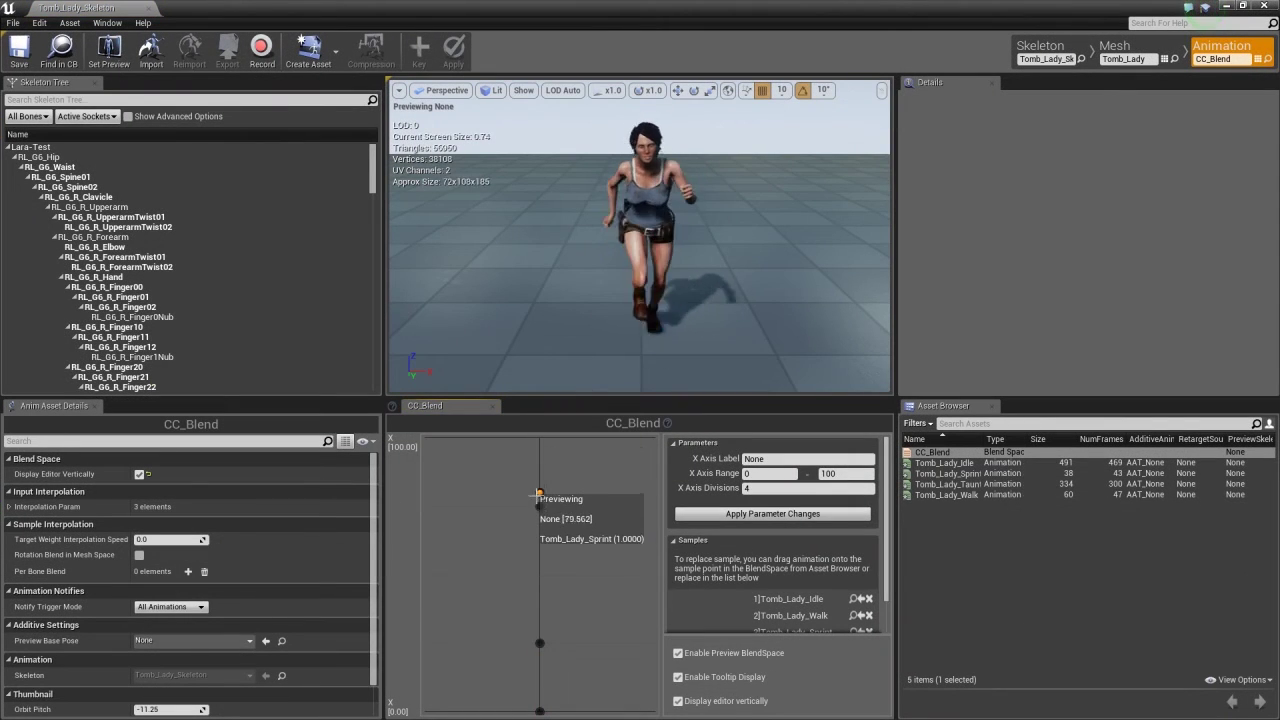
pyautogui.rightClick(541, 510)
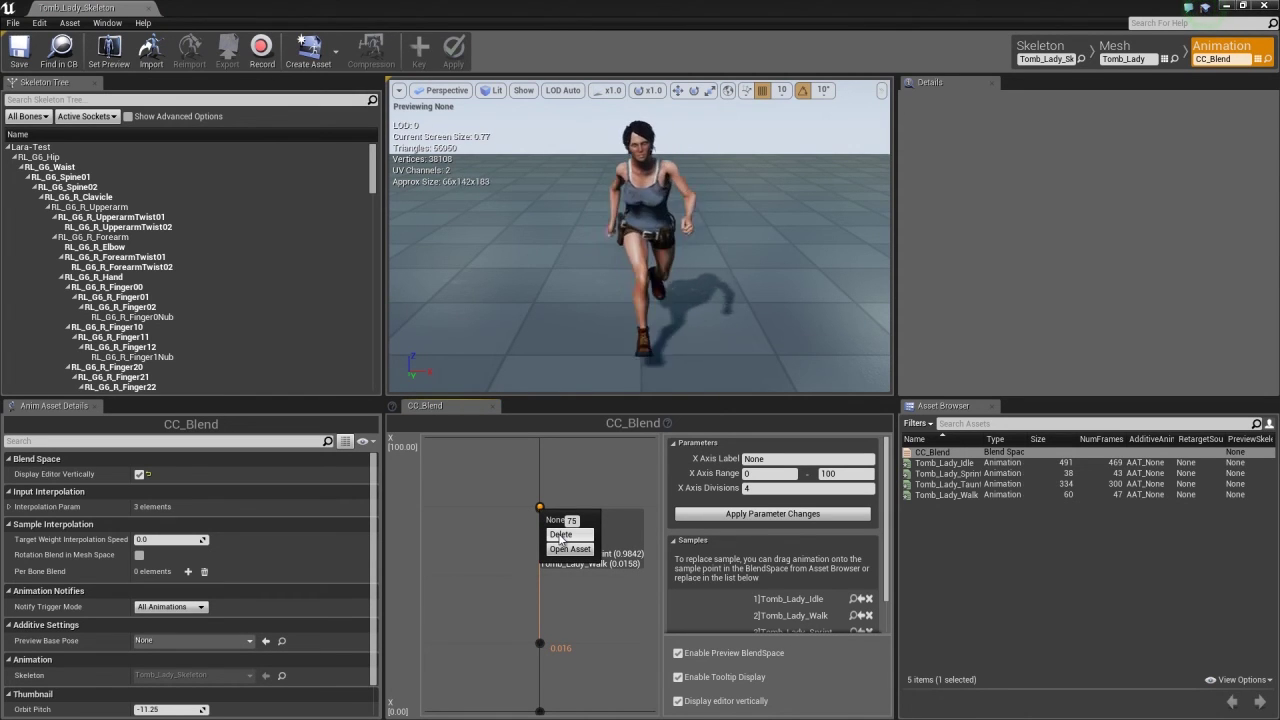
pyautogui.click(560, 535)
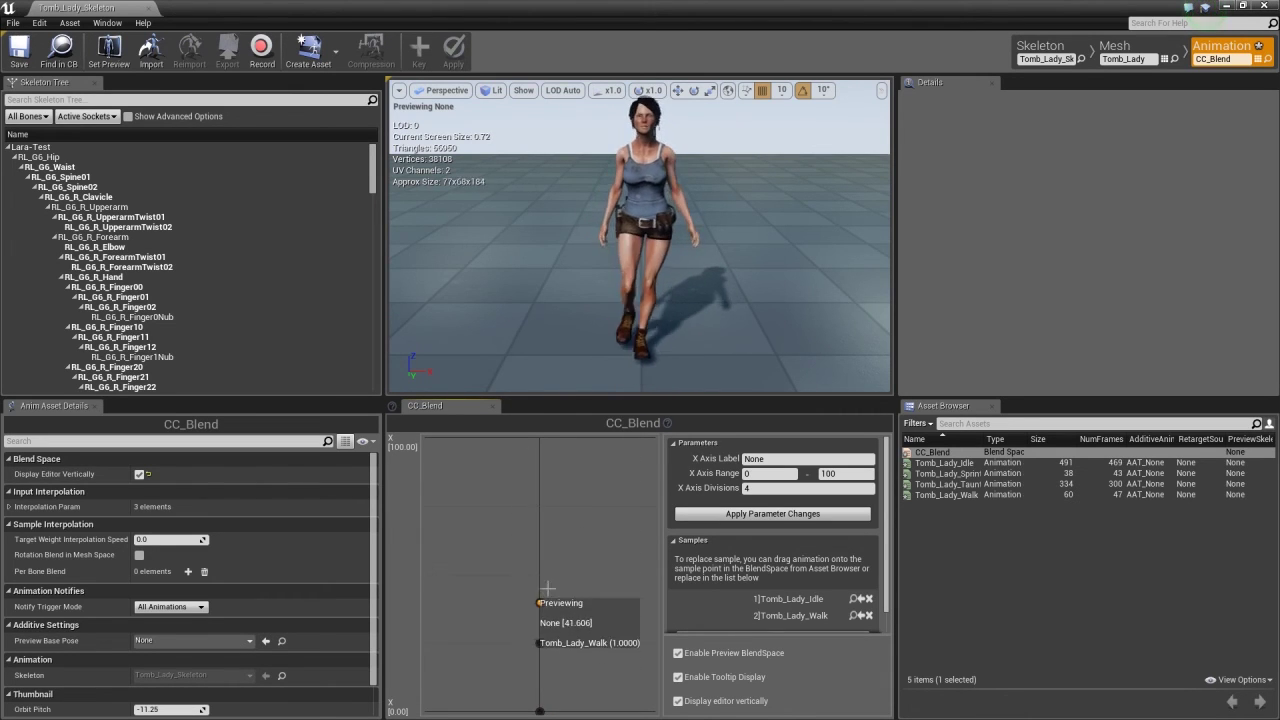
pyautogui.click(20, 50)
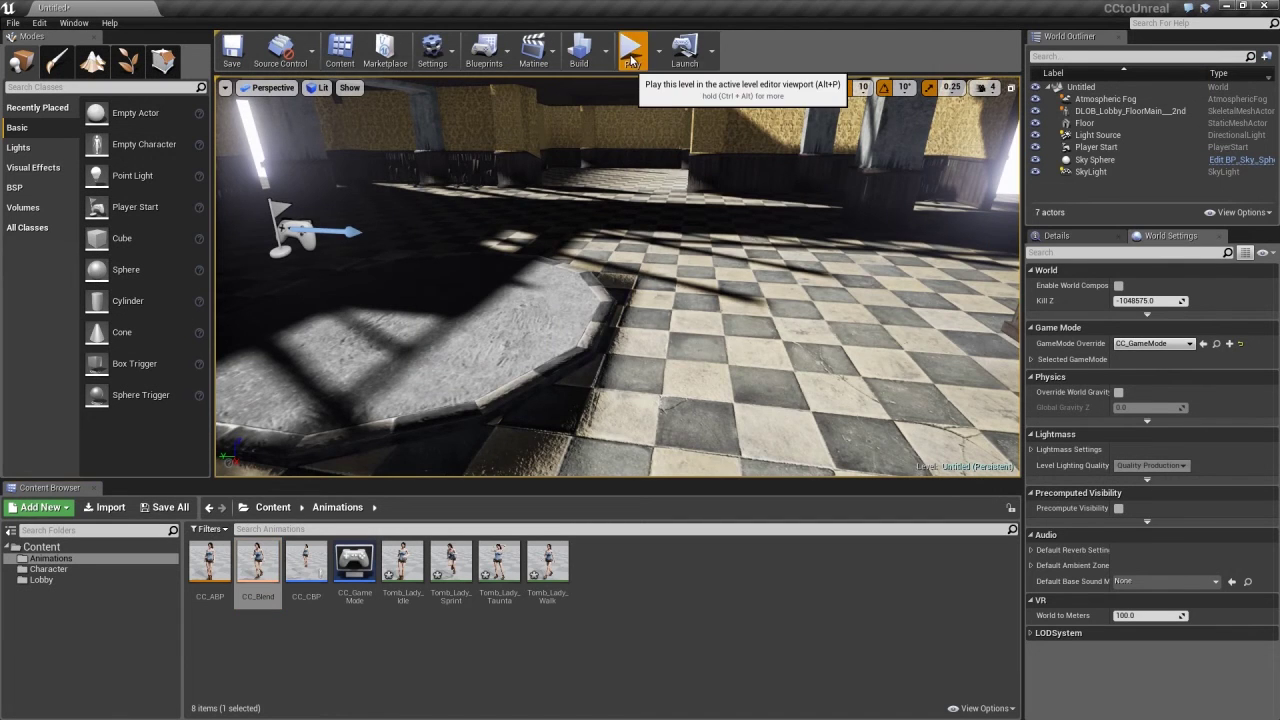
# Play the level to test the character's walk animation while moving around the lobby, and stop the session.
pyautogui.click(632, 55)
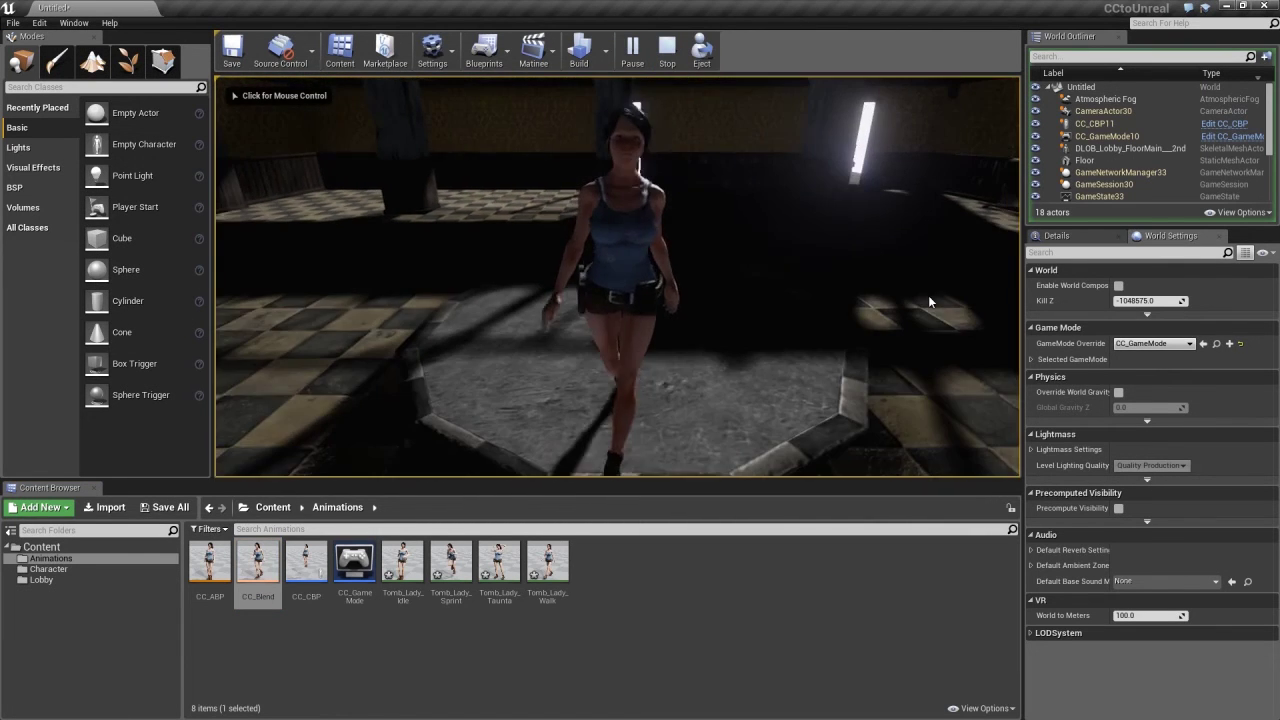
pyautogui.click(892, 276)
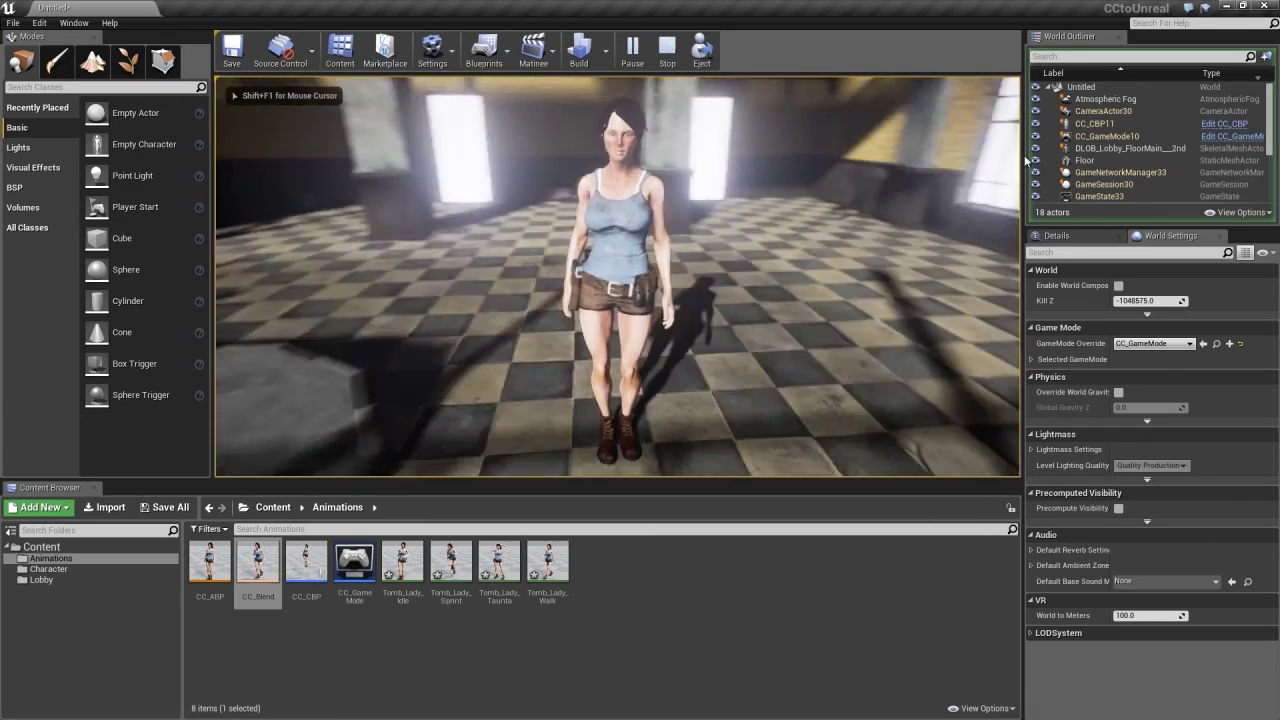
pyautogui.press('s')
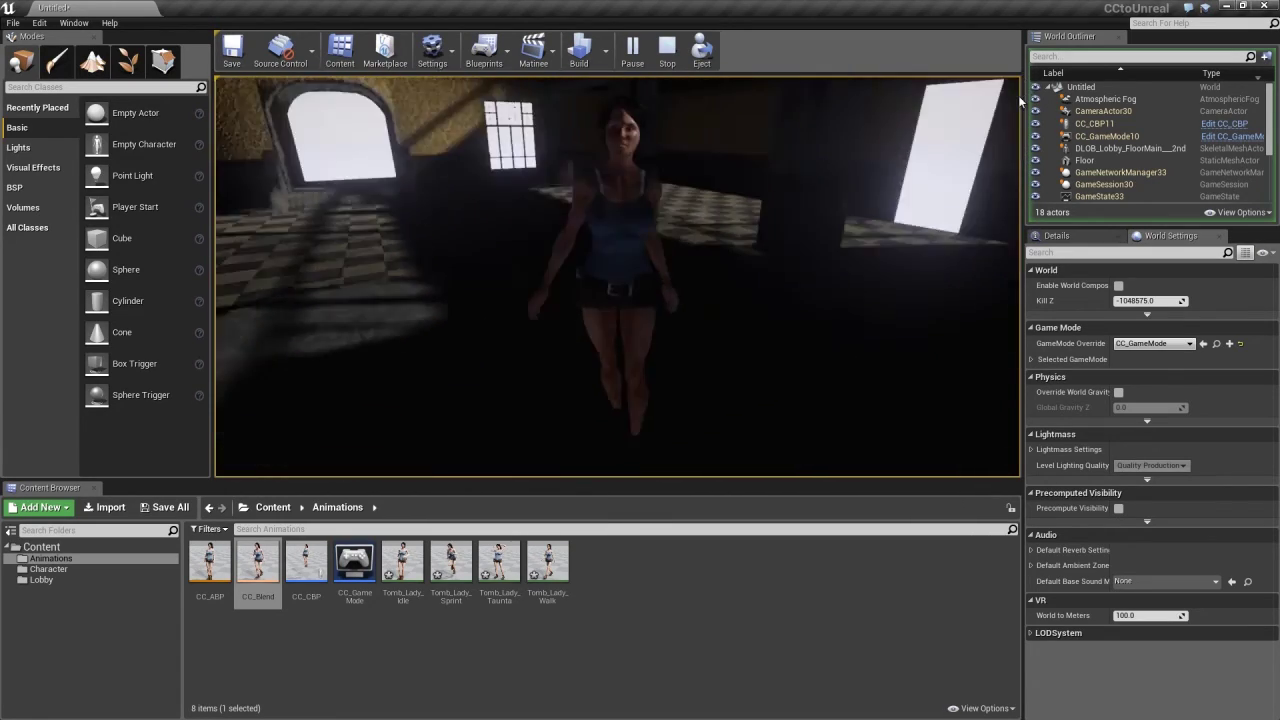
pyautogui.press('s')
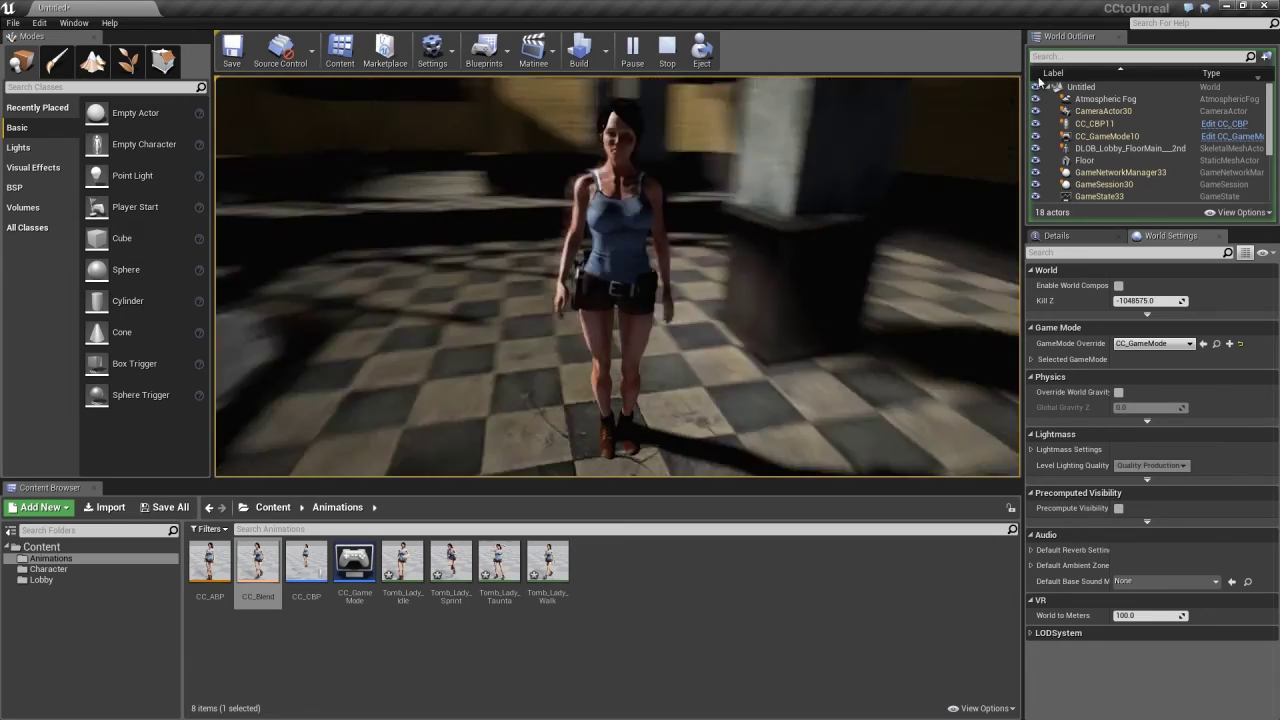
pyautogui.press('s')
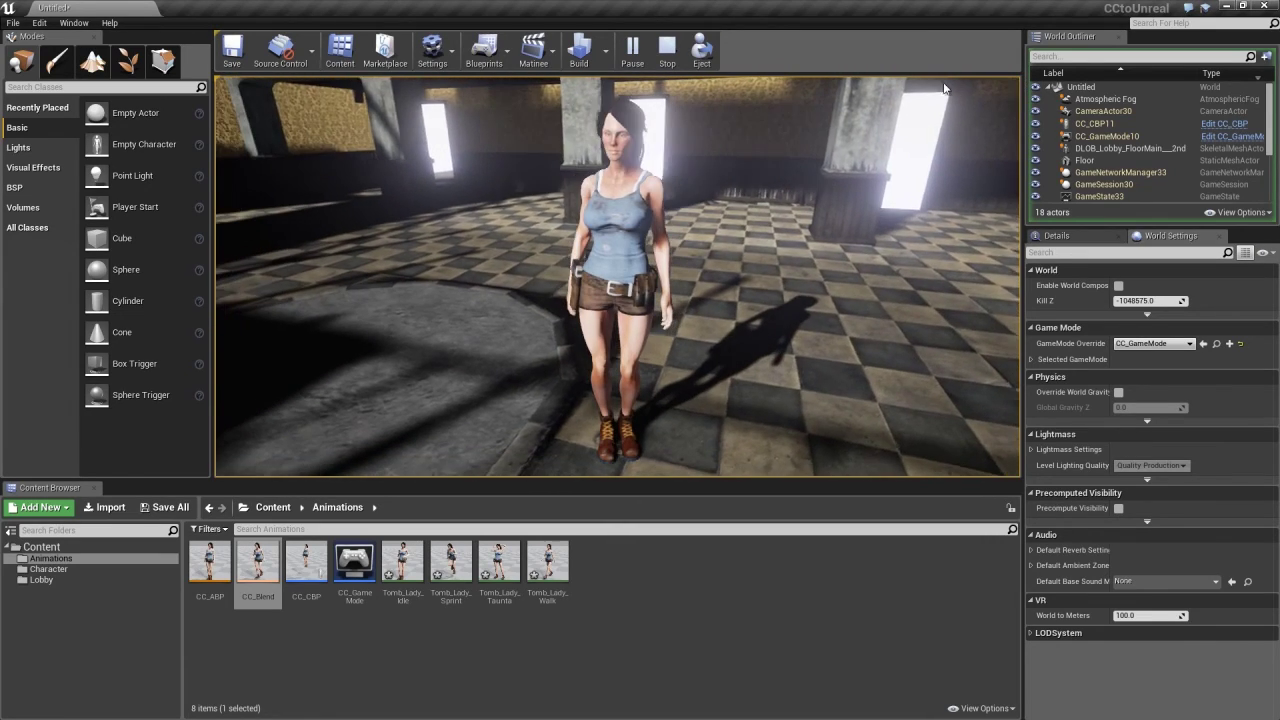
pyautogui.press('Escape')
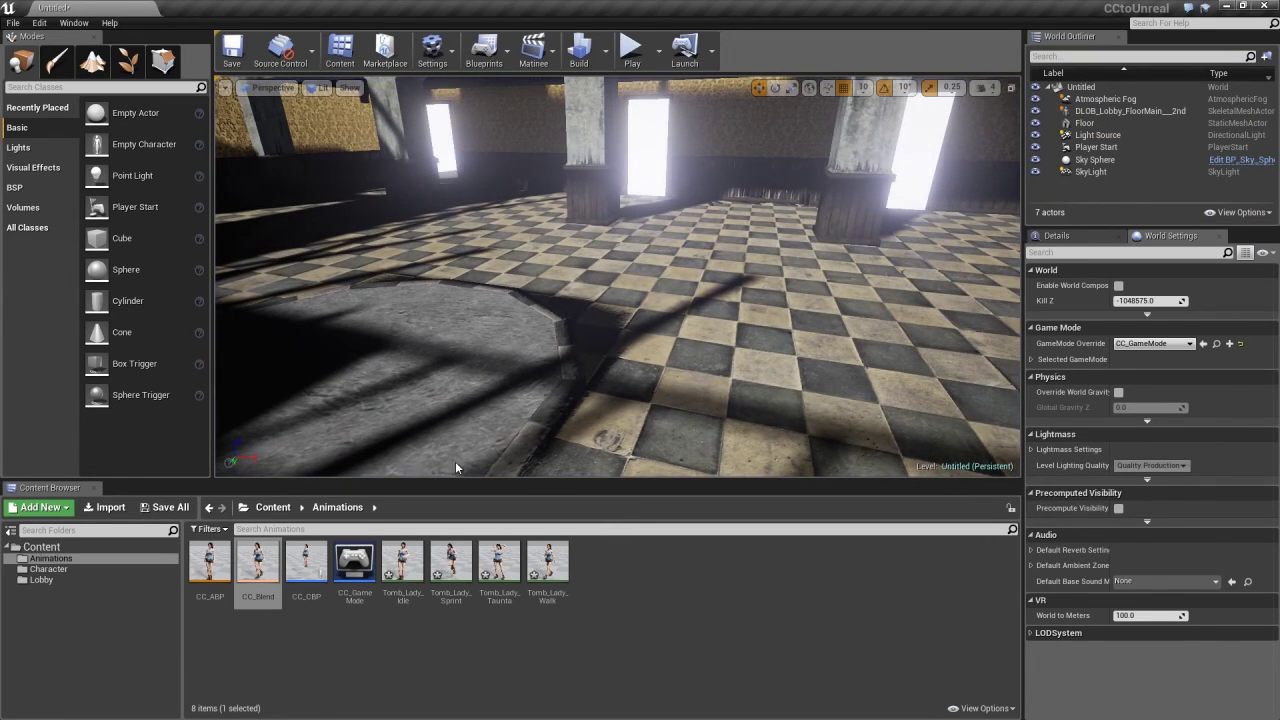
# Open the CC_CBP event graph and add a Get Character Movement node between the MoveForward and Turn events.
pyautogui.doubleClick(305, 558)
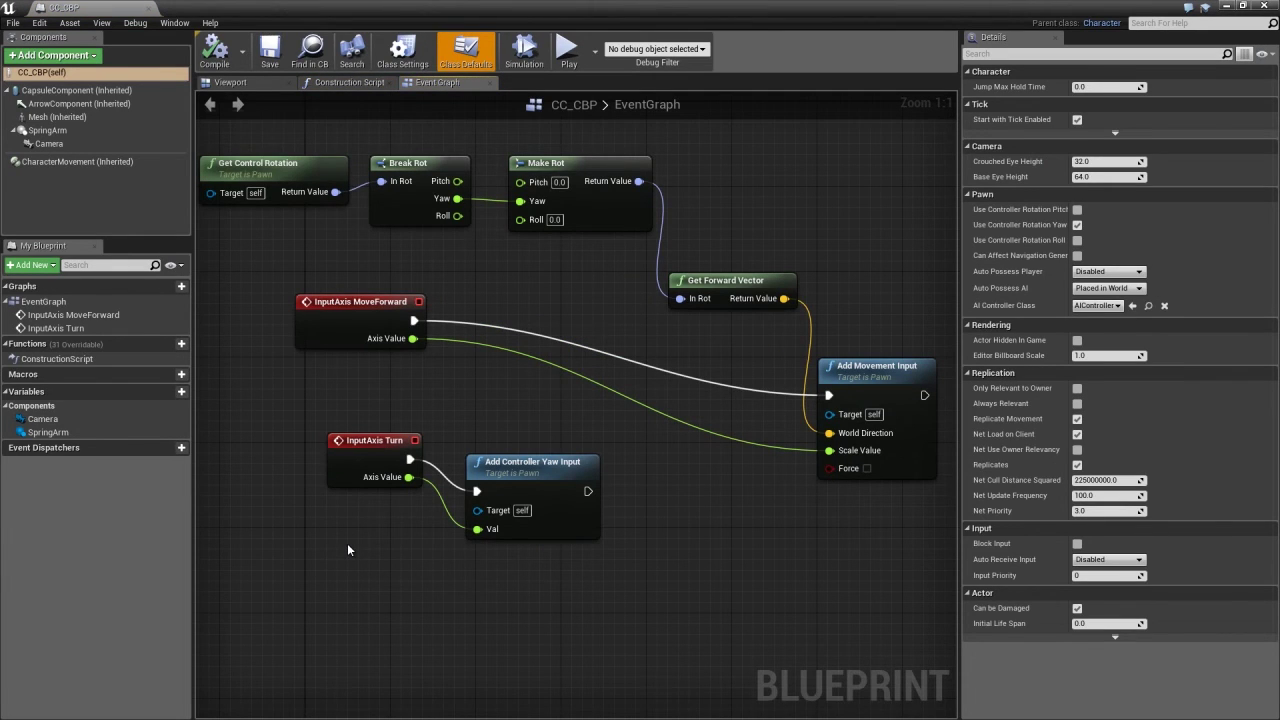
pyautogui.rightClick(494, 382)
pyautogui.write('g')
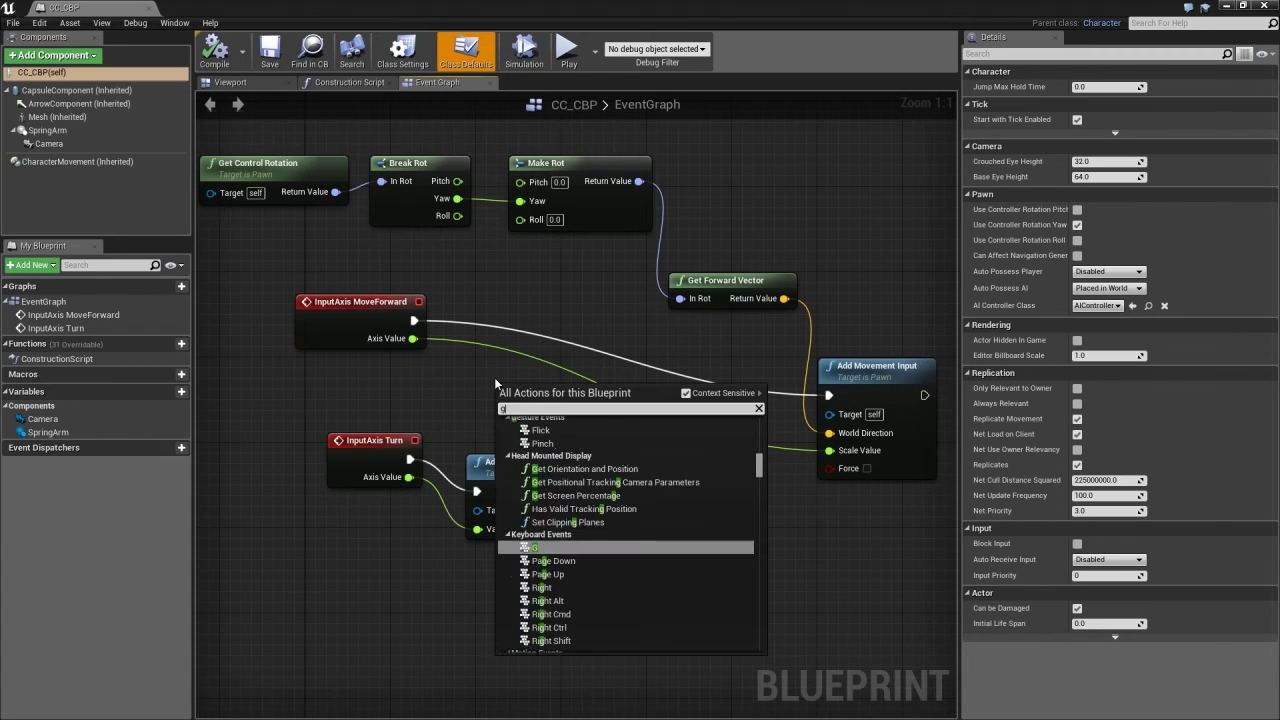
pyautogui.write('et charac')
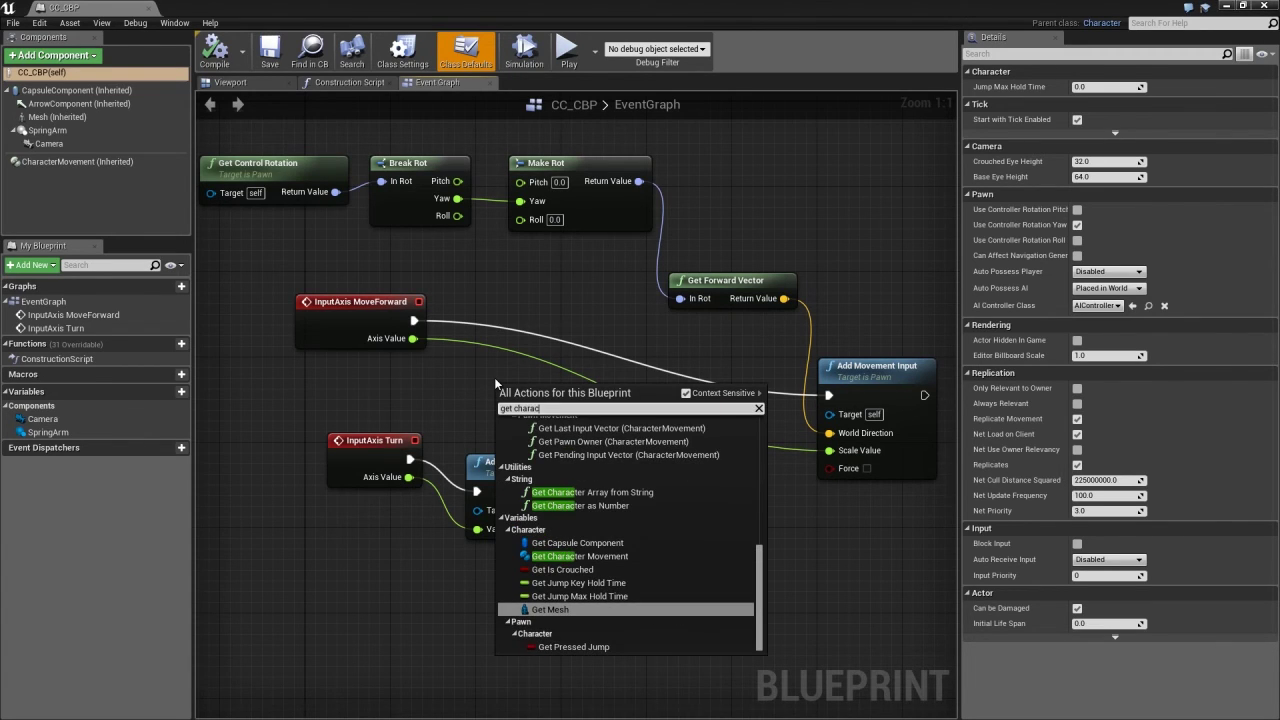
pyautogui.press('Up')
pyautogui.press('Up')
pyautogui.press('Up')
pyautogui.press('Up')
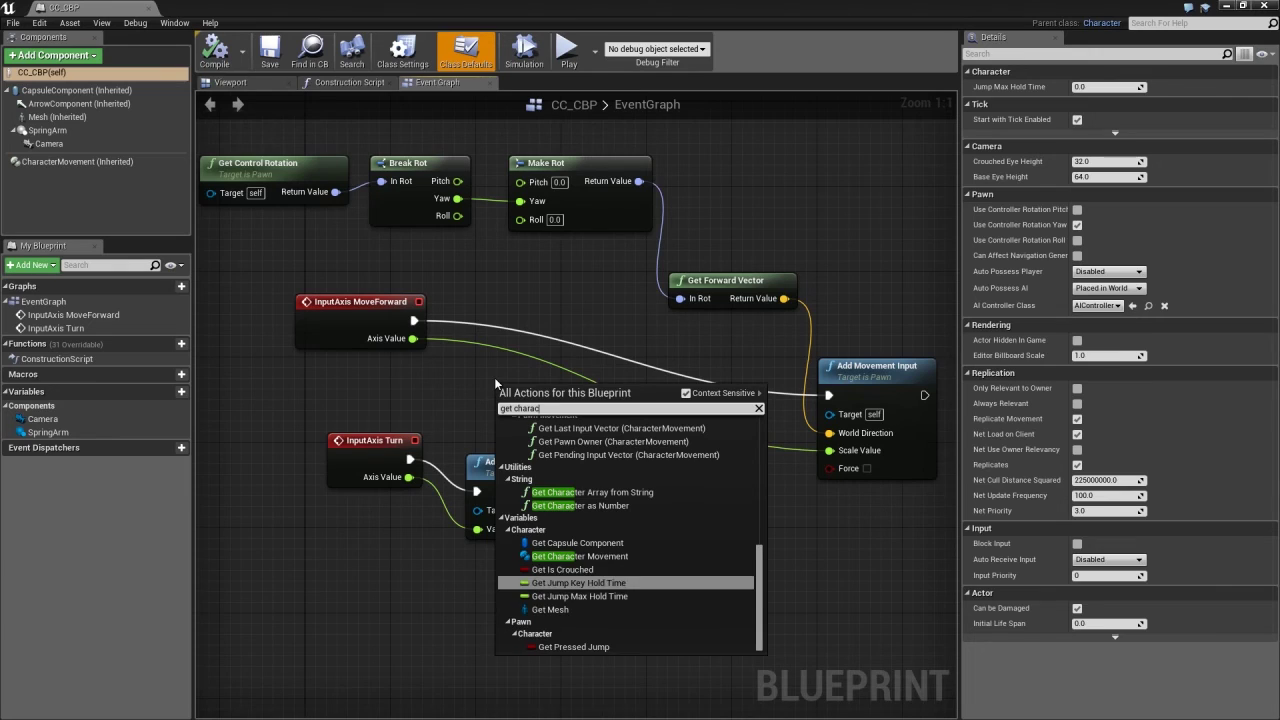
pyautogui.press('Return')
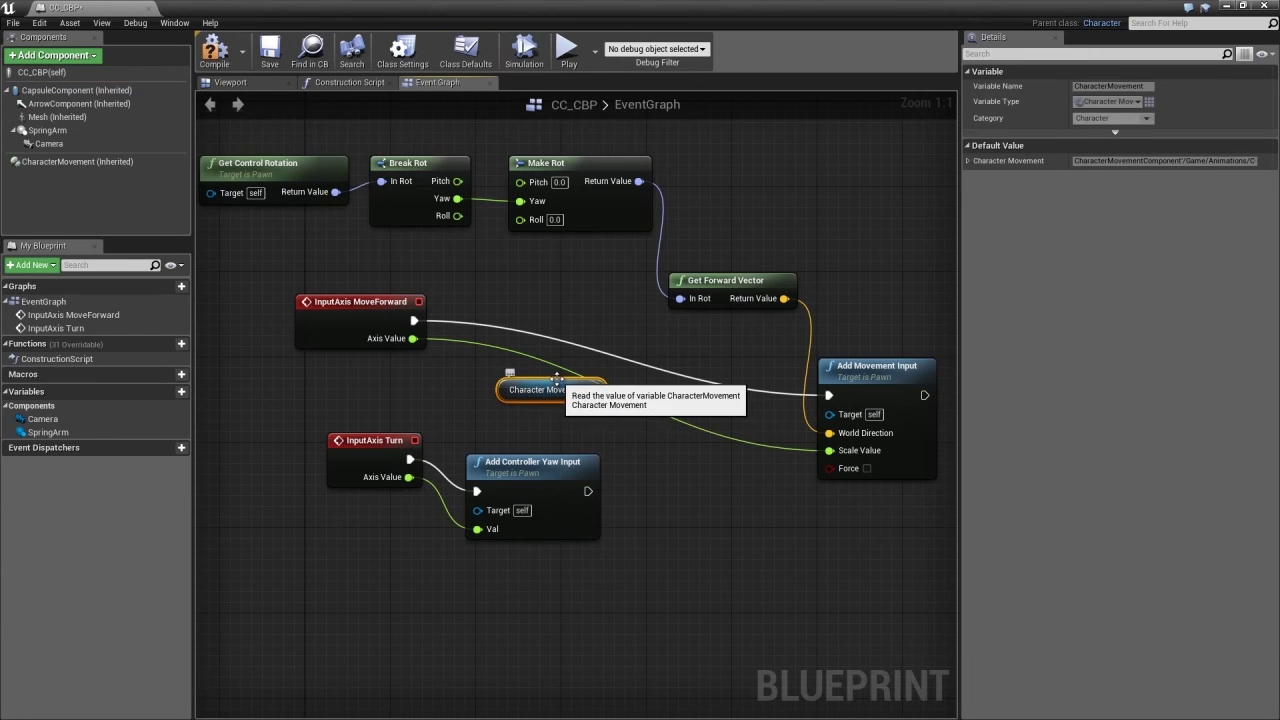
# Add a Set Max Walk Speed node linked to the Character Movement reference.
pyautogui.moveTo(557, 384); pyautogui.dragTo(604, 366)
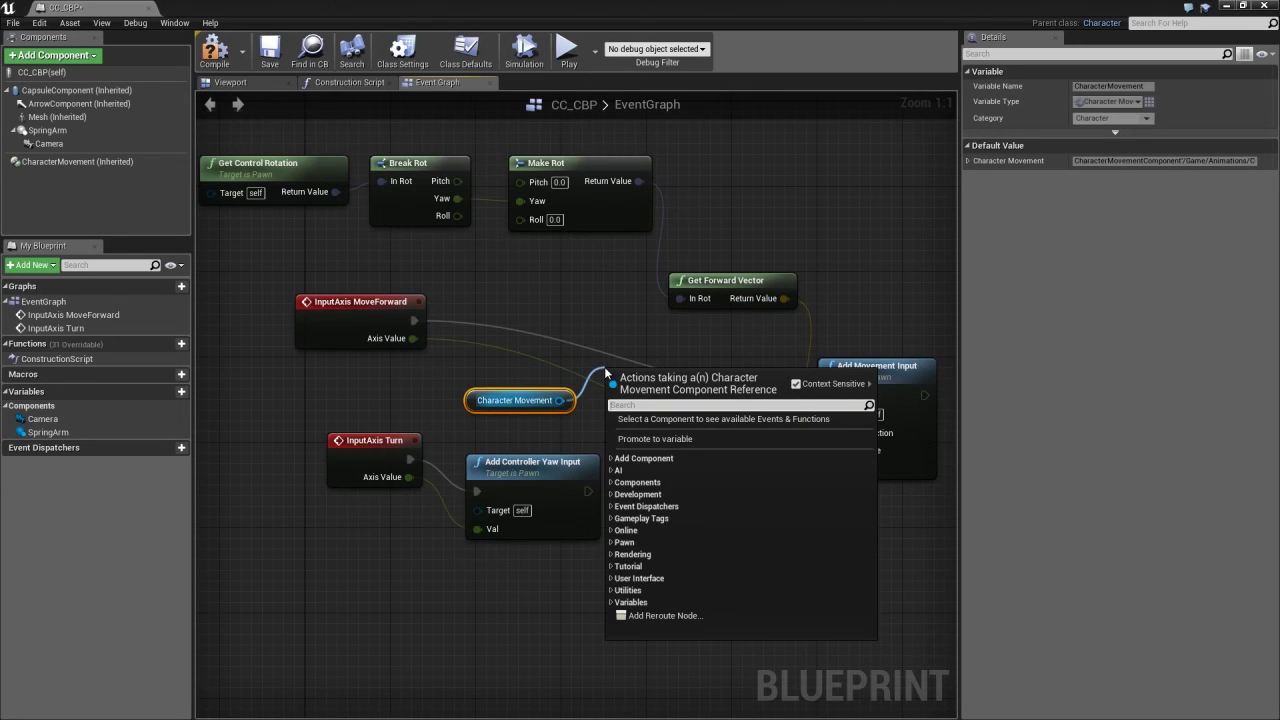
pyautogui.write('set max walk')
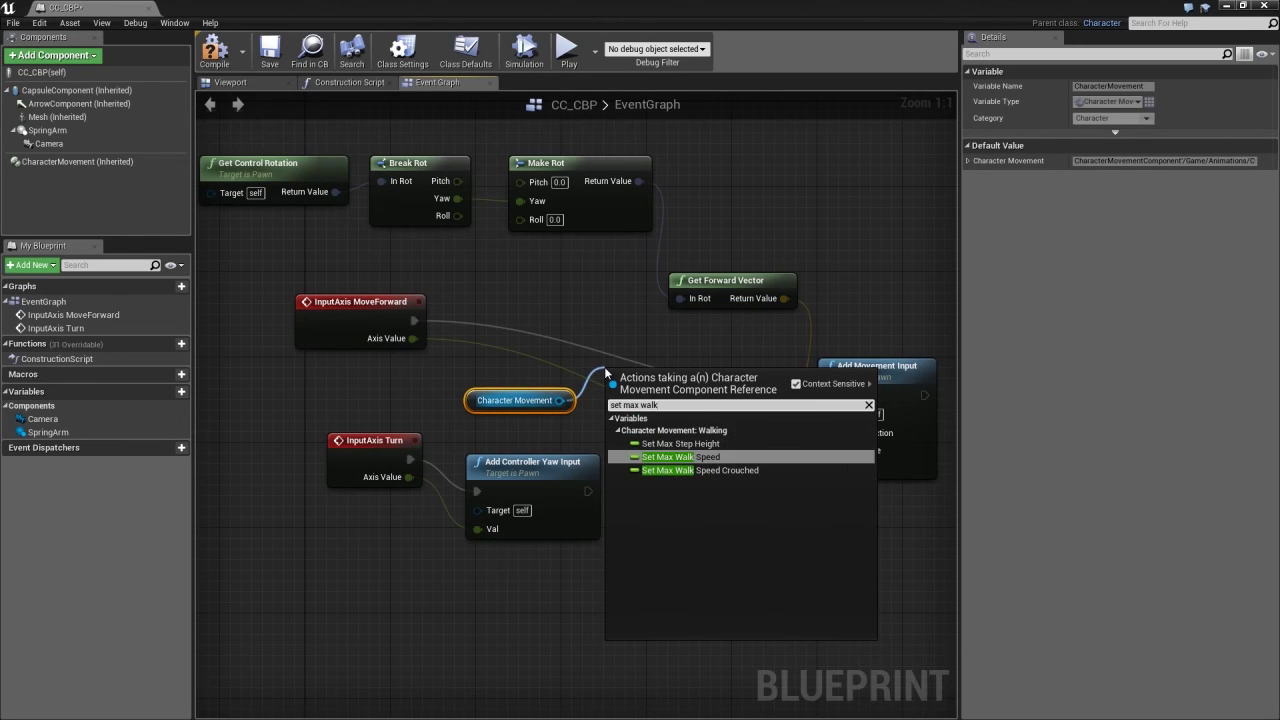
pyautogui.press('Return')
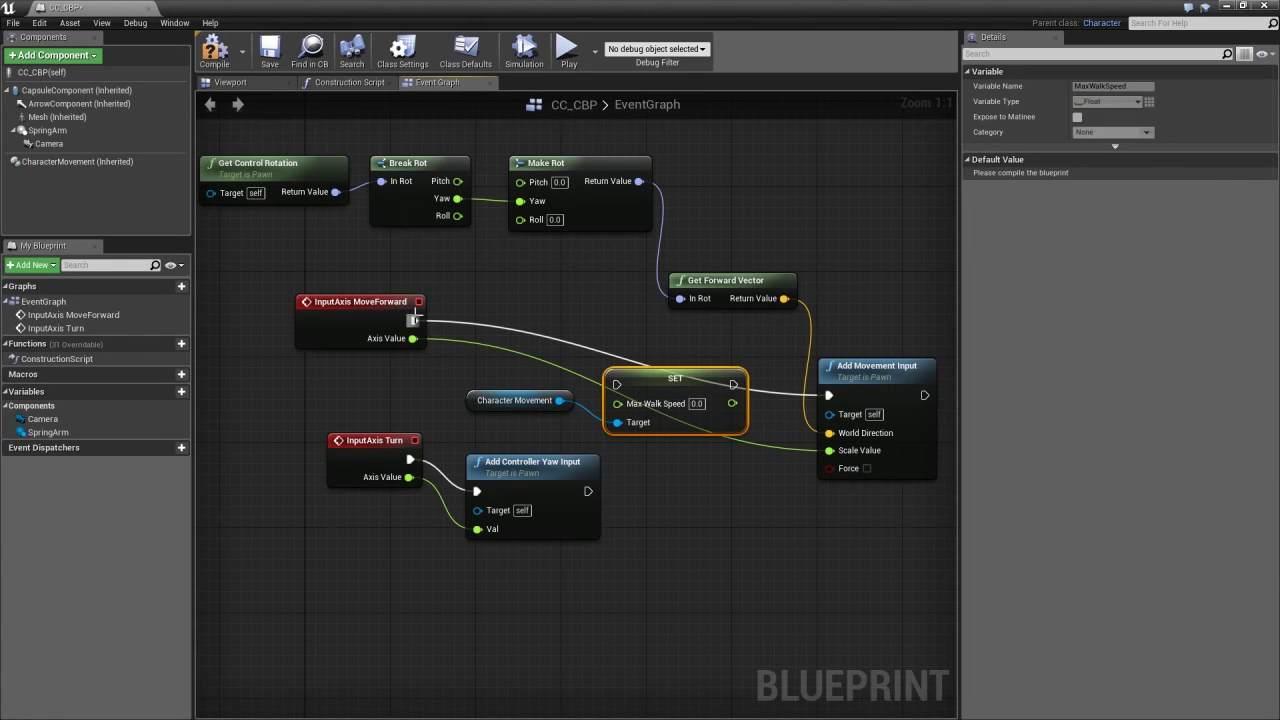
# Wire the execution flow from InputAxis MoveForward through the Max Walk Speed SET node to Add Movement Input, and move the SET node slightly up.
pyautogui.moveTo(425, 323); pyautogui.dragTo(617, 384)
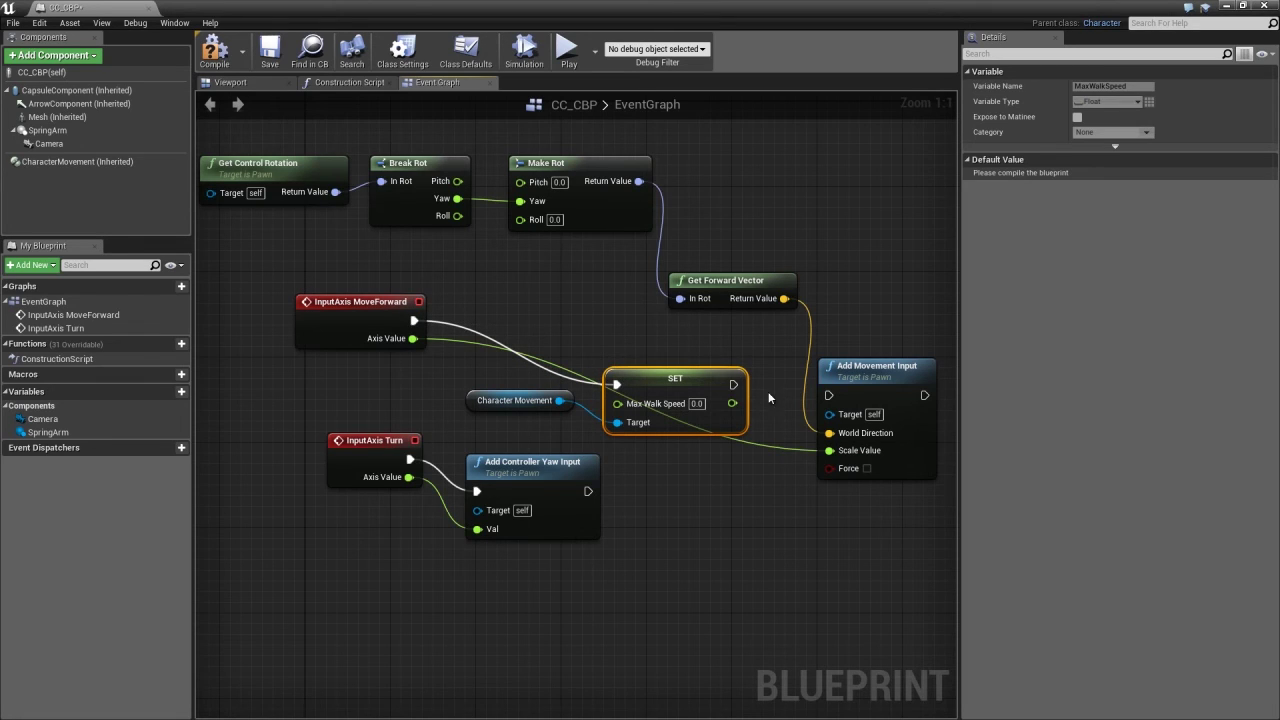
pyautogui.moveTo(736, 385); pyautogui.dragTo(751, 393)
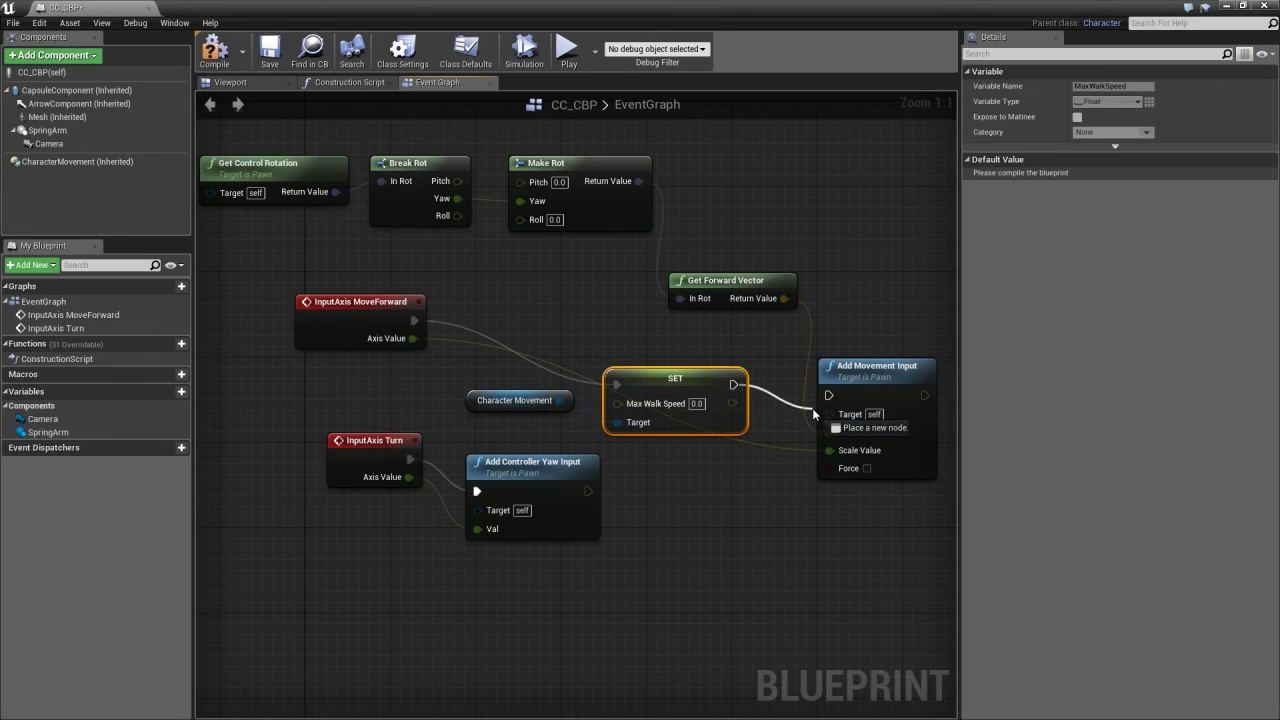
pyautogui.moveTo(828, 400); pyautogui.dragTo(833, 395)
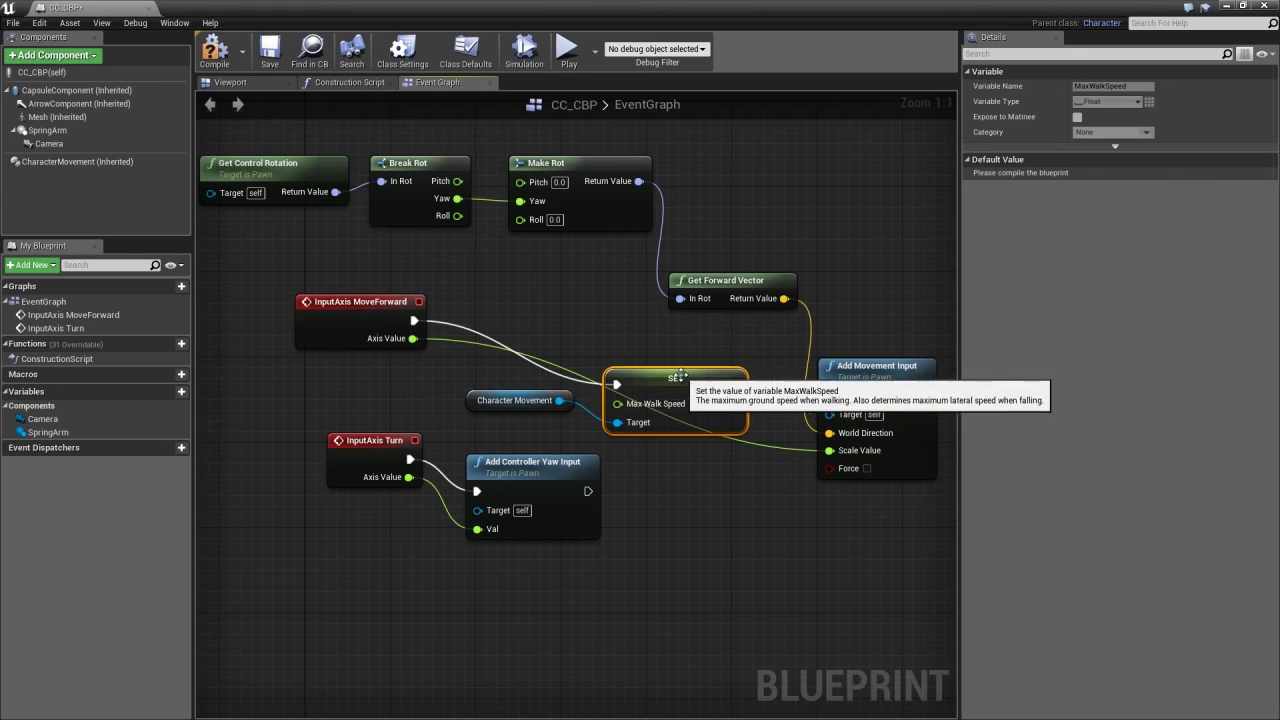
pyautogui.moveTo(680, 378); pyautogui.dragTo(685, 344)
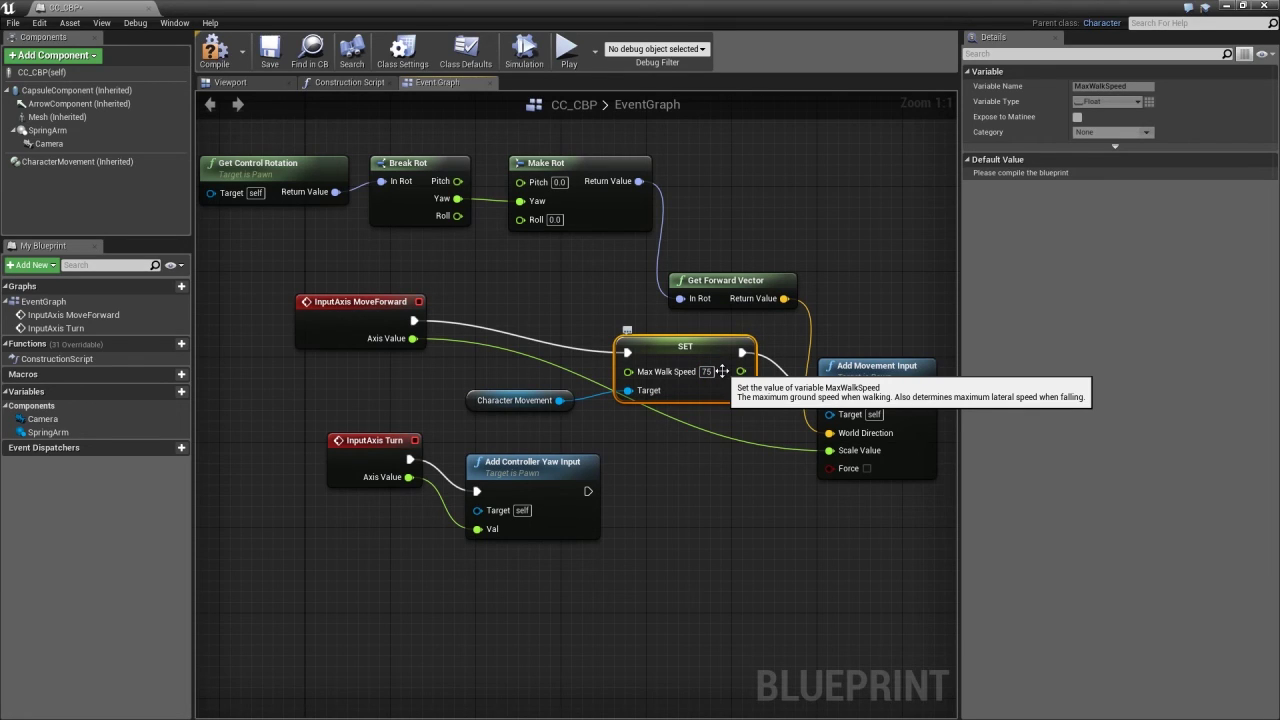
# Set the SET node's Max Walk Speed to 75, then compile, save and close CC_CBP.
pyautogui.click(214, 50)
pyautogui.click(269, 50)
pyautogui.click(149, 9)
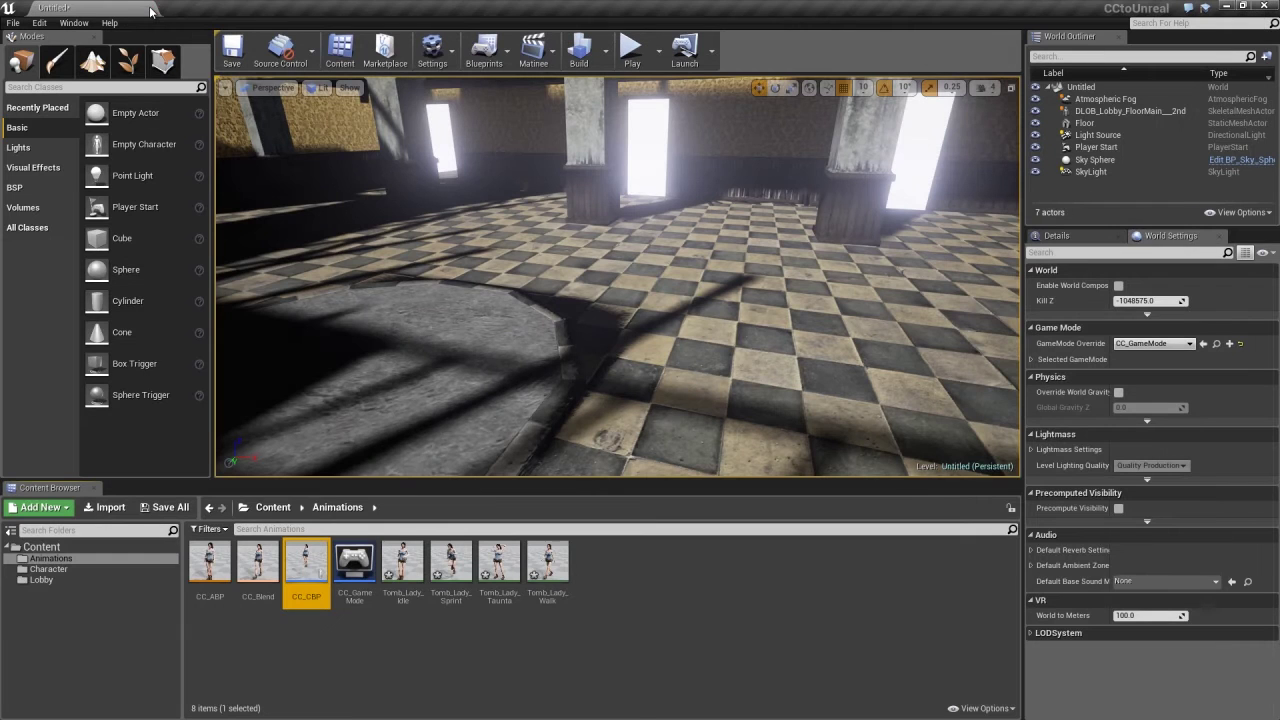
# Play-test the level by walking the character around the lobby to judge the walk speed against the animation, and end the session.
pyautogui.click(631, 50)
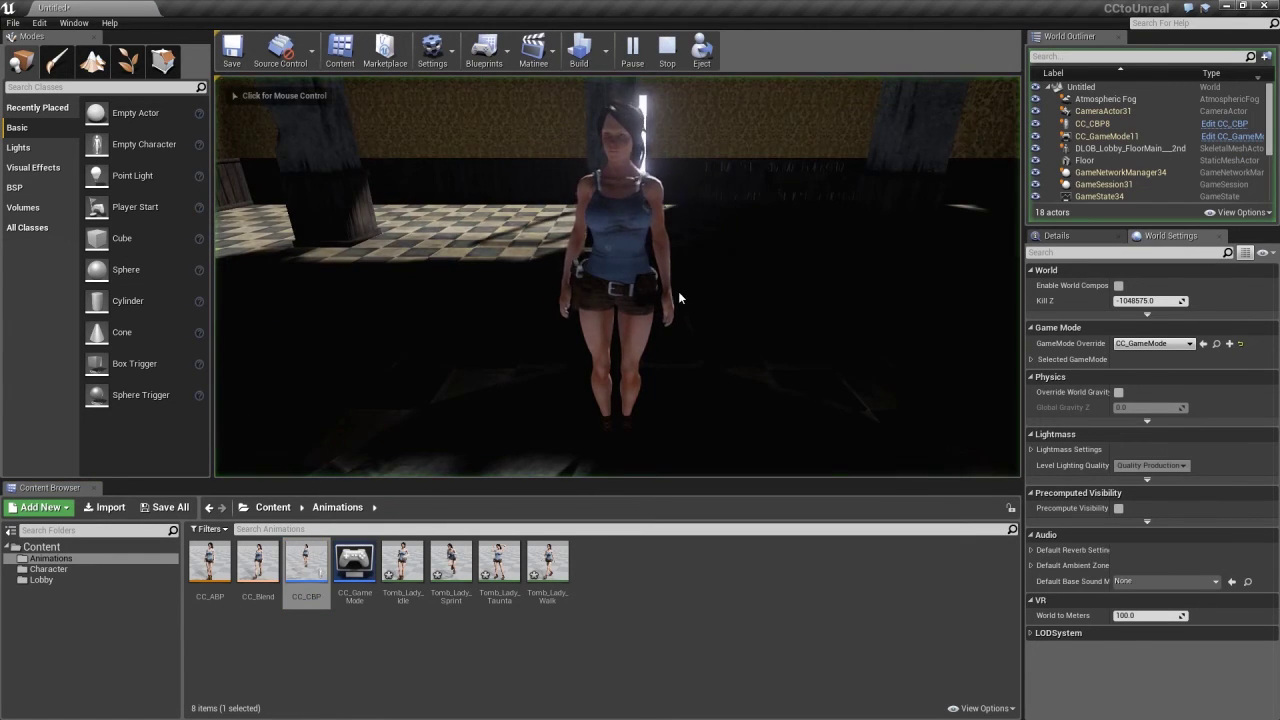
pyautogui.click(640, 312)
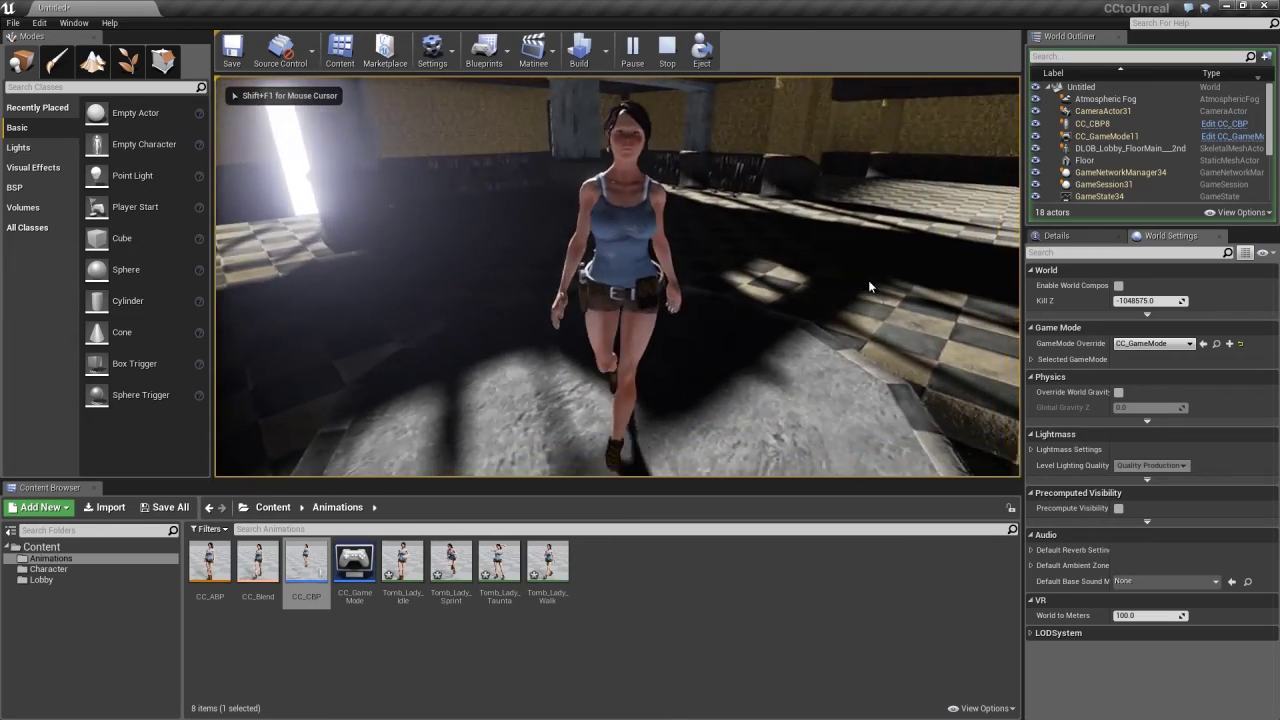
pyautogui.press('s')
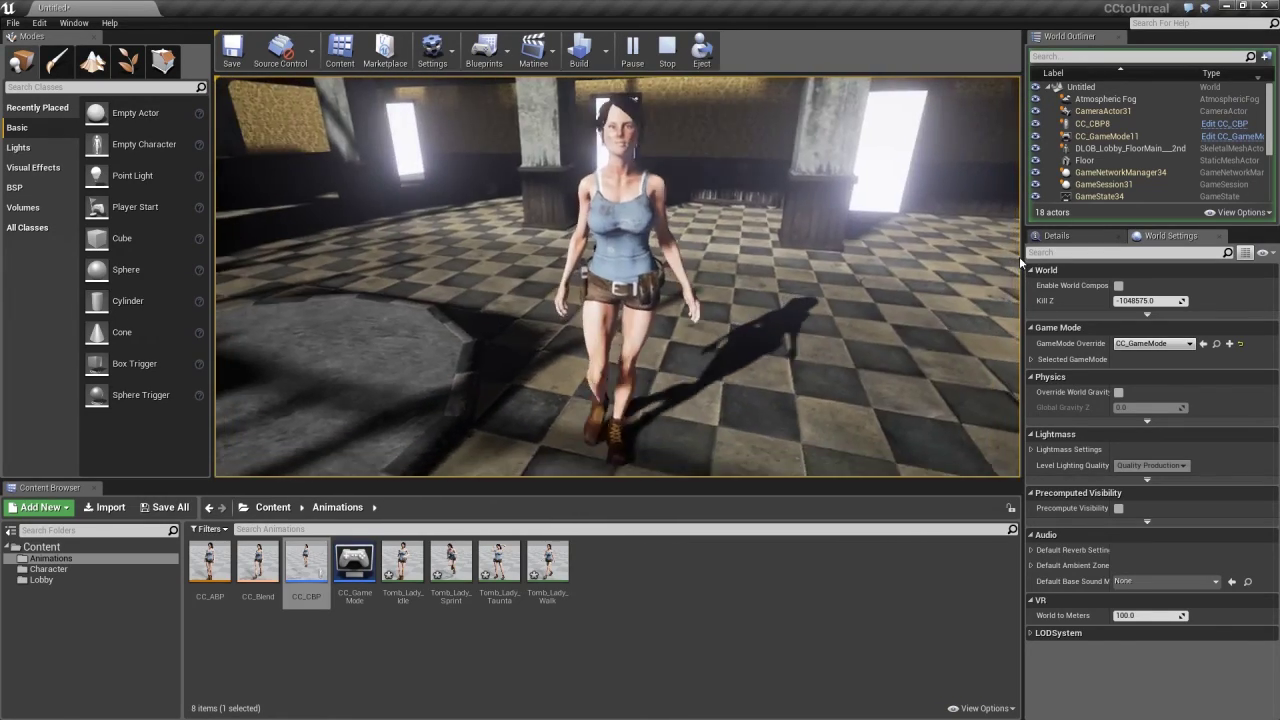
pyautogui.press('Escape')
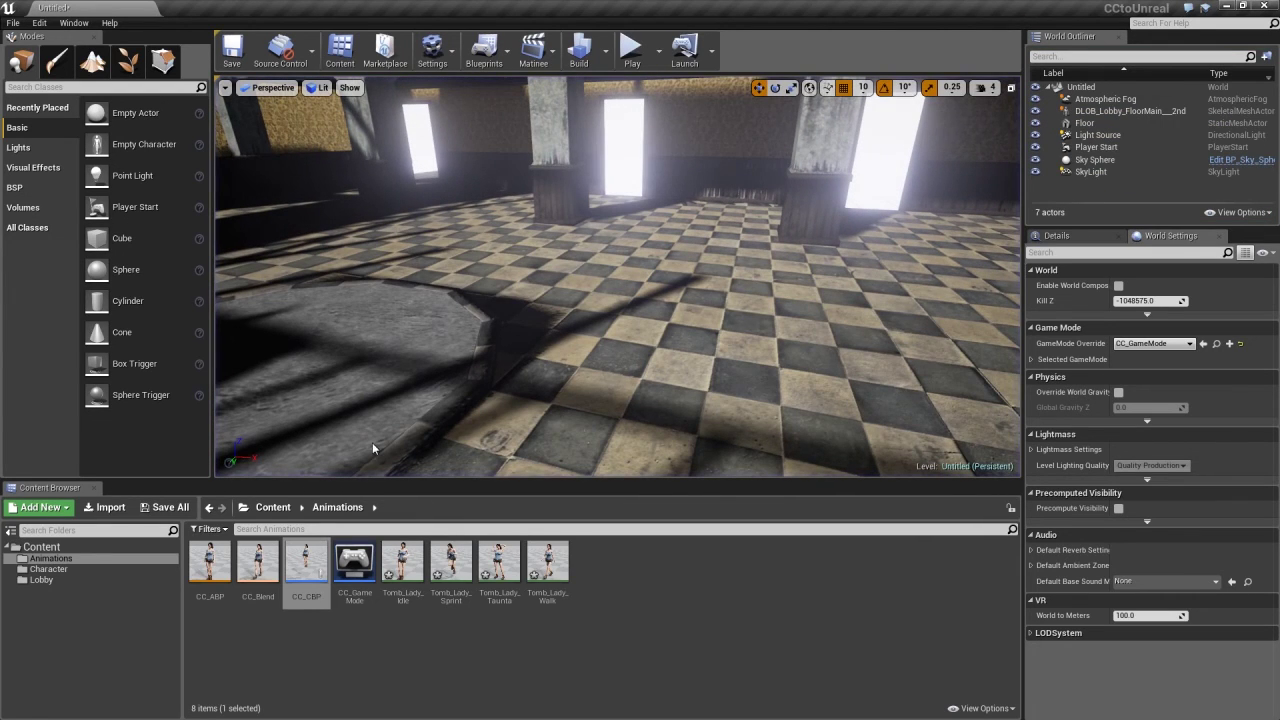
# Set the SET node's Max Walk Speed to 100 in CC_CBP, and compile, save and close the blueprint.
pyautogui.doubleClick(307, 562)
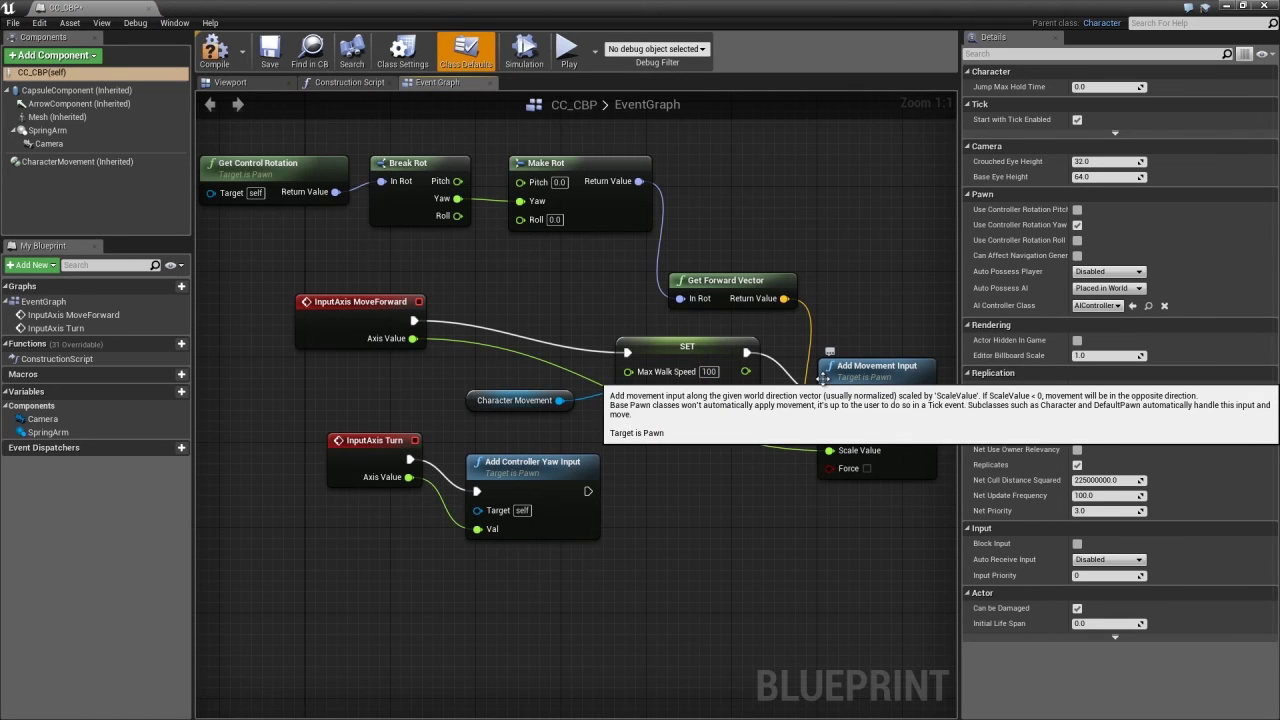
pyautogui.click(268, 62)
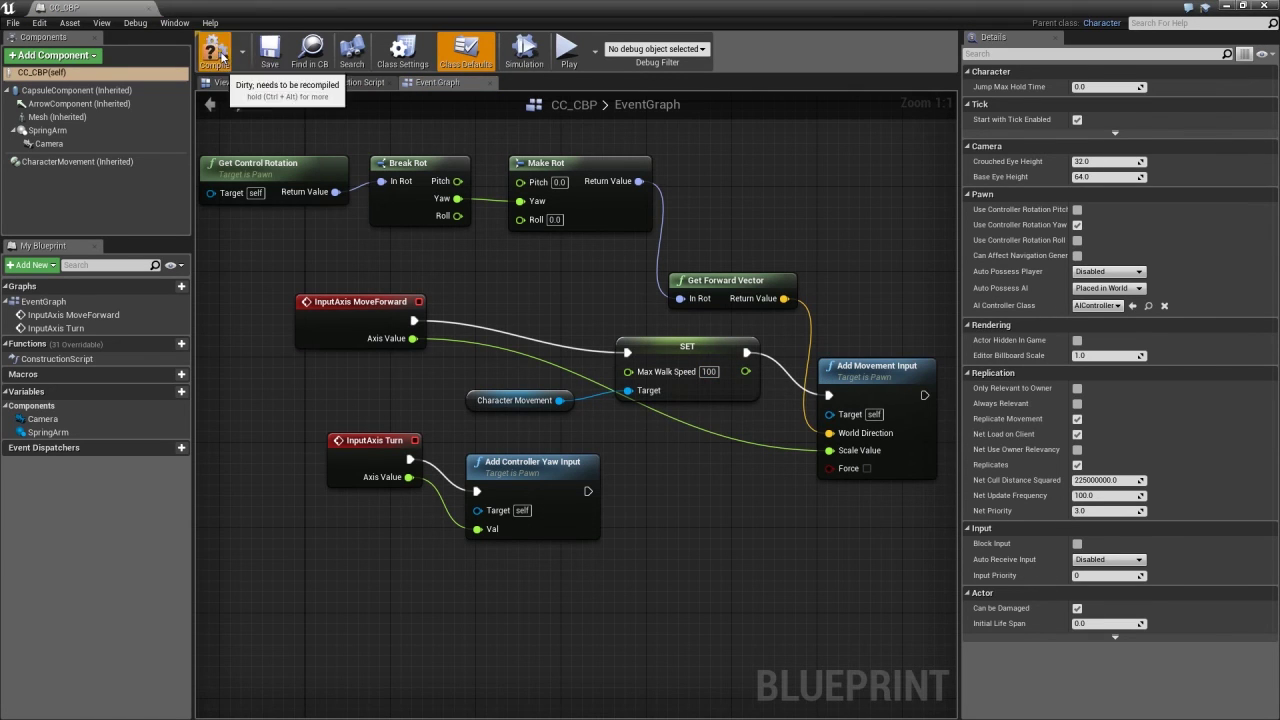
pyautogui.click(149, 9)
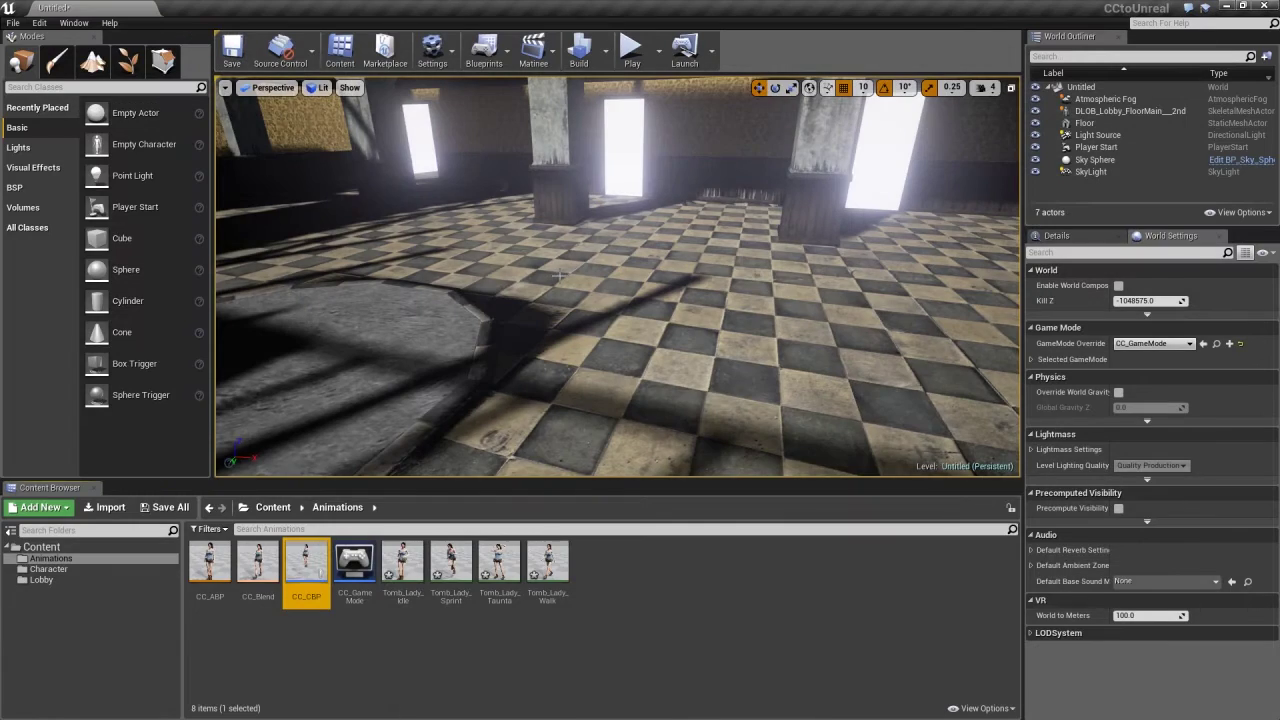
# Play-test the level again, walking the character and triggering her taunt, and end the session.
pyautogui.click(632, 55)
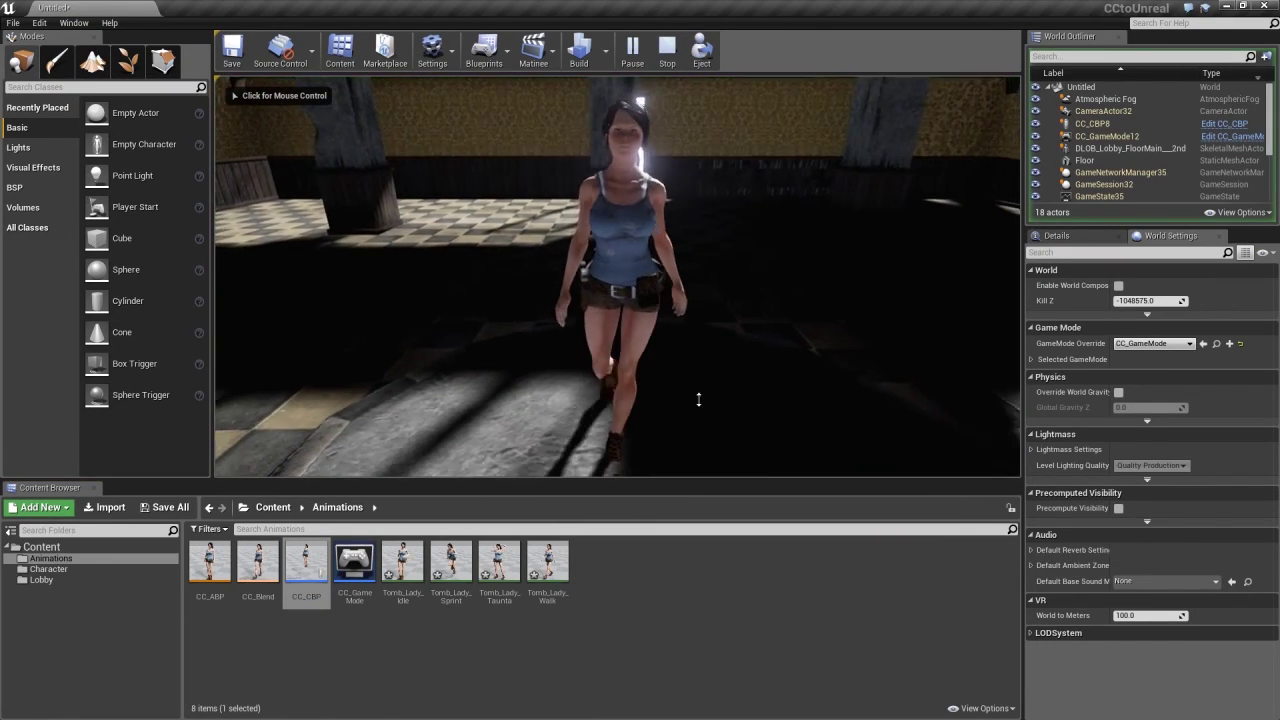
pyautogui.click(660, 435)
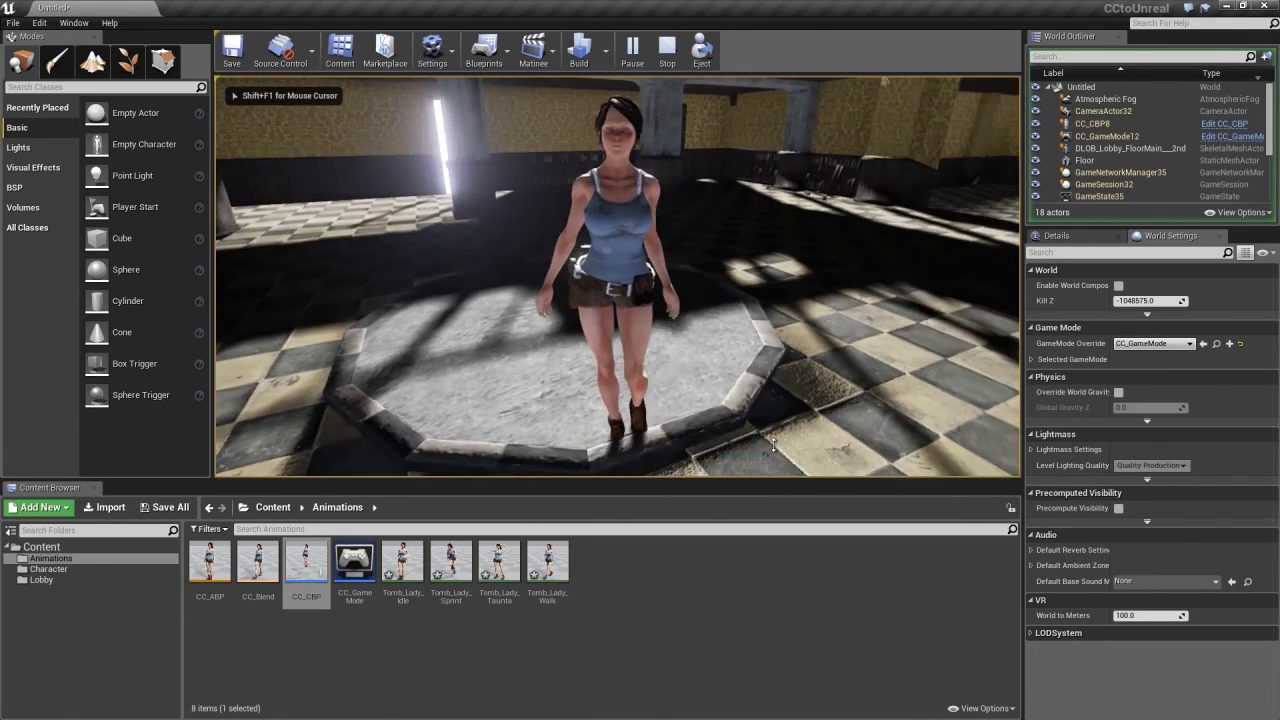
pyautogui.press('s')
pyautogui.press('t')
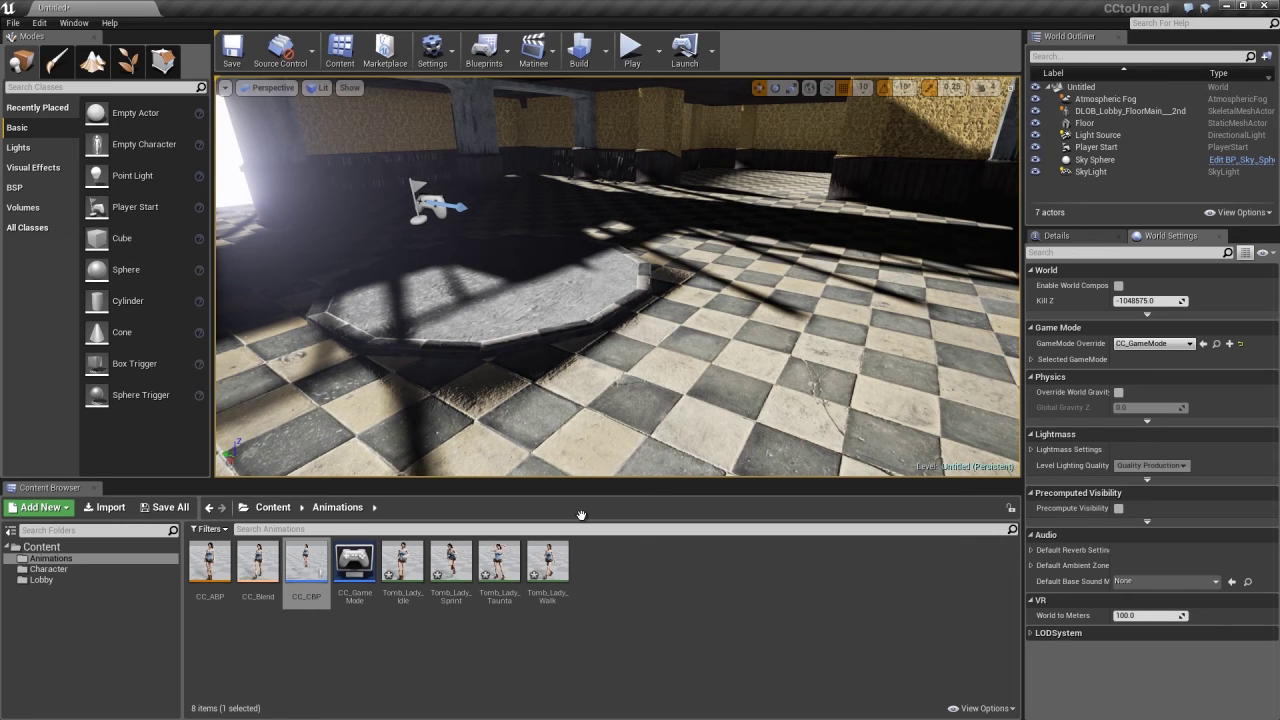
# Open the Tomb_Lady_Taunta animation, review its motion by pausing and scrubbing back to about frame 29, and close it.
pyautogui.doubleClick(497, 561)
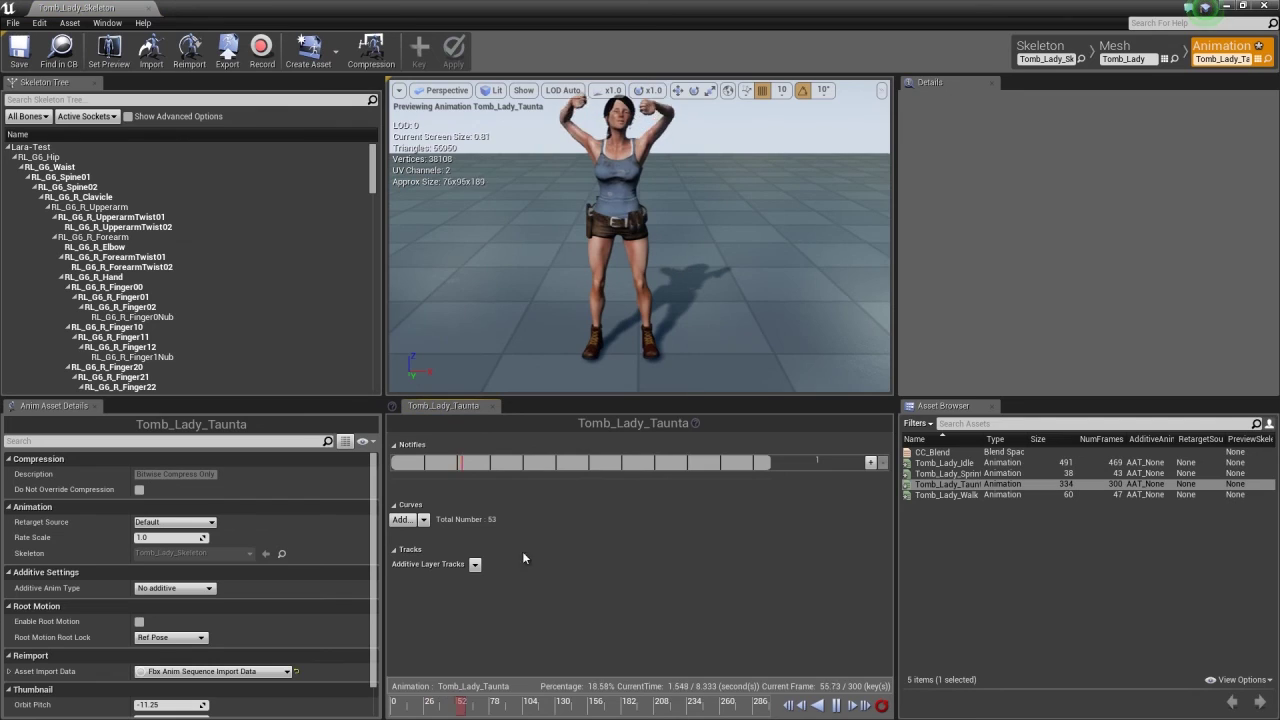
pyautogui.click(837, 705)
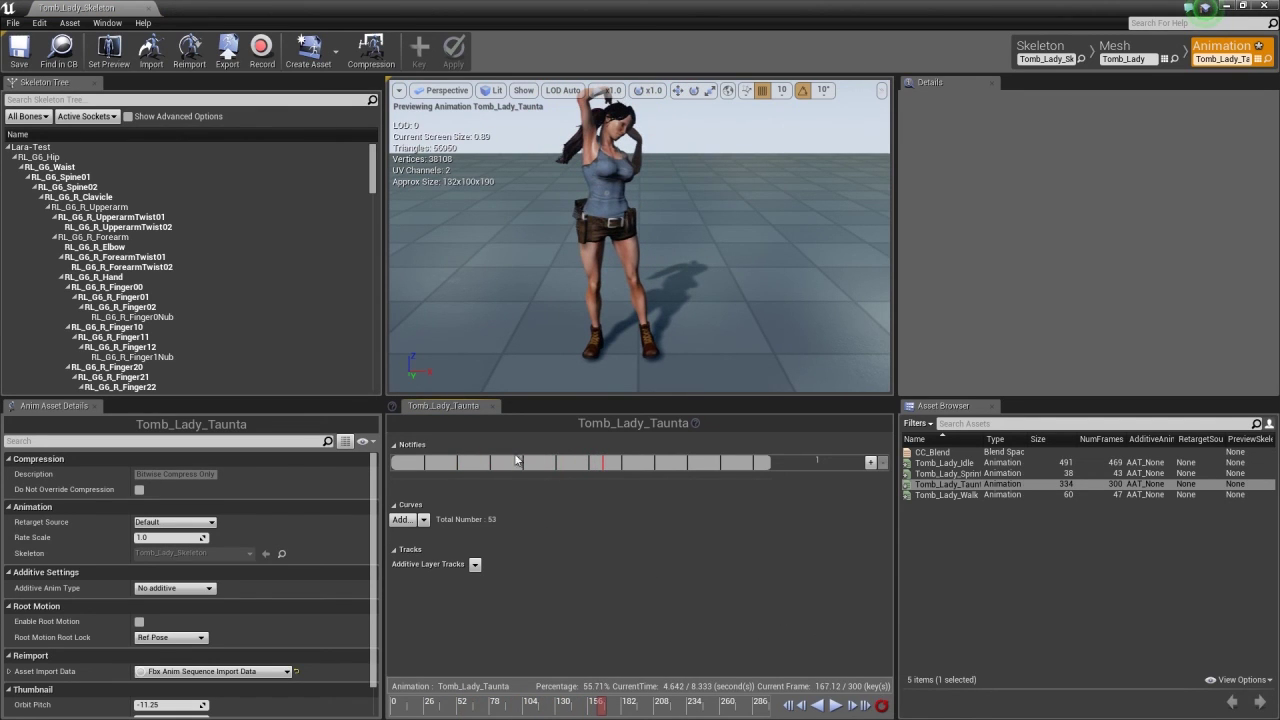
pyautogui.click(419, 449)
pyautogui.click(419, 449)
pyautogui.moveTo(468, 700); pyautogui.dragTo(430, 711)
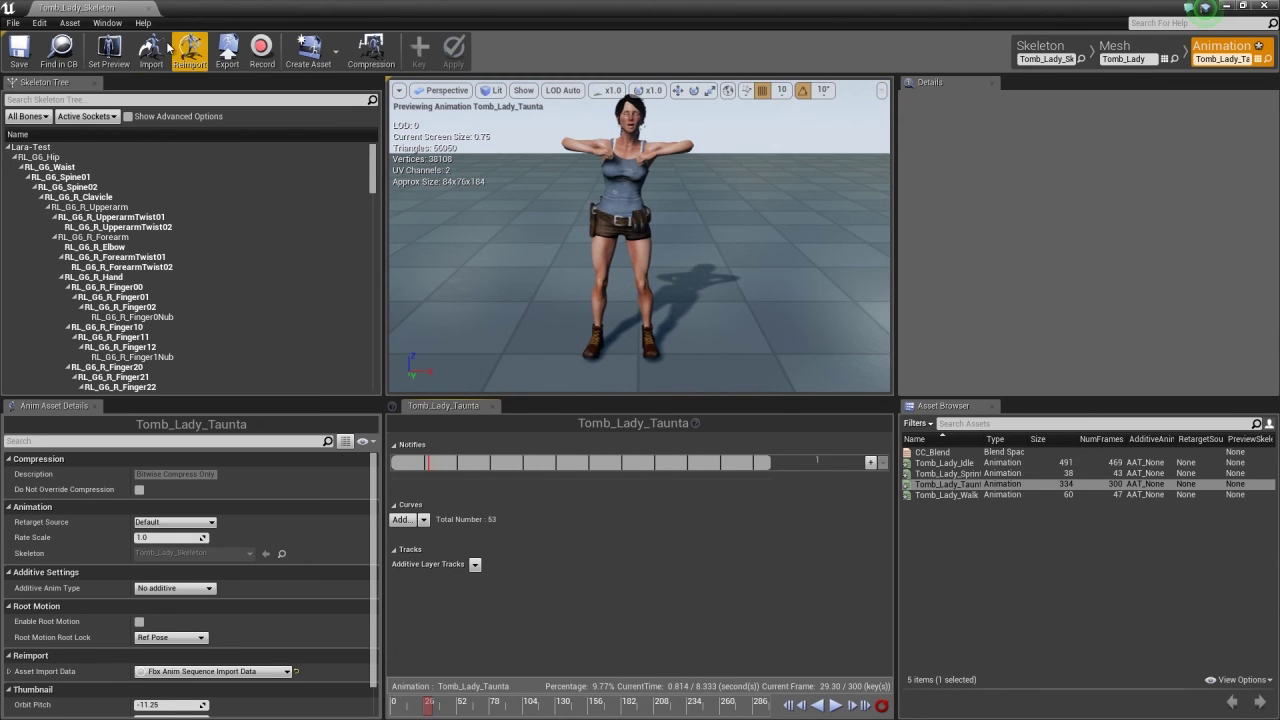
pyautogui.click(148, 9)
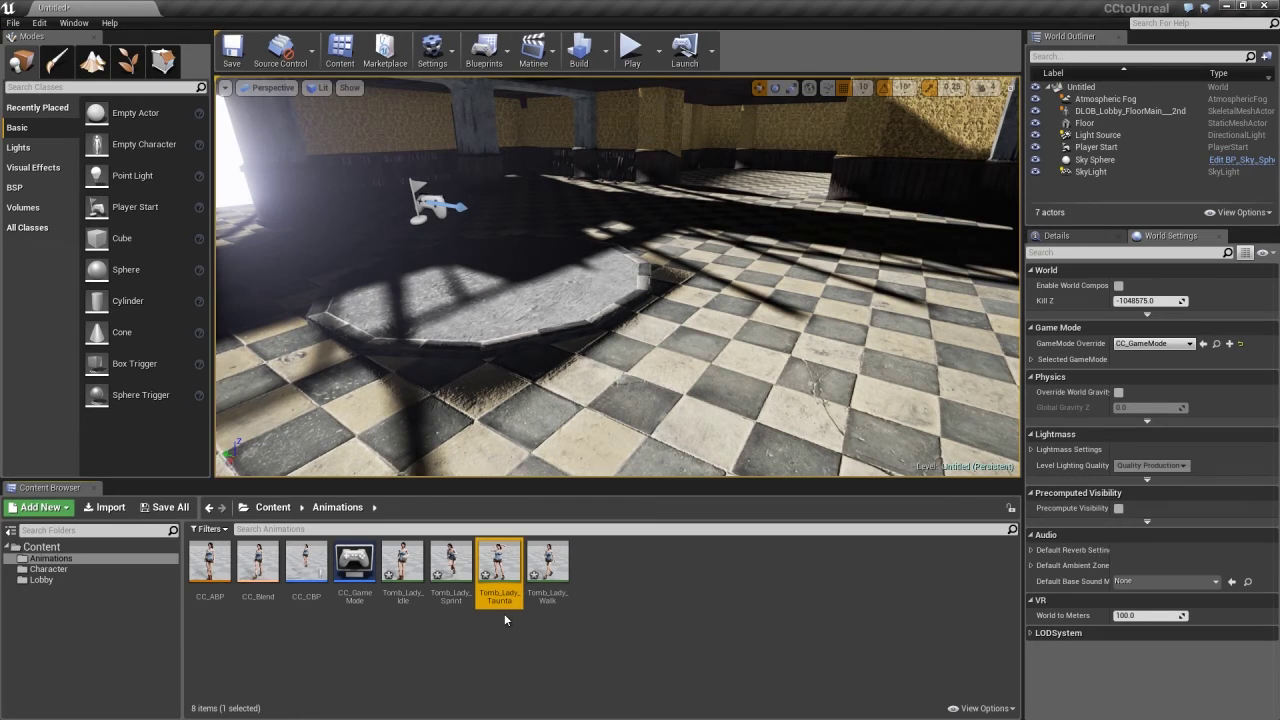
# Import the "female yawn" and "lets get it on whisper" sound files from the Desktop into the Animations folder.
pyautogui.click(385, 632)
pyautogui.click(110, 508)
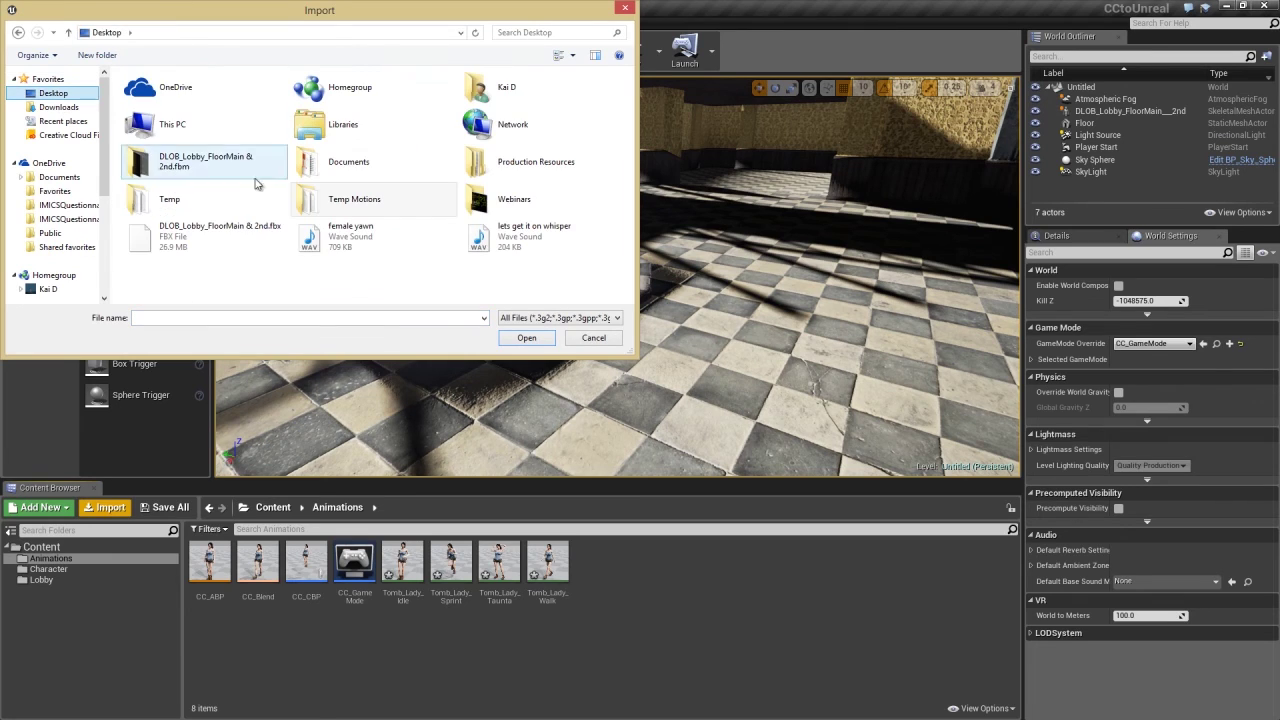
pyautogui.click(368, 247)
pyautogui.keyDown('ctrl'); pyautogui.click(512, 246); pyautogui.keyUp('ctrl')
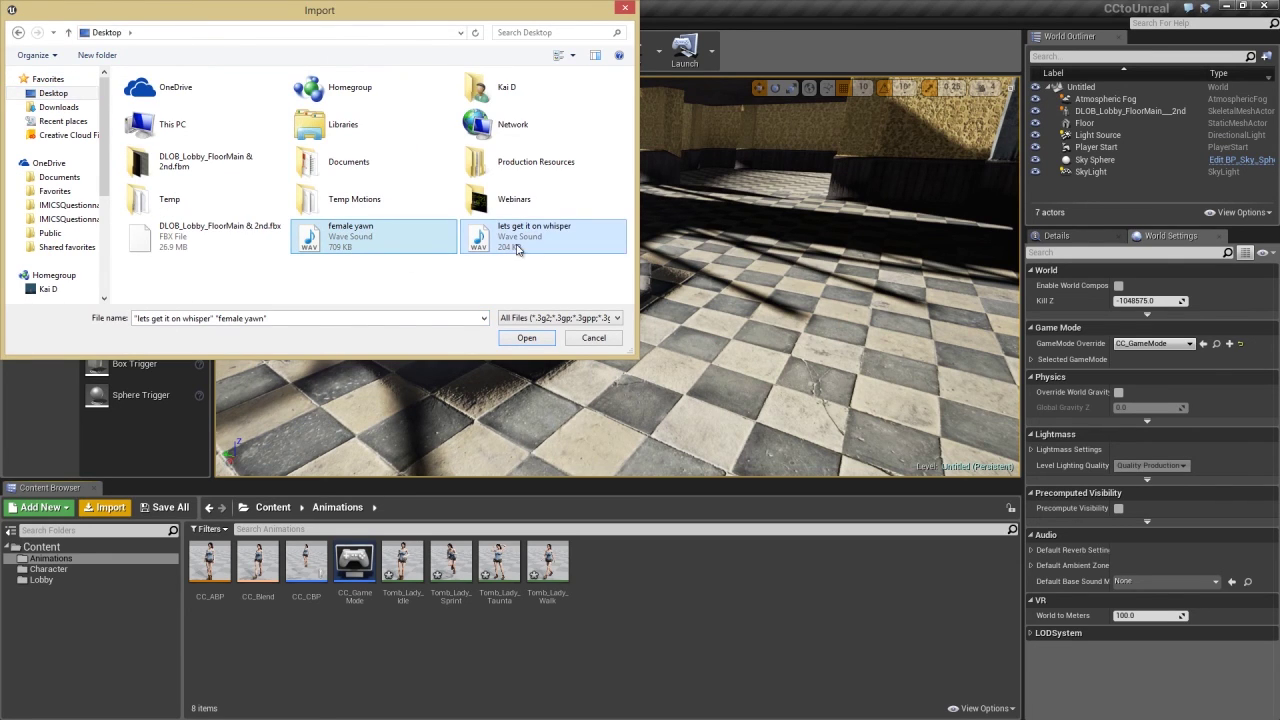
pyautogui.click(528, 338)
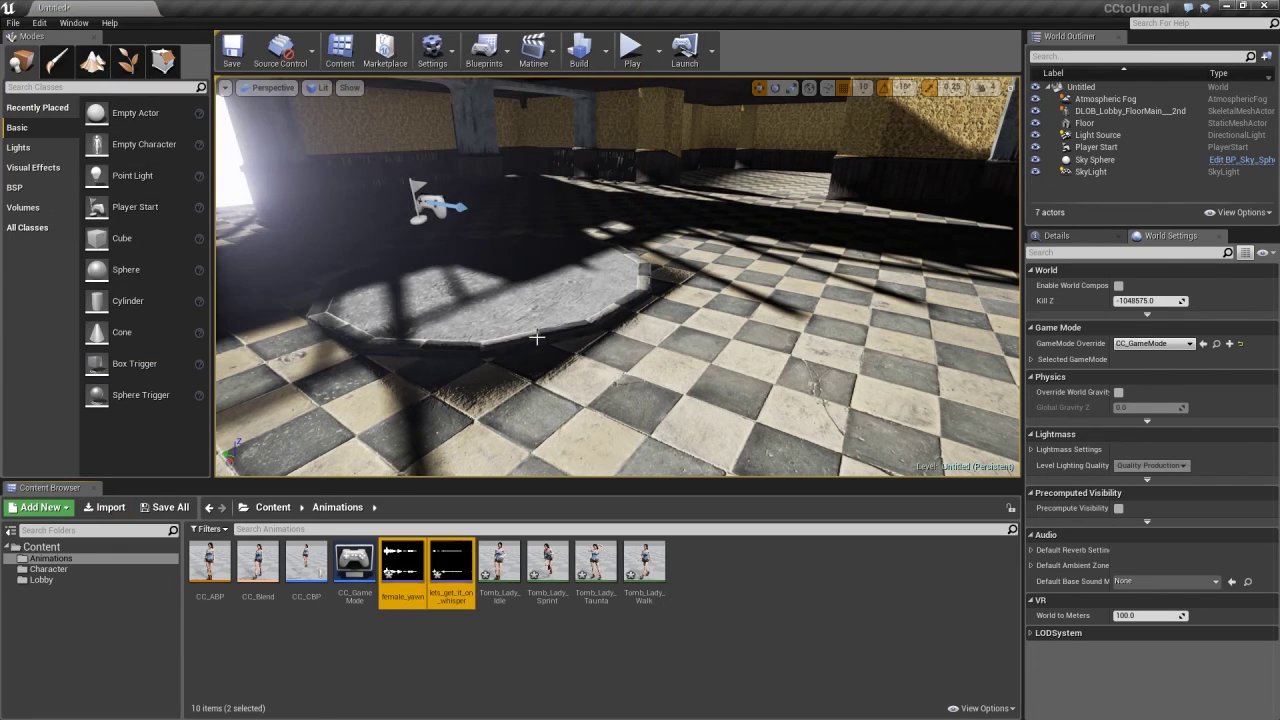
pyautogui.click(461, 658)
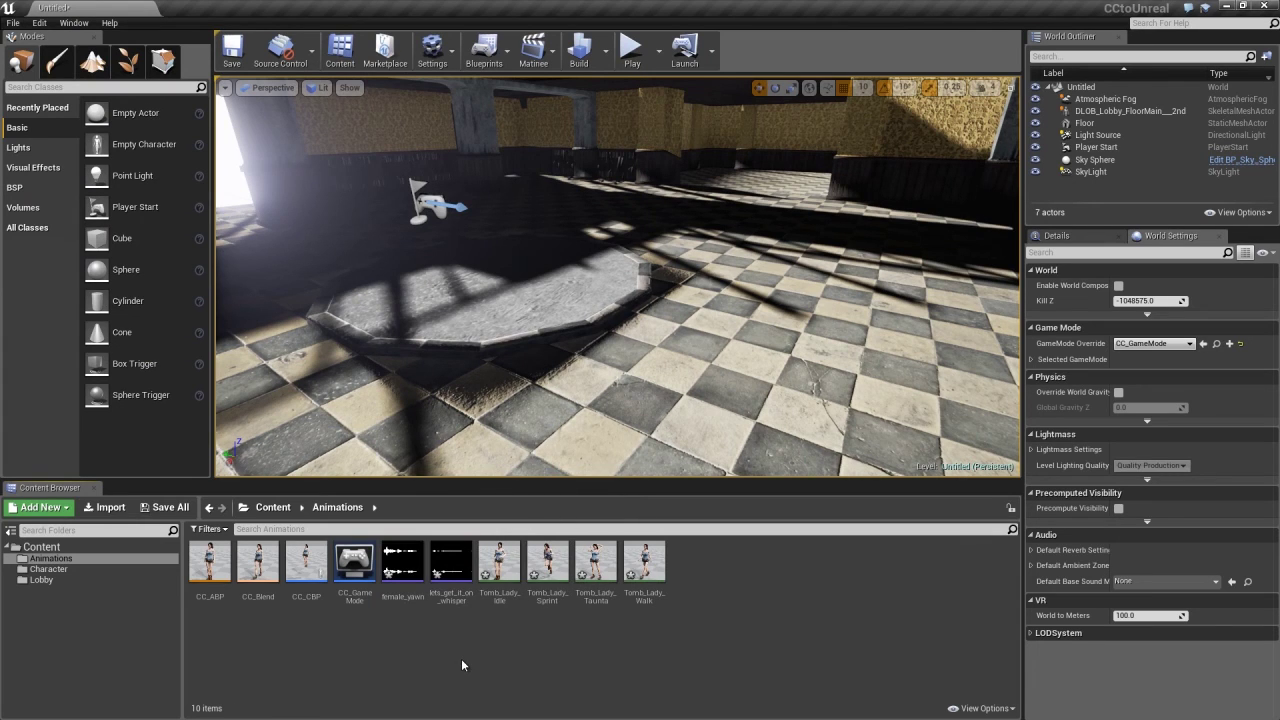
# Open Tomb_Lady_Taunta, frame the preview on the character's face, and place the playhead at about frame 6.
pyautogui.doubleClick(593, 558)
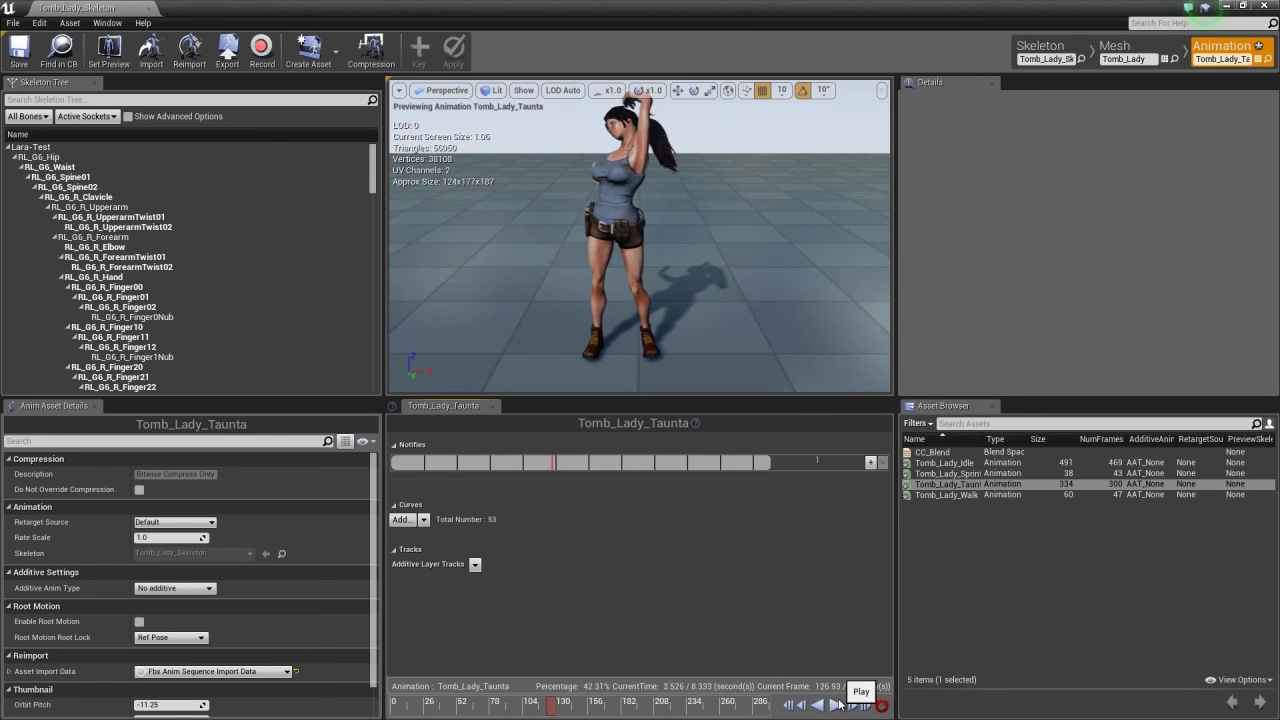
pyautogui.moveTo(533, 706); pyautogui.dragTo(400, 710)
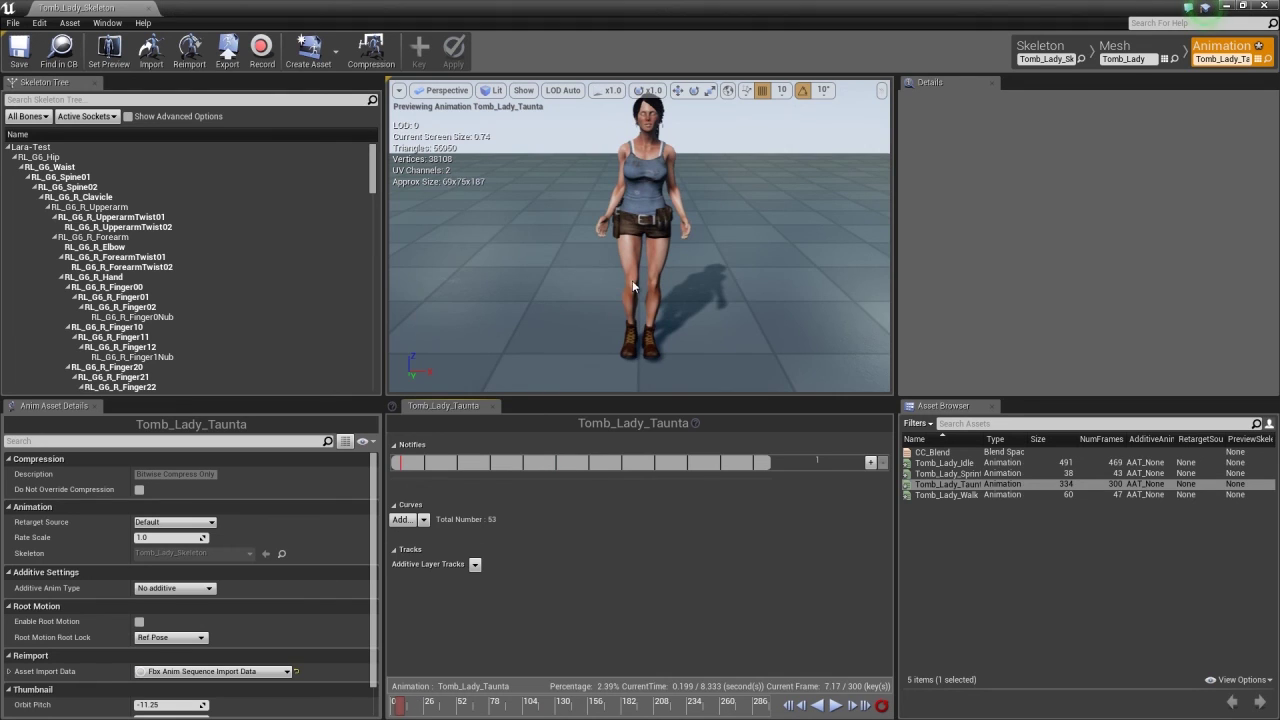
pyautogui.scroll(8, 634, 290)
pyautogui.moveTo(612, 174); pyautogui.dragTo(603, 243, button='right')
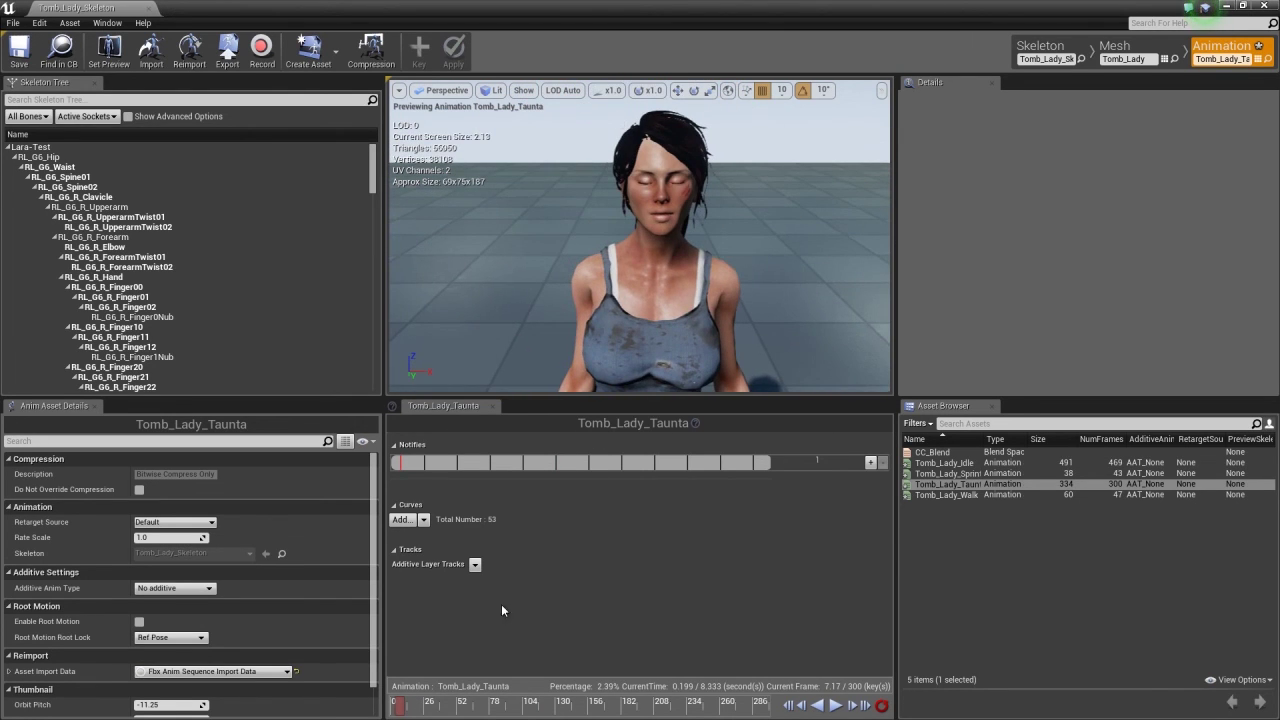
pyautogui.moveTo(398, 708); pyautogui.dragTo(399, 707)
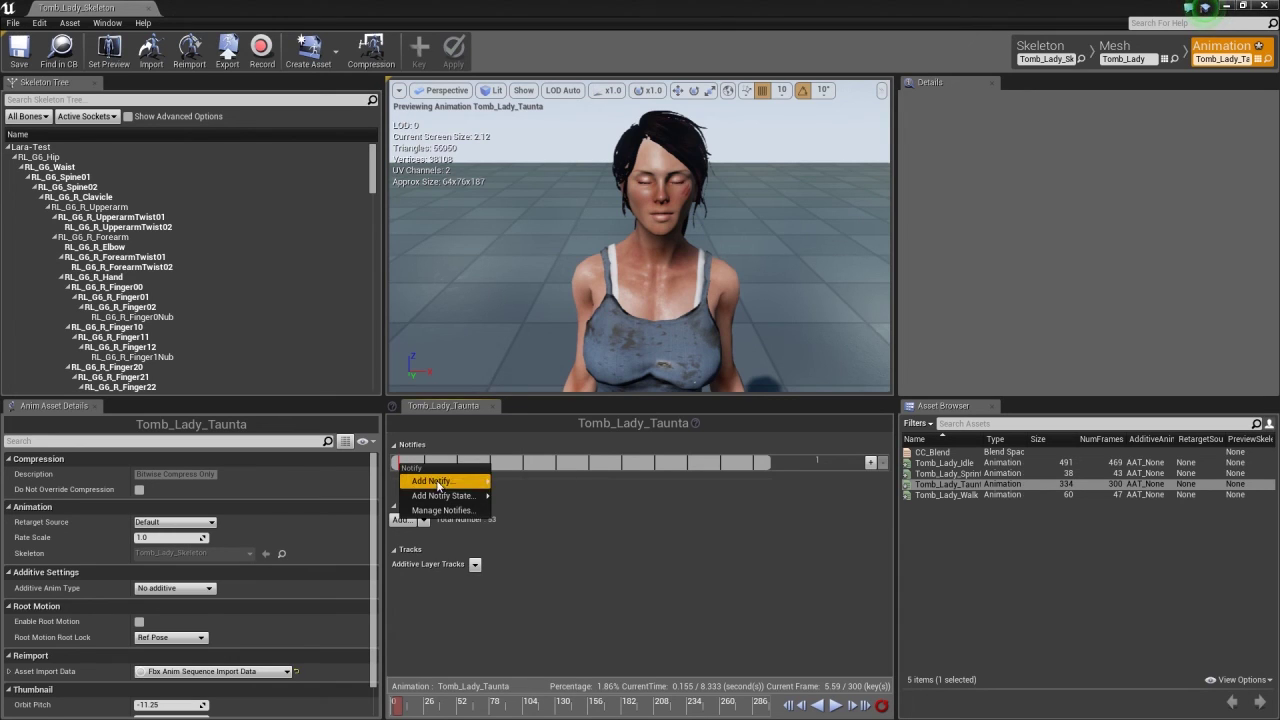
# Add a PlaySound notify at the playhead near the start of the taunt and assign the female_yawn sound to it.
pyautogui.moveTo(439, 485)
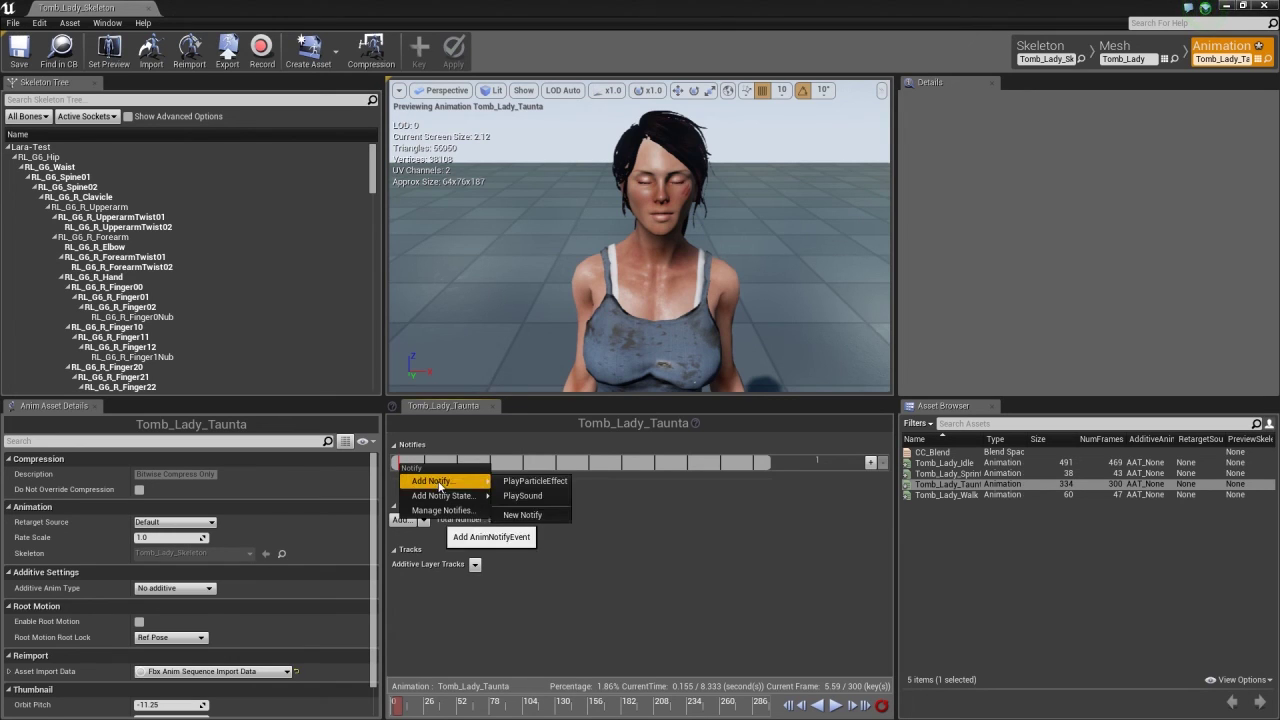
pyautogui.click(524, 496)
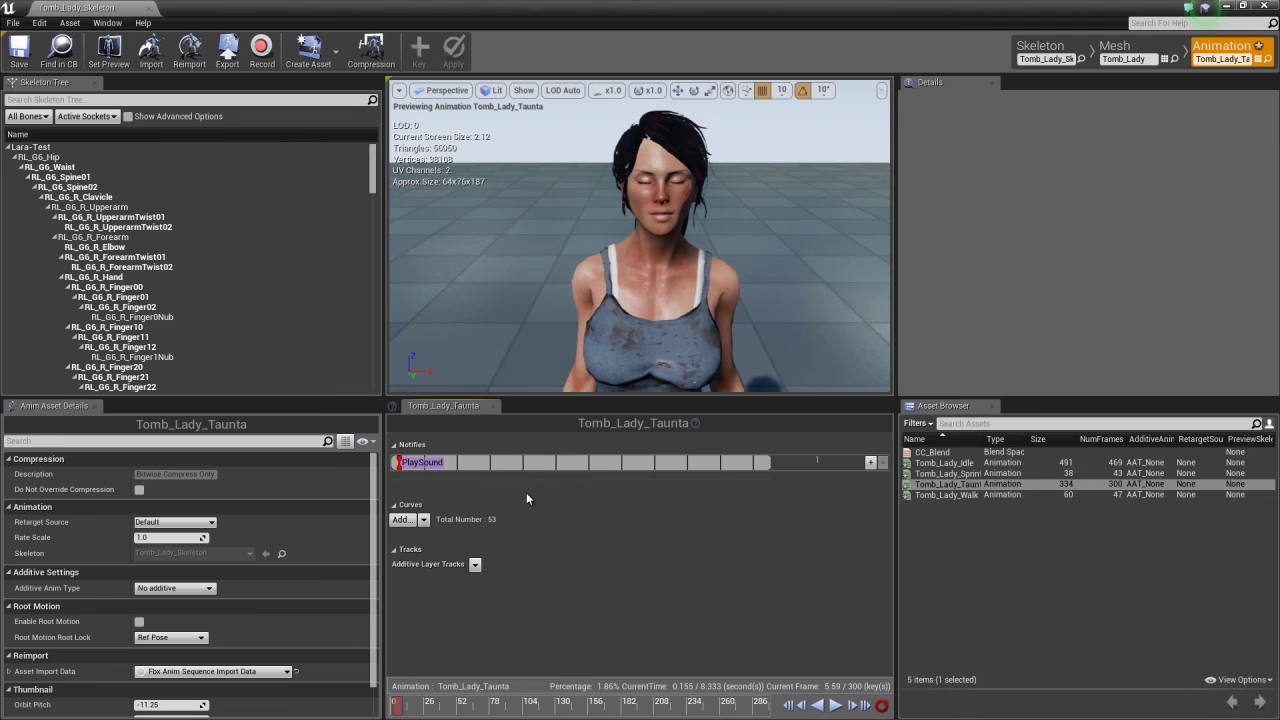
pyautogui.click(424, 463)
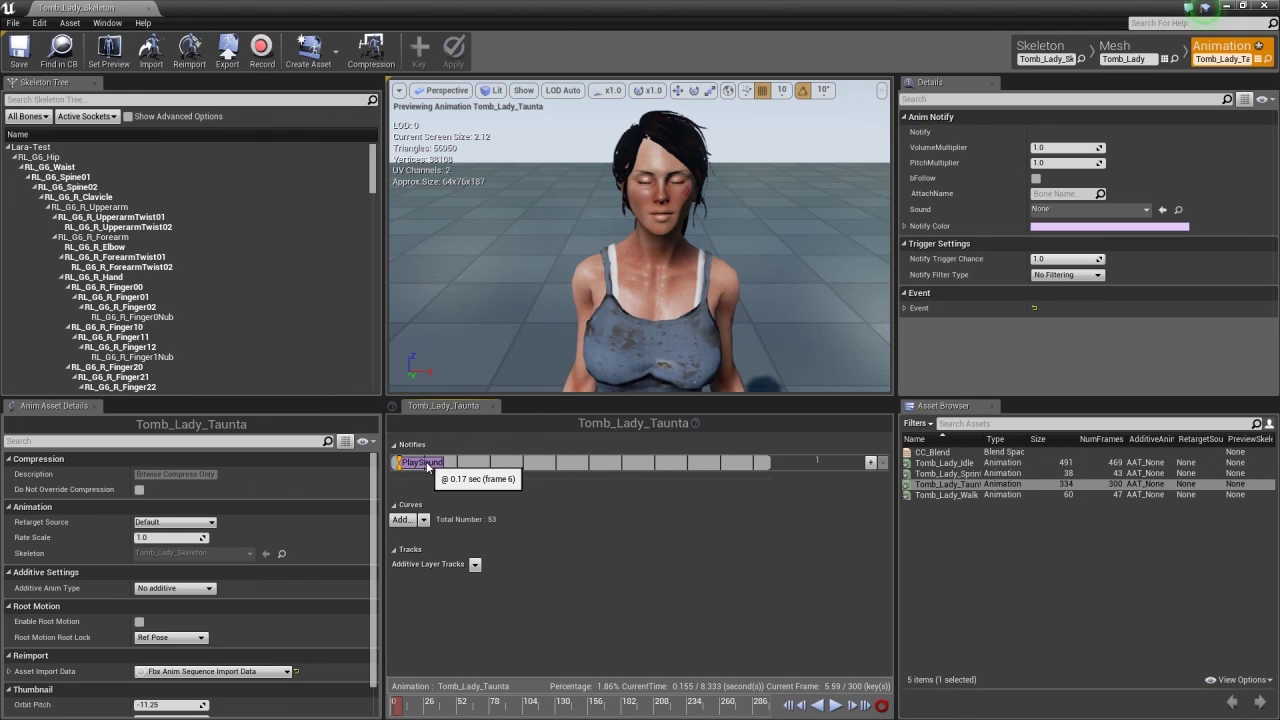
pyautogui.click(1147, 213)
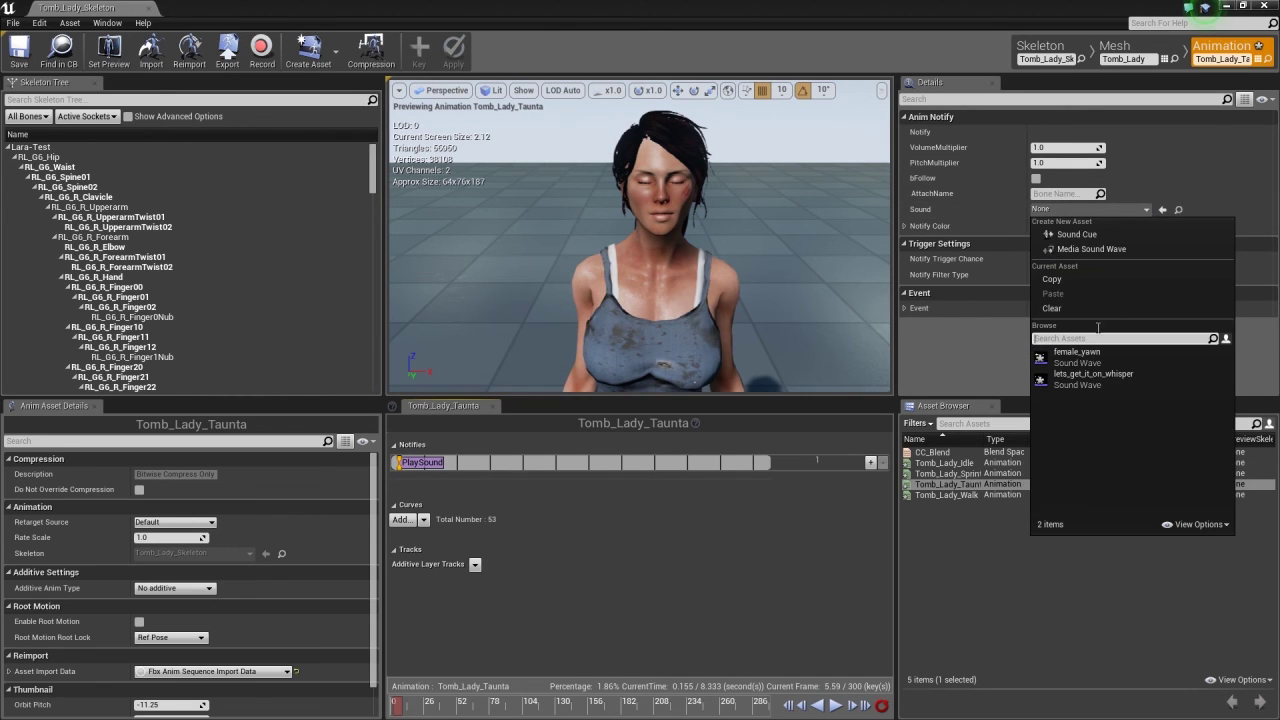
pyautogui.click(1092, 362)
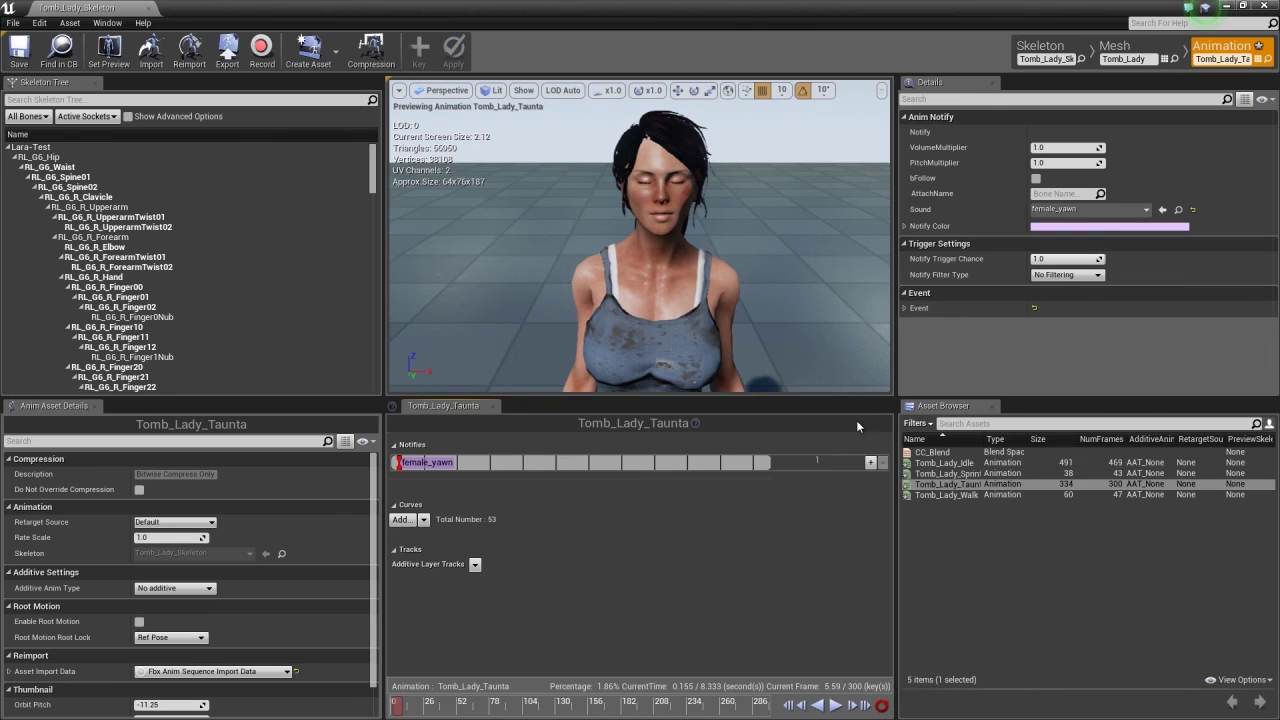
# Preview the taunt with its yawn sound, and park the playhead at about frame 190.
pyautogui.click(835, 703)
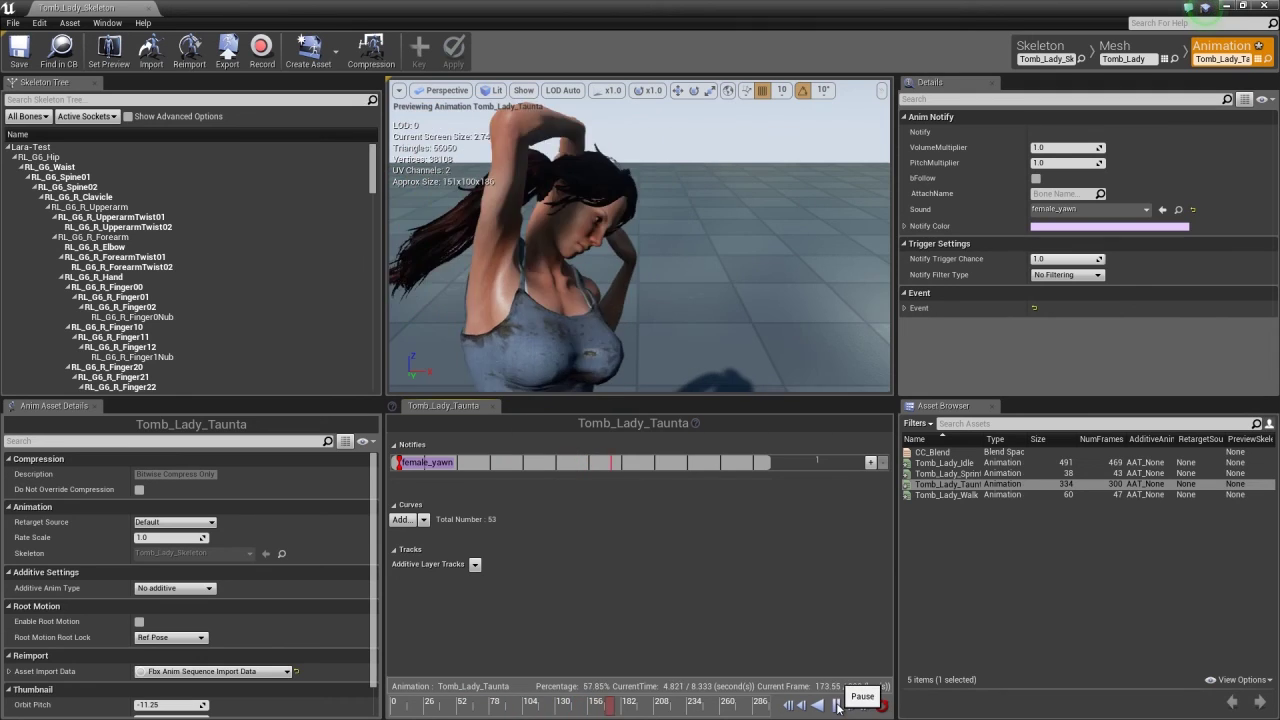
pyautogui.click(835, 703)
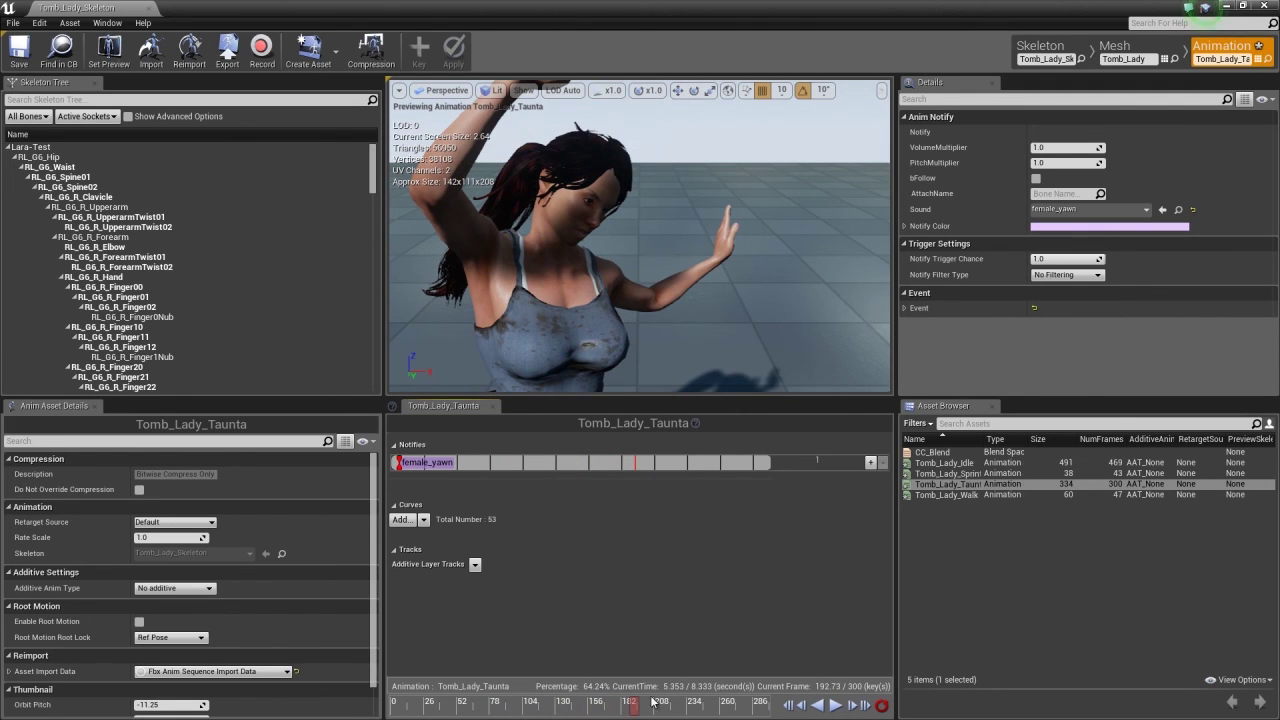
pyautogui.moveTo(636, 709)
pyautogui.mouseDown()
pyautogui.moveTo(659, 708)
pyautogui.moveTo(634, 707)
pyautogui.mouseUp()
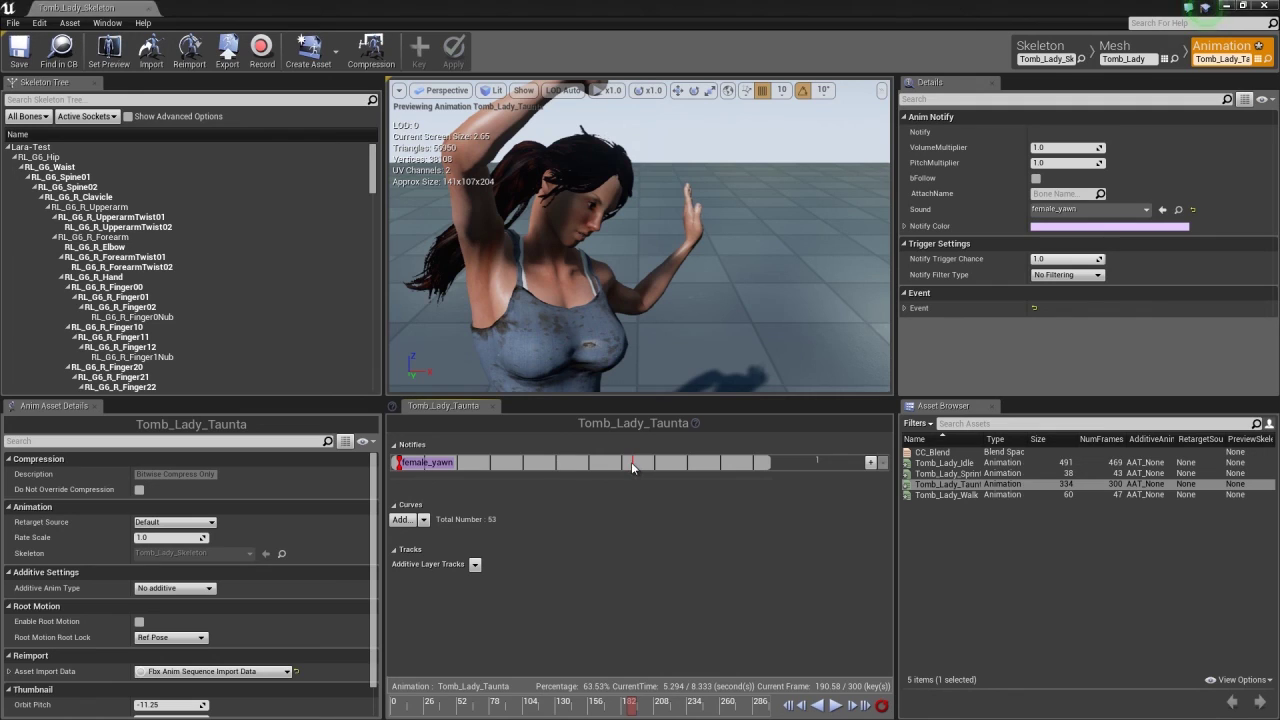
# Add a second PlaySound notify at the playhead with the lets_get_it_on_whisper sound, and preview it from about frame 143.
pyautogui.moveTo(668, 483)
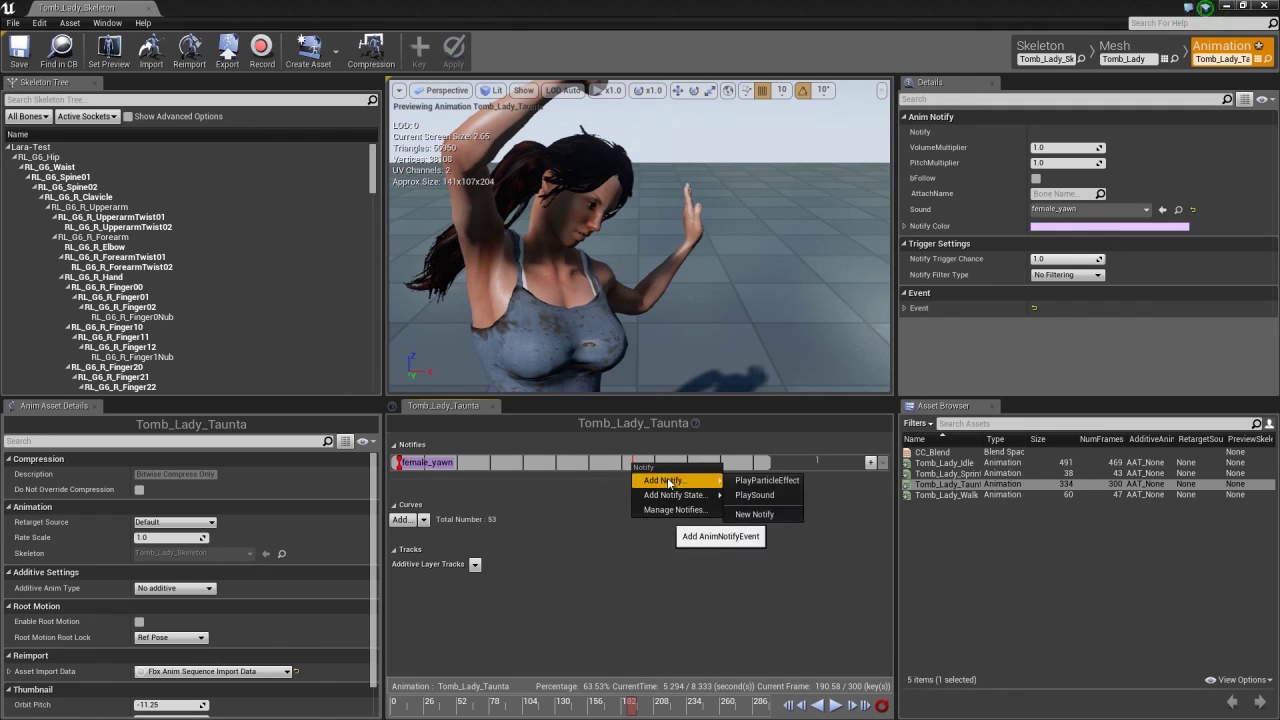
pyautogui.click(773, 496)
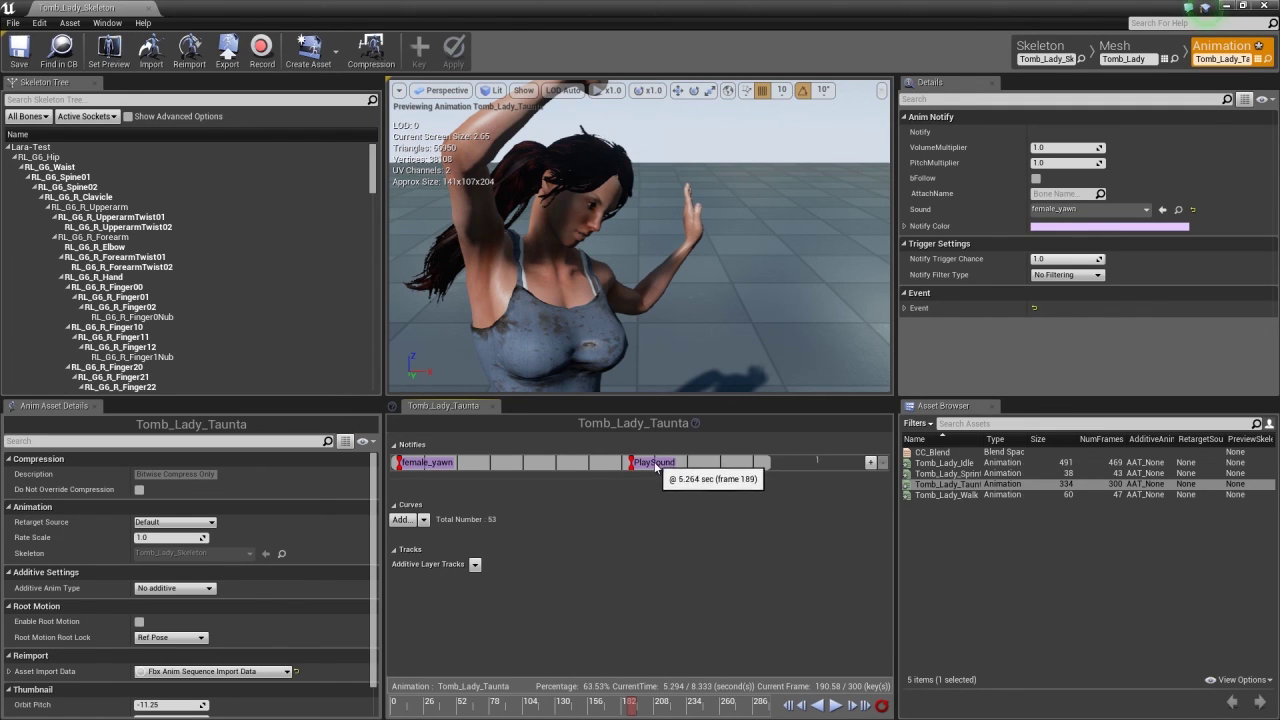
pyautogui.click(1146, 210)
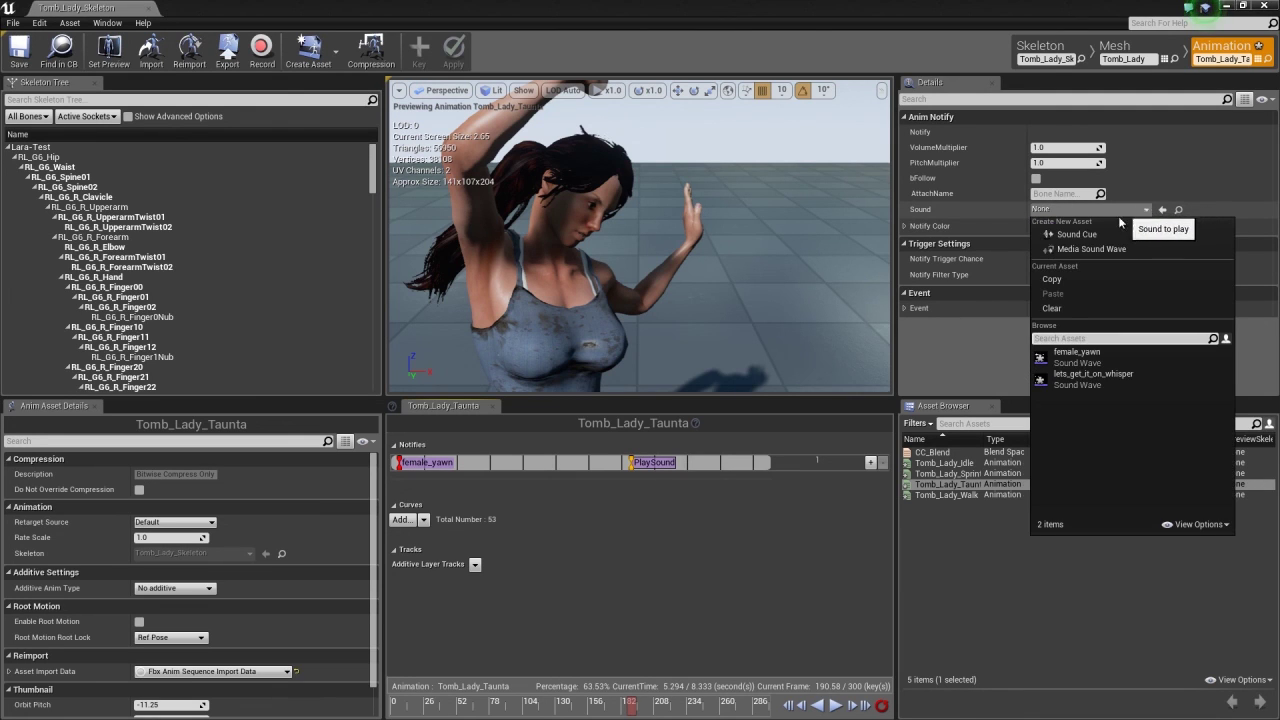
pyautogui.click(1090, 378)
pyautogui.moveTo(636, 697); pyautogui.dragTo(572, 707)
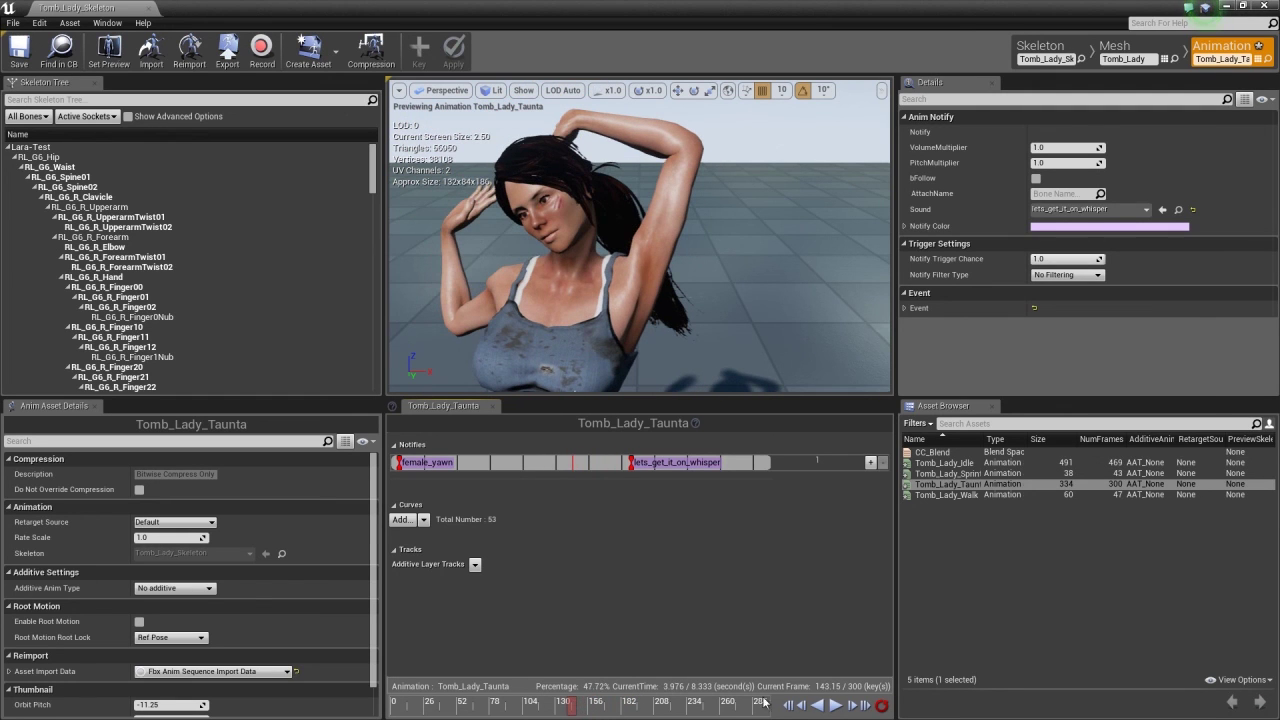
pyautogui.click(836, 705)
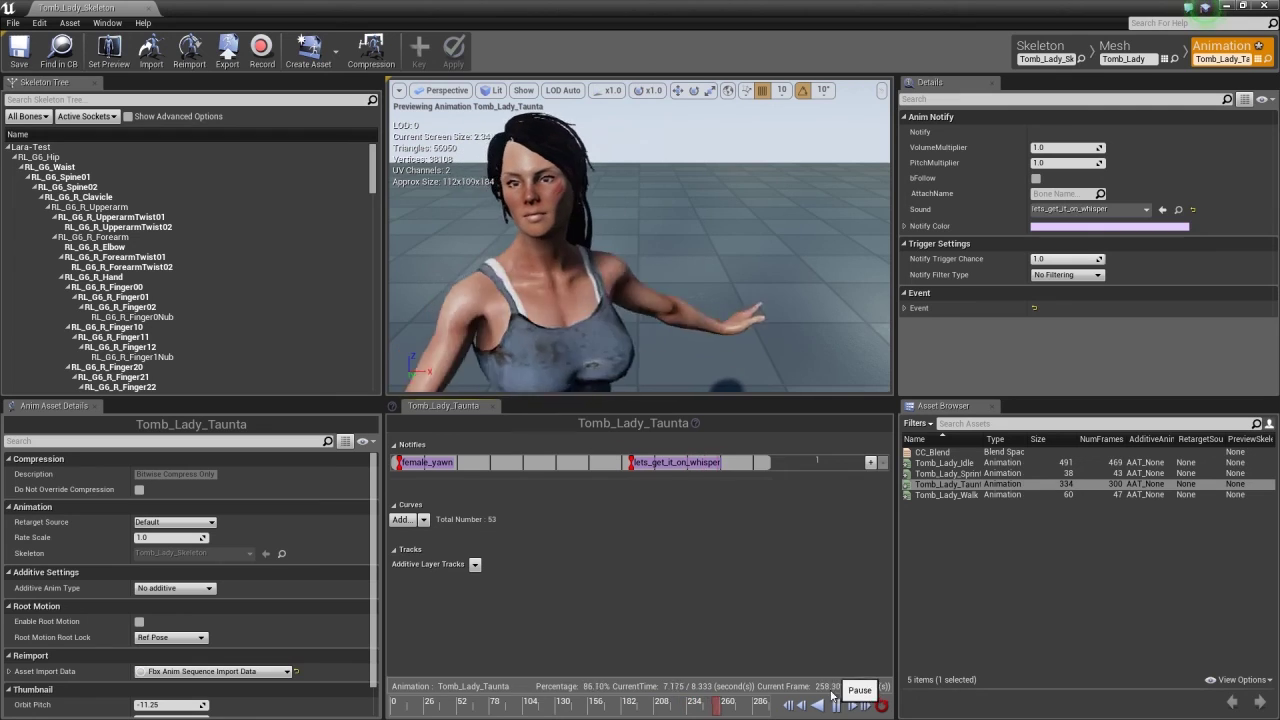
# Close the taunt's animation editor and play-test the level, walking the character toward the camera around the lobby before ending the session.
pyautogui.click(836, 704)
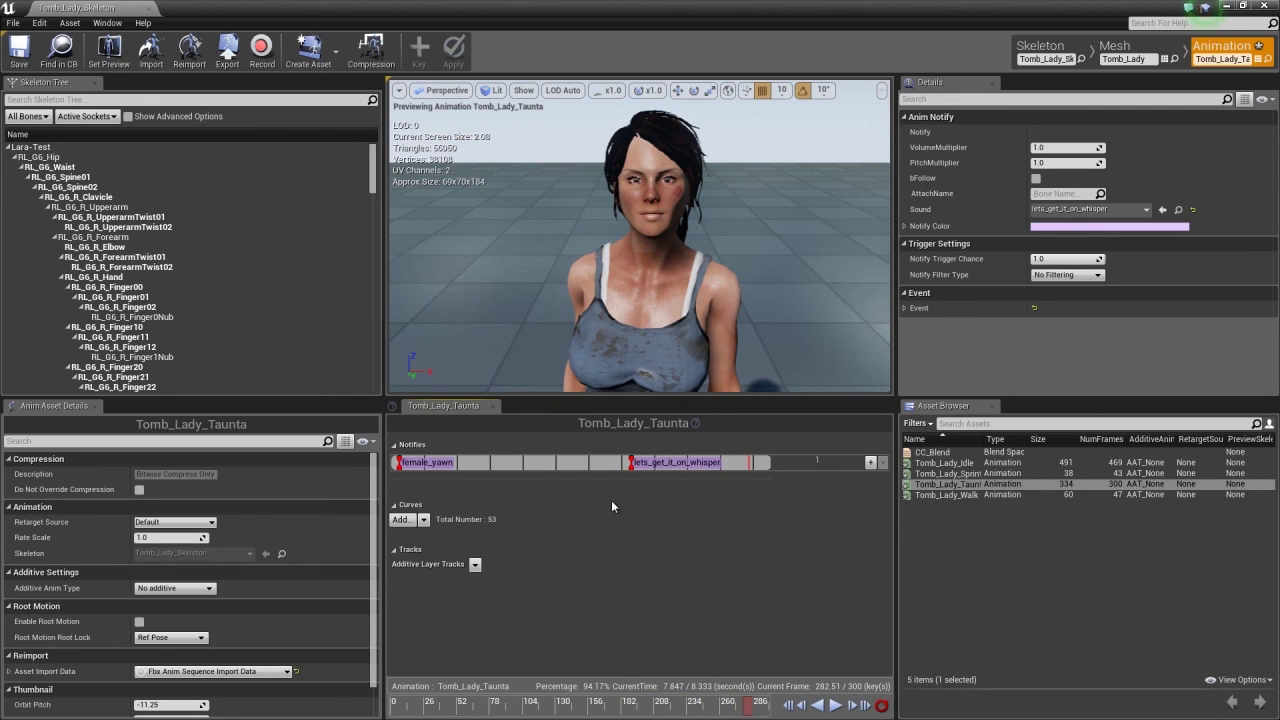
pyautogui.click(147, 10)
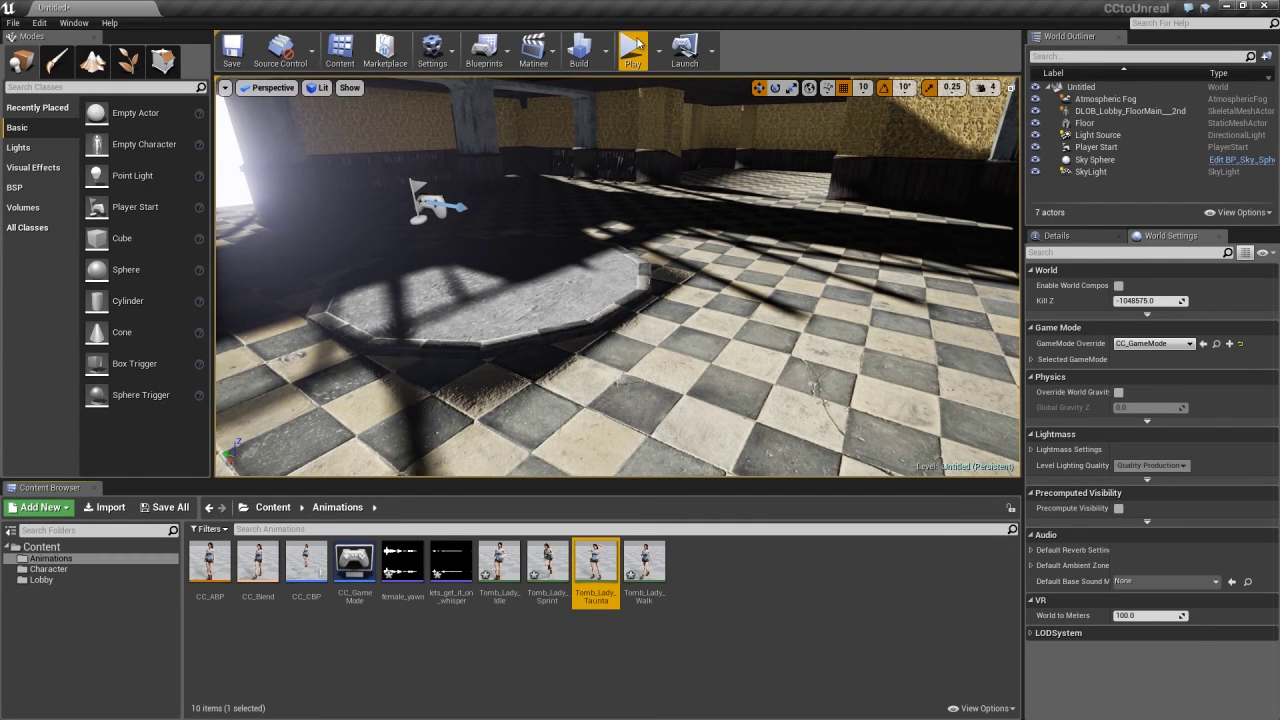
pyautogui.click(634, 48)
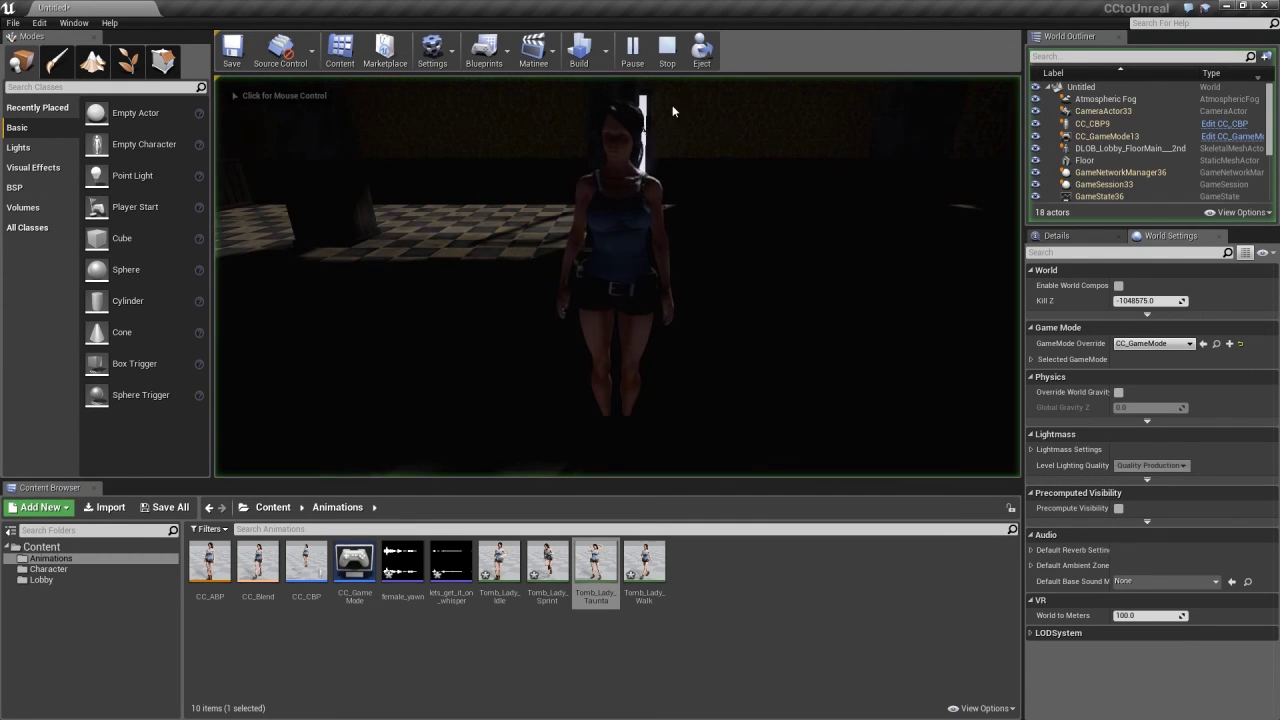
pyautogui.click(558, 259)
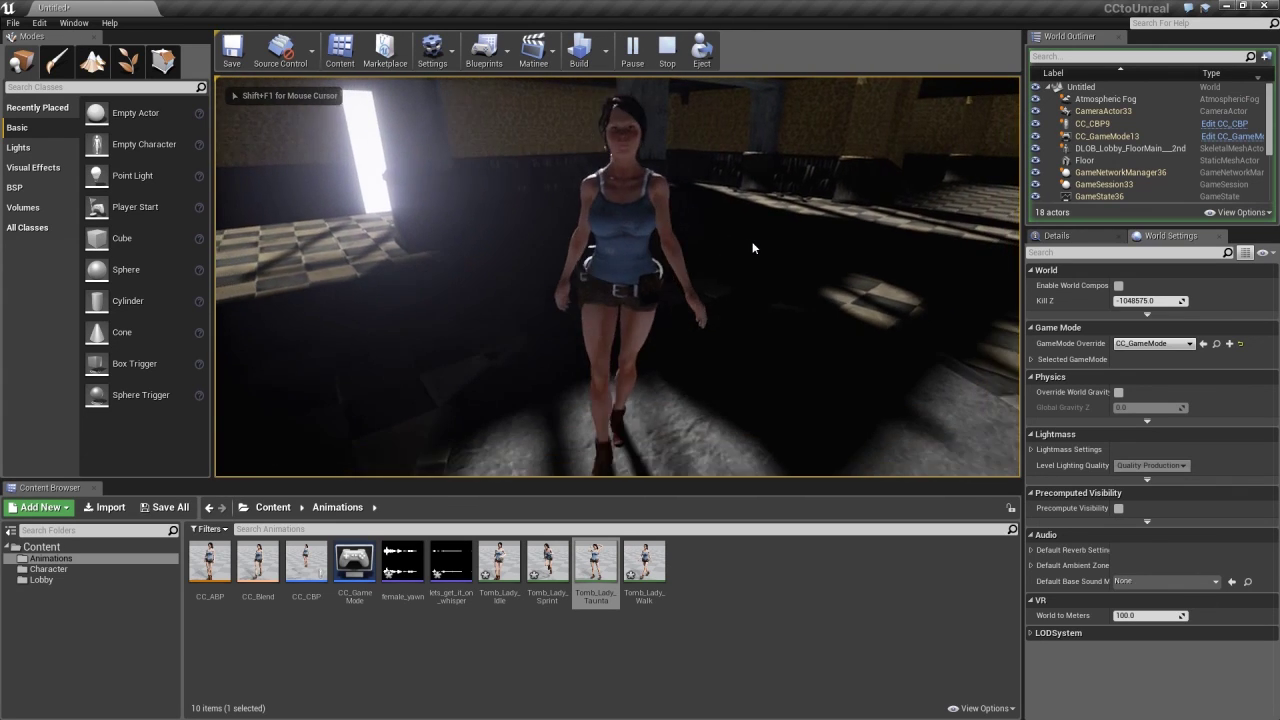
pyautogui.press('s')
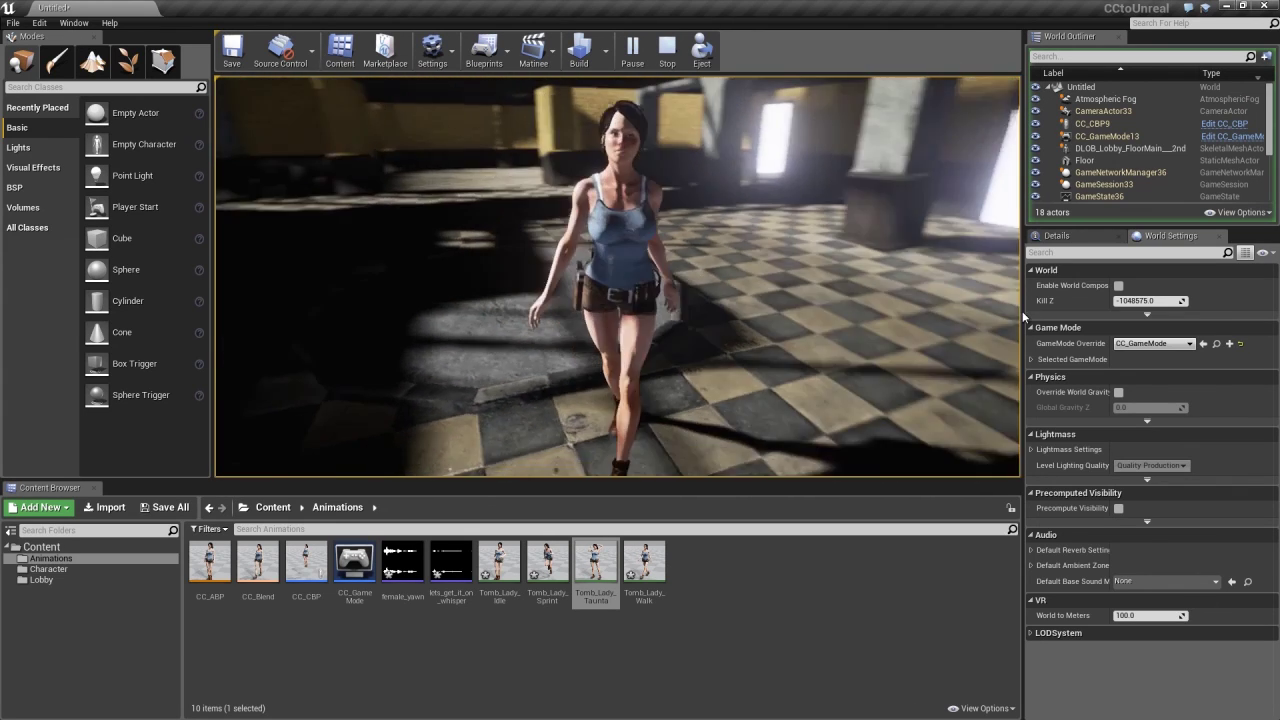
pyautogui.press('s')
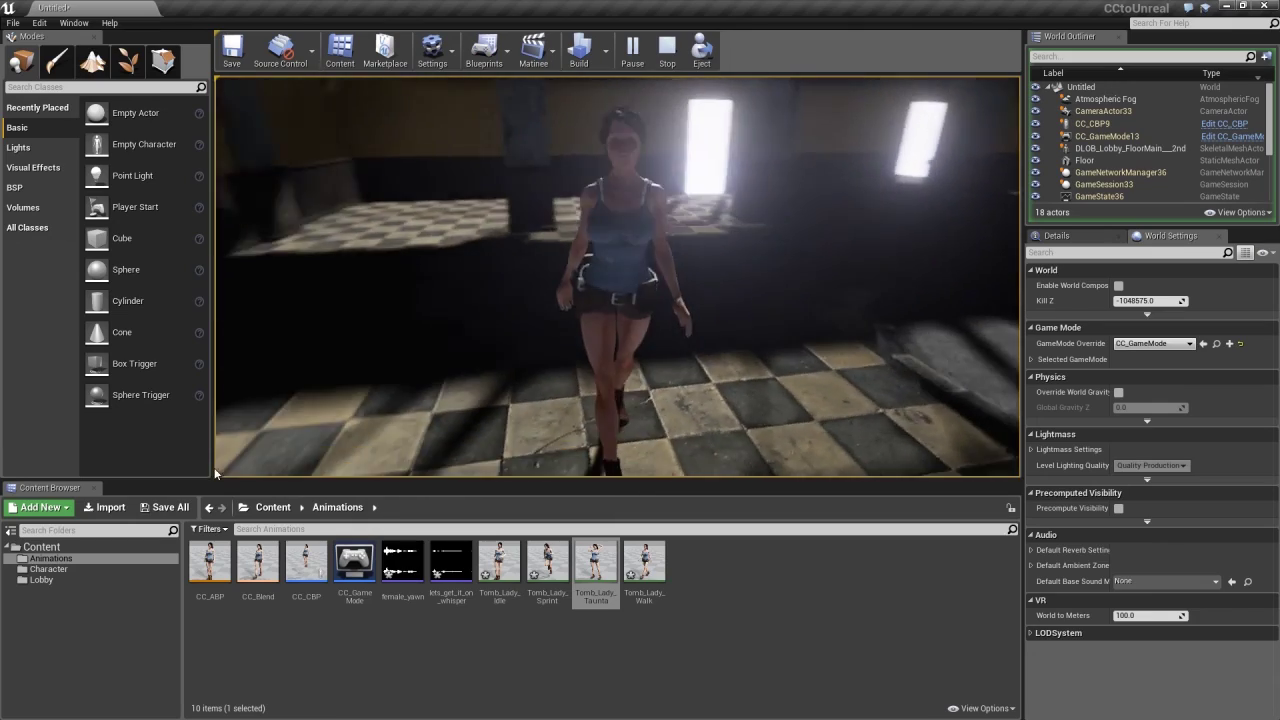
pyautogui.press('s')
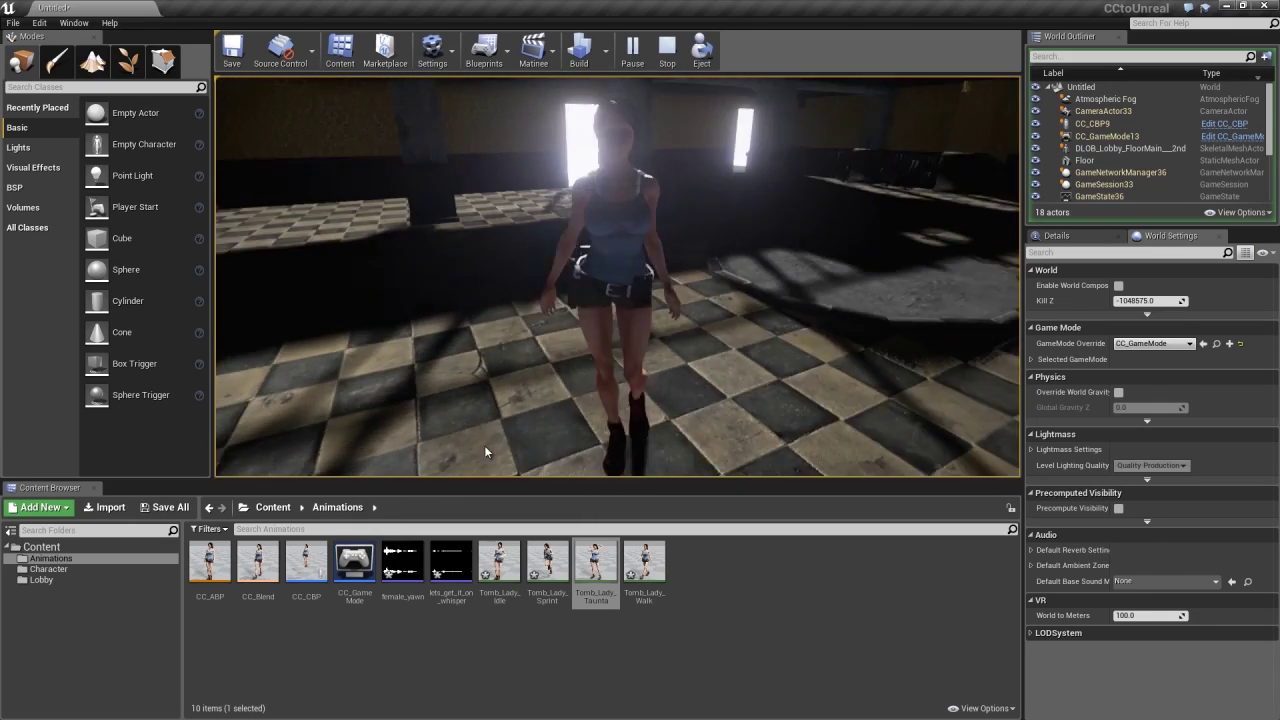
pyautogui.press('s')
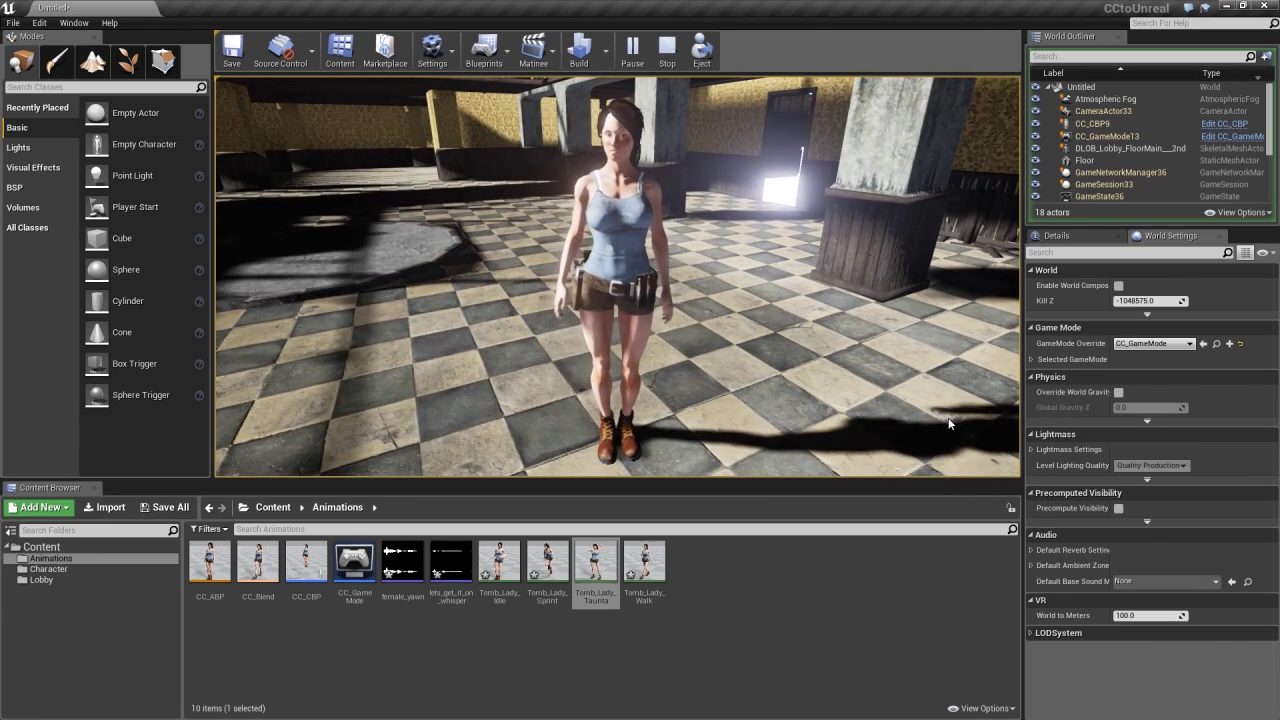
pyautogui.press('s')
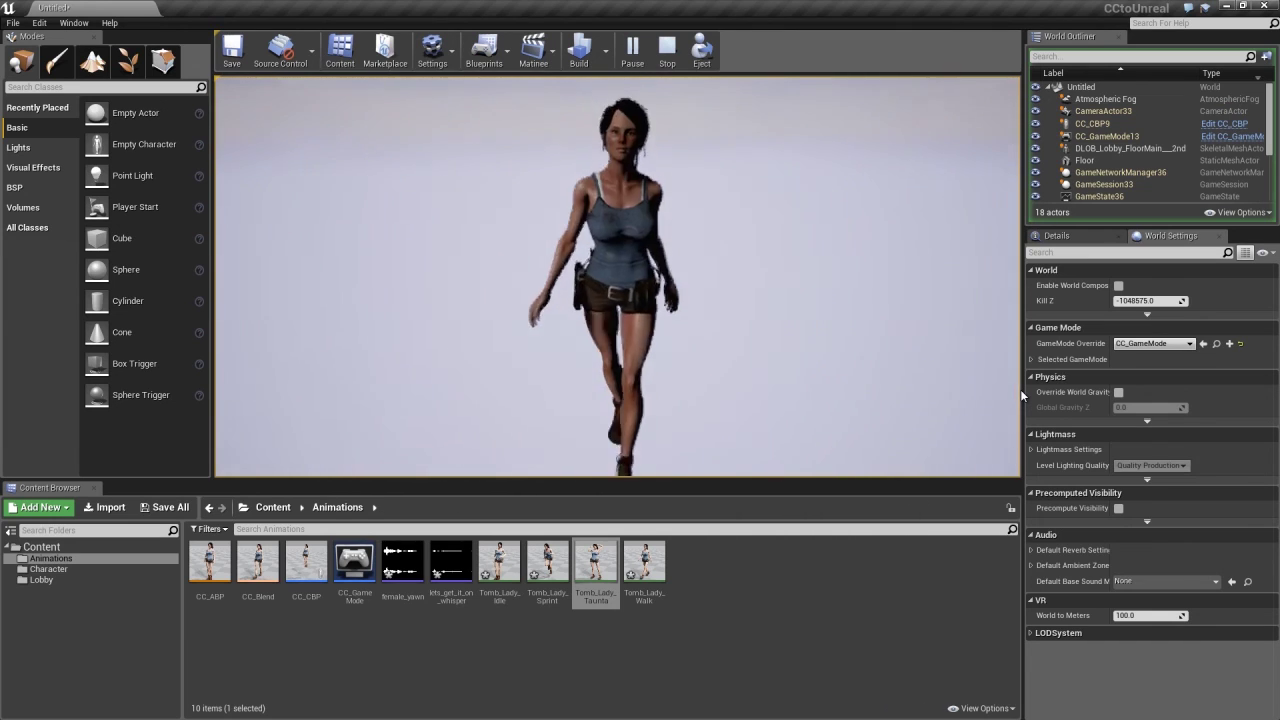
pyautogui.press('Escape')
# Restart the play test and walk the character toward the camera across the raised stone platform in the lobby.
pyautogui.click(620, 60)
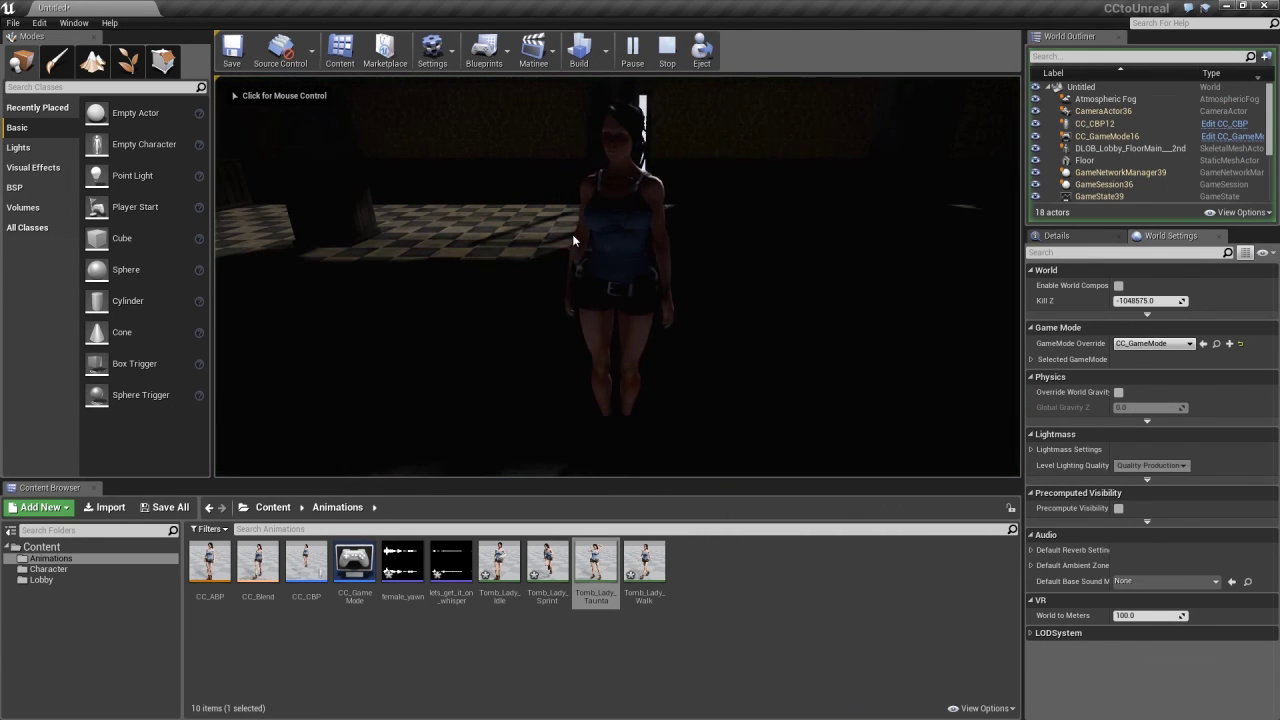
pyautogui.press('s')
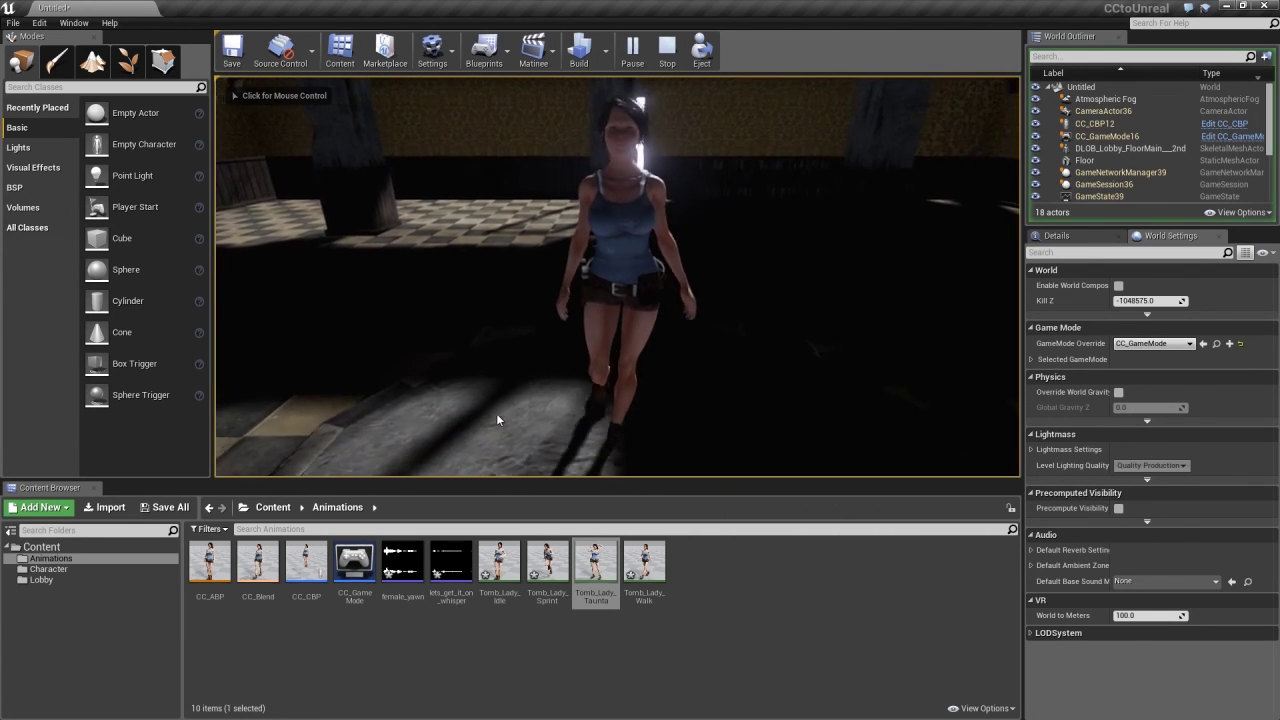
pyautogui.click(496, 413)
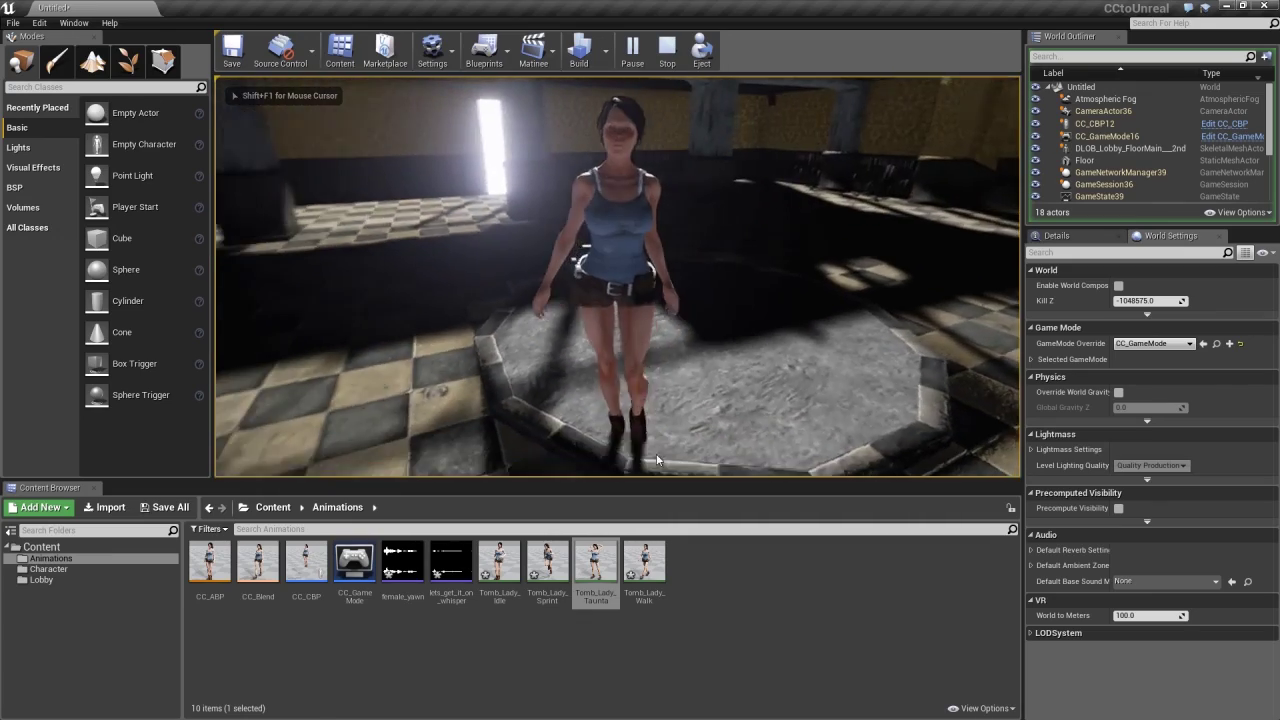